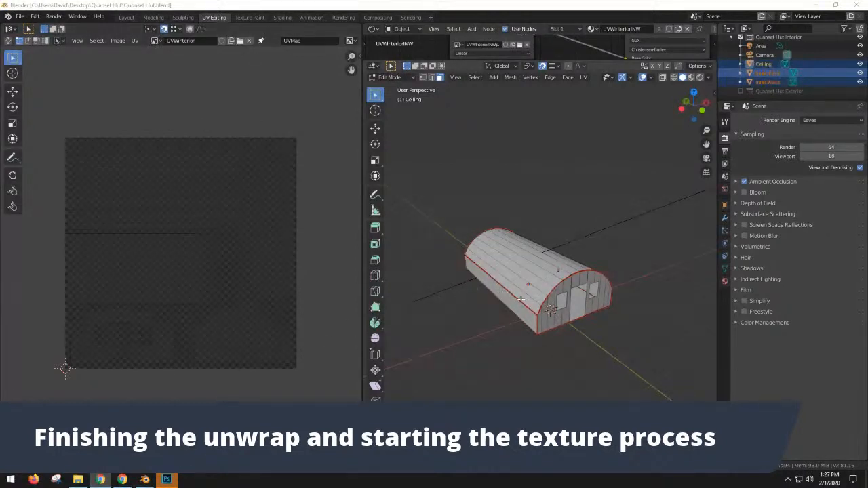
Show the 3D viewport in Material Preview and inspect the painted lettering on the hut's ceiling from both sides
key("z")
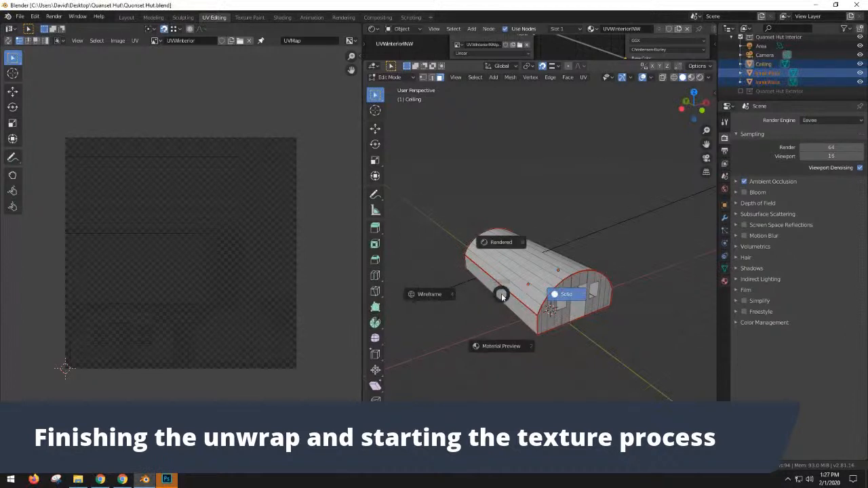
left_click(511, 349)
scroll(543, 305, "up", 5)
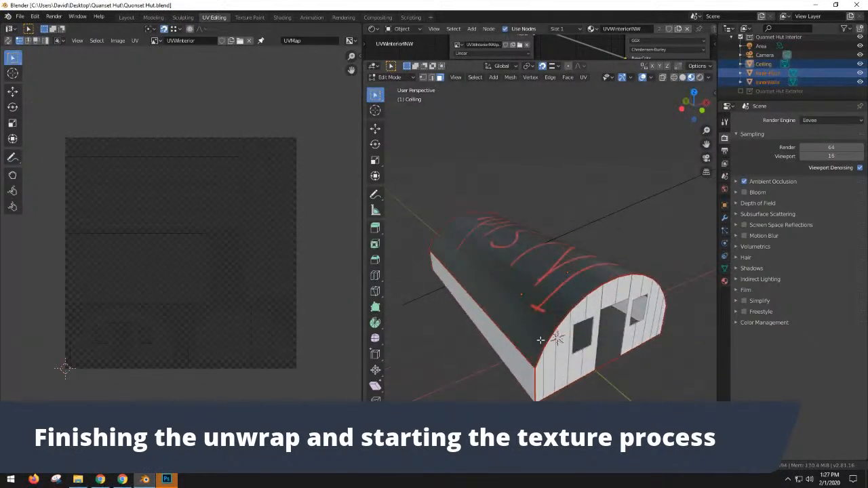
left_click_drag(576, 312, 512, 318)
scroll(603, 321, "down", 3)
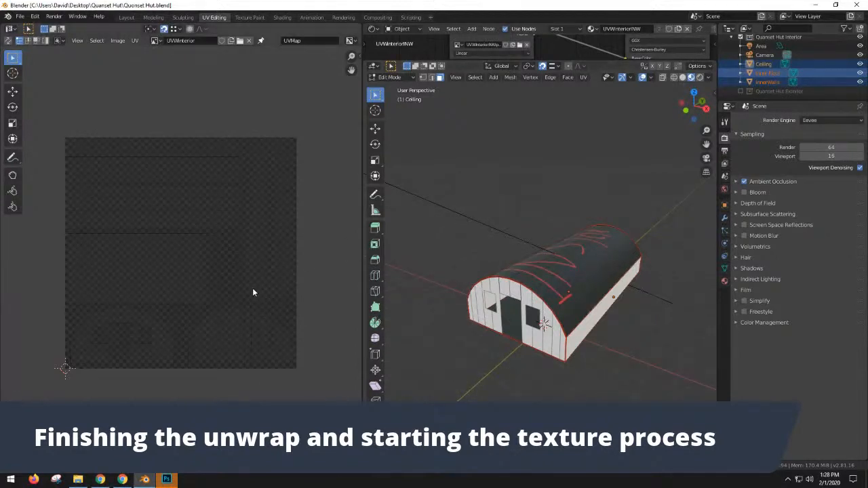
scroll(251, 297, "up", 4)
scroll(248, 297, "down", 4)
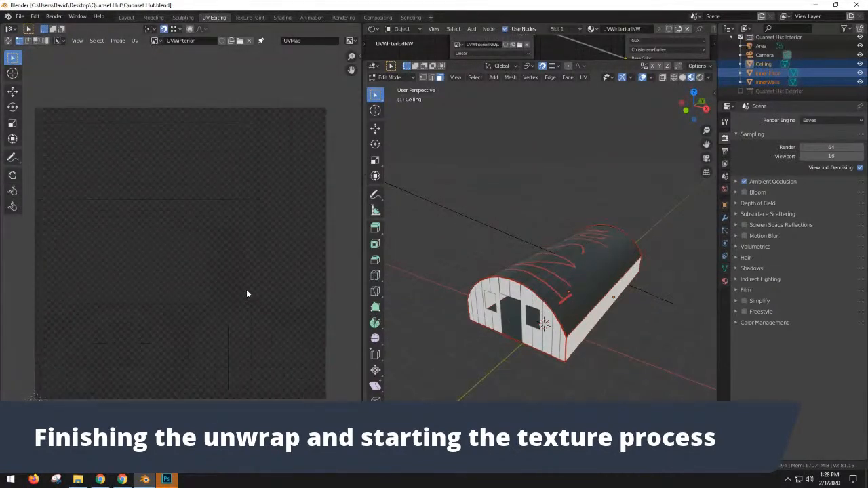
Switch to Photoshop, move the Lines layer to the top of the layer stack and hide the Cieling Diffuse layer
left_click(170, 480)
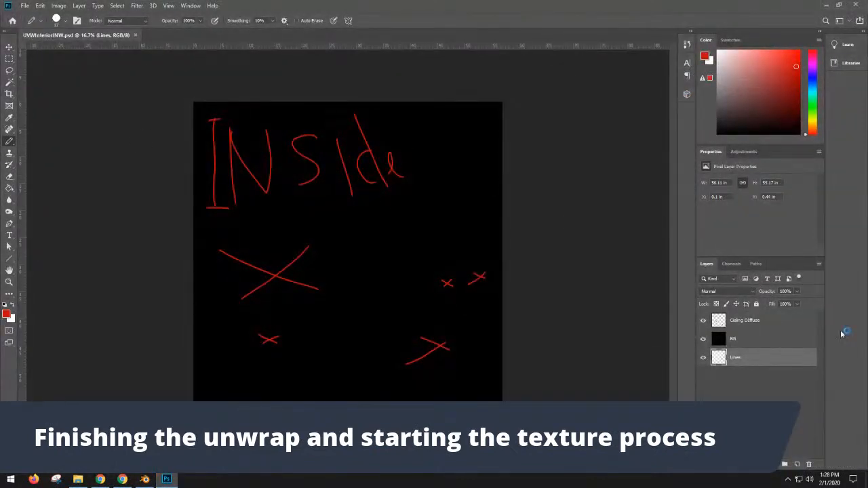
left_click_drag(752, 365, 739, 323)
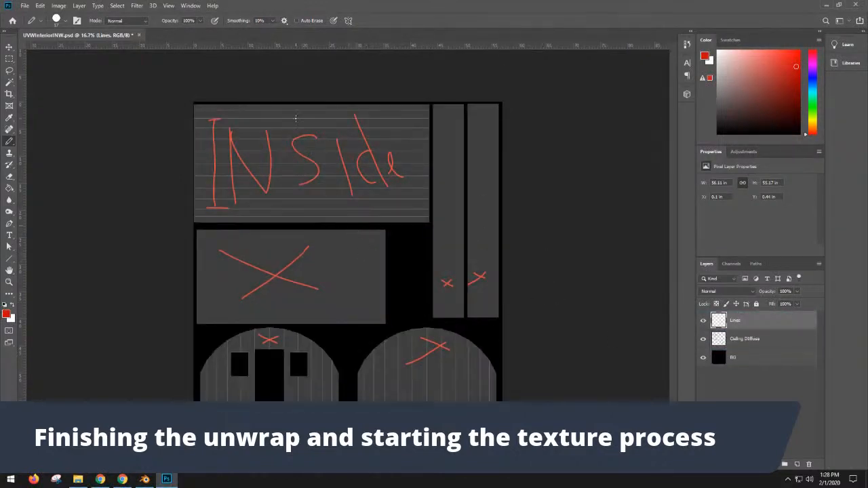
left_click(704, 340)
left_click(704, 340)
left_click(748, 342)
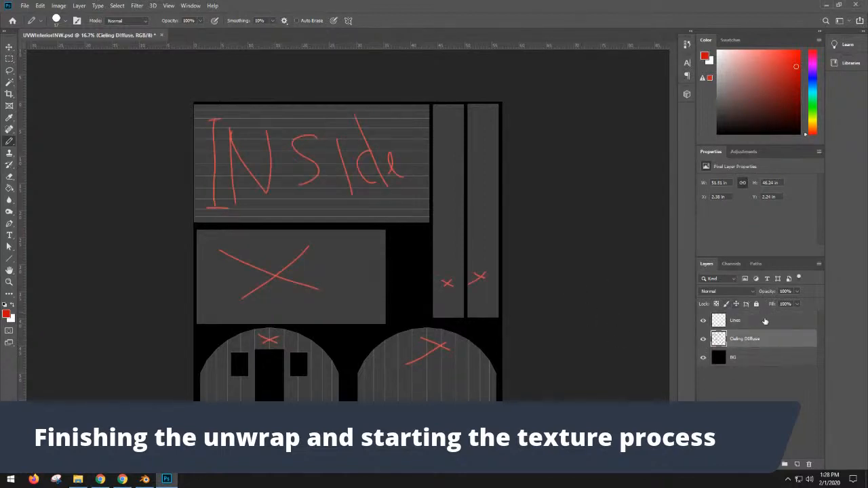
left_click(739, 320)
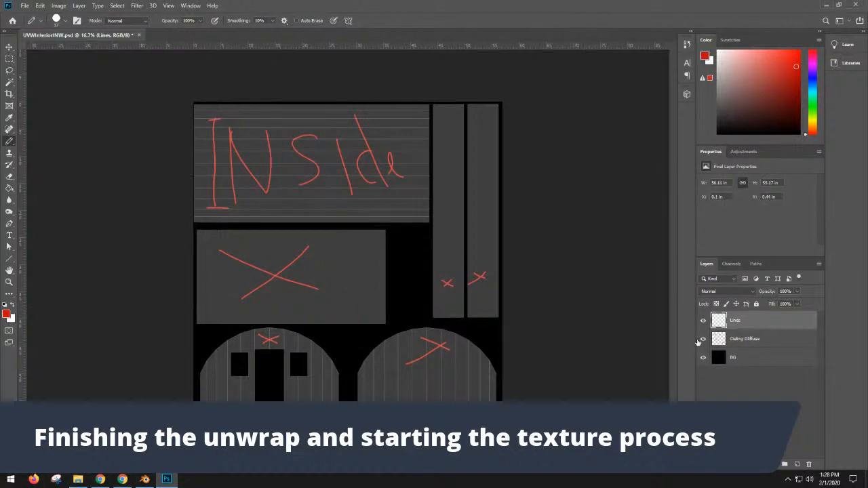
left_click(704, 339)
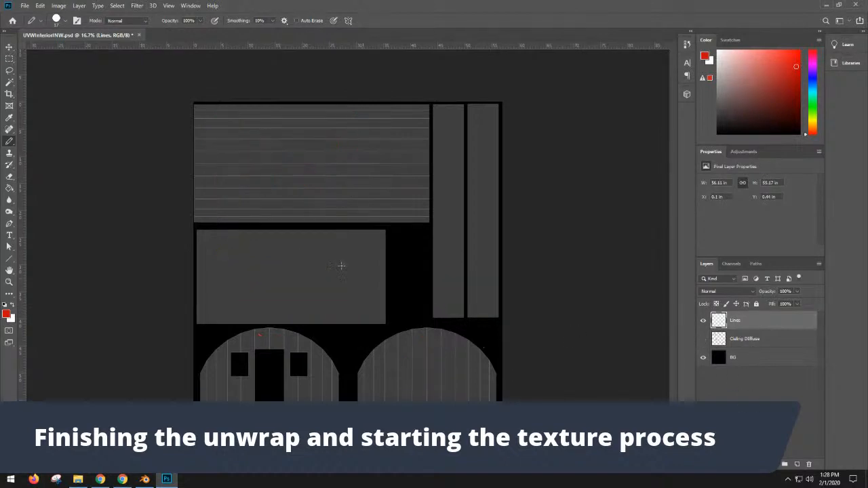
Select the gray UV panels by colour range with fuzziness 40 and contract the selection by 4 pixels
left_click(117, 6)
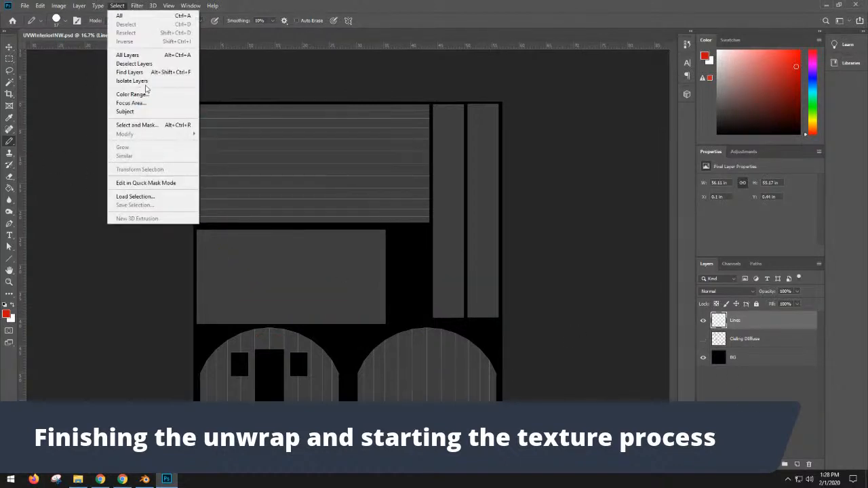
left_click(133, 94)
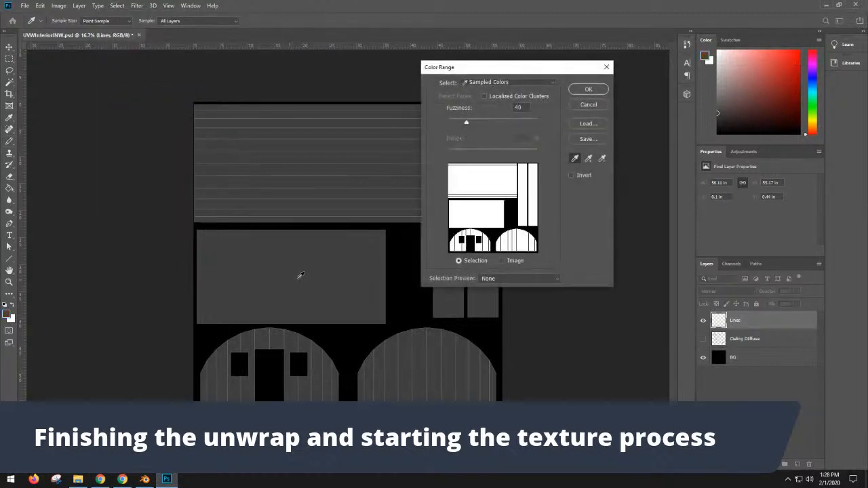
left_click(588, 89)
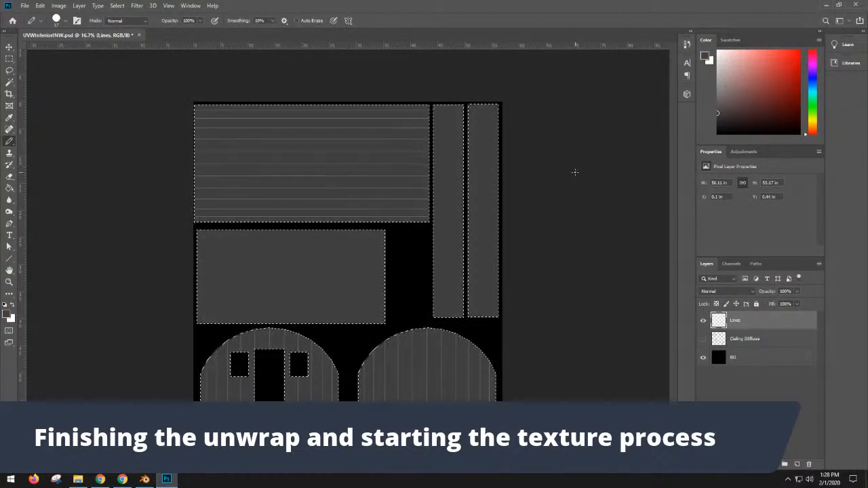
left_click(116, 6)
mouse_move(162, 136)
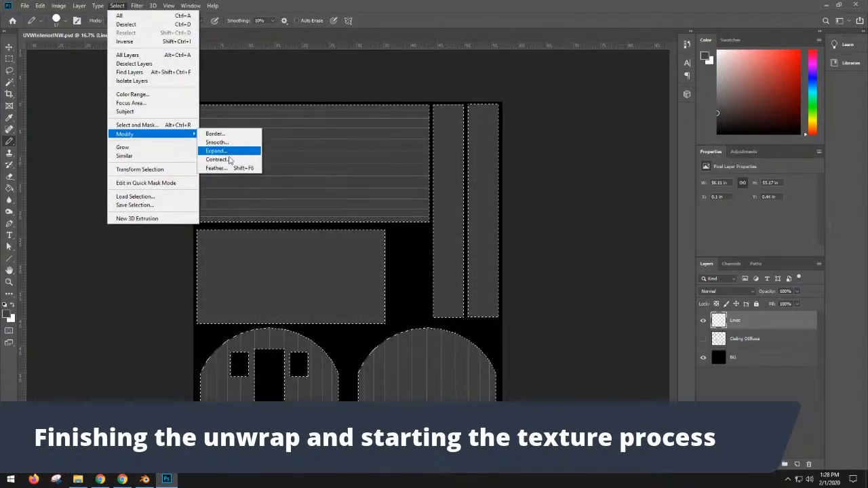
left_click(231, 160)
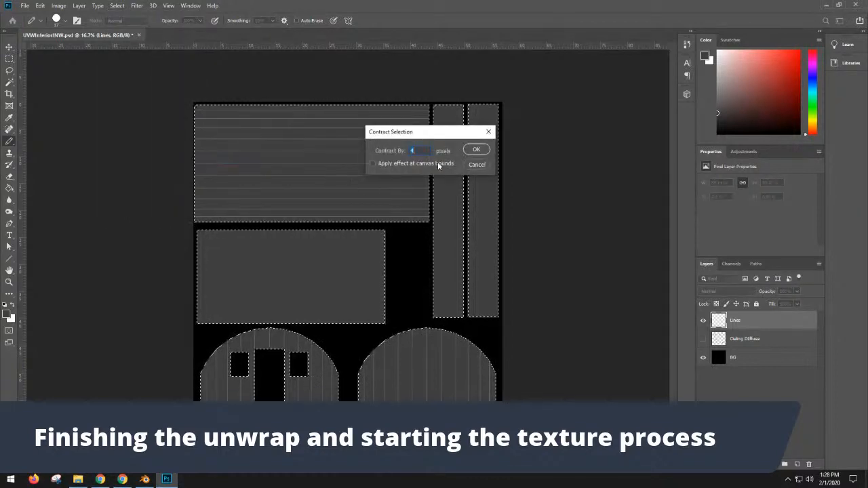
left_click(483, 149)
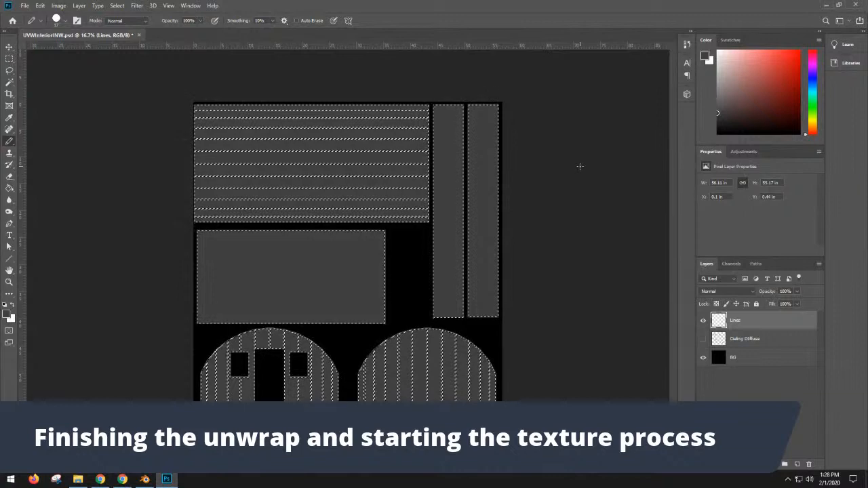
Delete the selected gray areas from the Lines layer and try filling the plain rectangular panel with white
key("Delete")
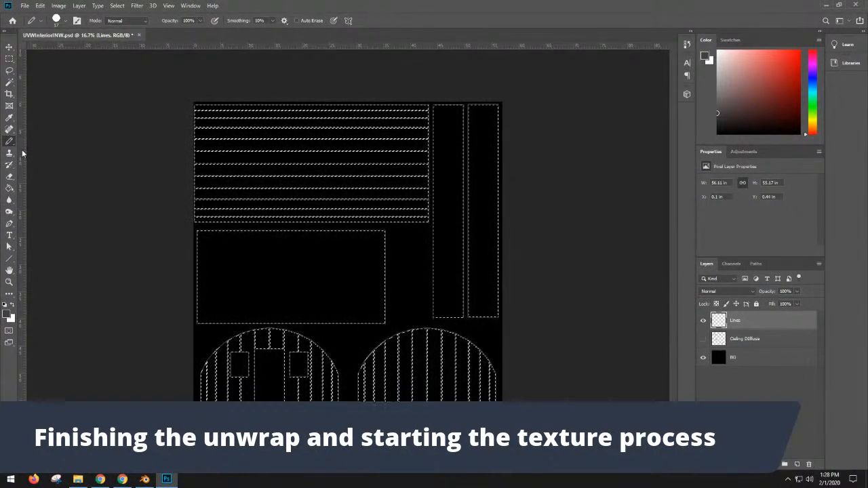
key("x")
left_click(9, 193)
left_click(319, 295)
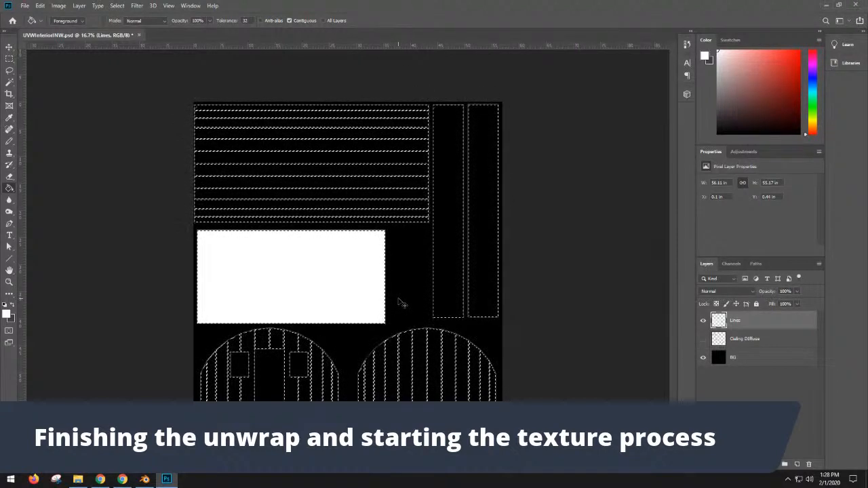
key("ctrl+z")
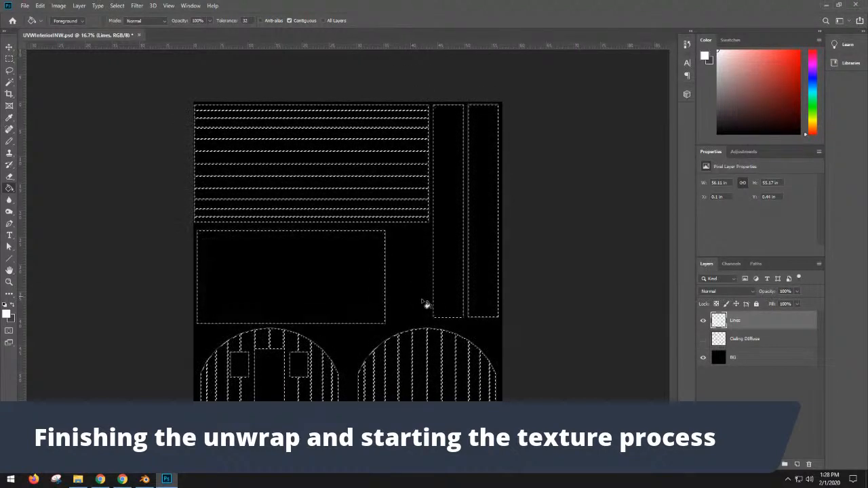
Invert the selection and fill the area surrounding the UV panels with white
left_click(116, 6)
left_click(126, 45)
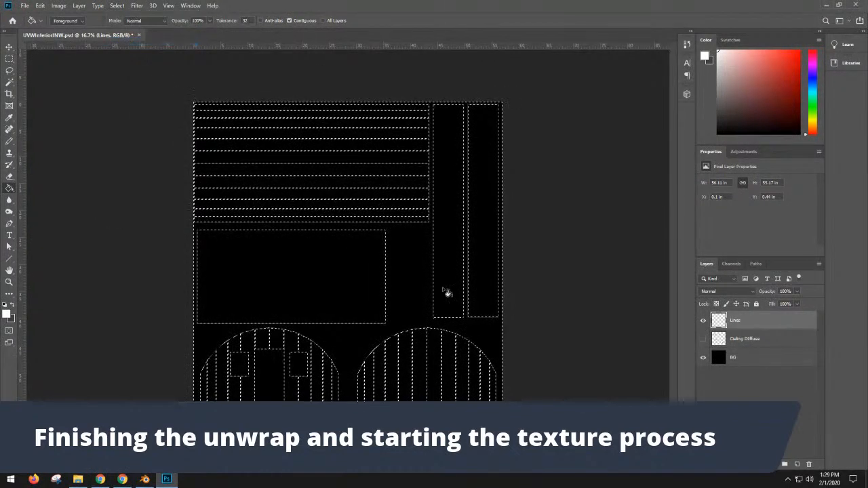
left_click(415, 276)
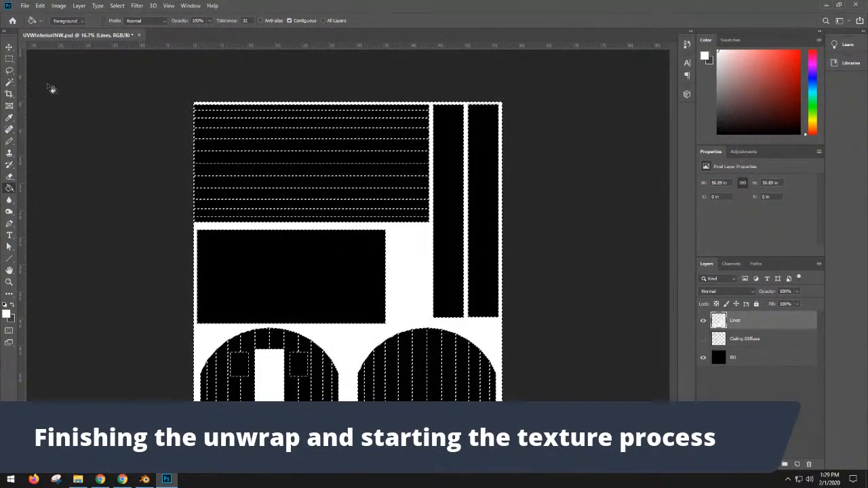
Invert the selection back to the panels, expanded by 4 pixels, and fill one strip of the ceiling panel with white
left_click(116, 5)
left_click(125, 42)
left_click(117, 5)
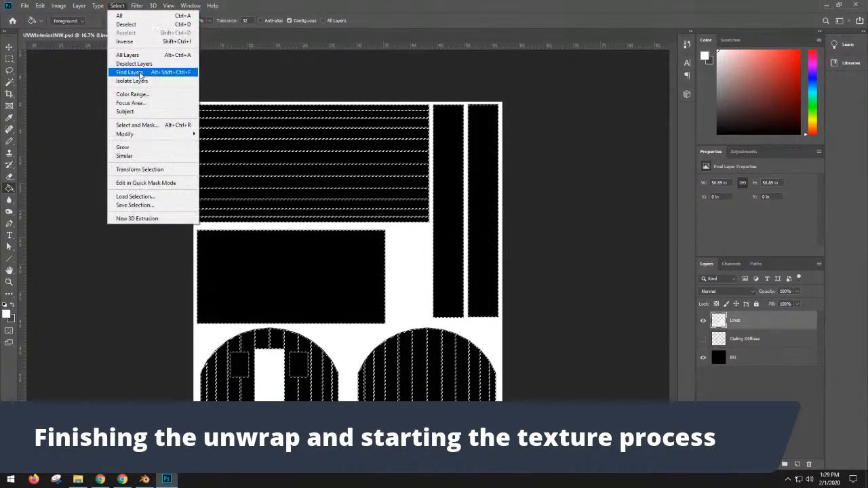
mouse_move(170, 135)
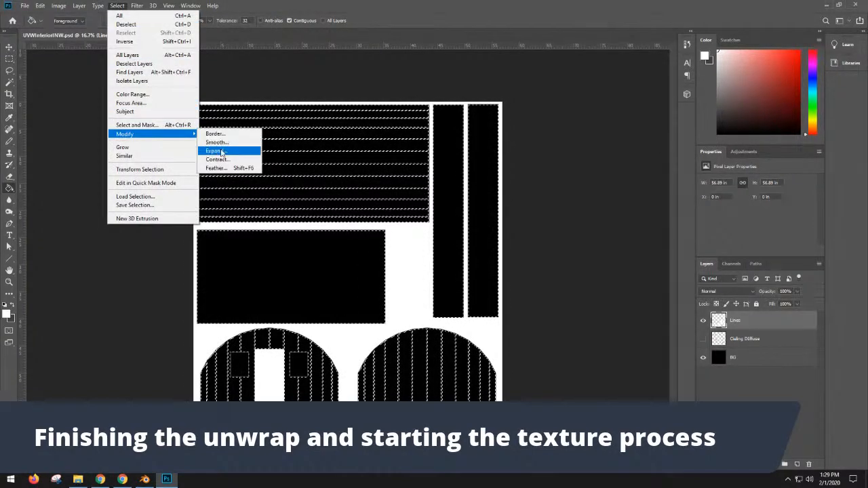
left_click(227, 153)
type("4")
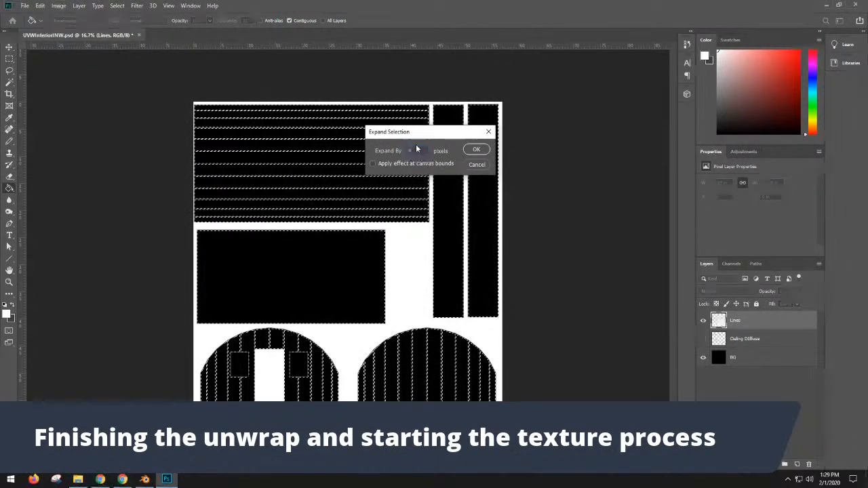
left_click(475, 150)
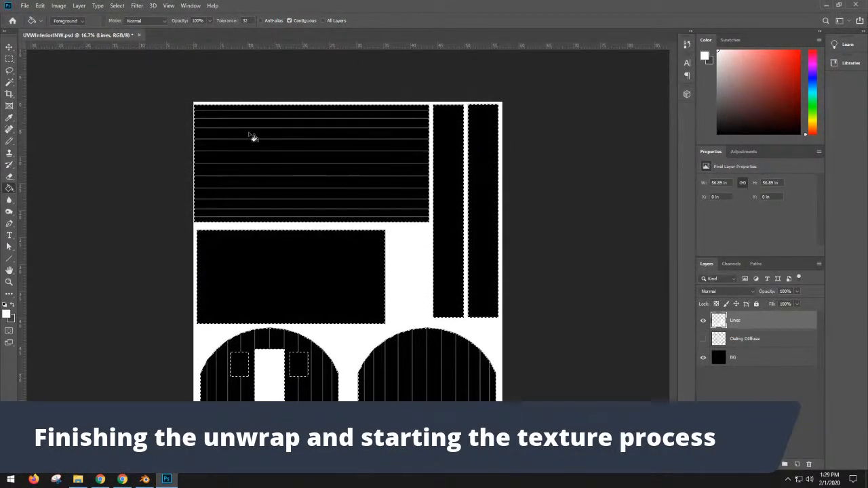
left_click(315, 207)
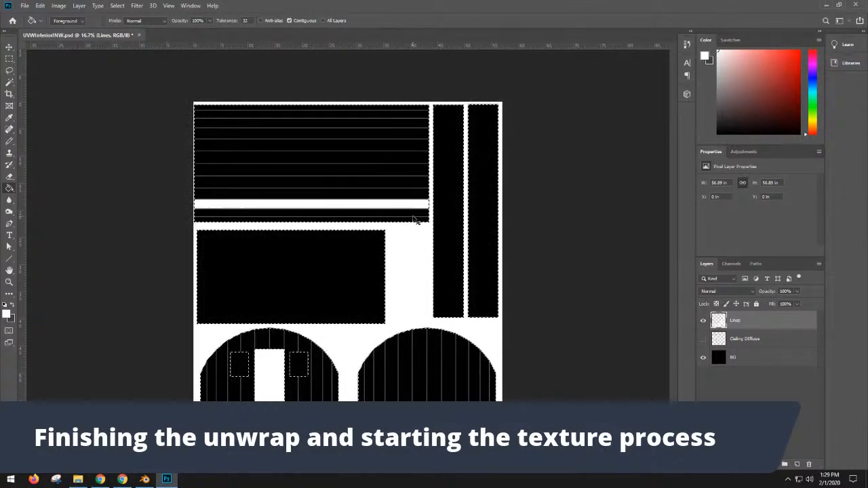
Undo the fills, selection changes and deletion on the Lines layer, and deselect everything
key("ctrl+z")
key("ctrl+z")
key("ctrl+z")
key("ctrl+z")
key("ctrl+z")
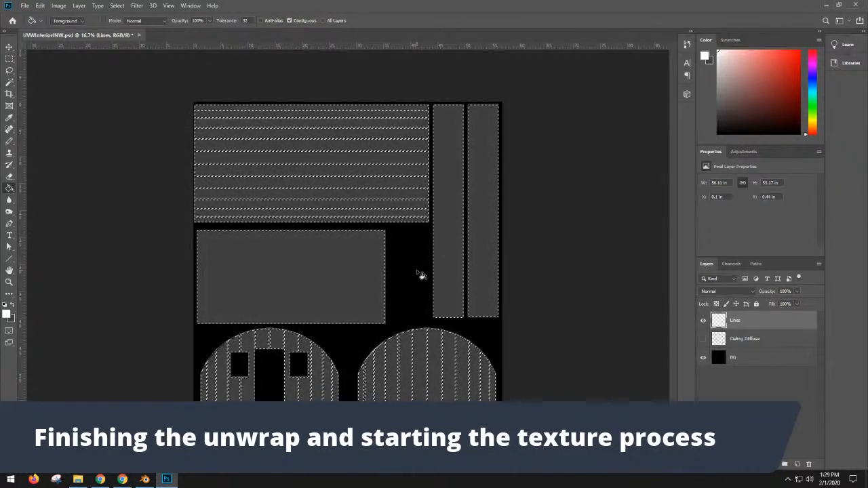
key("ctrl+d")
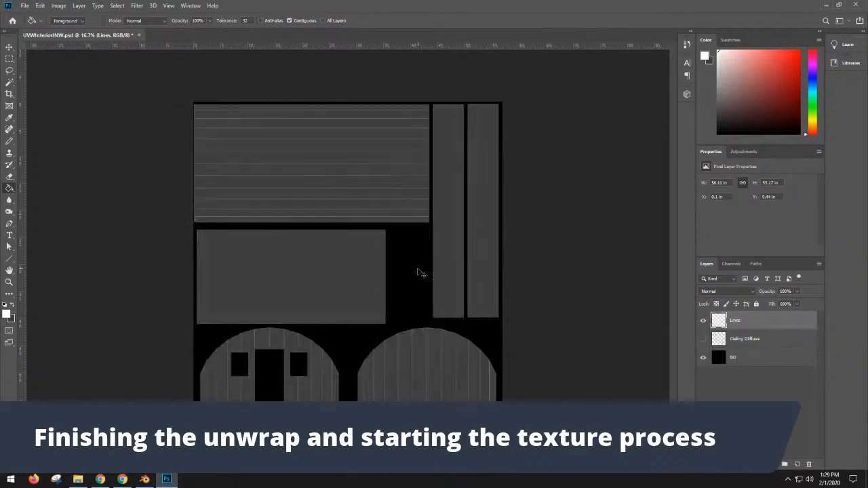
Select the empty area around the UV panels with the Magic Wand and invert the selection to the panel shapes
scroll(422, 272, "up", 2)
scroll(421, 272, "down", 2)
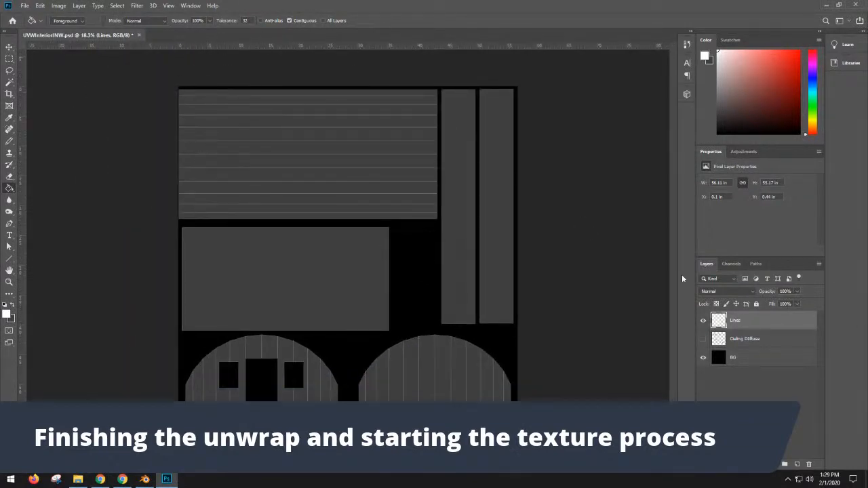
left_click(117, 5)
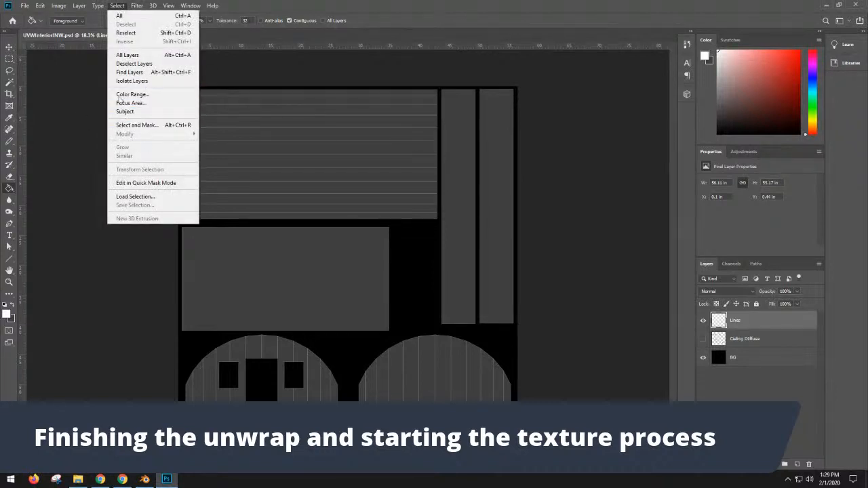
left_click(47, 71)
left_click(10, 82)
left_click(411, 282)
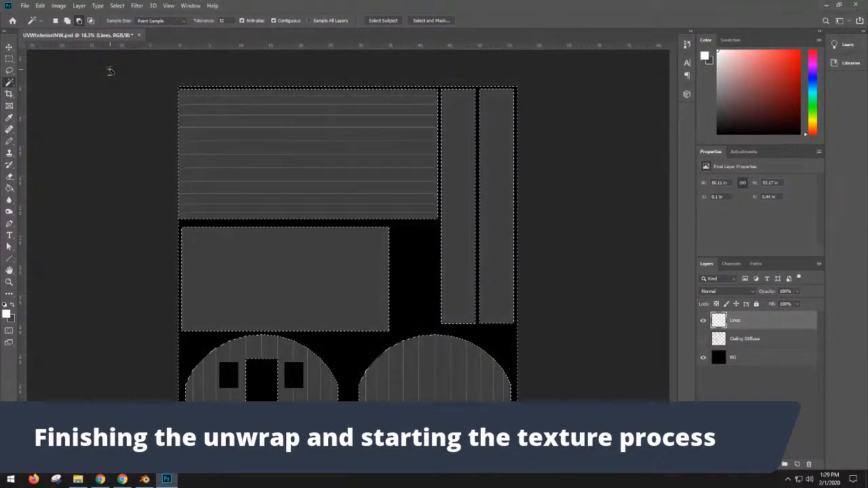
left_click(117, 6)
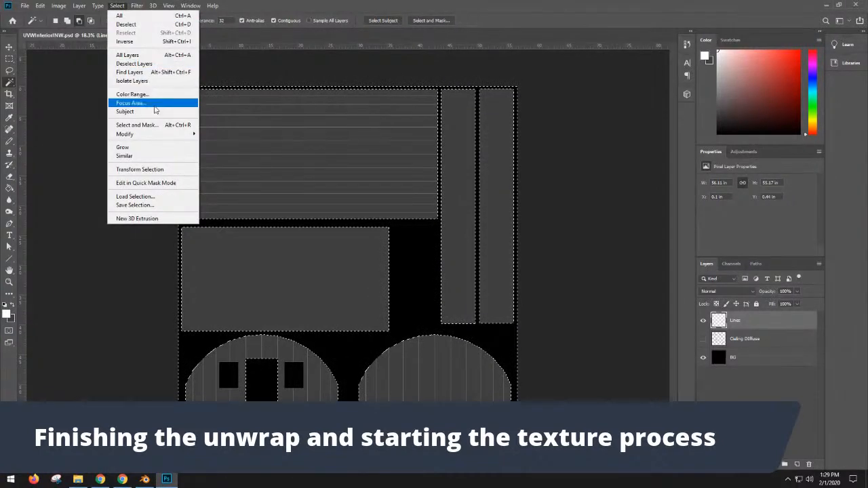
left_click(158, 44)
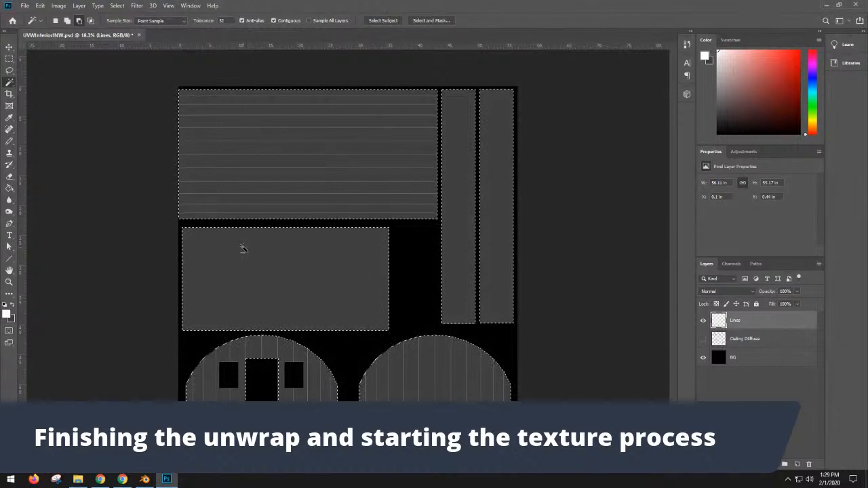
Delete the gray content inside the panel selection and fill the plain rectangular panel with white using the Paint Bucket
left_click(9, 189)
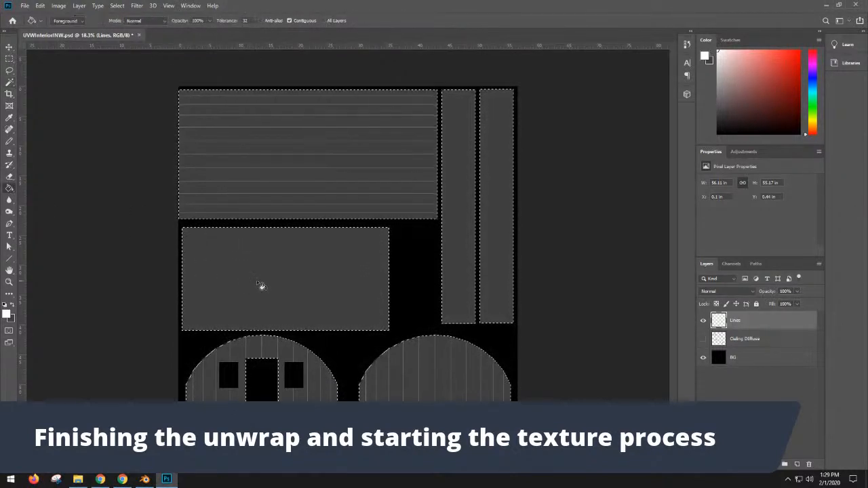
left_click(263, 284)
key("ctrl+z")
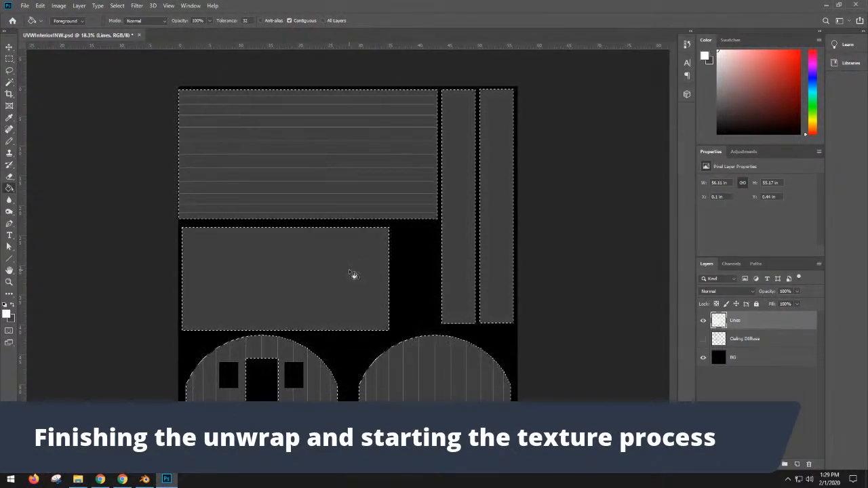
key("Delete")
left_click(353, 274)
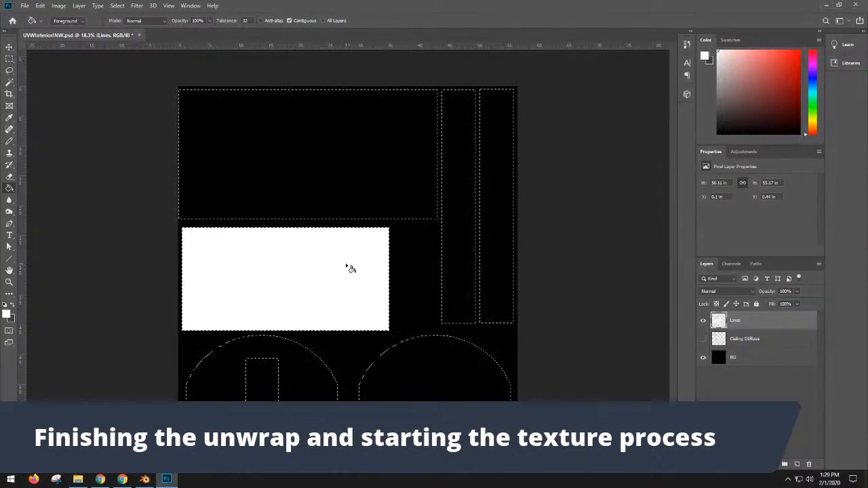
Fill the remaining selected UV panels on the Lines layer with white using the Paint Bucket
left_click(398, 165)
left_click(471, 180)
left_click(486, 198)
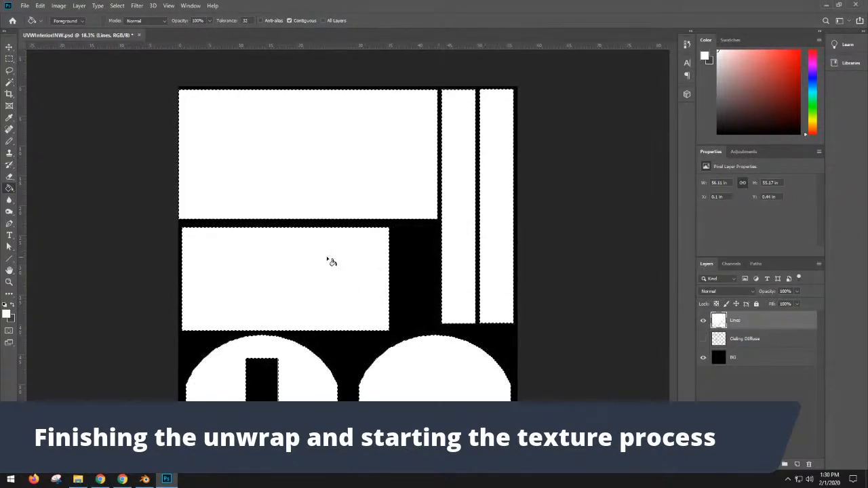
Contract the panel selection by 4 pixels, delete the white inside it to leave thin outlines, and deselect
left_click(118, 6)
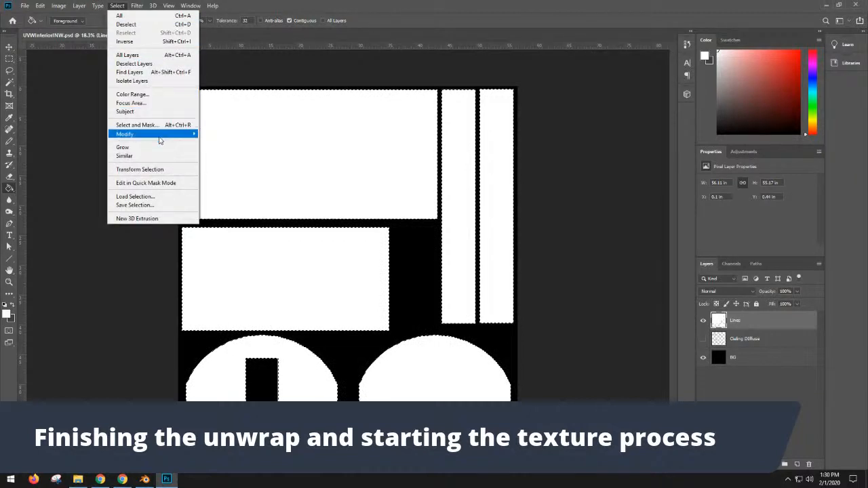
mouse_move(162, 135)
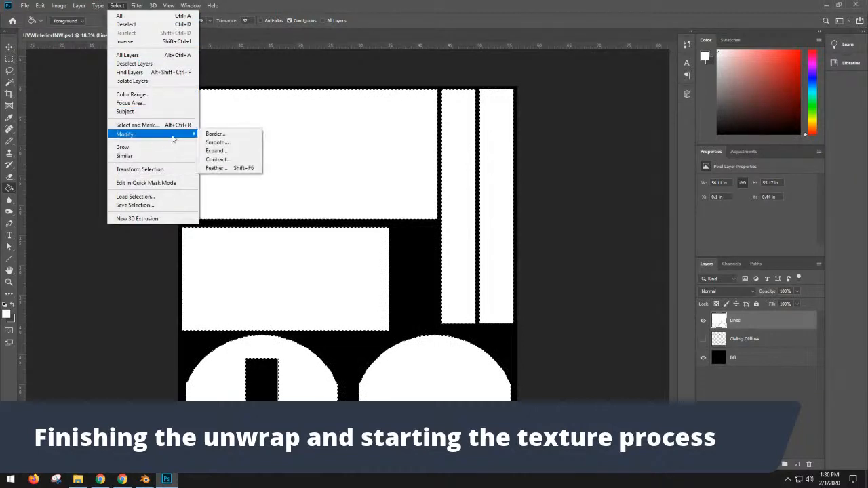
left_click(238, 160)
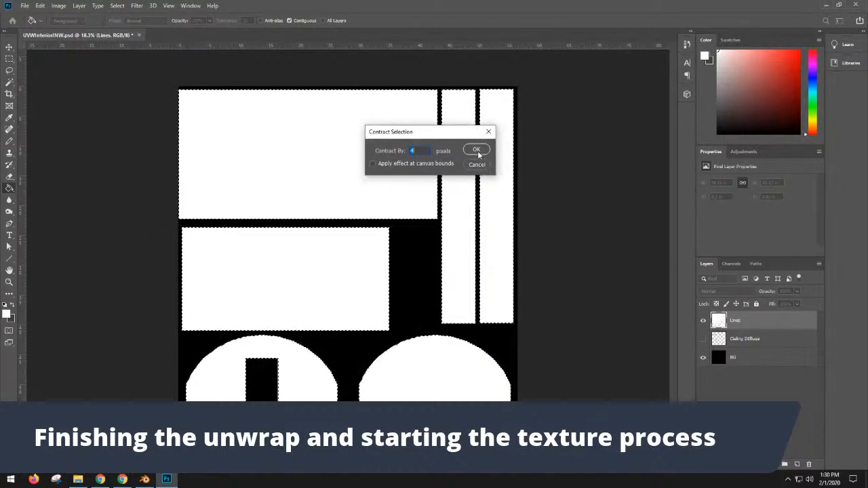
left_click(480, 150)
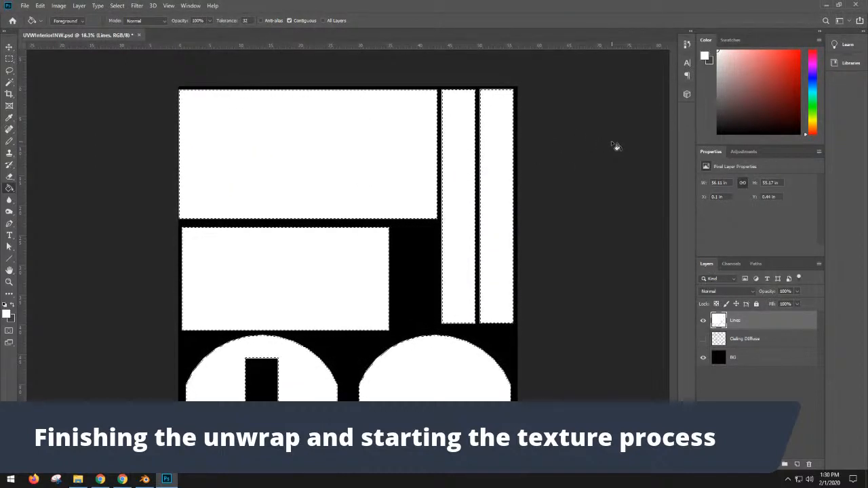
key("Delete")
key("ctrl+d")
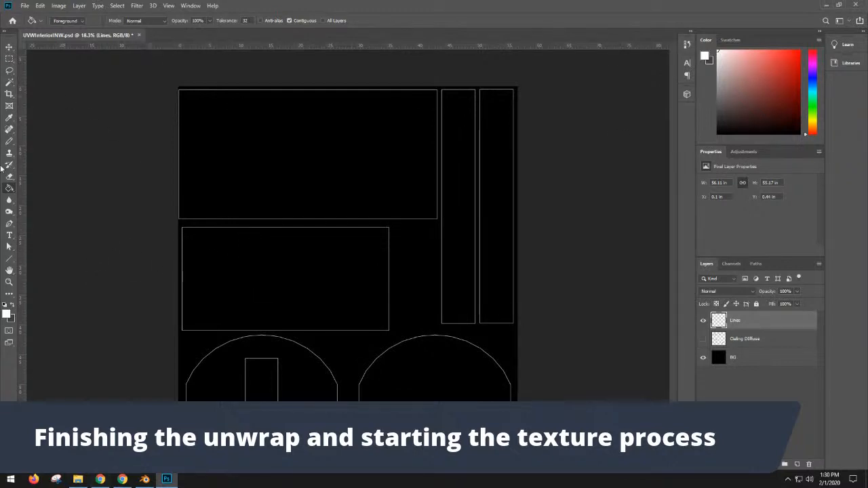
Rename the Lines layer to "Lines- edit"
double_click(749, 320)
left_click(749, 319)
type("- edit")
key("Return")
key("alt+Tab")
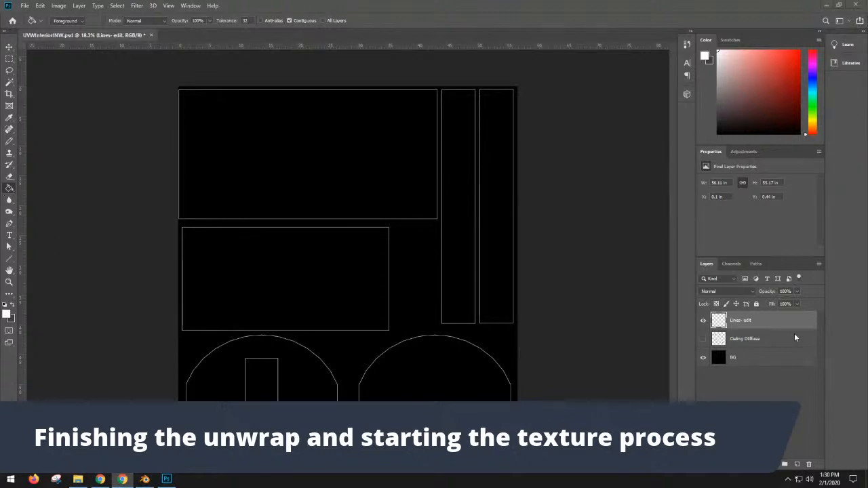
left_click(703, 341)
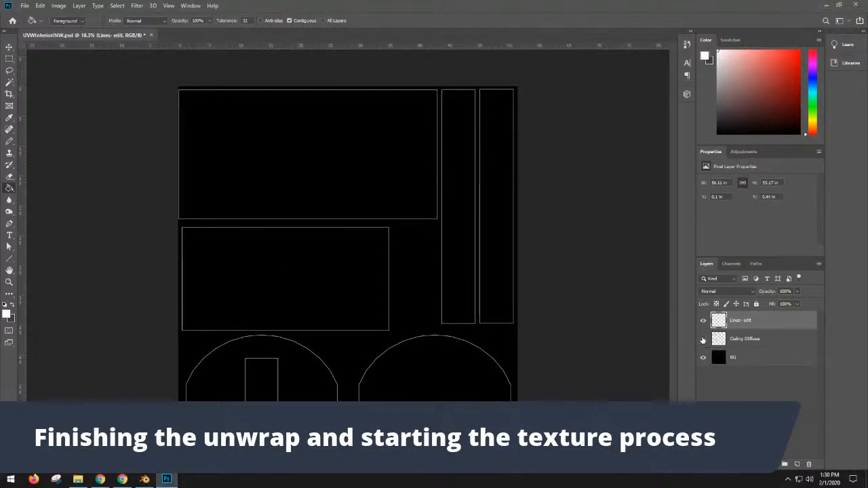
left_click(704, 341)
left_click(704, 342)
double_click(775, 328)
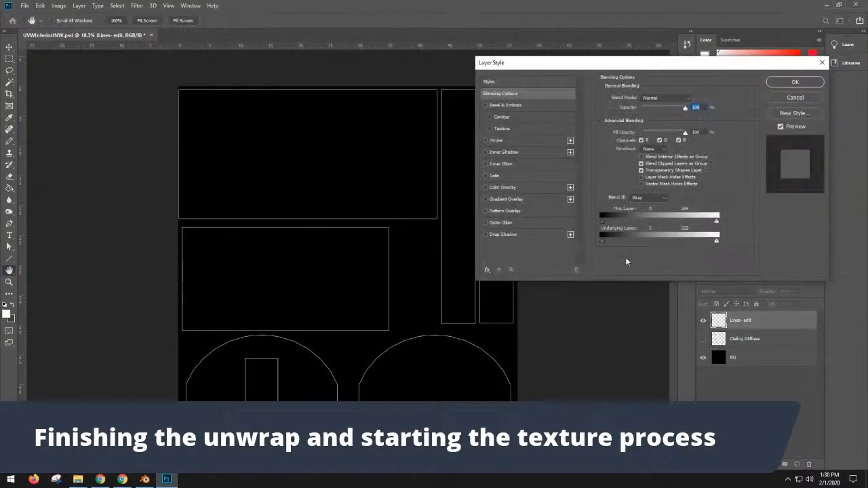
left_click(509, 211)
left_click(661, 133)
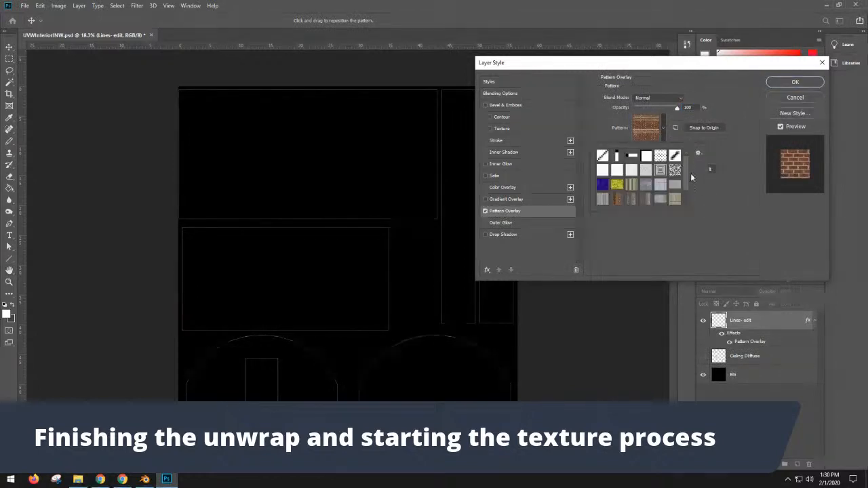
left_click(644, 201)
left_click(630, 201)
left_click(617, 201)
left_click(602, 200)
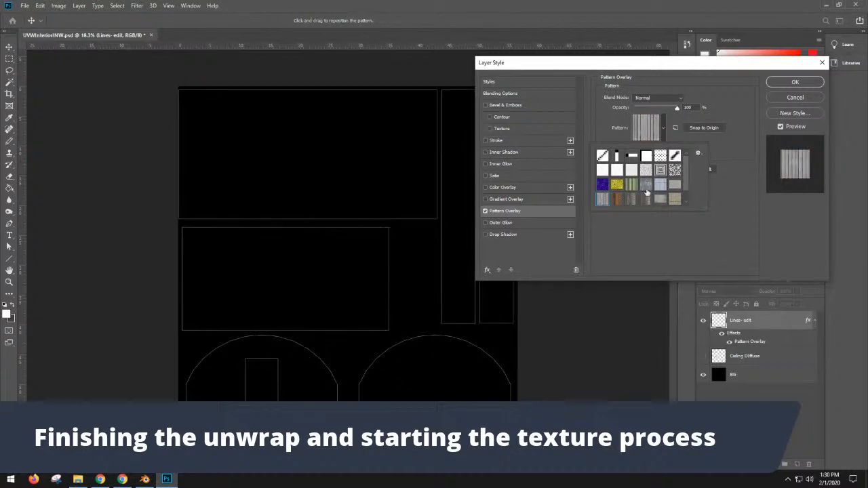
scroll(683, 177, "down", 1)
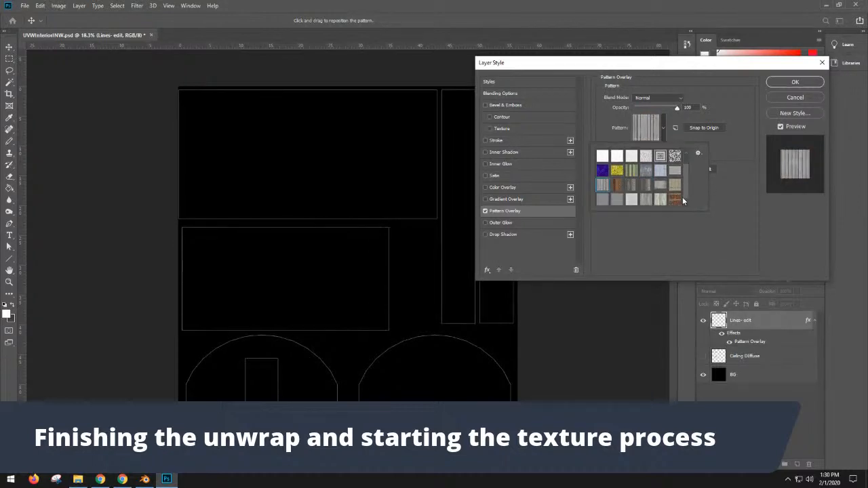
left_click(662, 200)
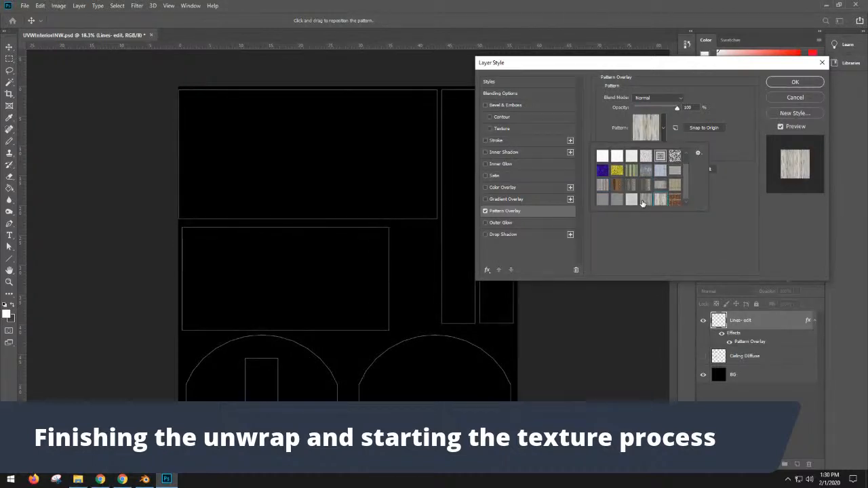
left_click(644, 201)
left_click(659, 203)
left_click(631, 201)
left_click(660, 203)
left_click(795, 97)
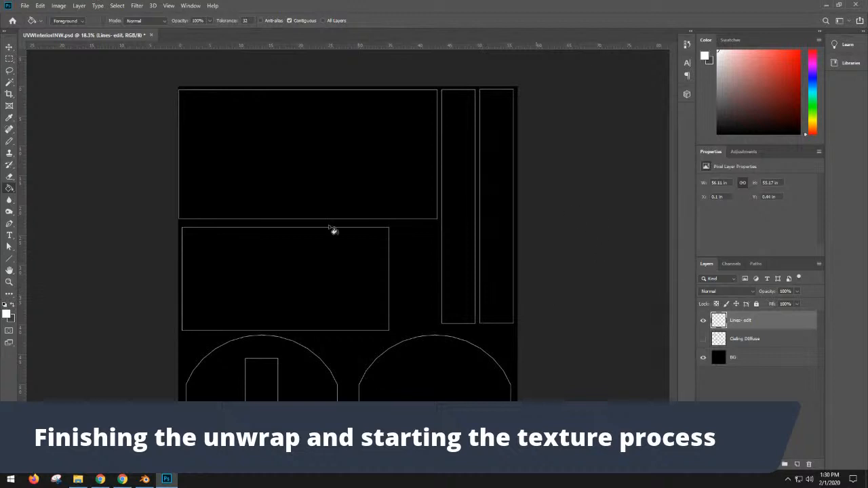
Select the inside of the large ceiling panel with the Magic Wand and expand the selection by 1 pixel
left_click(9, 81)
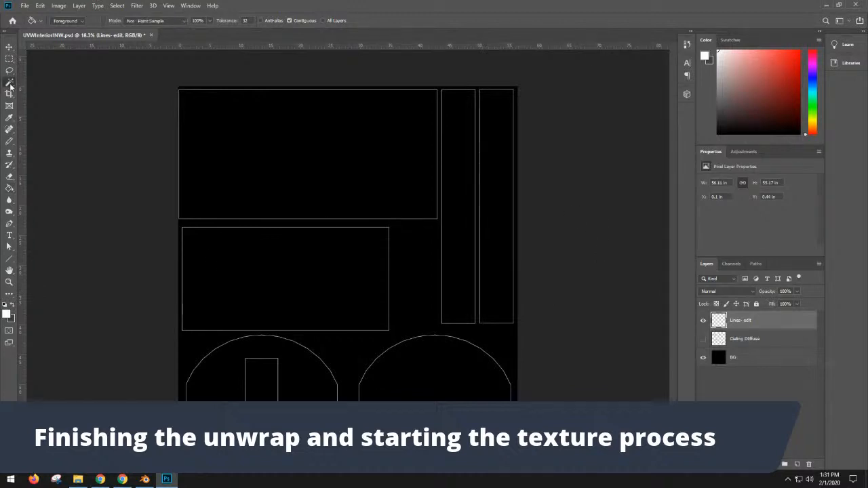
left_click(199, 150)
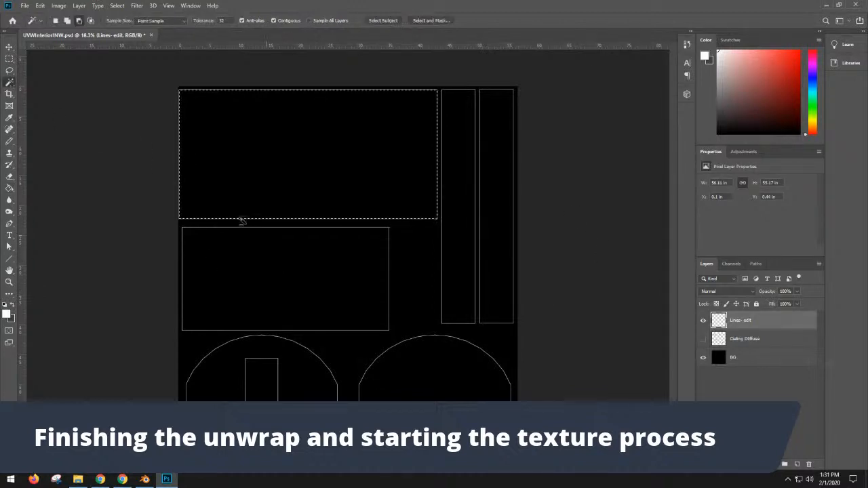
left_click(117, 5)
mouse_move(129, 134)
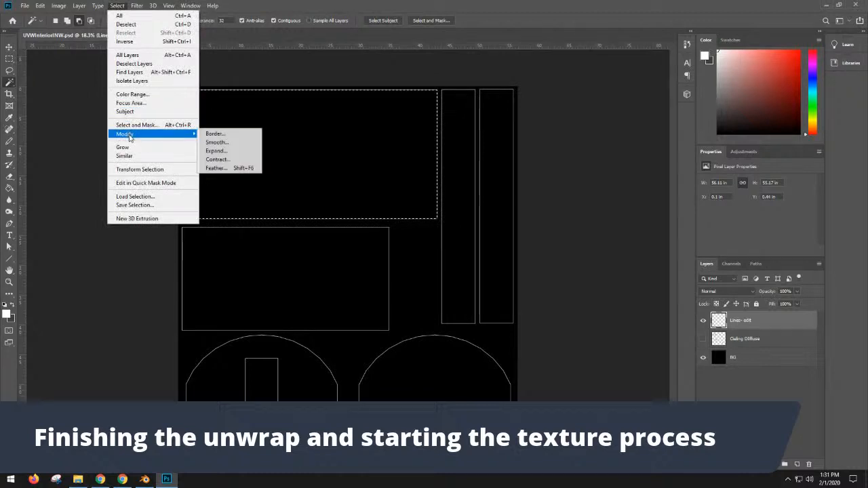
left_click(226, 151)
type("1")
left_click(470, 146)
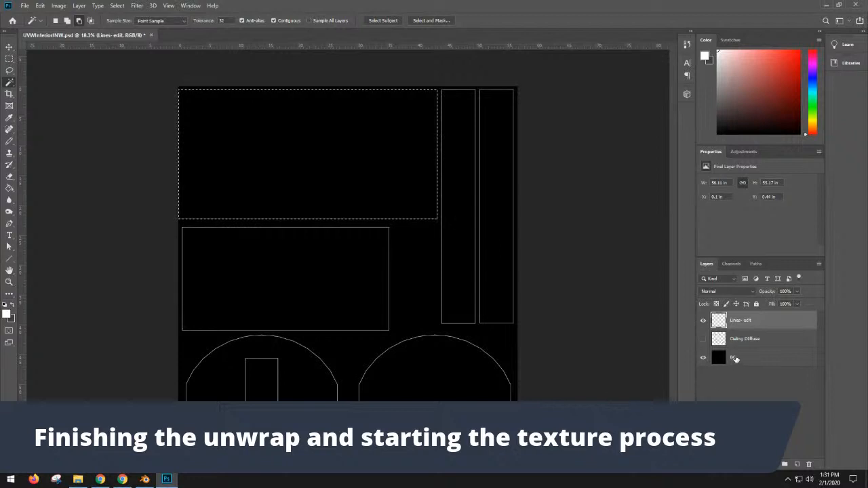
Make Cieling Diffuse the active layer and set the foreground color to gray 9d9d9d
left_click(768, 346)
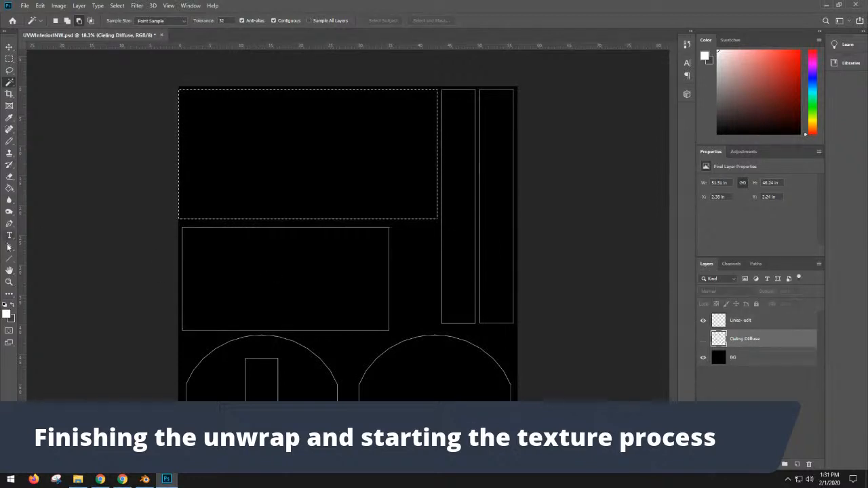
left_click(8, 312)
left_click(422, 146)
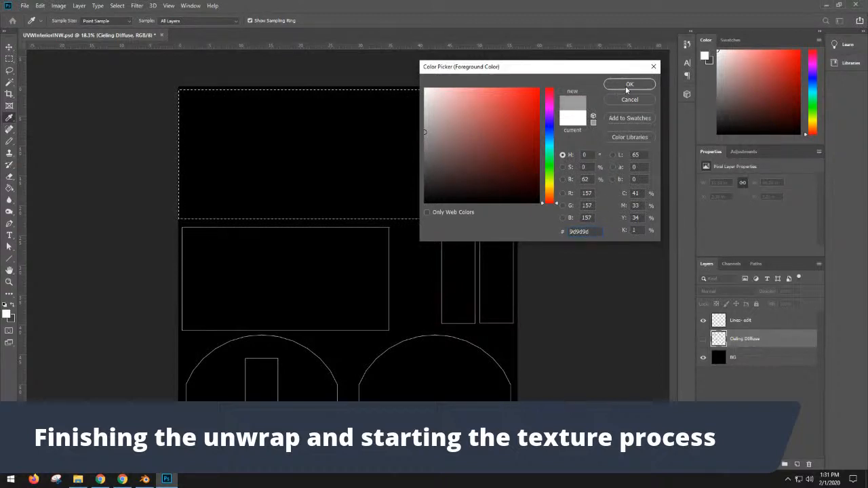
left_click(628, 85)
Show the hidden Cieling Diffuse layer and try filling the selected ceiling panel with gray on it, undoing the fill
left_click(10, 188)
left_click(278, 167)
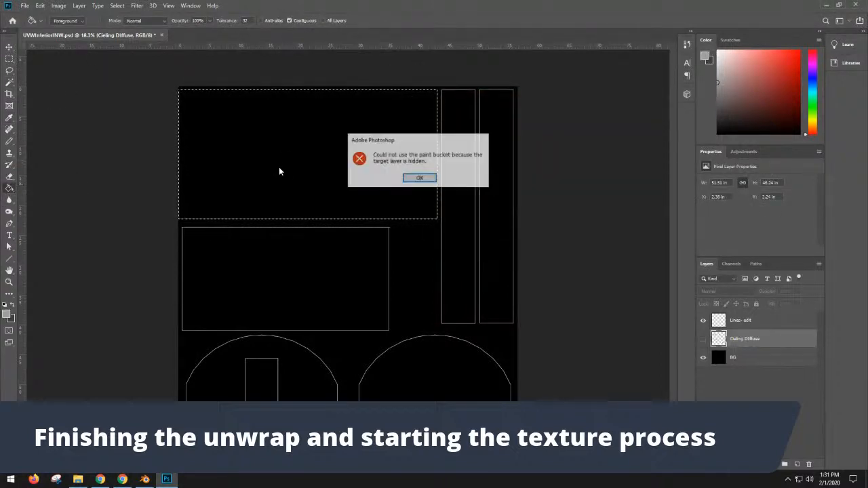
left_click(419, 178)
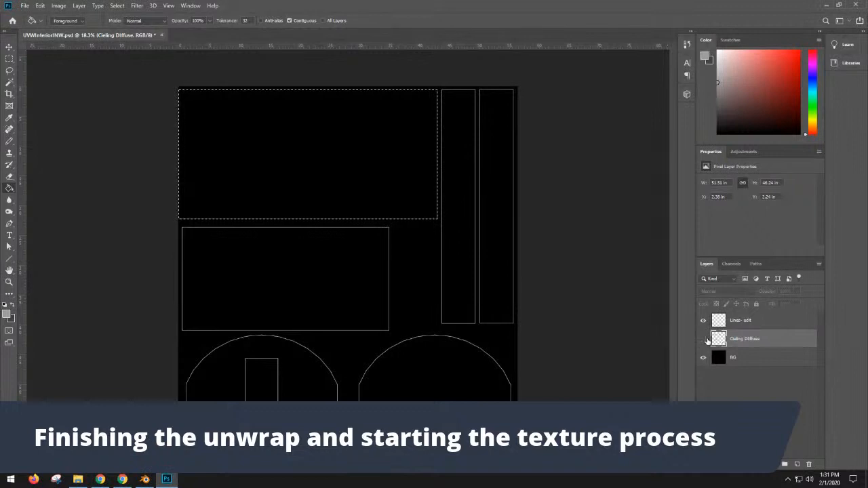
left_click(703, 338)
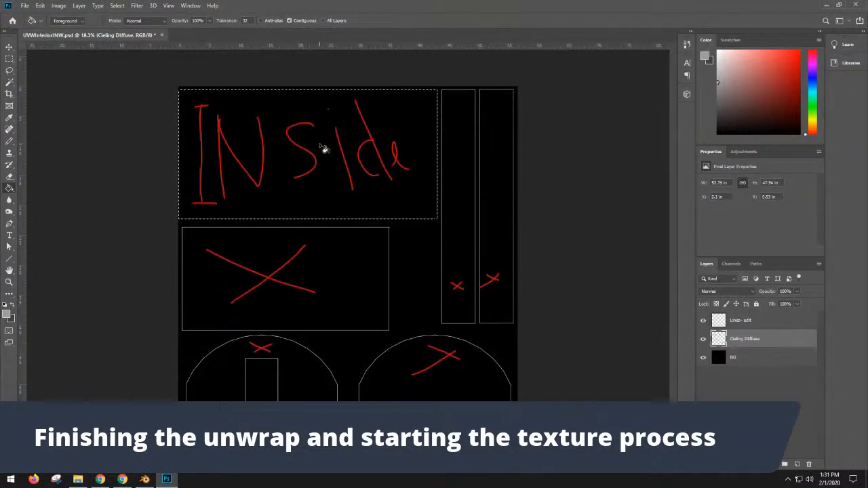
left_click(295, 152)
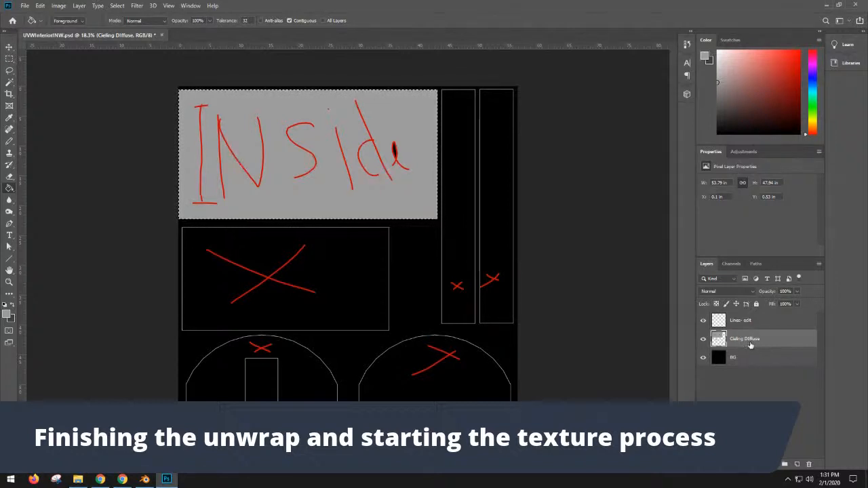
key("ctrl+z")
Create a layer named Ceiling above Cieling Diffuse and fill the selected ceiling panel on it with gray, clearing the selection
left_click(797, 464)
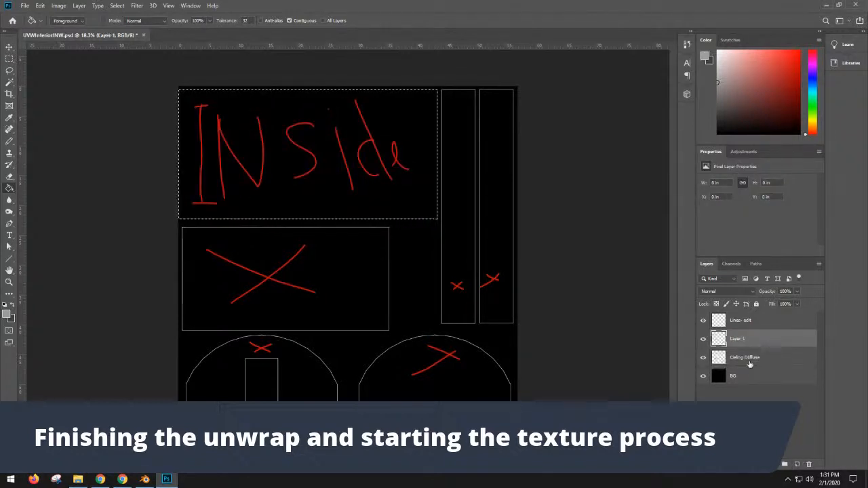
double_click(738, 339)
type("Roof")
key("Return")
double_click(734, 339)
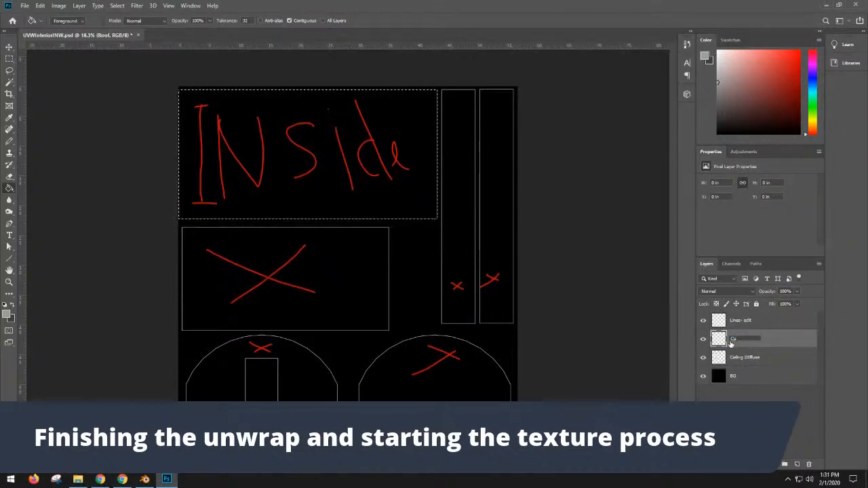
type("Ceiling")
key("Return")
left_click(401, 201)
key("ctrl+d")
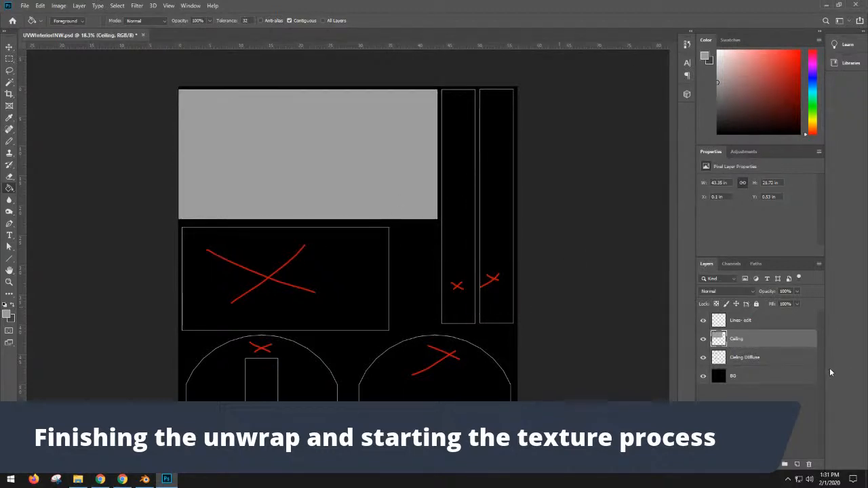
double_click(773, 343)
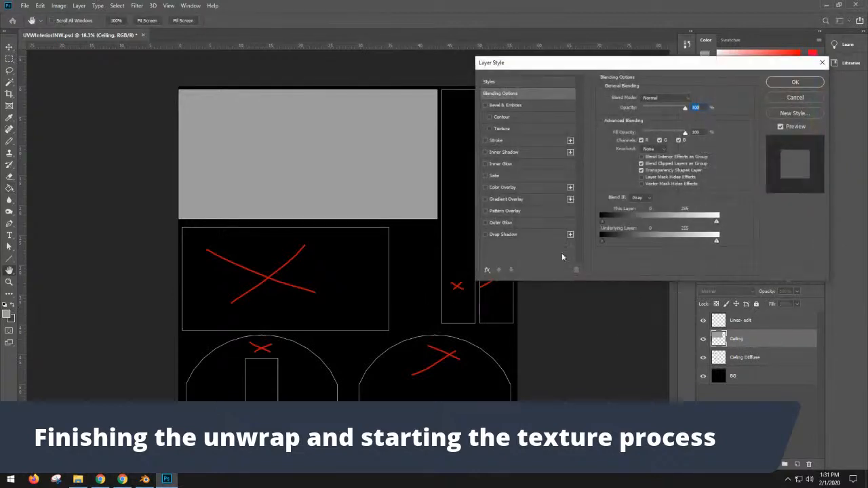
left_click(485, 211)
left_click(664, 127)
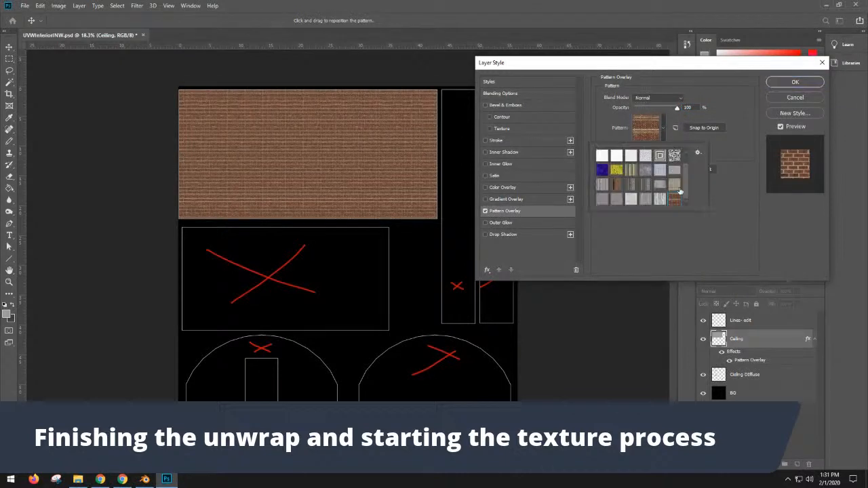
left_click(660, 199)
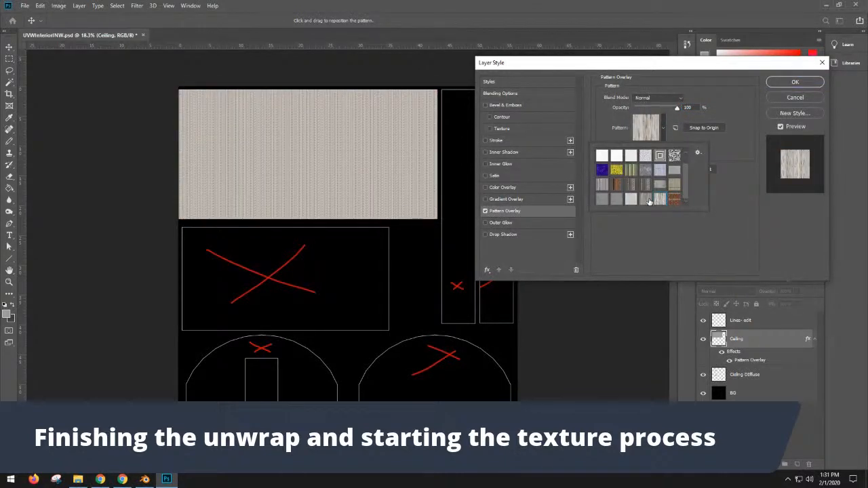
left_click(651, 200)
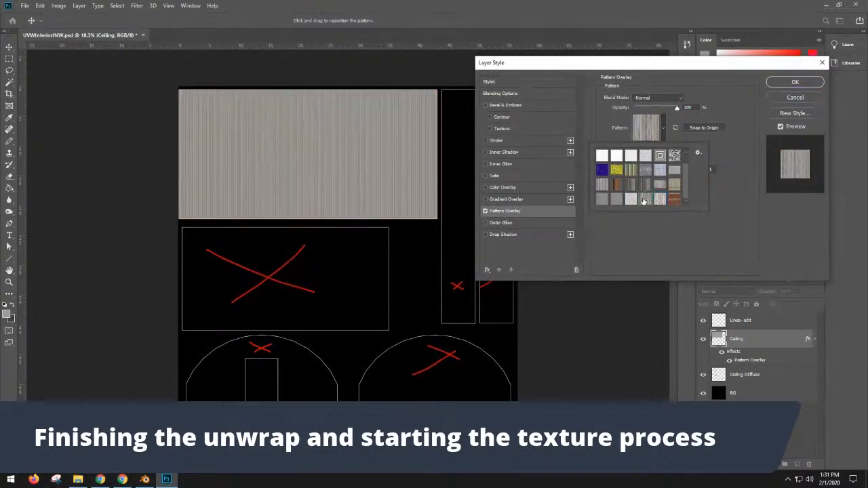
left_click(740, 232)
left_click_drag(635, 149, 652, 151)
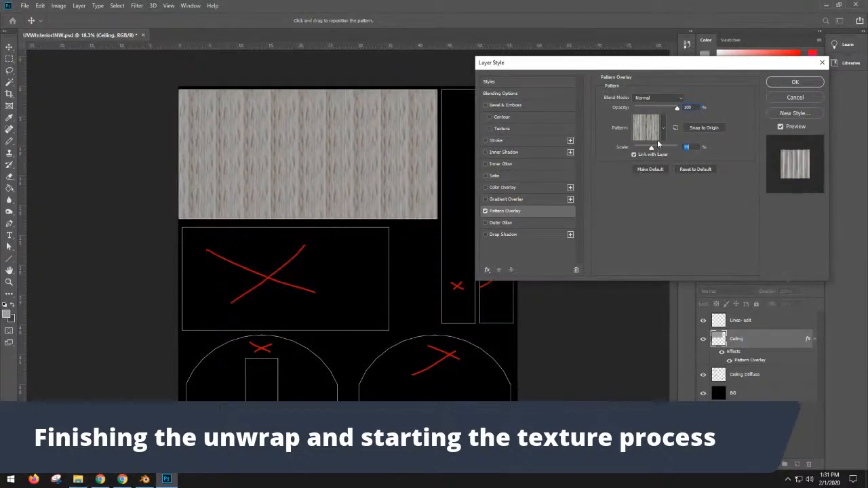
left_click(661, 135)
left_click(740, 255)
left_click(698, 128)
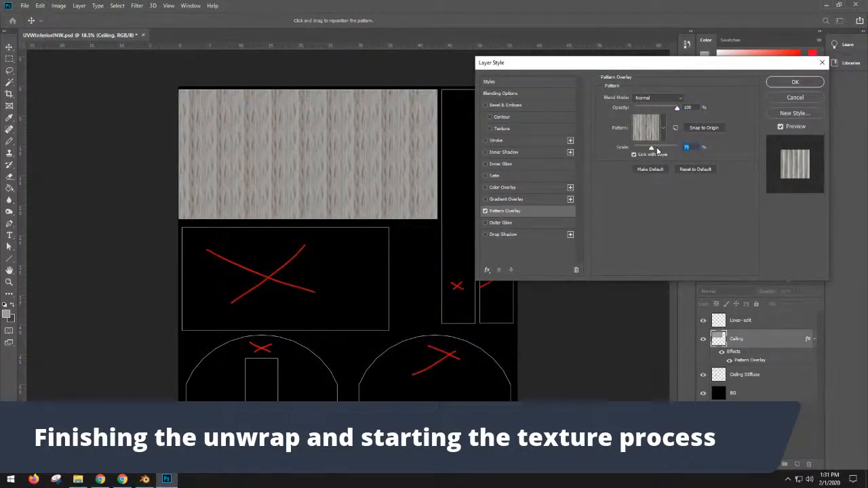
left_click(794, 98)
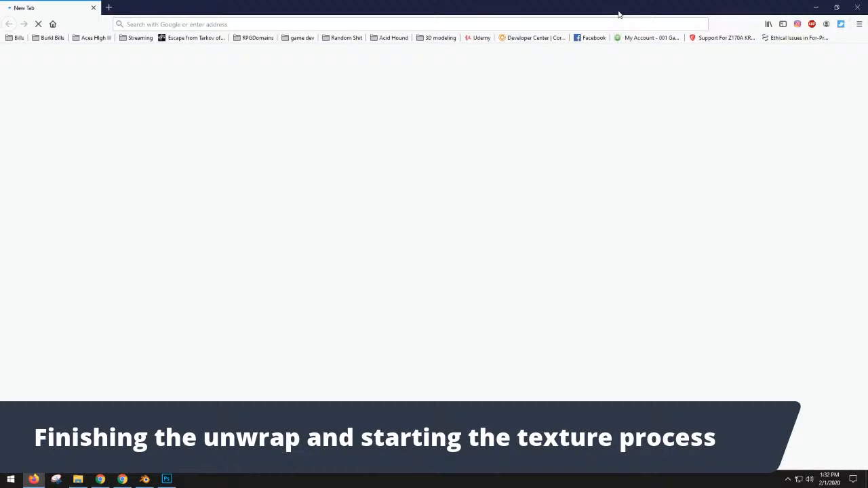
Move the newly opened Firefox window onto the adjacent display
left_click_drag(618, 11, 867, 24)
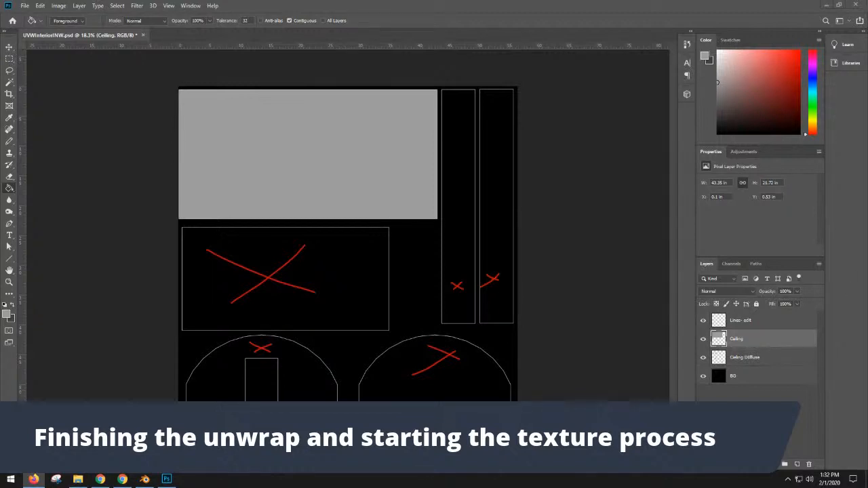
Select the gray-filled ceiling panel on the Ceiling layer with the Magic Wand
left_click(688, 232)
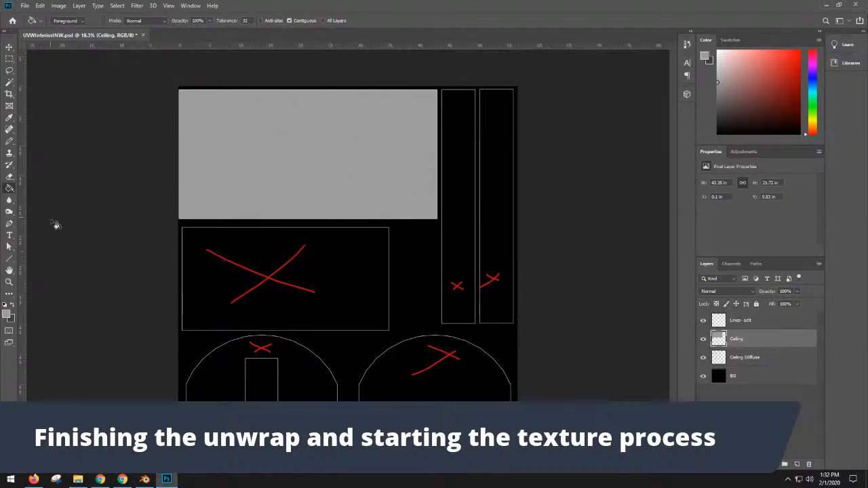
left_click(9, 82)
left_click(213, 147)
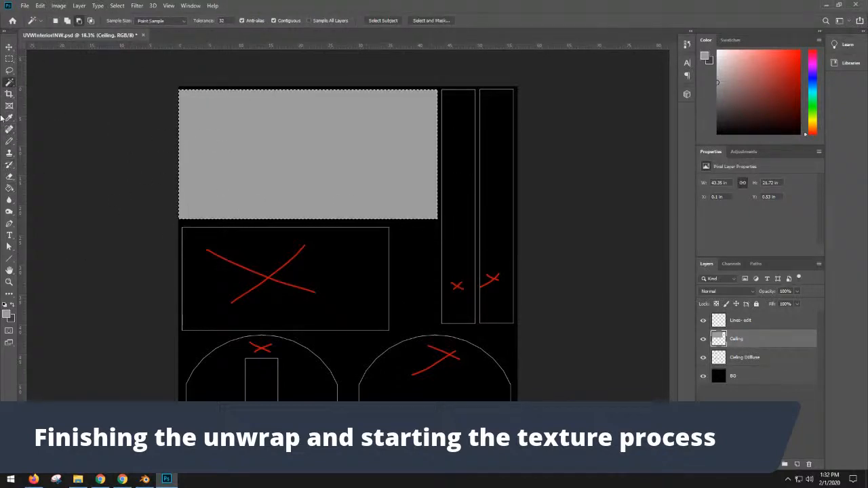
Set the foreground color to 8b8c65 and fill the selected ceiling panel with it
left_click(6, 314)
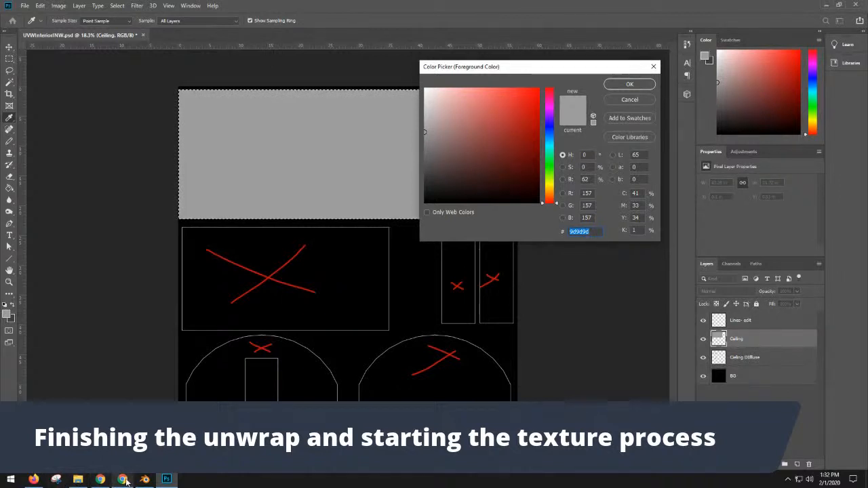
left_click(37, 481)
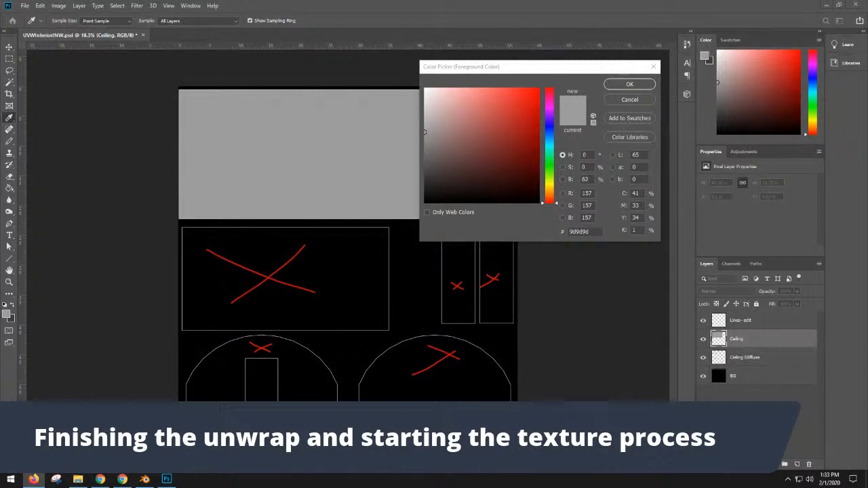
left_click(588, 232)
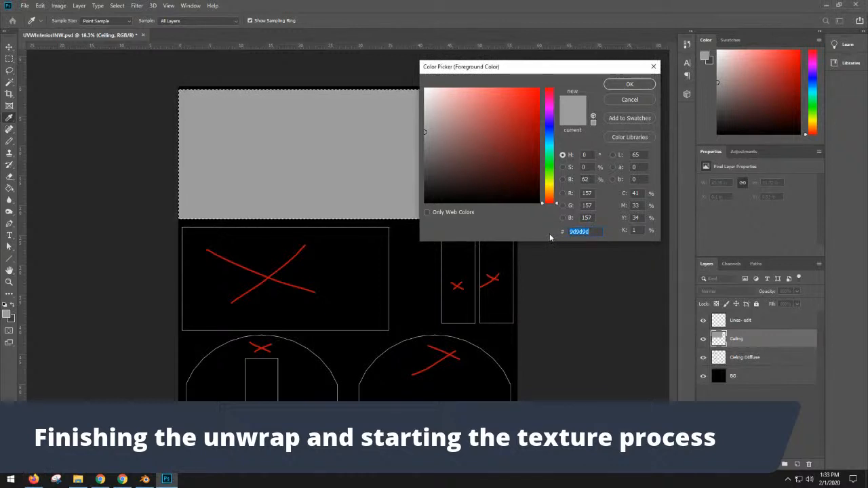
type("8b")
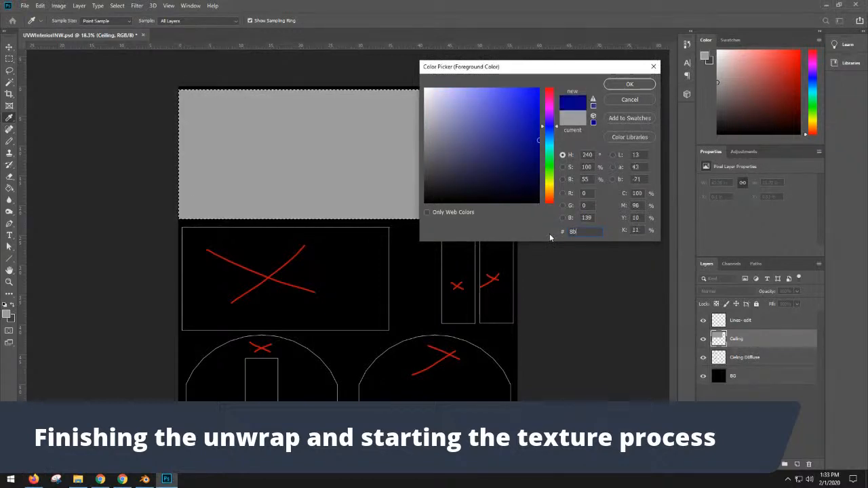
type("8c65")
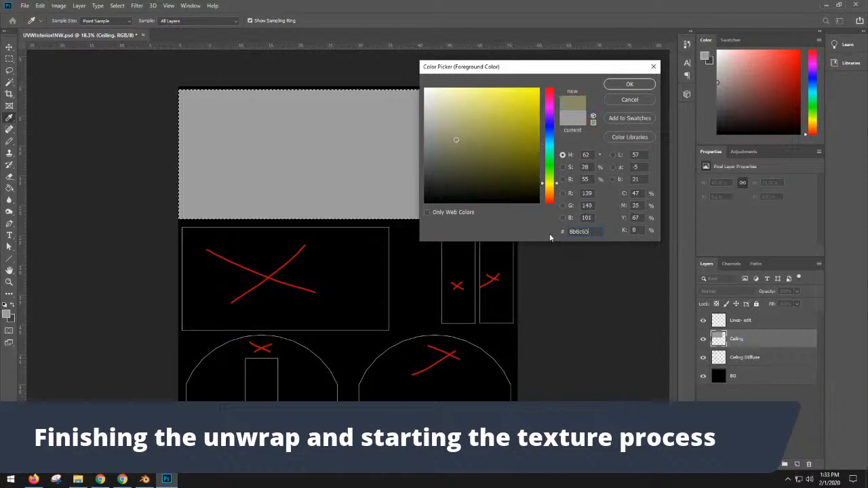
left_click(628, 85)
key("w")
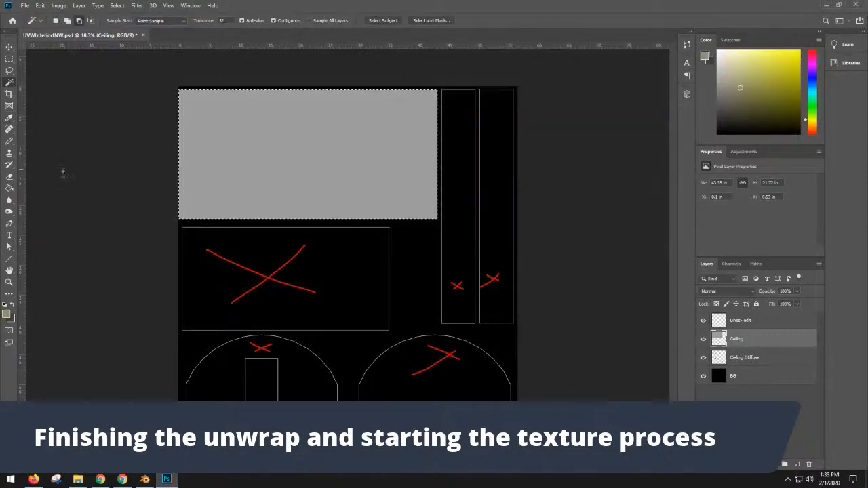
left_click(8, 190)
left_click(225, 177)
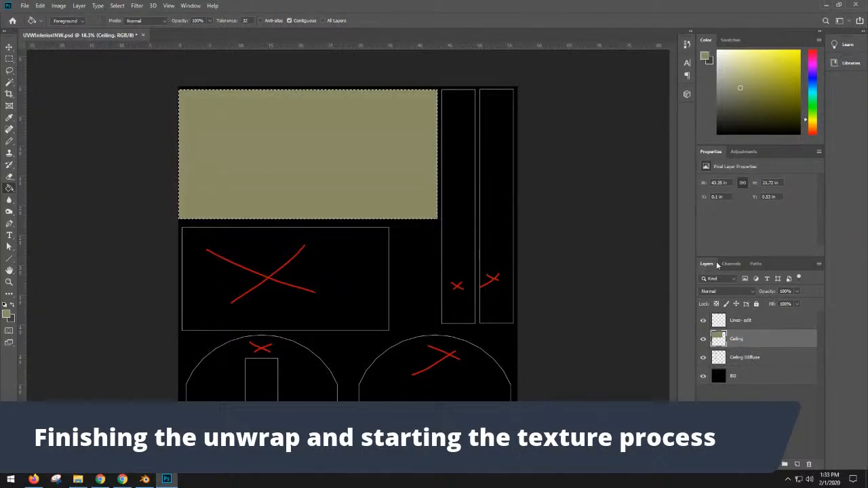
Set the foreground color to 807046 and refill the selected ceiling panel with it
left_click(7, 313)
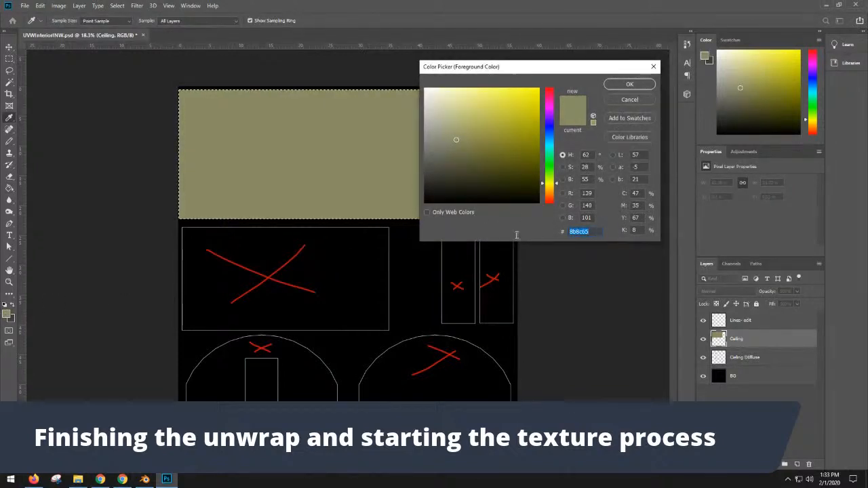
type("8")
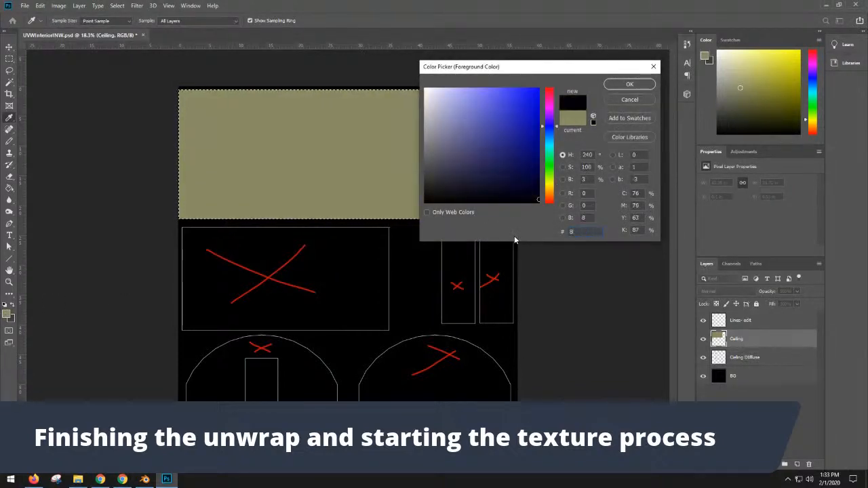
type("0704")
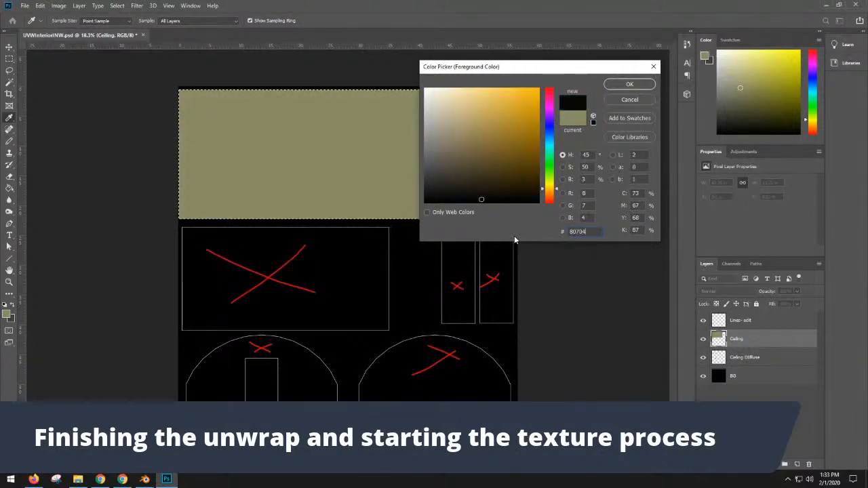
type("6")
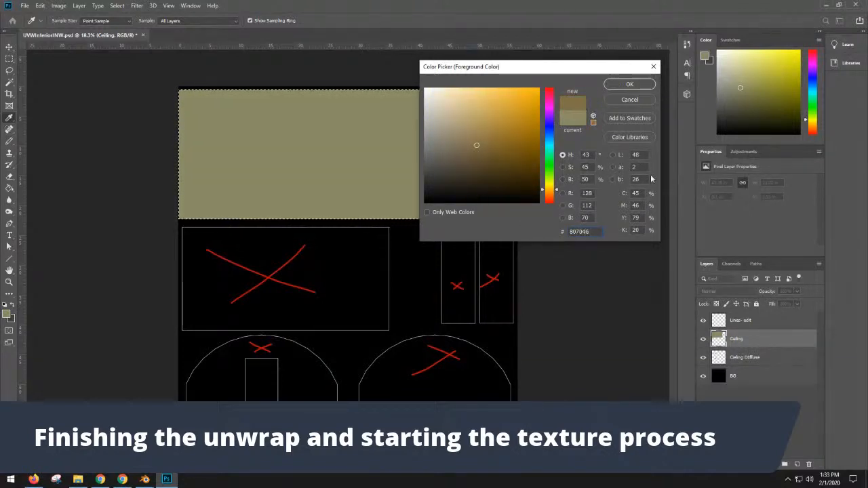
left_click(630, 85)
key("g")
left_click(341, 151)
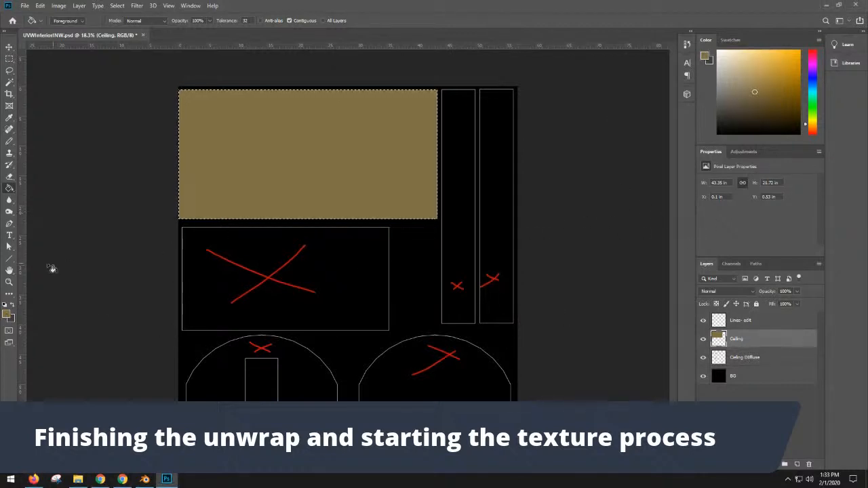
Set the foreground color to B1A688, refill the ceiling panel with it and clear the selection
left_click(7, 314)
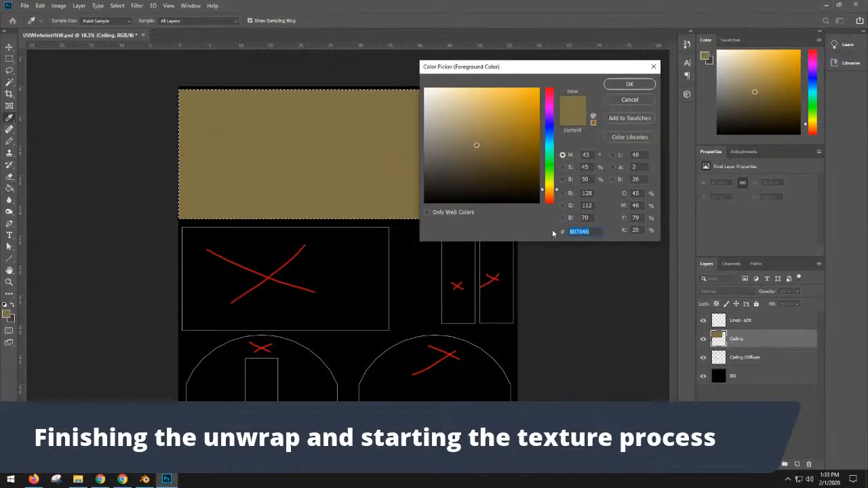
type("B1A")
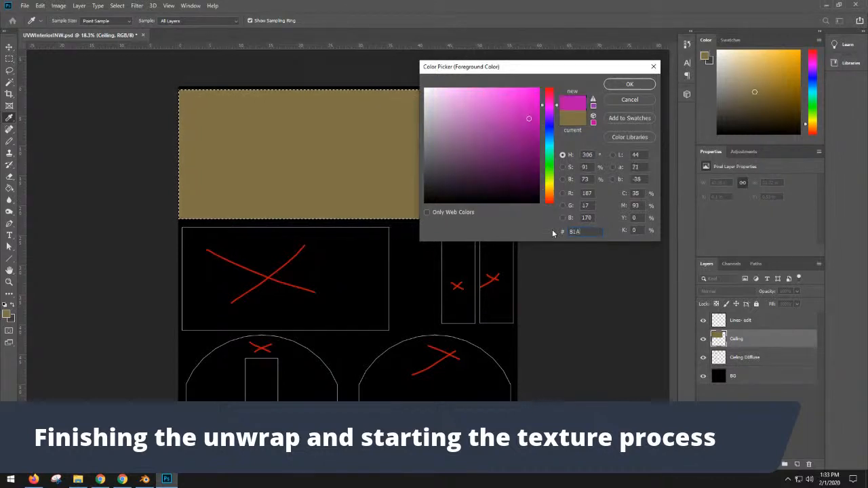
type("35E")
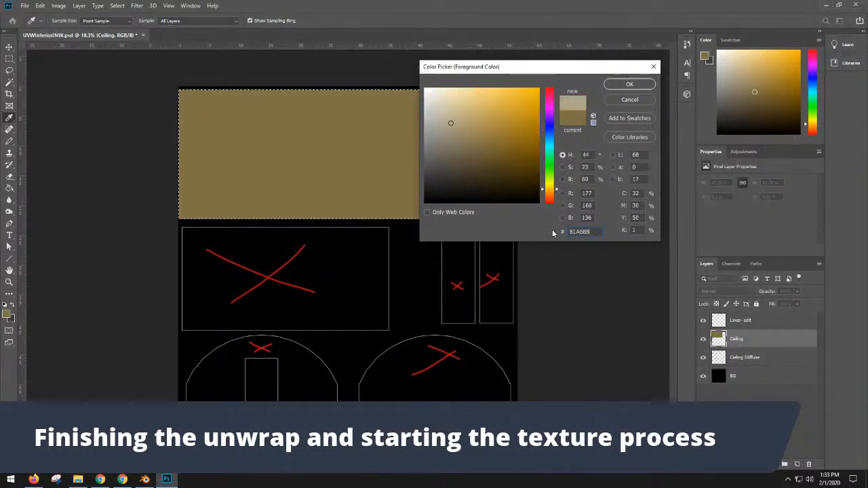
key("Return")
key("g")
left_click(385, 173)
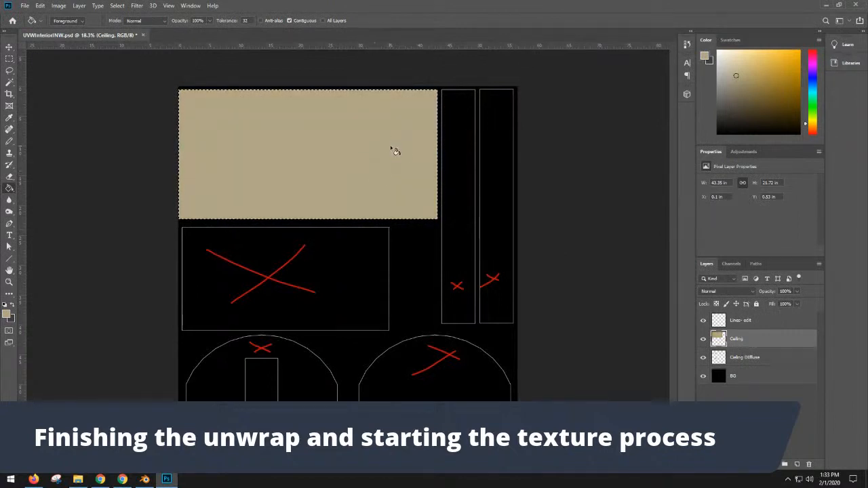
key("ctrl+d")
Switch from the Pencil to the Brush tool and choose the Soft Round brush
left_click(10, 142)
right_click(9, 141)
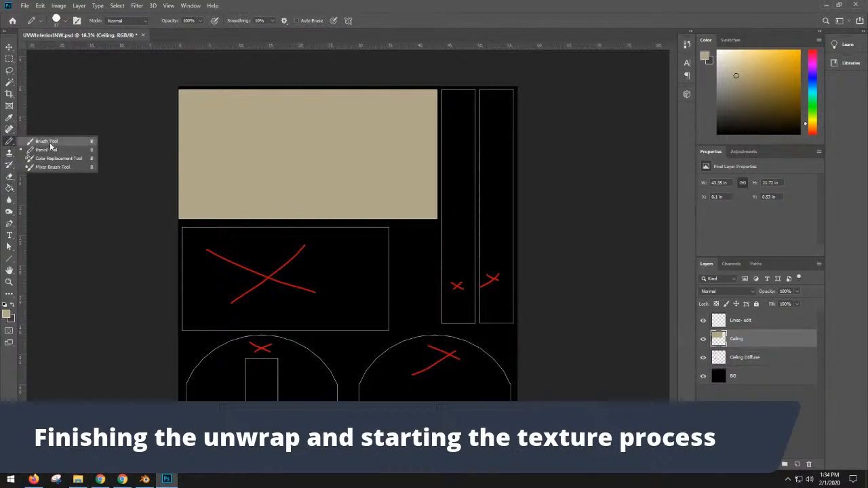
left_click(47, 140)
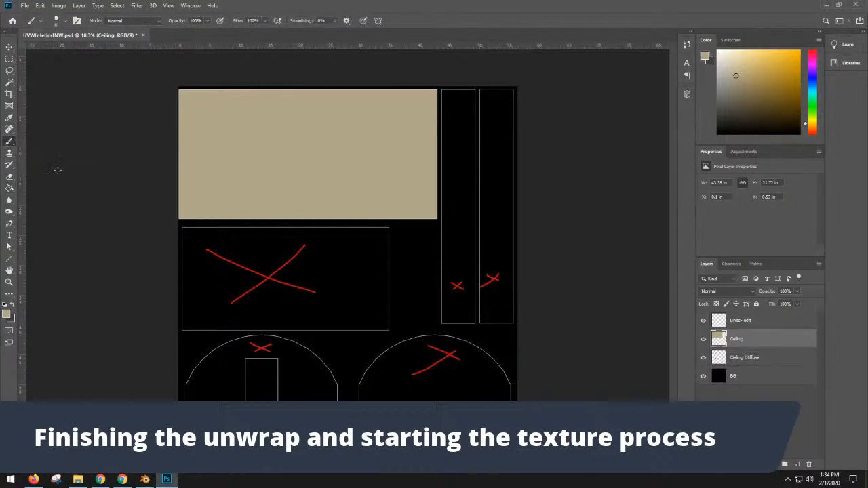
left_click(65, 22)
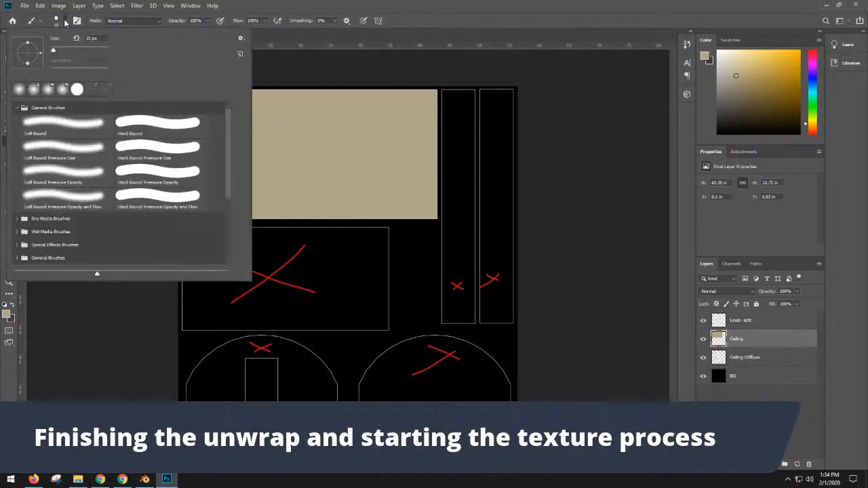
left_click(78, 124)
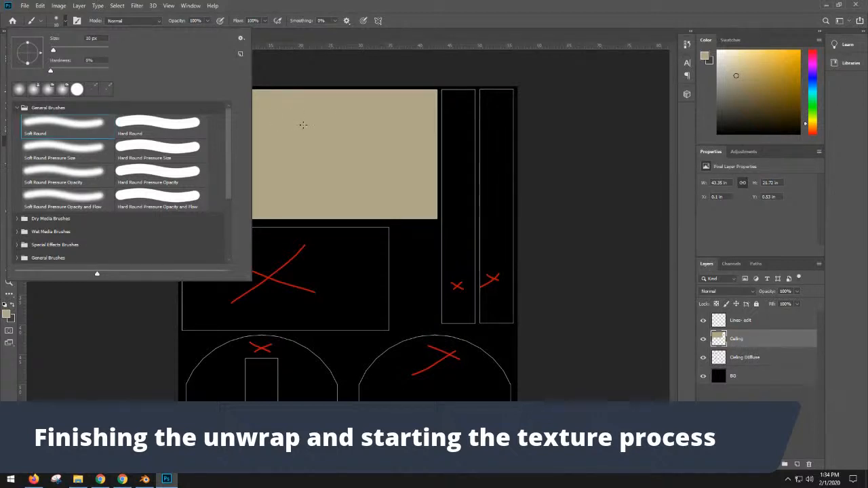
left_click(325, 102)
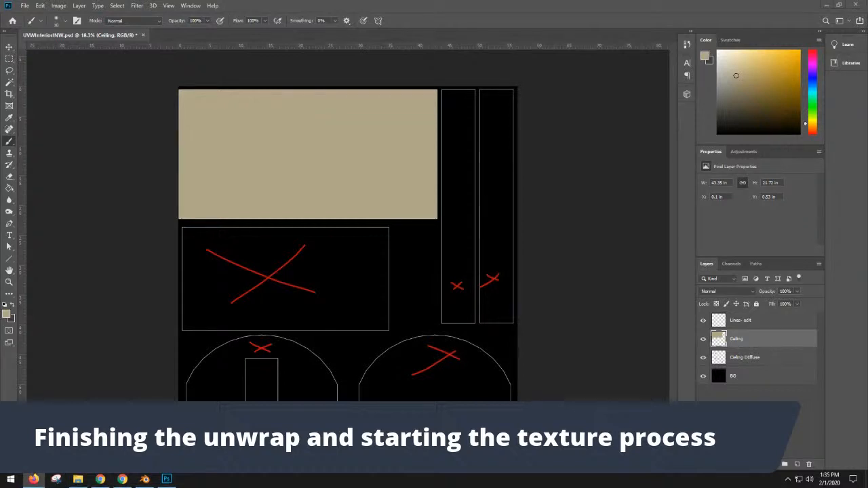
Clear the covering windows away and open ColorSwatch1.JPG in Photoshop
left_click(825, 4)
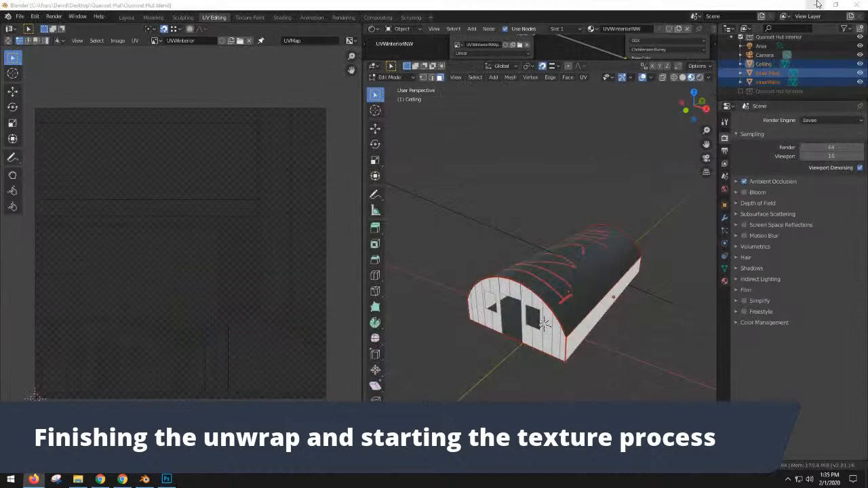
left_click(814, 8)
double_click(814, 68)
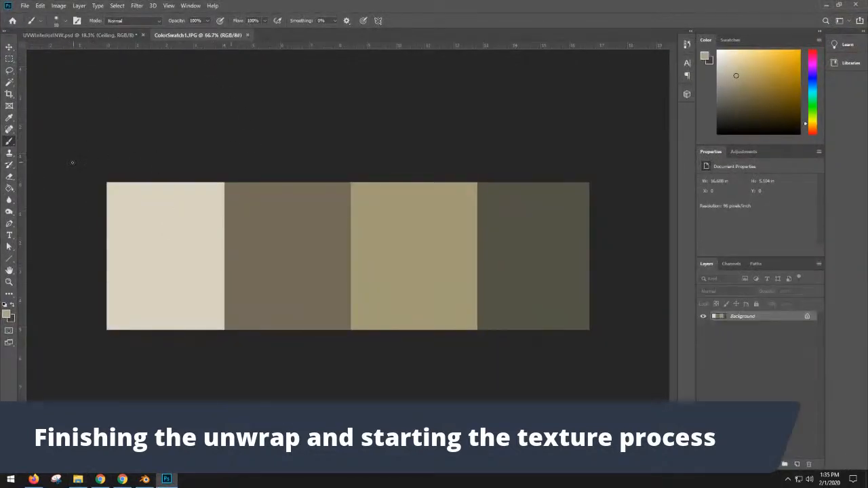
Sample the dark olive swatch 555346 from ColorSwatch1.JPG as the foreground color and return to the UVWInteriorNW document
left_click(6, 314)
left_click(523, 257)
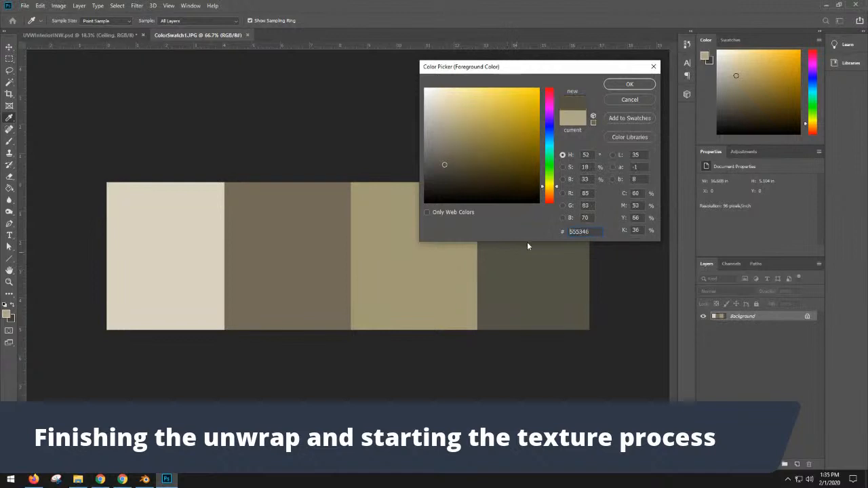
left_click(630, 85)
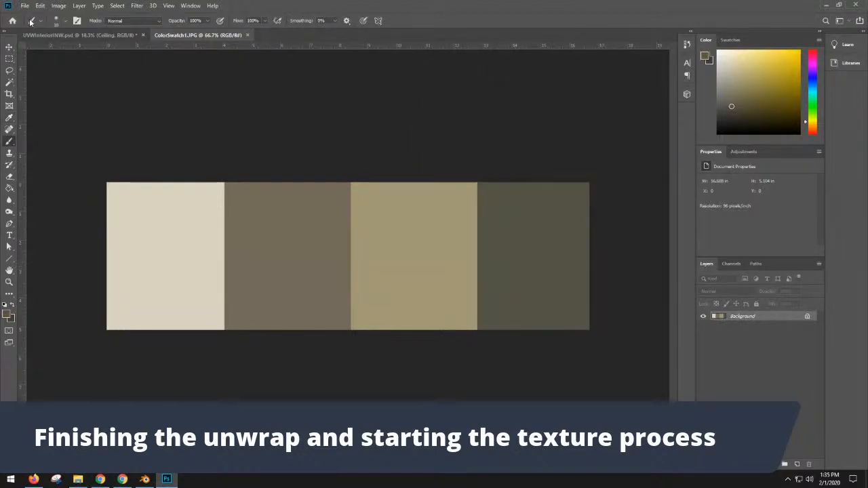
left_click(78, 34)
Set the soft brush size to 500 px and try a dark olive stroke down the ceiling panel, undoing the stroke
key("b")
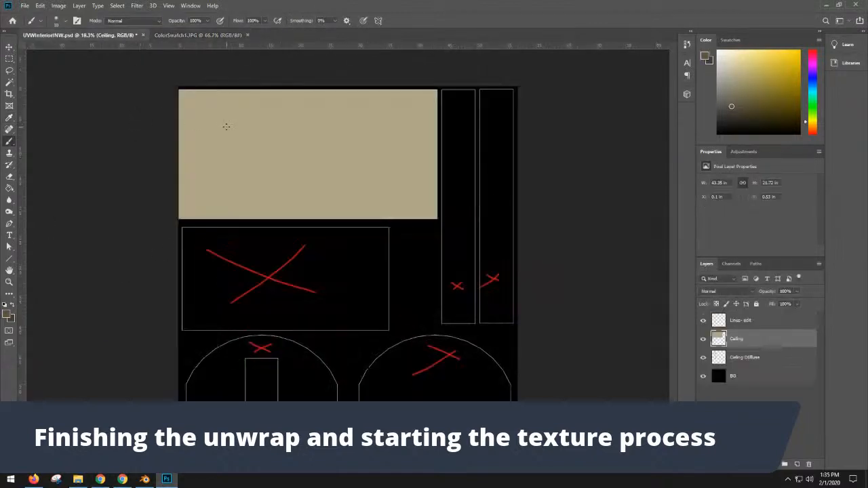
left_click(59, 21)
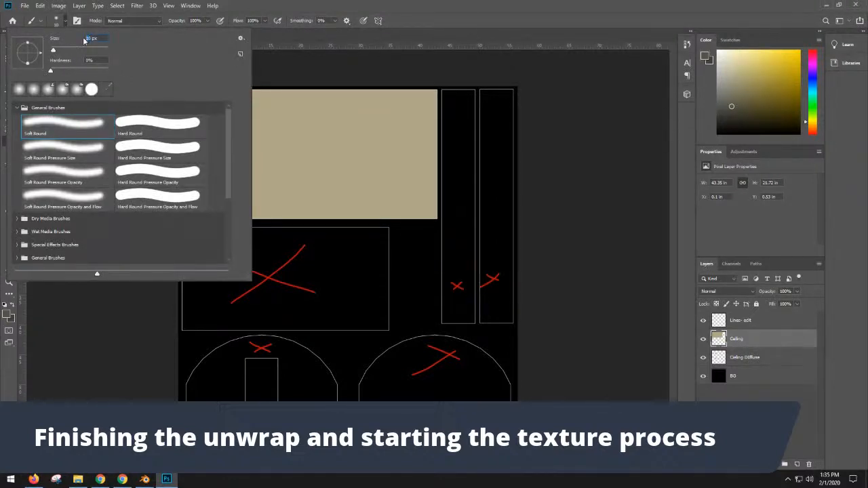
type("100")
left_click_drag(93, 38, 66, 37)
left_click(354, 102)
left_click_drag(342, 101, 292, 200)
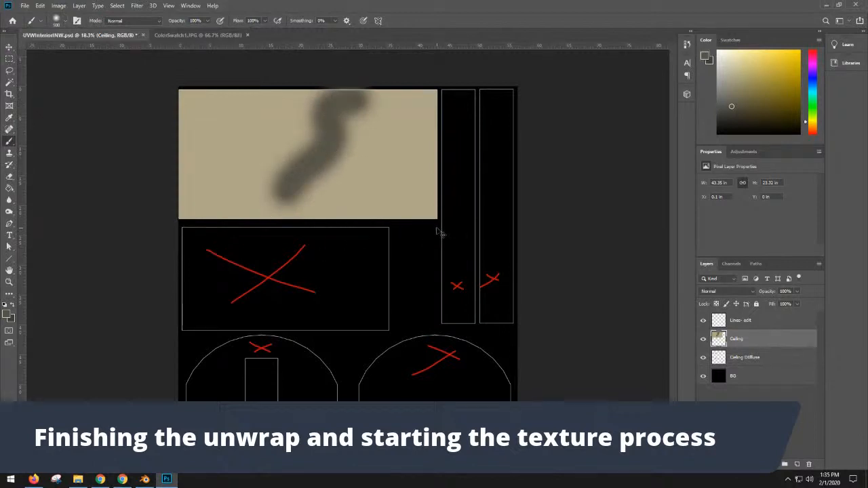
key("ctrl+z")
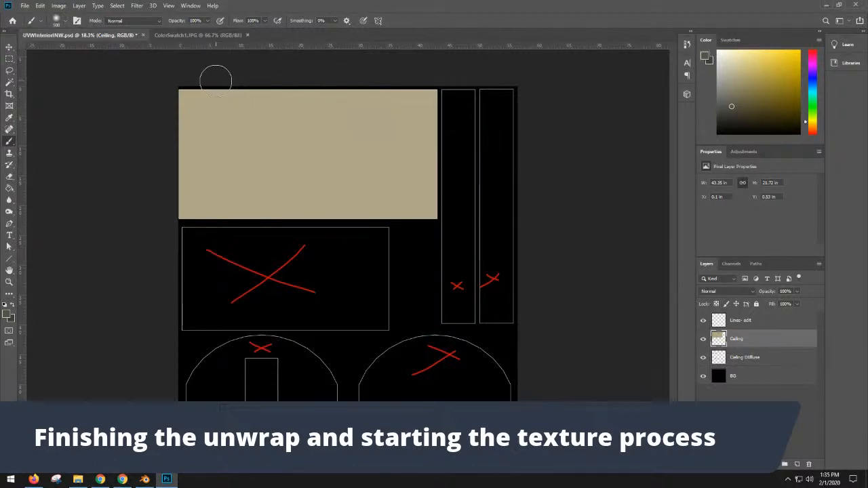
Paint broad soft dark olive strokes over the ceiling panel on the Ceiling layer, running past the panel's edges
mouse_move(205, 76)
left_mouse_down()
mouse_move(258, 121)
mouse_move(238, 158)
mouse_move(260, 198)
mouse_move(305, 231)
left_mouse_up()
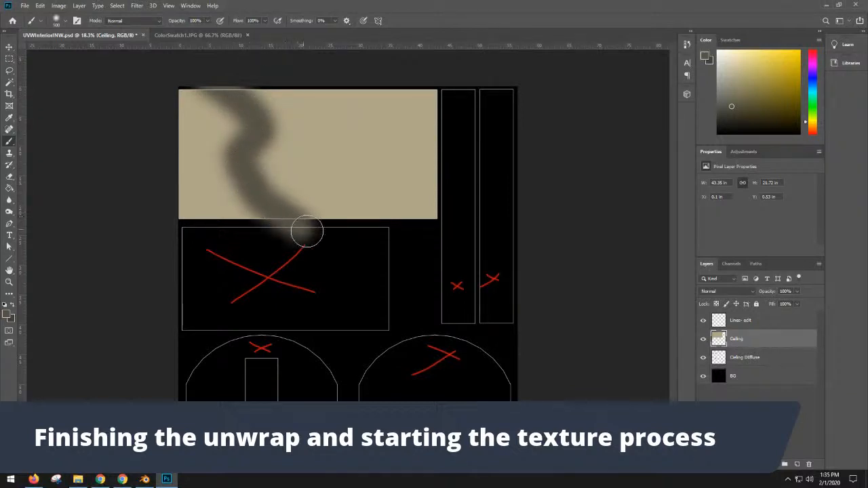
mouse_move(427, 233)
left_mouse_down()
mouse_move(384, 205)
mouse_move(379, 191)
mouse_move(399, 152)
mouse_move(351, 86)
mouse_move(384, 108)
mouse_move(392, 77)
mouse_move(381, 88)
mouse_move(359, 85)
left_mouse_up()
mouse_move(379, 173)
left_mouse_down()
mouse_move(383, 220)
mouse_move(307, 209)
mouse_move(333, 163)
mouse_move(316, 151)
mouse_move(259, 150)
mouse_move(267, 184)
mouse_move(277, 175)
mouse_move(285, 115)
mouse_move(254, 88)
mouse_move(309, 128)
mouse_move(320, 127)
mouse_move(308, 87)
mouse_move(353, 121)
mouse_move(341, 89)
mouse_move(363, 142)
mouse_move(366, 185)
mouse_move(329, 129)
mouse_move(388, 220)
left_mouse_up()
mouse_move(144, 192)
left_mouse_down()
mouse_move(202, 215)
mouse_move(178, 199)
mouse_move(178, 214)
mouse_move(194, 210)
mouse_move(175, 215)
mouse_move(232, 235)
mouse_move(205, 244)
left_mouse_up()
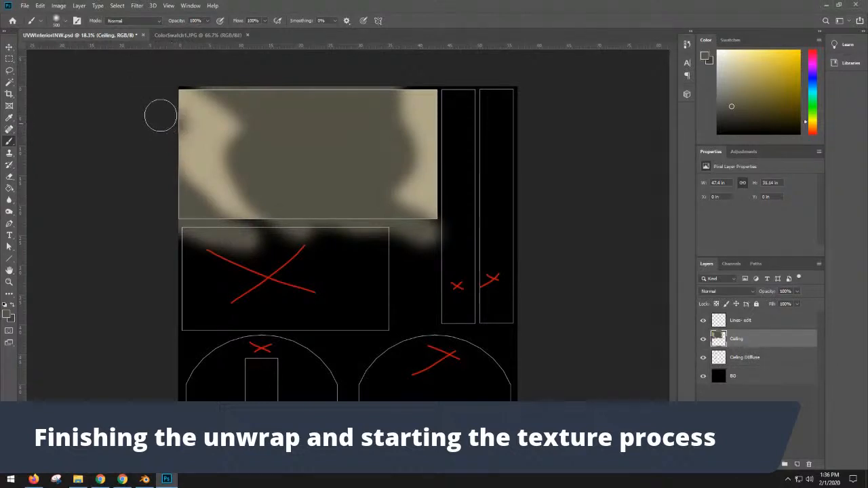
left_click_drag(442, 116, 444, 94)
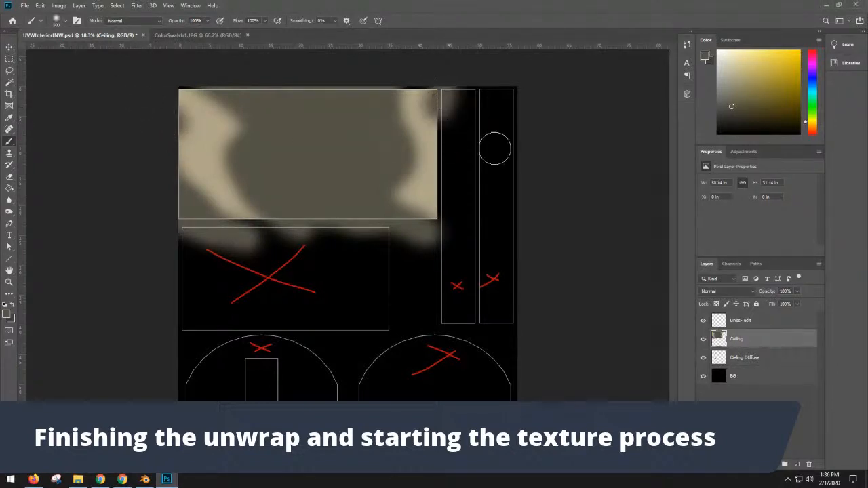
mouse_move(451, 185)
left_mouse_down()
mouse_move(462, 199)
mouse_move(478, 198)
left_mouse_up()
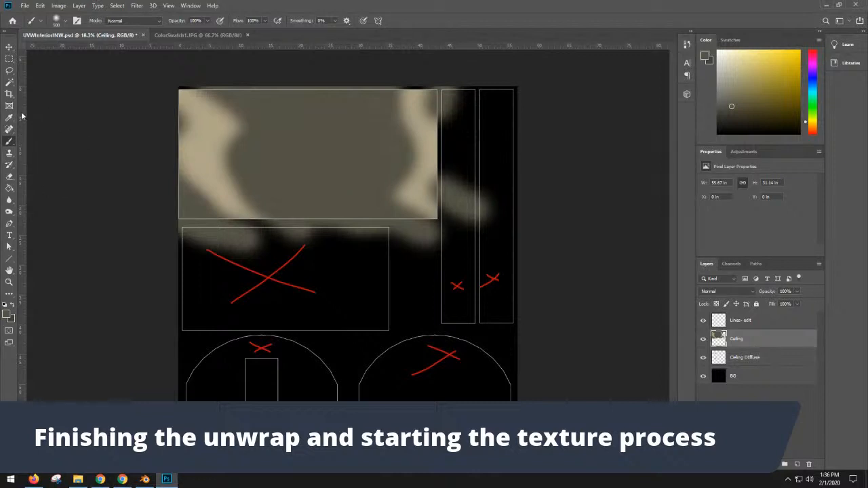
left_click(9, 82)
left_click(262, 309)
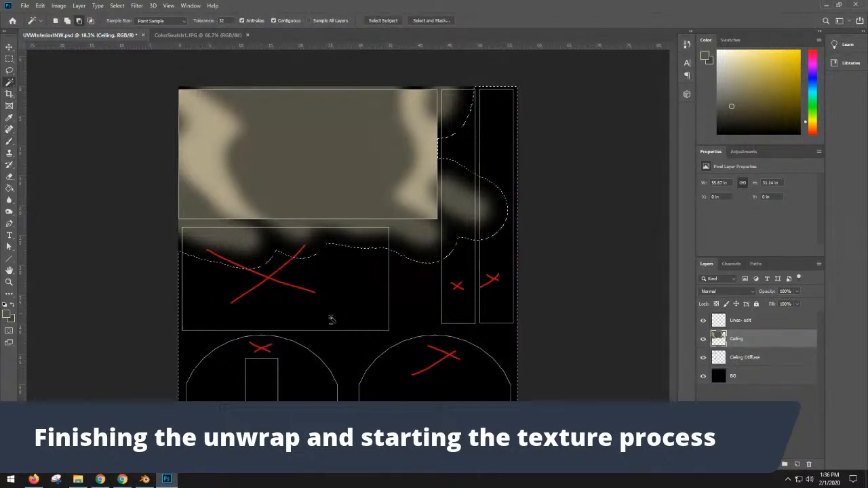
key("ctrl+d")
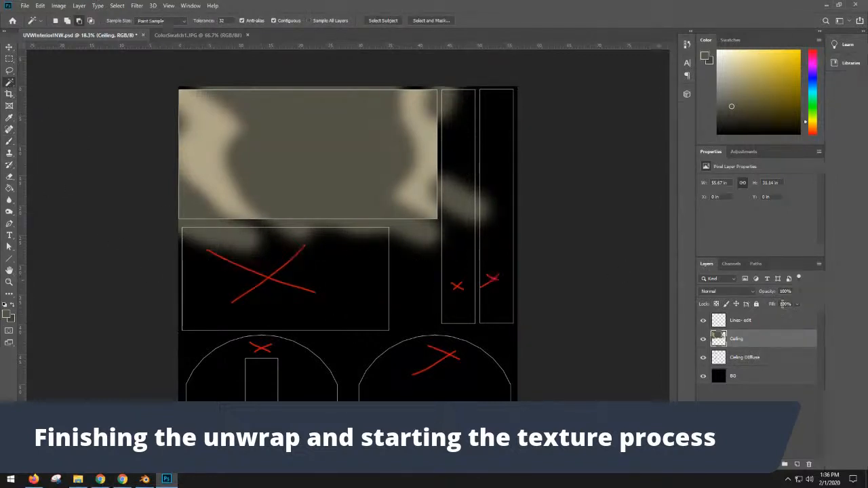
Erase the olive overspray on the Ceiling layer in narrow strips just outside the ceiling panel's bottom, right and top edges
left_click(9, 176)
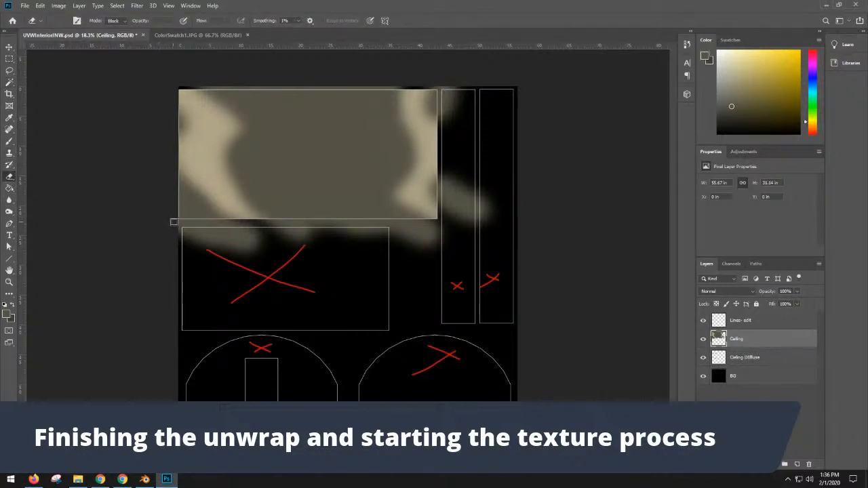
left_click_drag(176, 222, 532, 267)
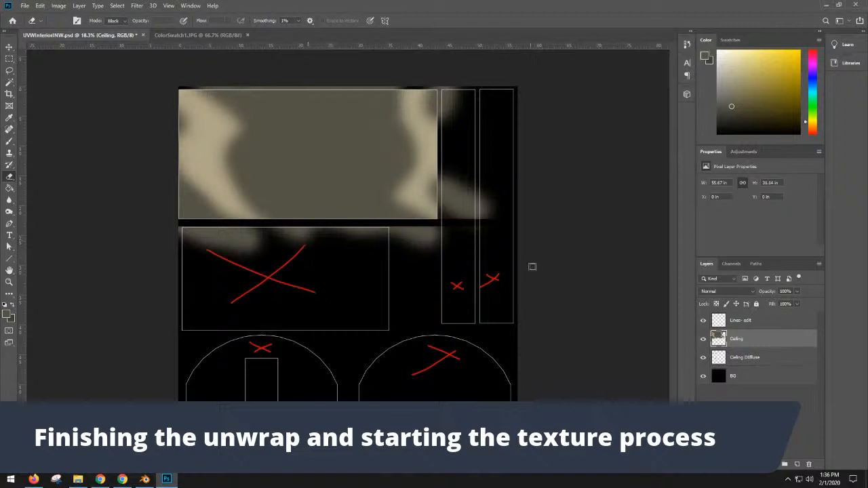
left_click_drag(443, 89, 495, 267)
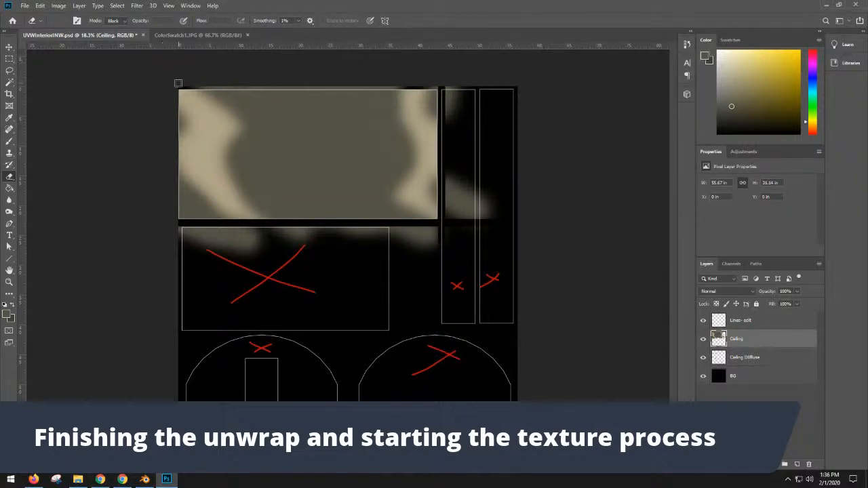
left_click_drag(179, 85, 468, 87)
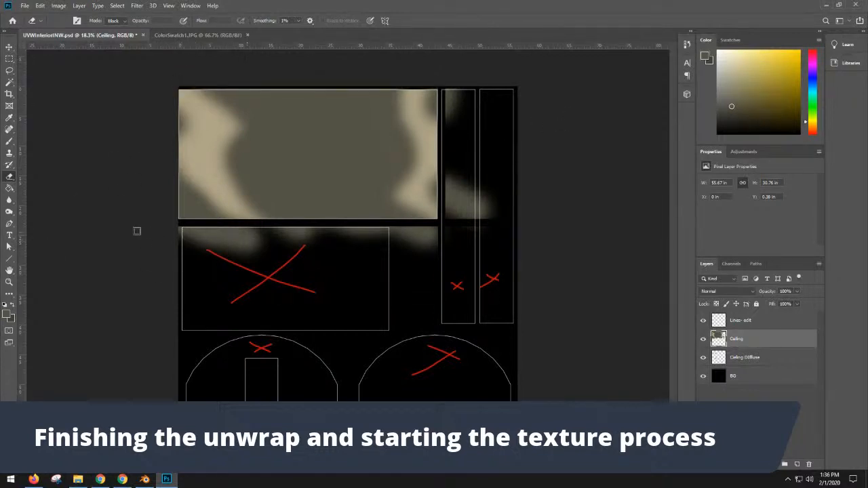
Delete the remaining overspray below and to the right of the ceiling panel with rectangular selections, ending with nothing selected
left_click(10, 59)
left_click_drag(177, 221, 611, 330)
key("Delete")
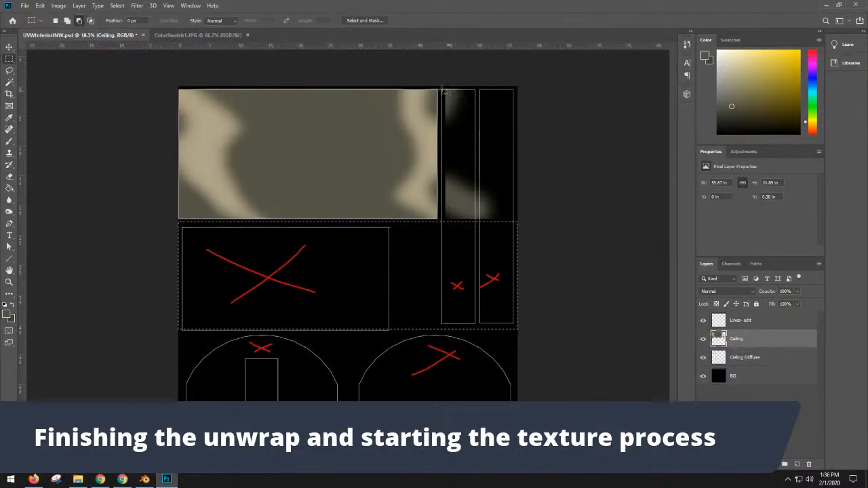
left_click_drag(440, 87, 574, 285)
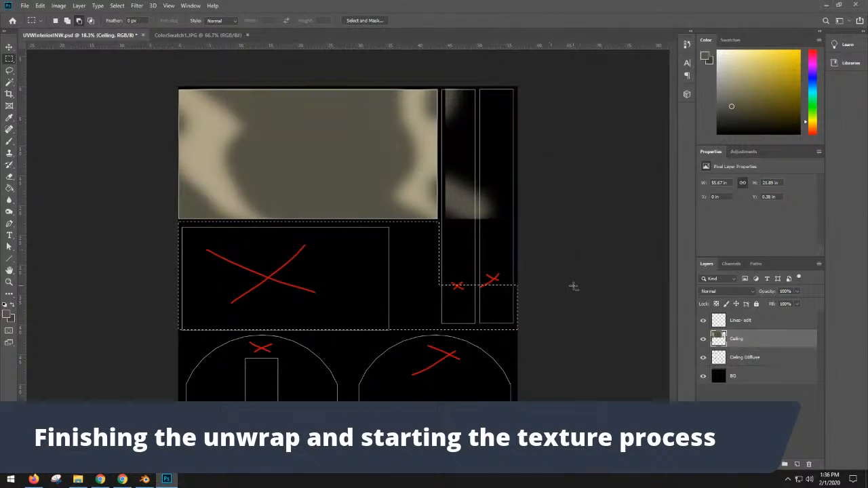
key("ctrl+d")
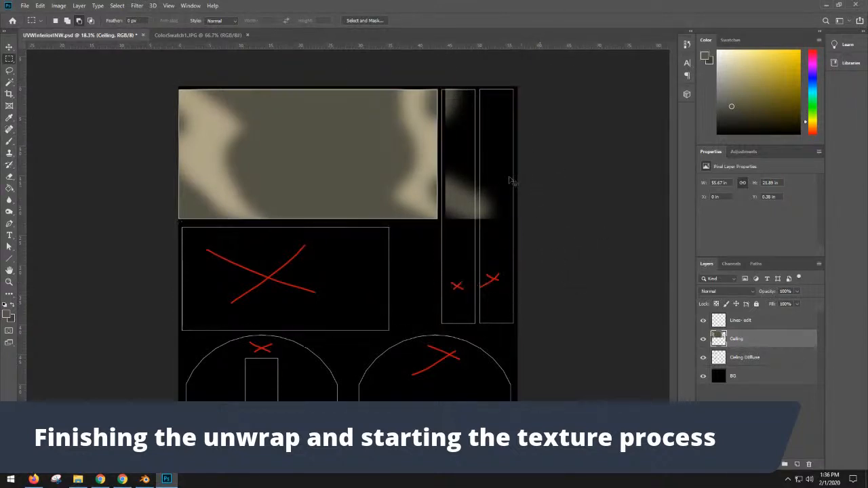
left_click_drag(441, 86, 610, 291)
key("Delete")
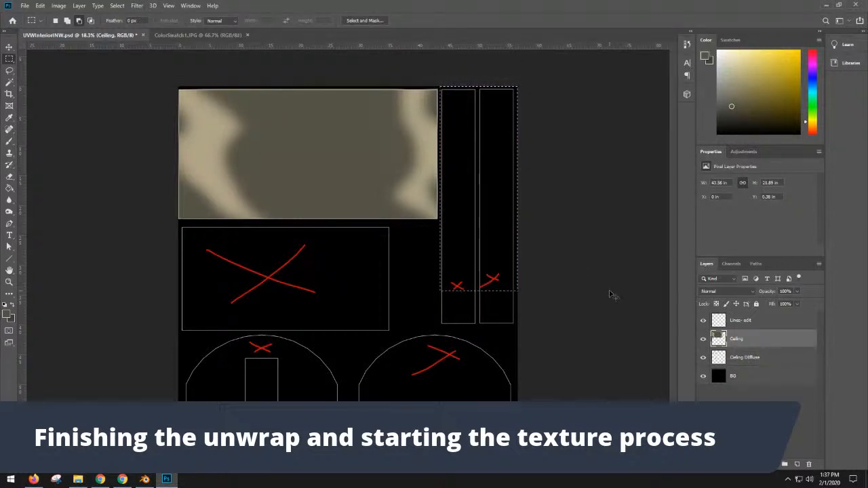
key("ctrl+d")
Save a PNG copy over the existing UVWInteriorNW image in the Quanset Hut folder, using the large file size option
left_click(26, 6)
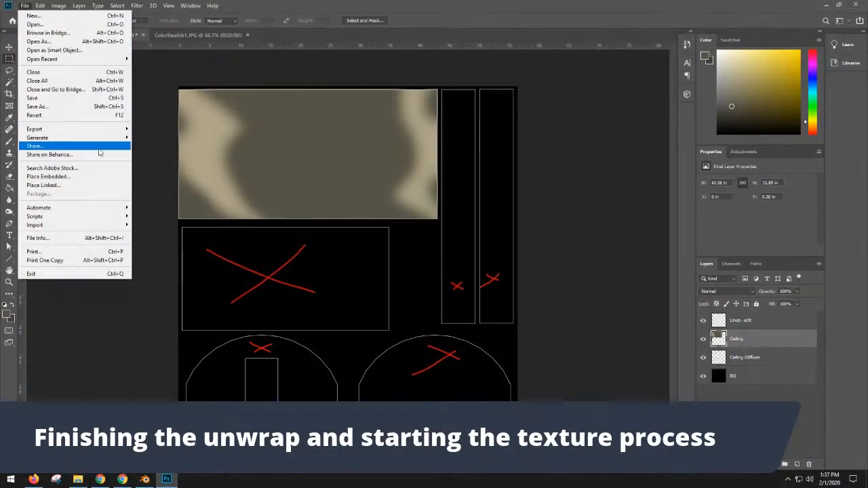
left_click(58, 107)
left_click(353, 227)
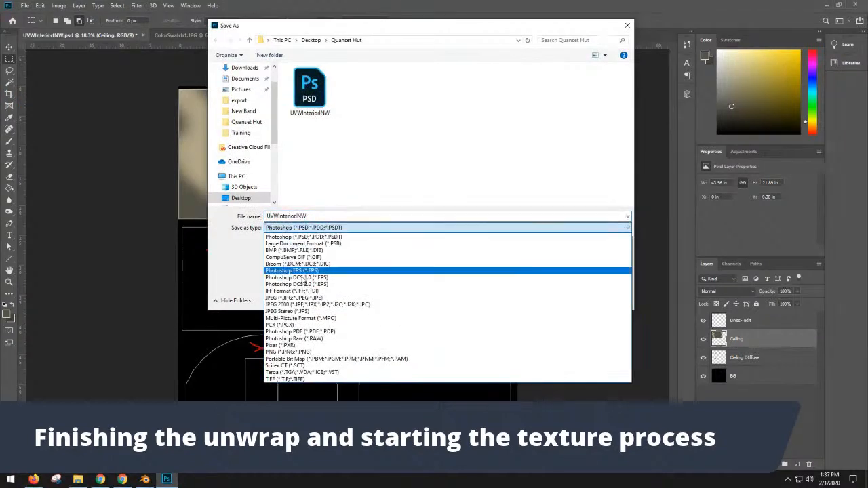
left_click(285, 350)
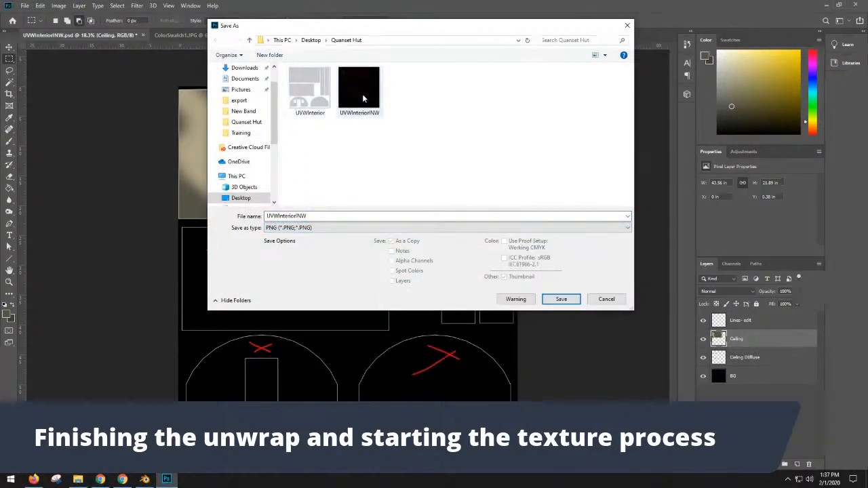
double_click(363, 94)
left_click(455, 240)
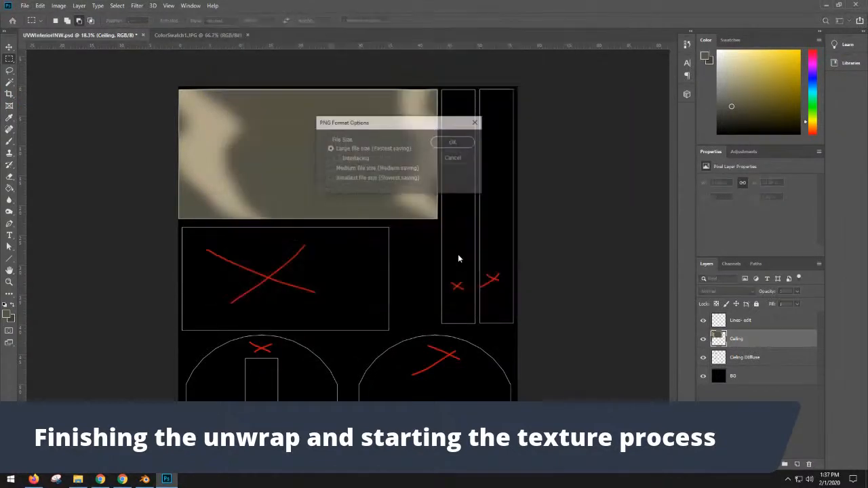
left_click(454, 143)
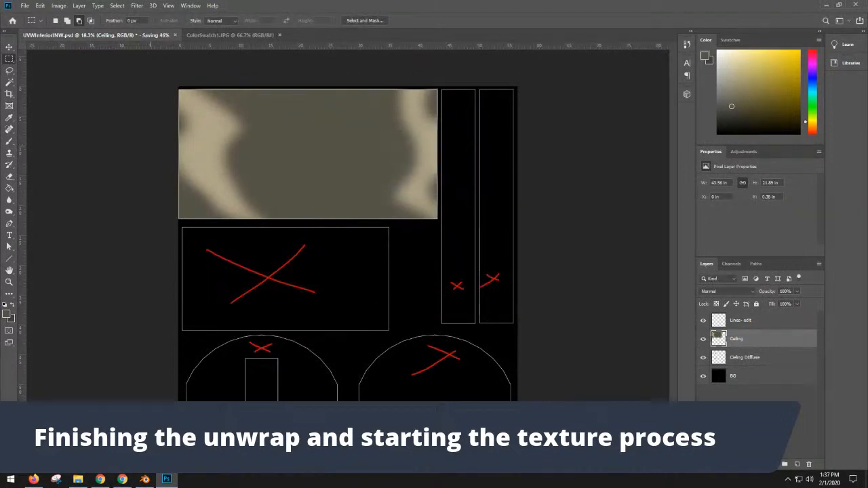
Switch to Blender, enlarge the node editor and load the updated UVWInteriorNW.png into the image texture node
left_click(145, 480)
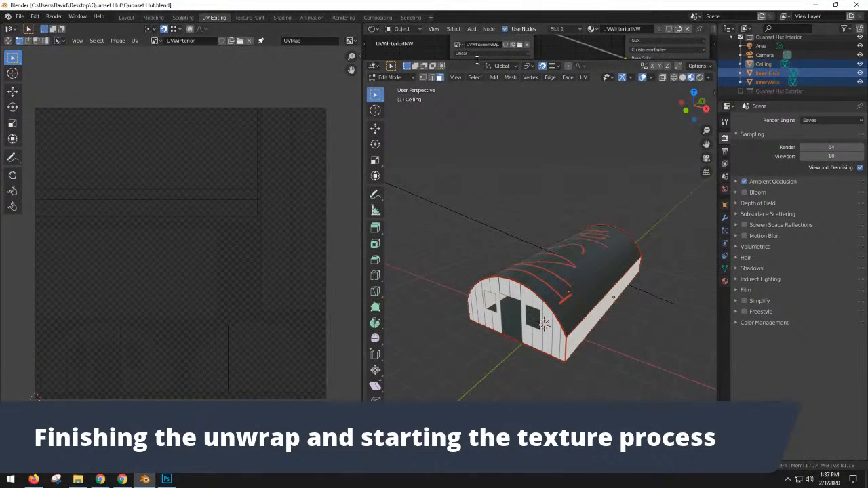
left_click_drag(481, 62, 488, 230)
left_click(516, 144)
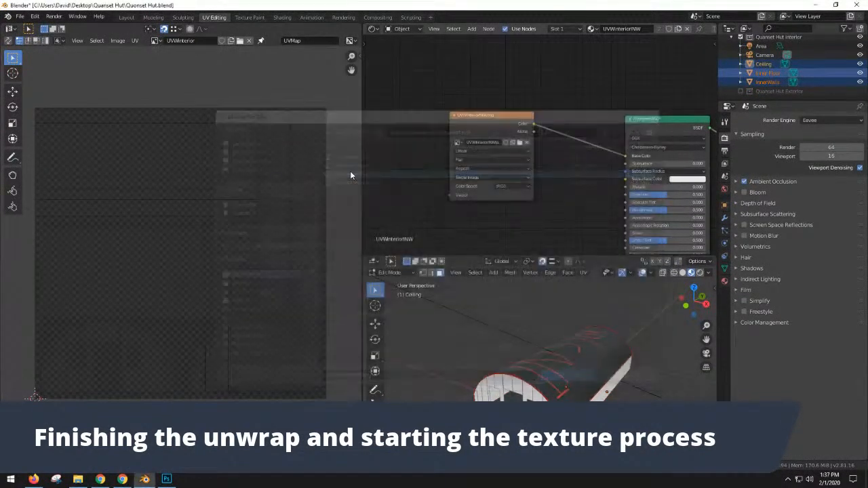
double_click(351, 172)
Render the scene to check the camouflage on the hut's ceiling, and close the render window
left_click_drag(578, 346, 626, 359)
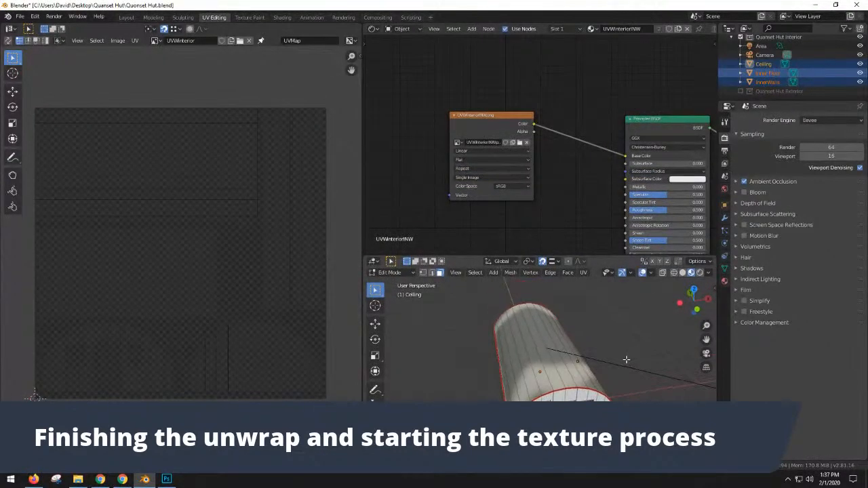
key("F12")
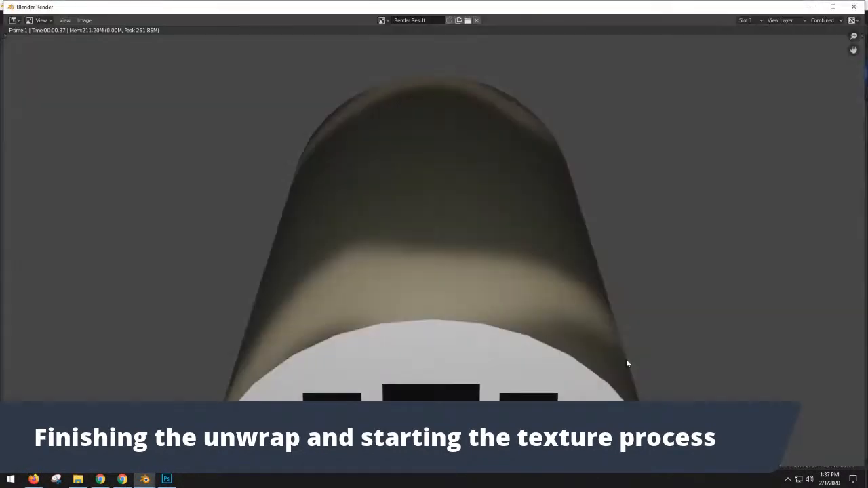
left_click(854, 7)
Set Specular, Roughness and Sheen Tint to 0 on the UVWInteriorNW material's Principled BSDF node
left_click_drag(611, 329, 576, 292)
left_click_drag(657, 195, 543, 231)
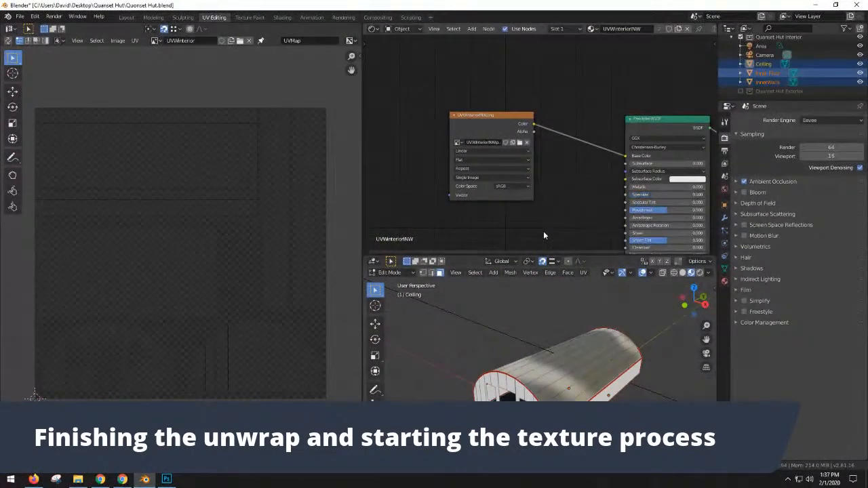
mouse_move(695, 209)
left_mouse_down()
mouse_move(651, 211)
mouse_move(630, 240)
left_mouse_up()
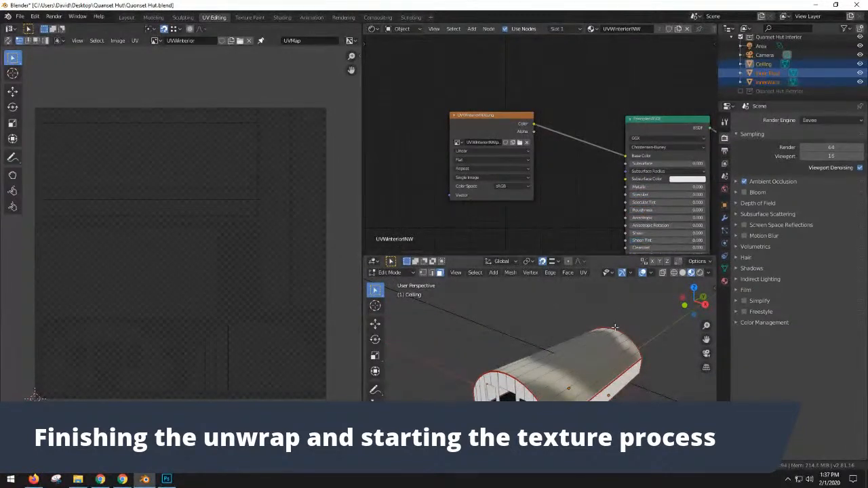
scroll(601, 181, "down", 3)
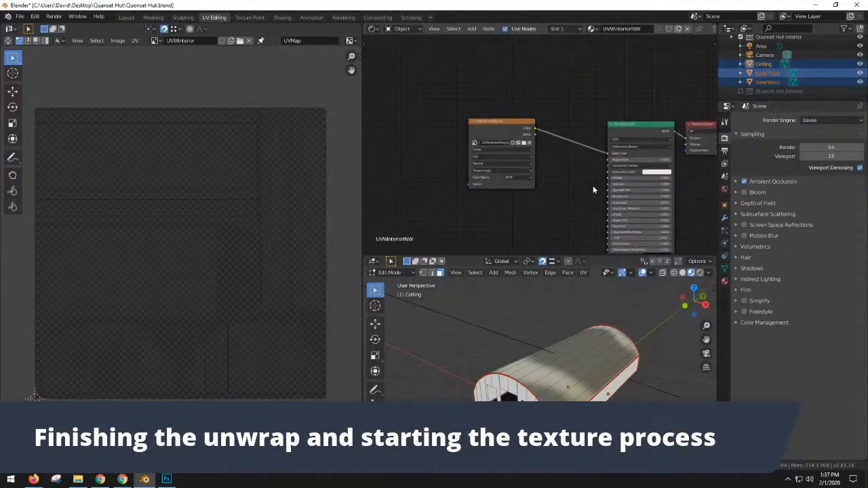
scroll(633, 216, "up", 3)
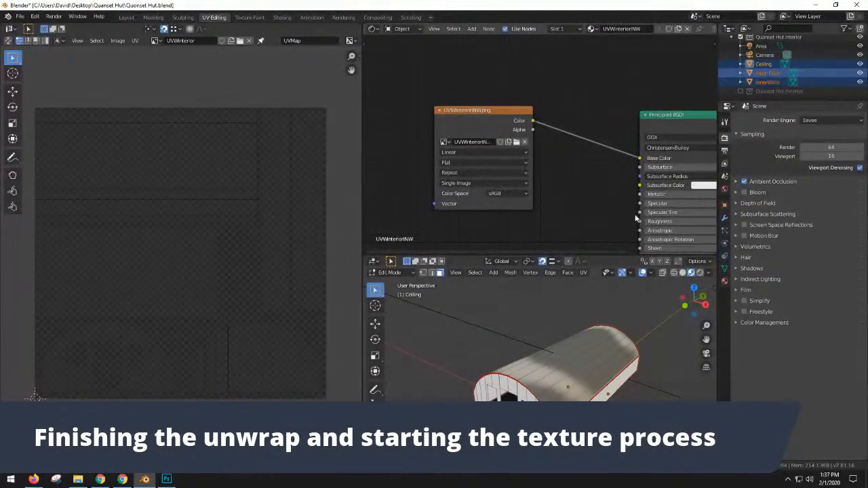
left_click_drag(624, 191, 580, 115)
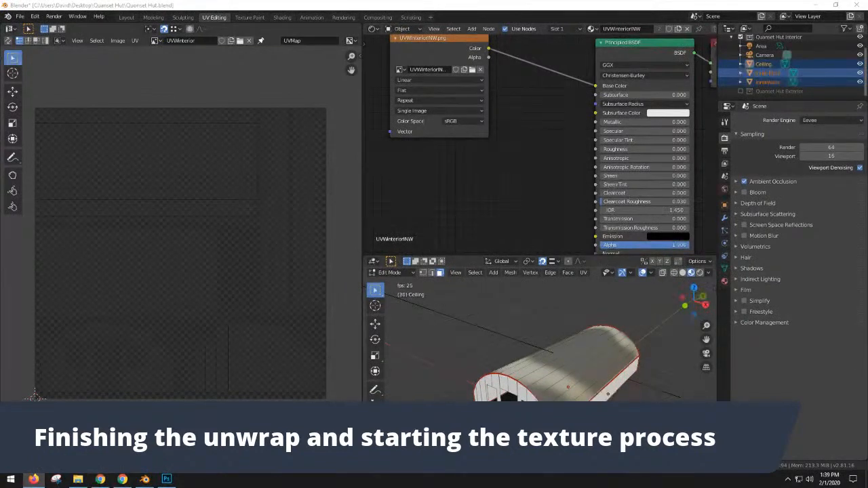
Minimize the open windows and open the Quanset Hut folder from the desktop
left_click(814, 5)
left_click(822, 4)
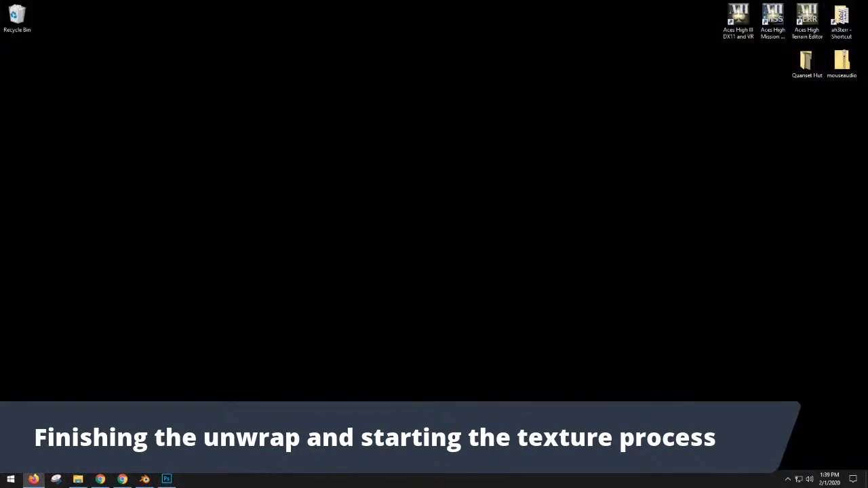
left_click(806, 63)
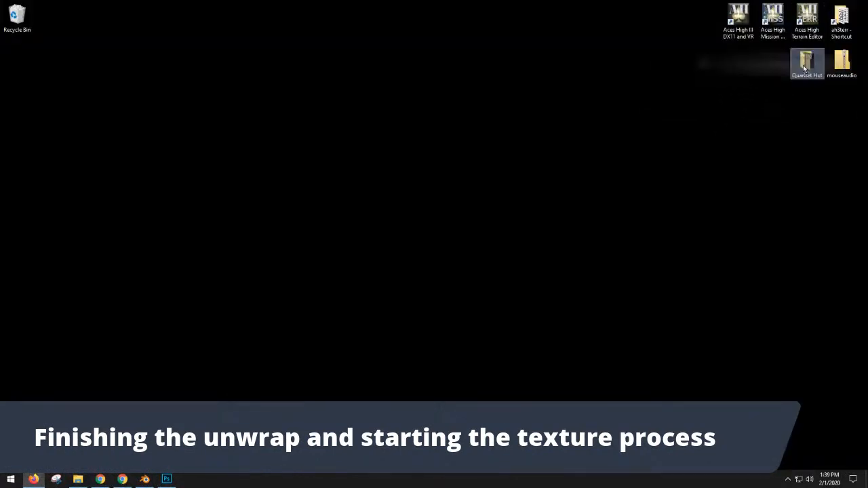
double_click(818, 56)
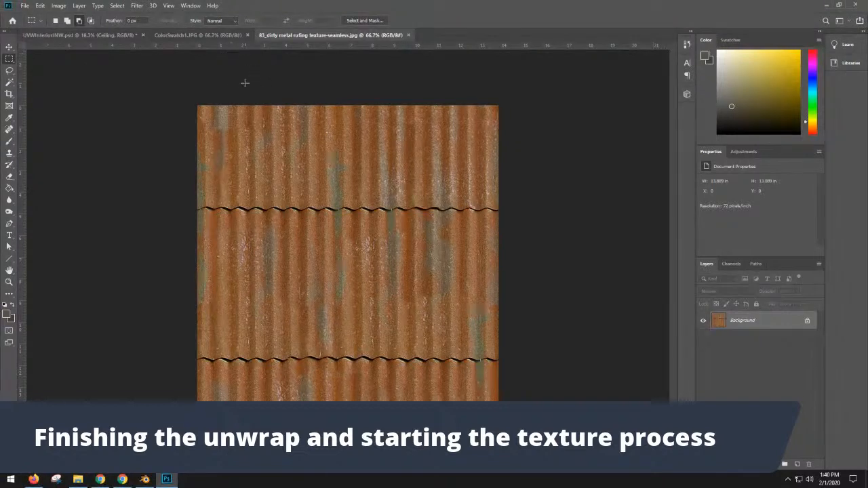
Create a new 4096 x 4096 px Photoshop document at 300 pixels/inch with a white background
left_click(25, 9)
left_click(30, 16)
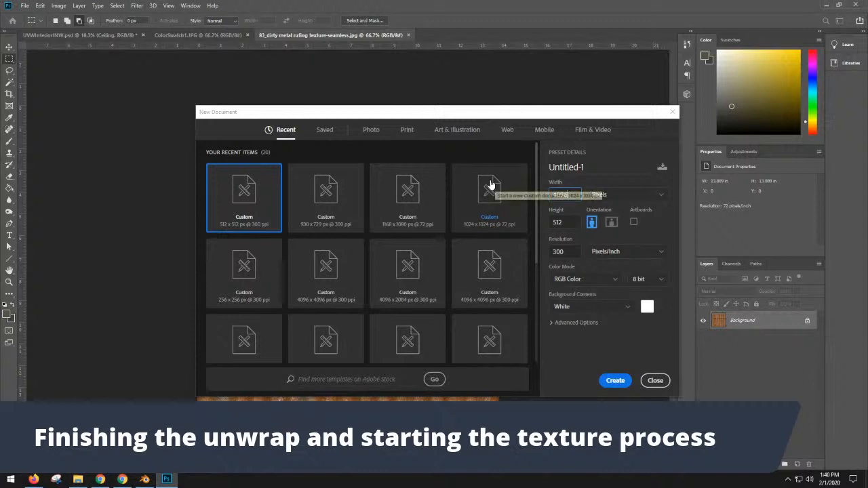
key("Tab")
type("409")
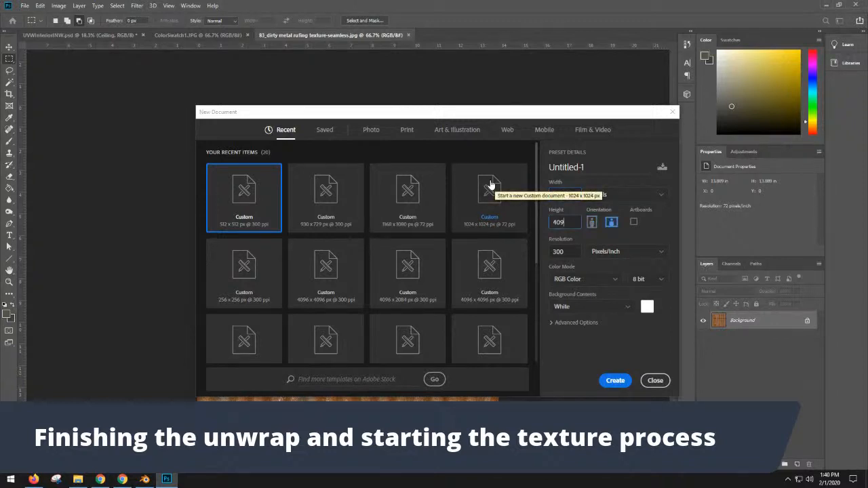
type("6")
key("Return")
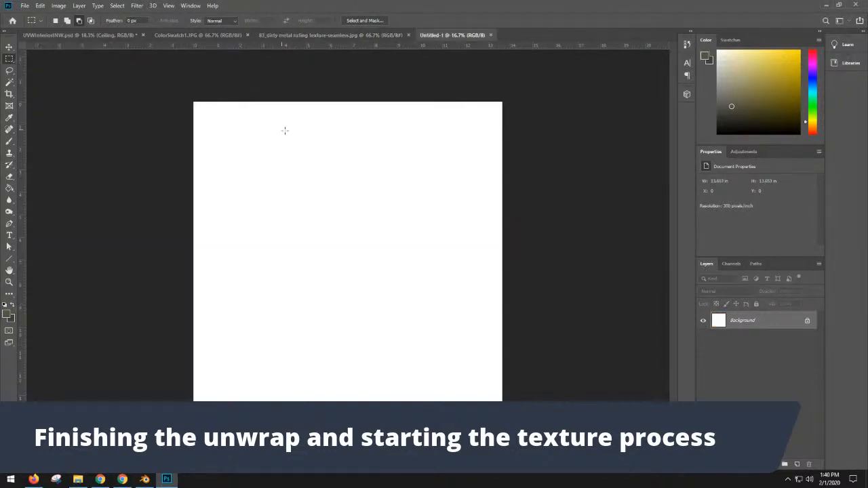
Define the 83_dirty metal rufing texture-seamless.jpg image as a pattern named "Currogated Rust" and close that image
left_click(353, 36)
left_click(27, 6)
mouse_move(40, 5)
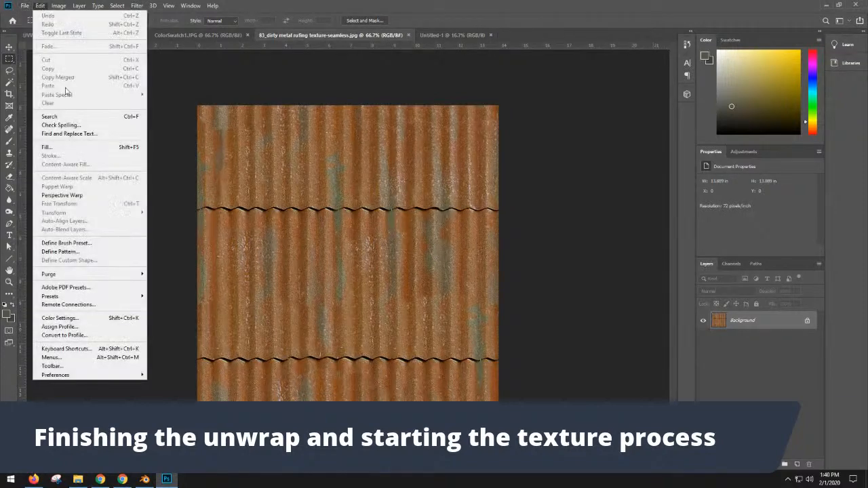
left_click(93, 254)
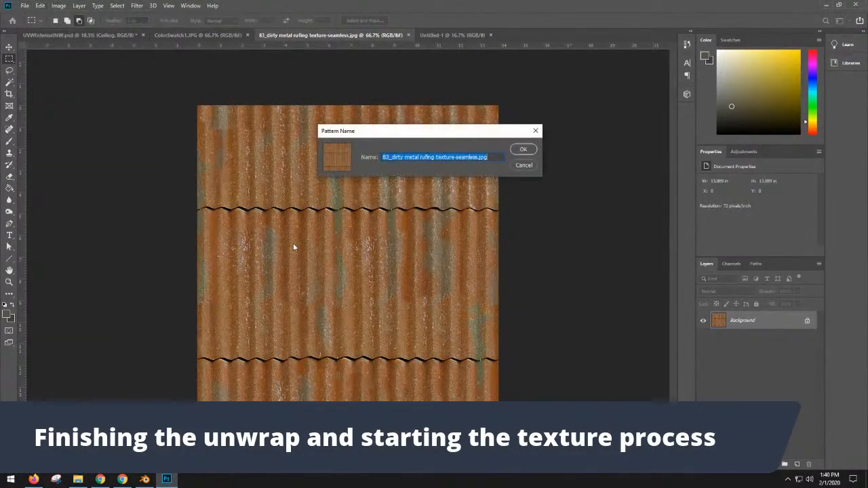
type("Cu")
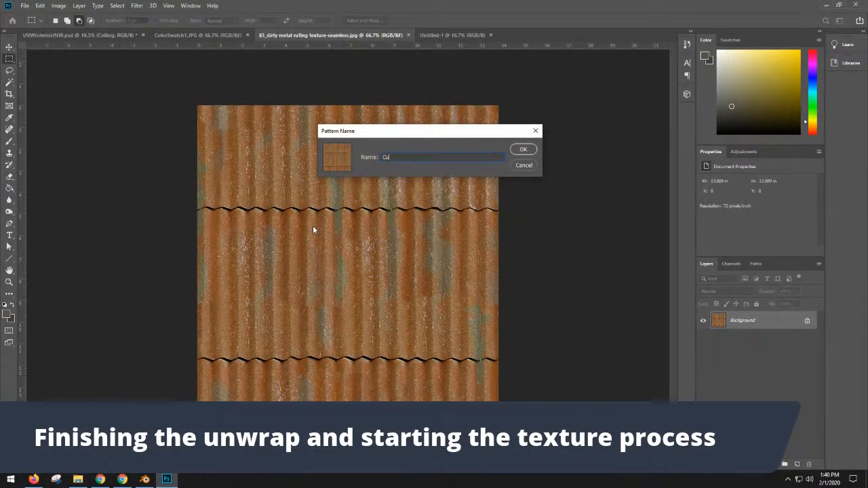
type("rrogated  Rsut")
key("BackSpace")
key("BackSpace")
key("BackSpace")
type("ust")
key("Return")
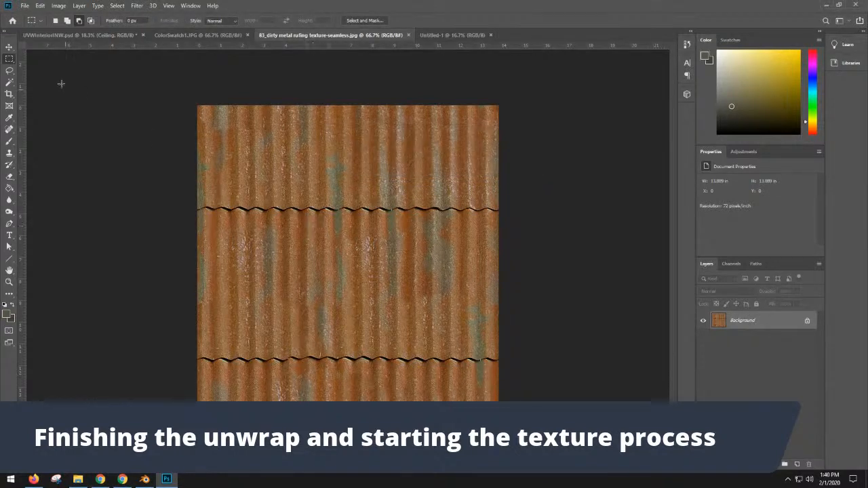
left_click(409, 35)
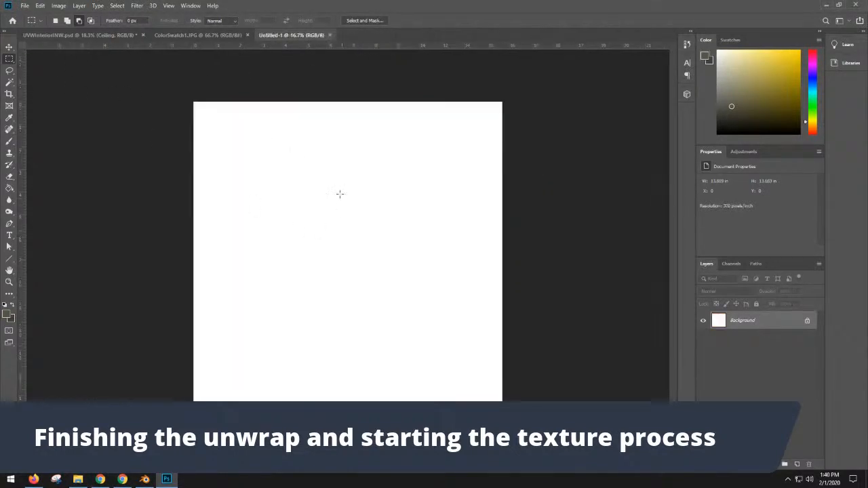
Unlock the Background layer and give it a Pattern Overlay using the "Currogated Rust" pattern
left_click(807, 323)
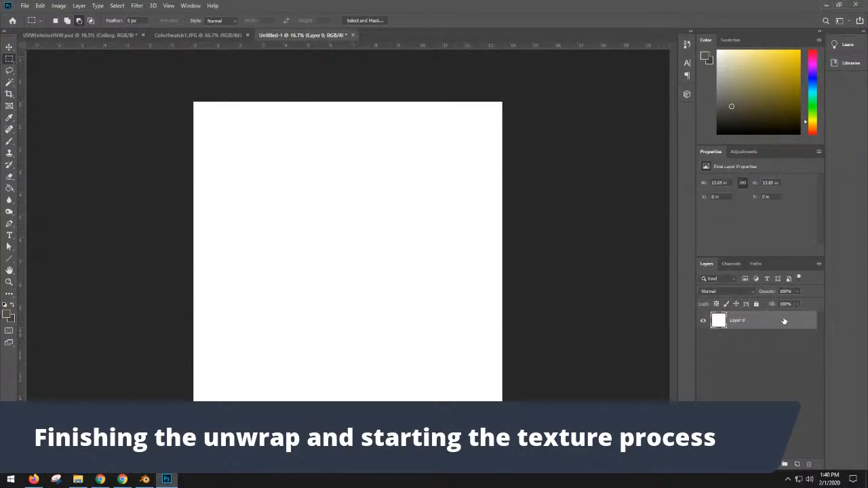
double_click(784, 320)
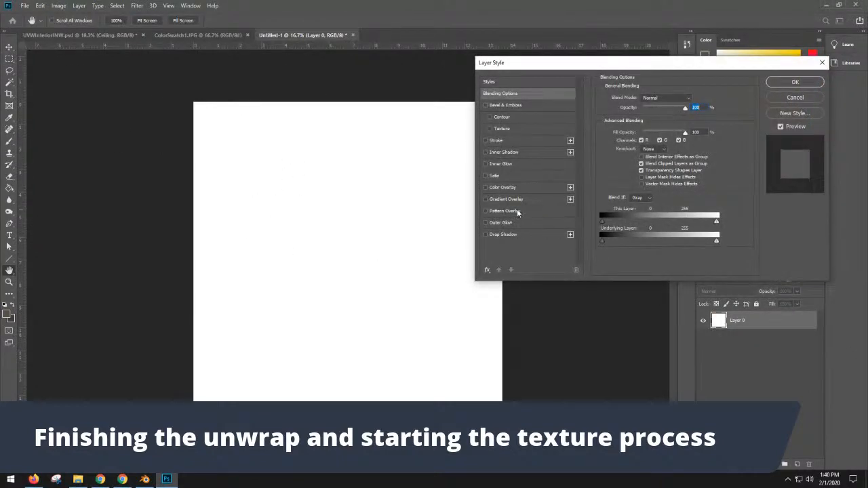
left_click(510, 211)
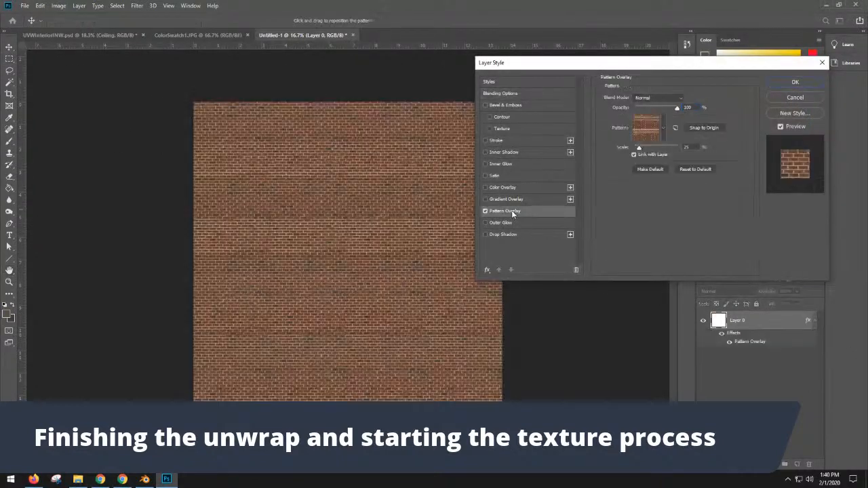
left_click(662, 133)
scroll(637, 173, "down", 1)
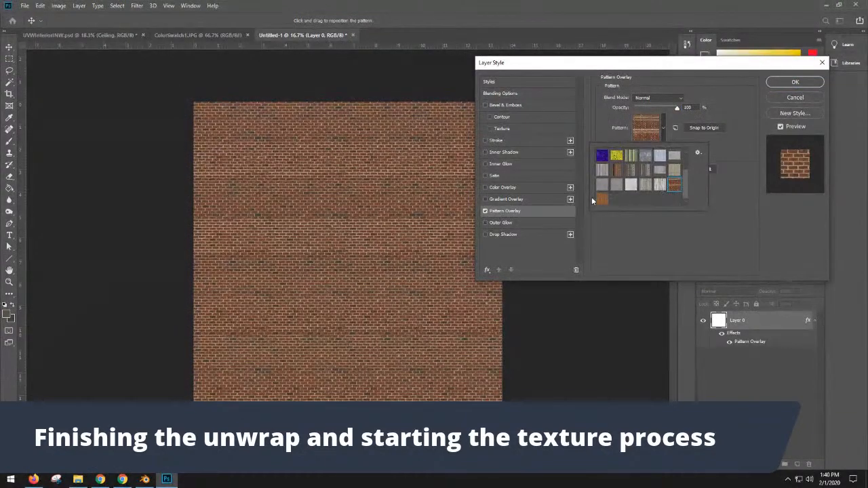
left_click(601, 199)
left_click(751, 185)
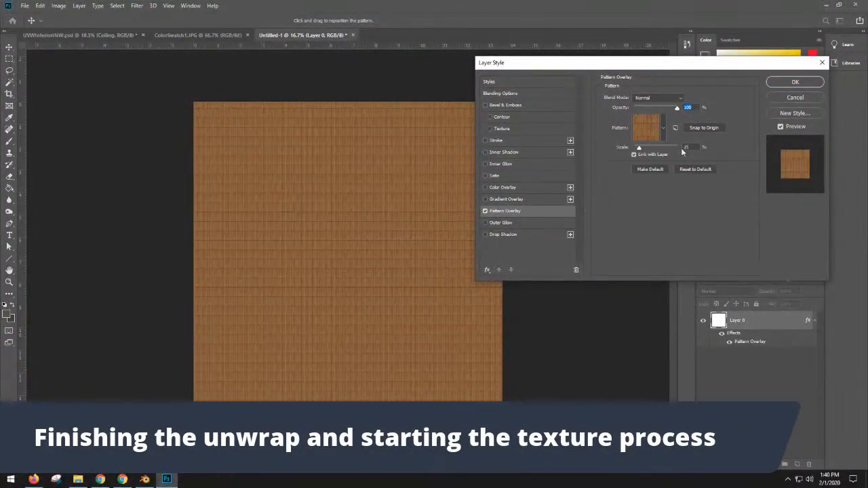
Set the pattern overlay's scale to about 63% and rasterize the layer style
left_click_drag(639, 149, 652, 149)
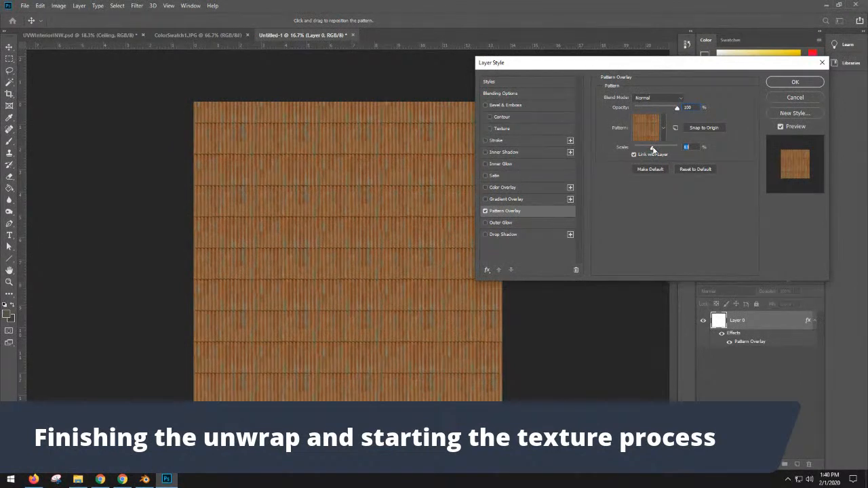
left_click(796, 82)
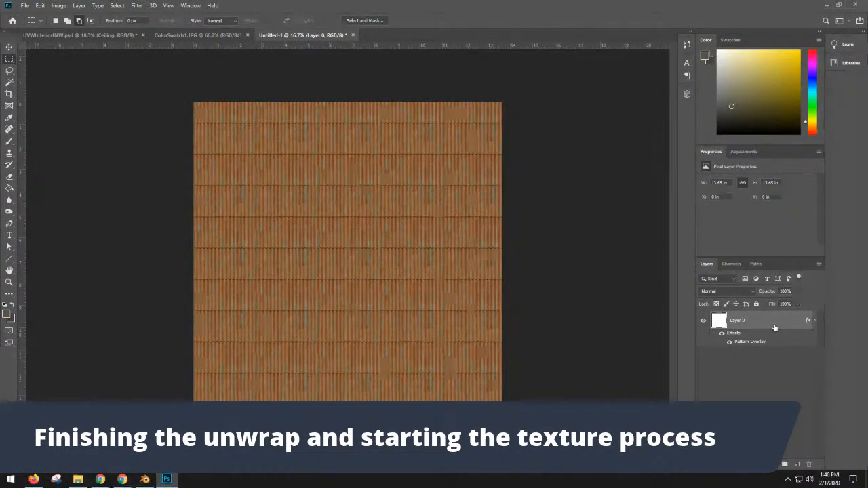
right_click(762, 323)
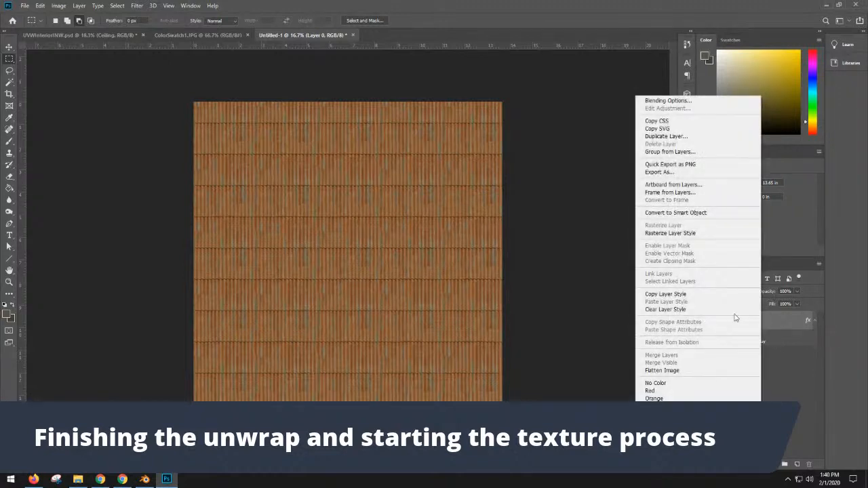
left_click(685, 233)
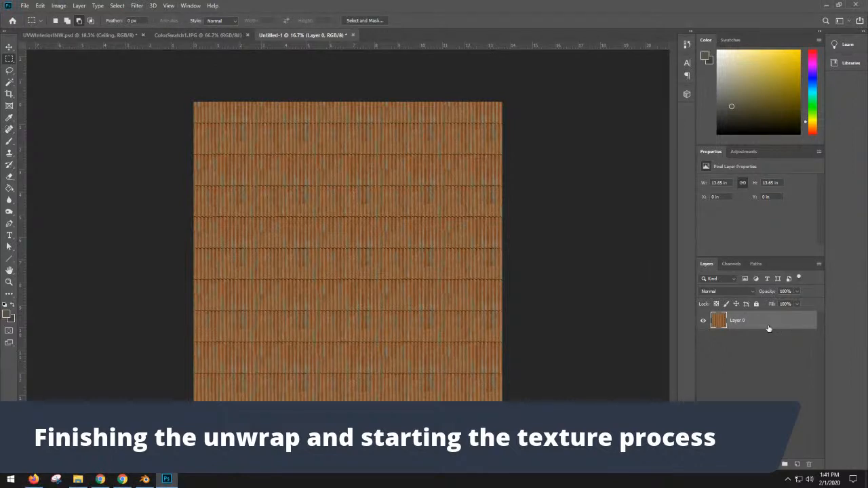
Copy the whole rust texture into a new 4096 x 4096 px, 300 pixels/inch document and merge it with the white background
key("ctrl+a")
left_click(24, 5)
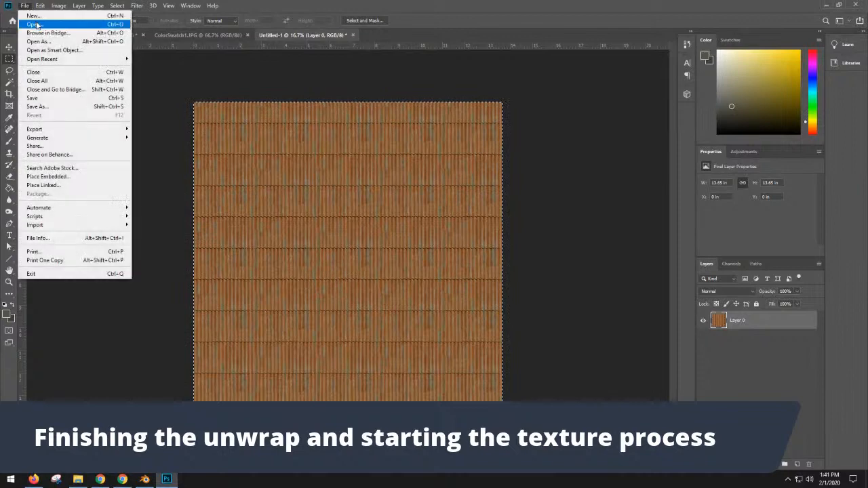
left_click(35, 17)
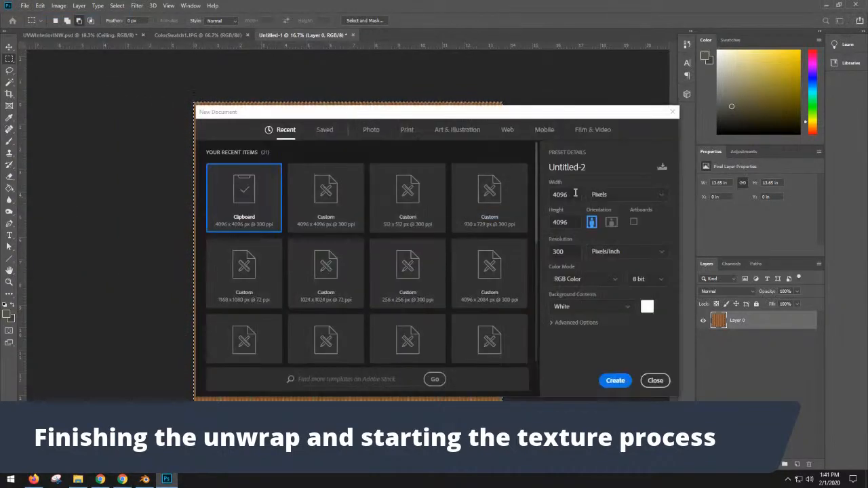
left_click(615, 381)
key("ctrl+v")
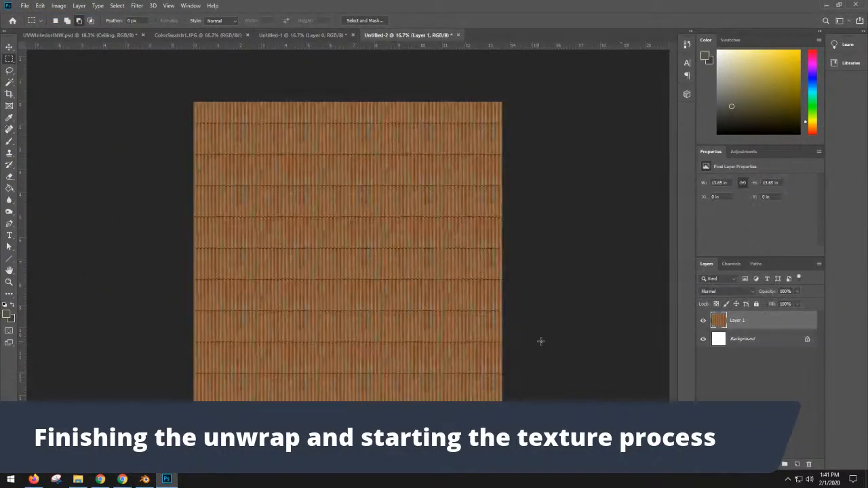
key("ctrl+e")
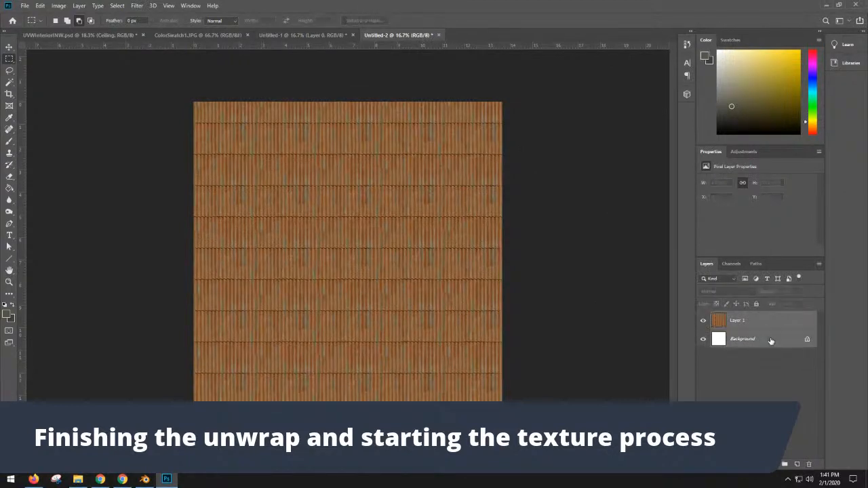
Start the Generate Normal Map filter on the Untitled-1 texture and preview it on a rotated Cube Wrap object
left_click(293, 36)
key("ctrl+a")
left_click(157, 133)
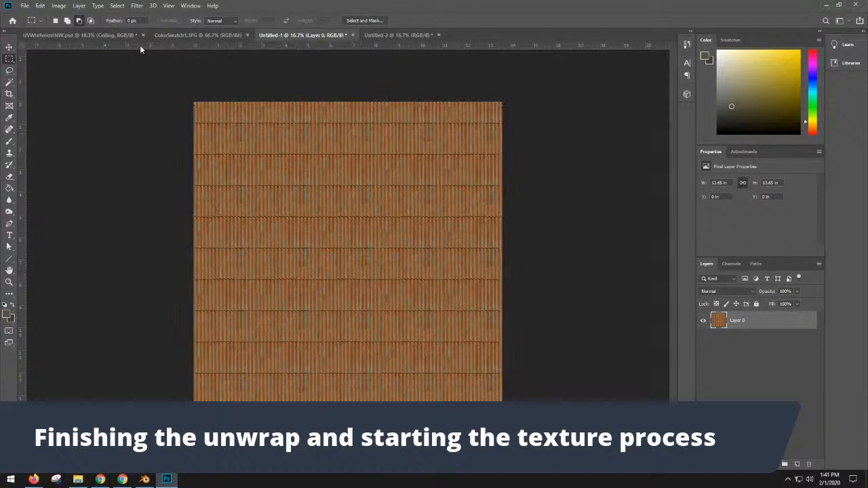
left_click(153, 6)
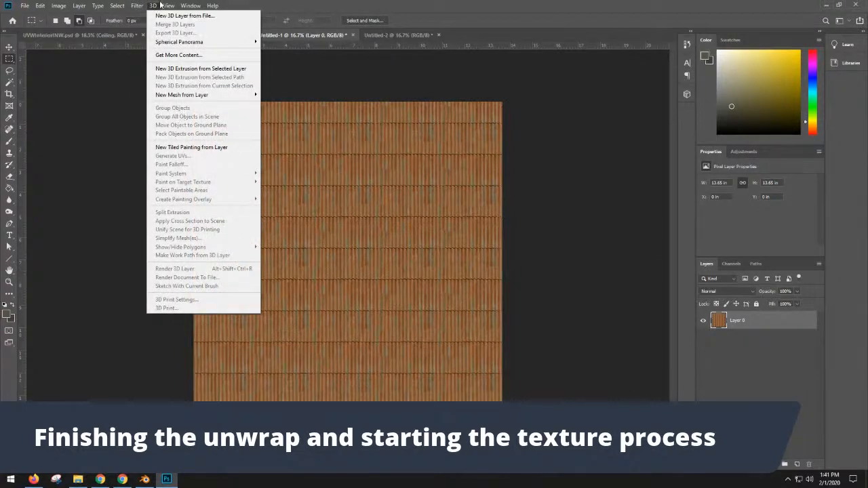
mouse_move(137, 5)
mouse_move(170, 104)
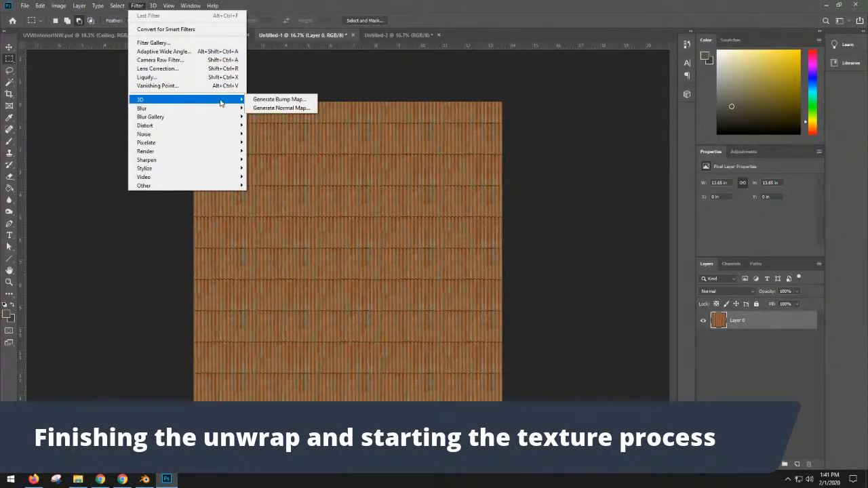
left_click(260, 108)
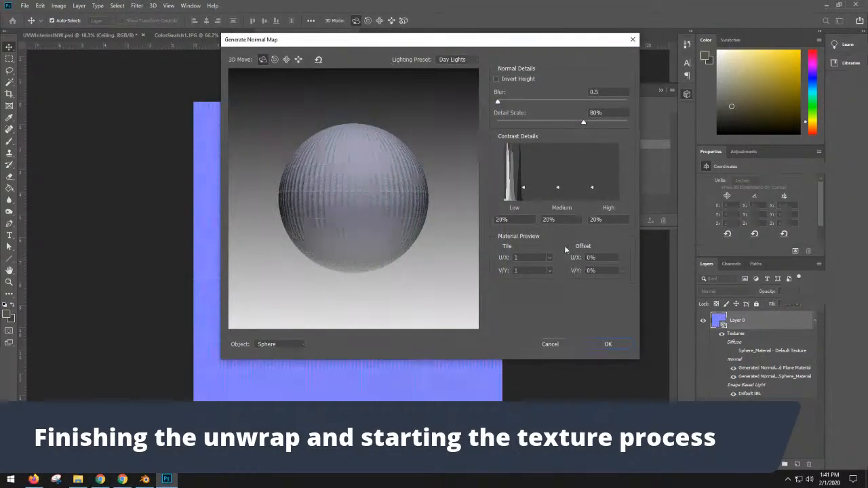
left_click(303, 345)
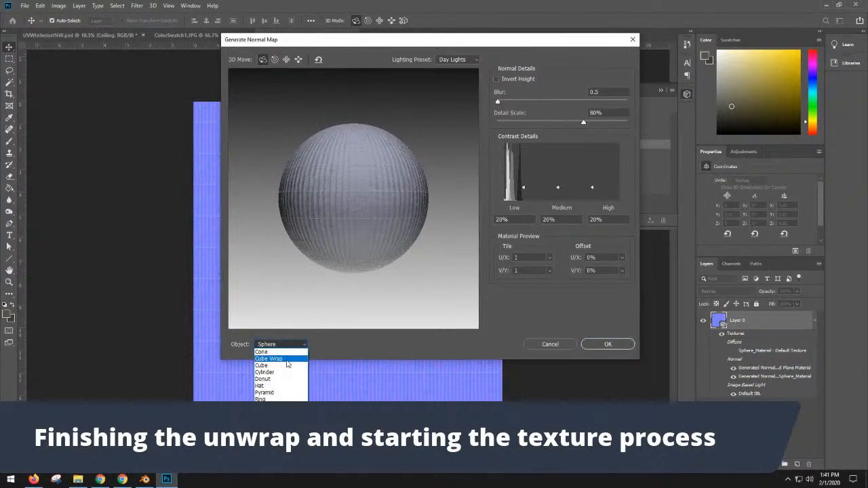
left_click(287, 359)
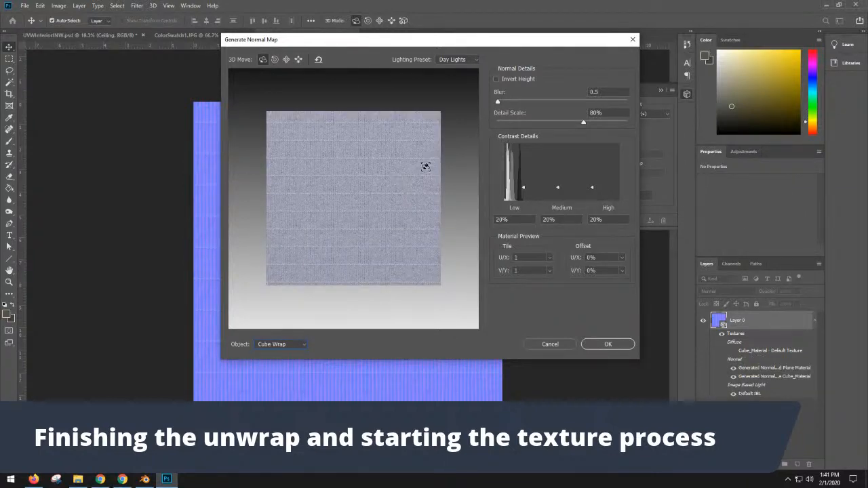
mouse_move(398, 188)
left_mouse_down()
mouse_move(367, 190)
mouse_move(376, 188)
mouse_move(373, 211)
mouse_move(384, 188)
left_mouse_up()
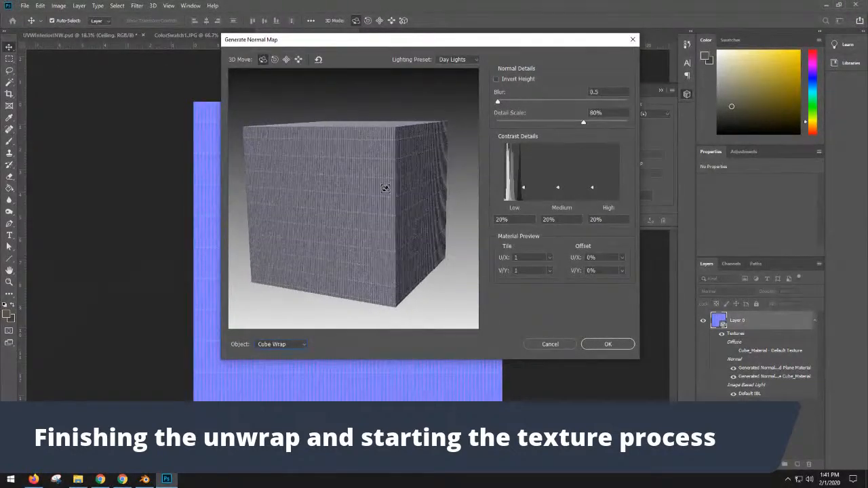
Lower the normal map's detail scale, set its blur to 0.75 and generate the map
left_click_drag(586, 124, 550, 124)
mouse_move(550, 125)
left_mouse_down()
mouse_move(516, 121)
mouse_move(554, 123)
left_mouse_up()
left_click_drag(612, 92, 535, 85)
type(".75")
key("Return")
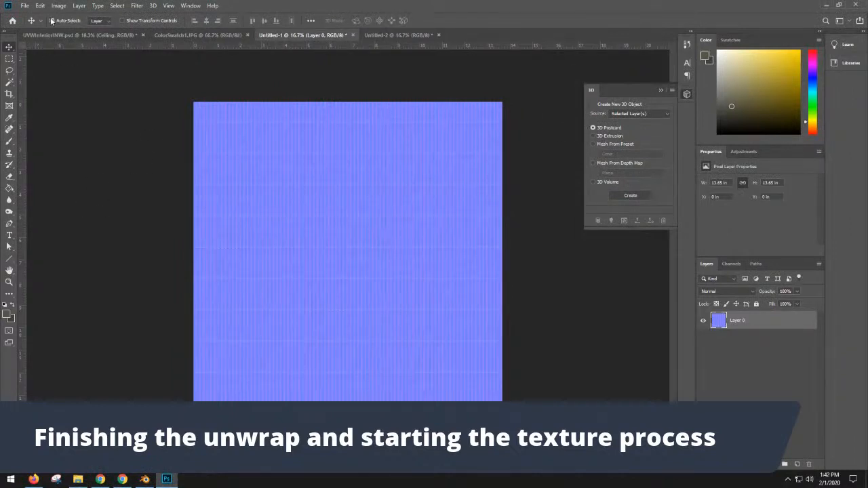
Save the normal map in the Quanset Hut folder as a PNG named "Currogated-Norm" with the large file size option
left_click(24, 5)
left_click(64, 106)
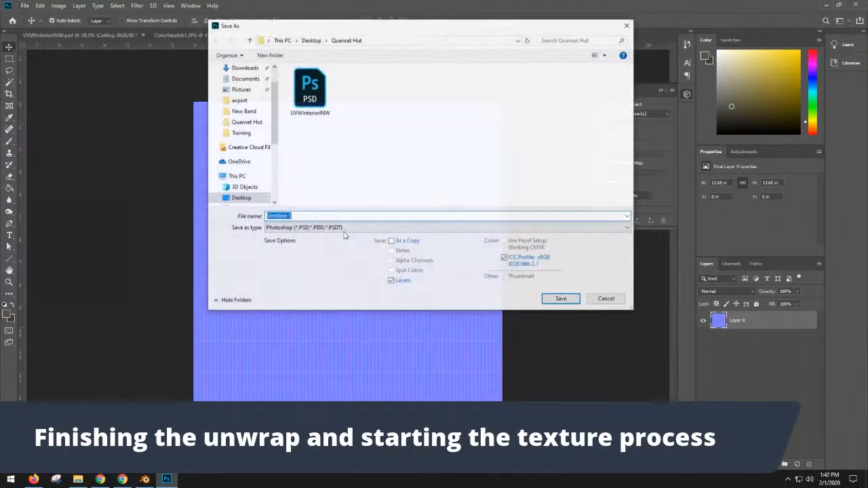
left_click(320, 216)
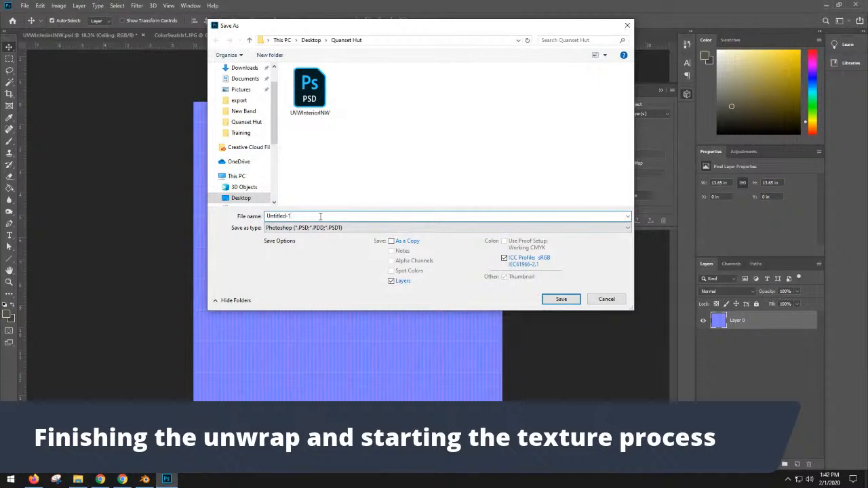
key("BackSpace")
key("BackSpace")
type("Cu")
key("BackSpace")
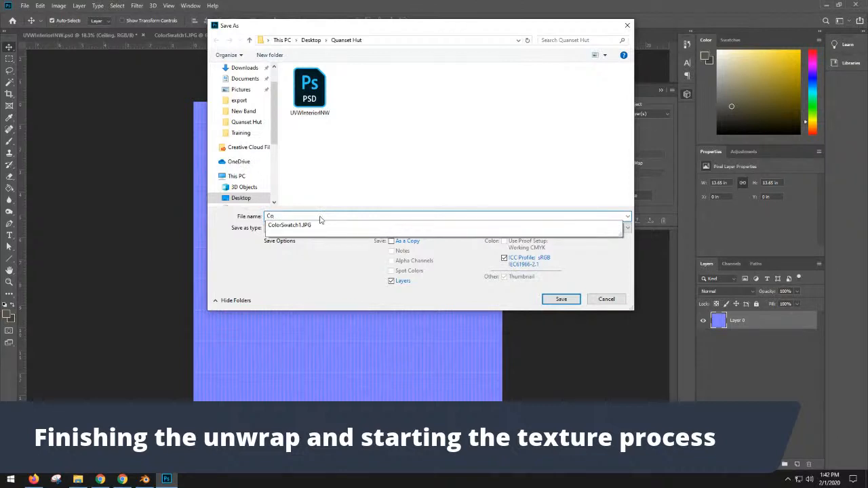
type("urr")
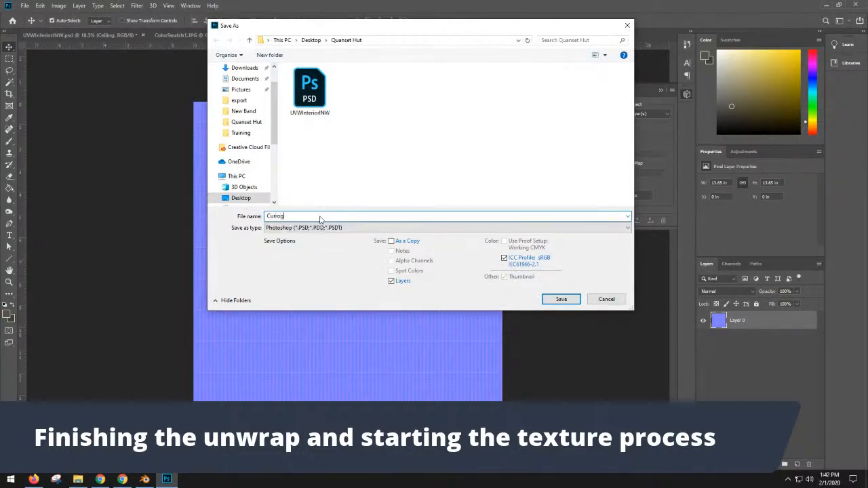
type("ogated")
left_click(359, 228)
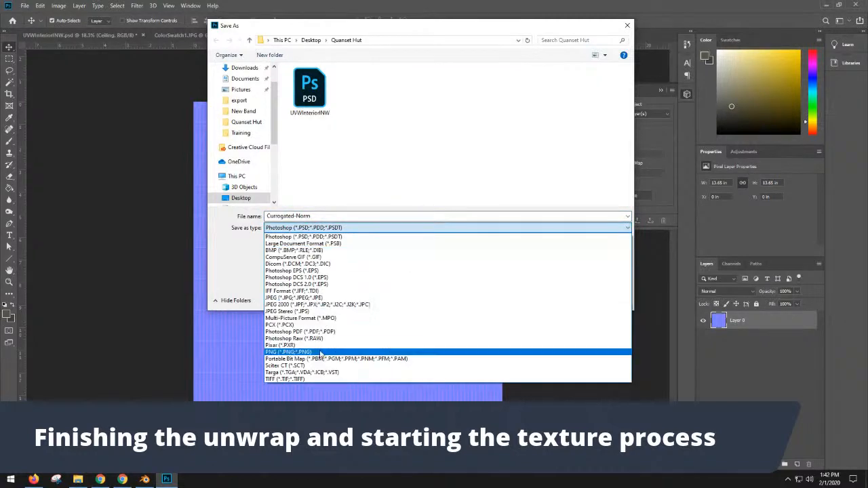
left_click(320, 354)
left_click(566, 301)
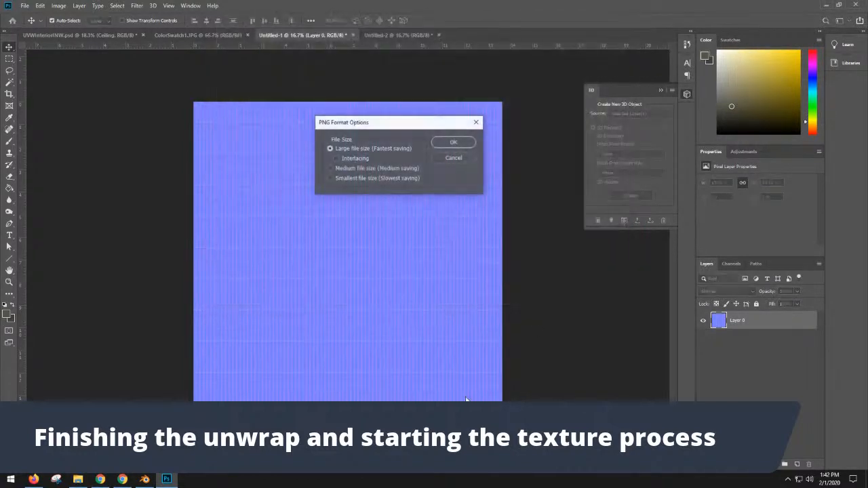
left_click(453, 142)
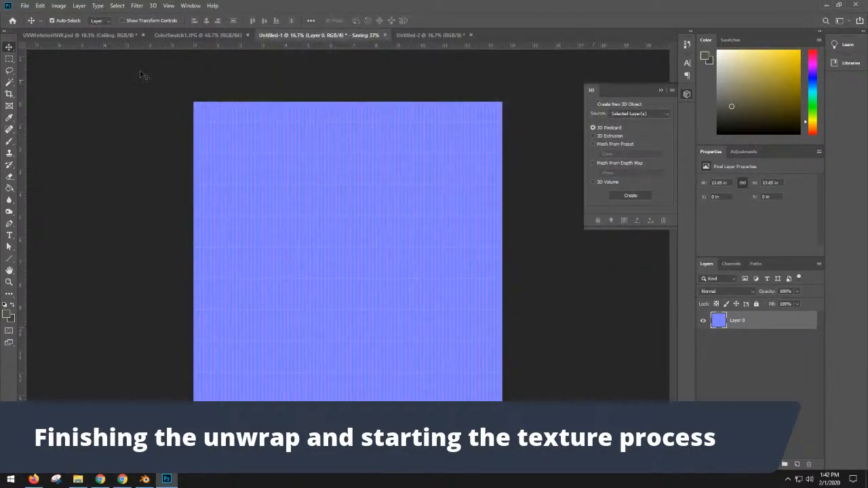
left_click(89, 35)
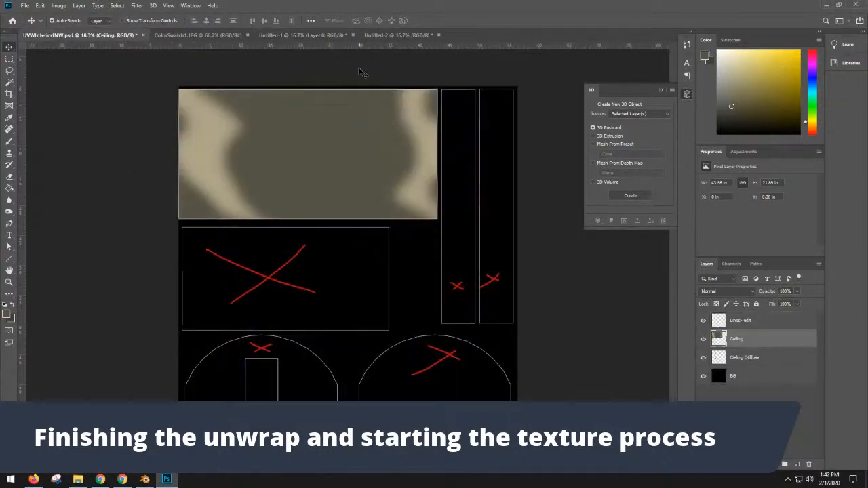
left_click(384, 34)
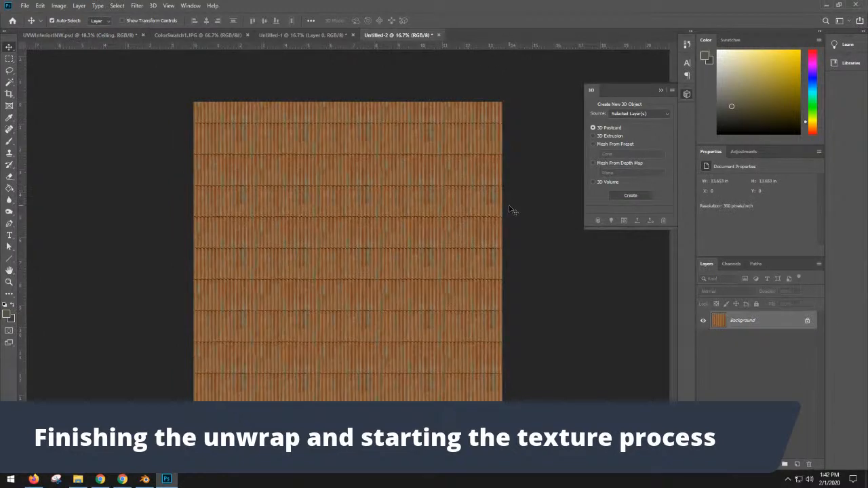
key("ctrl+a")
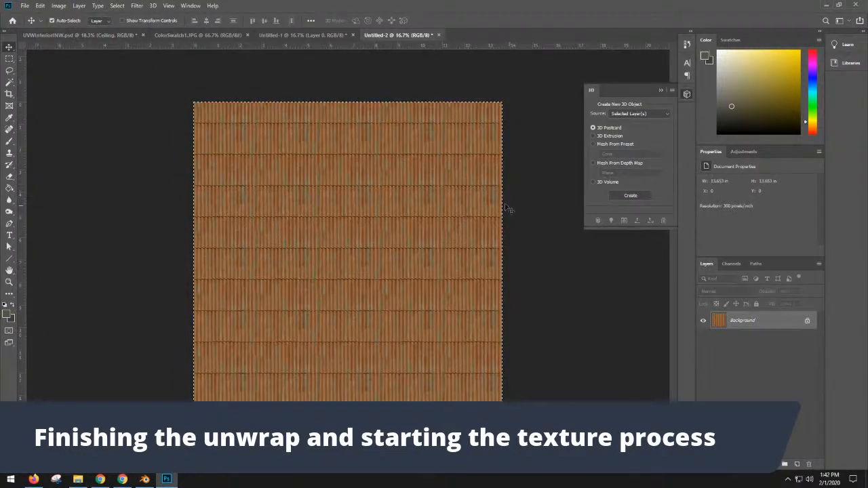
left_click(83, 35)
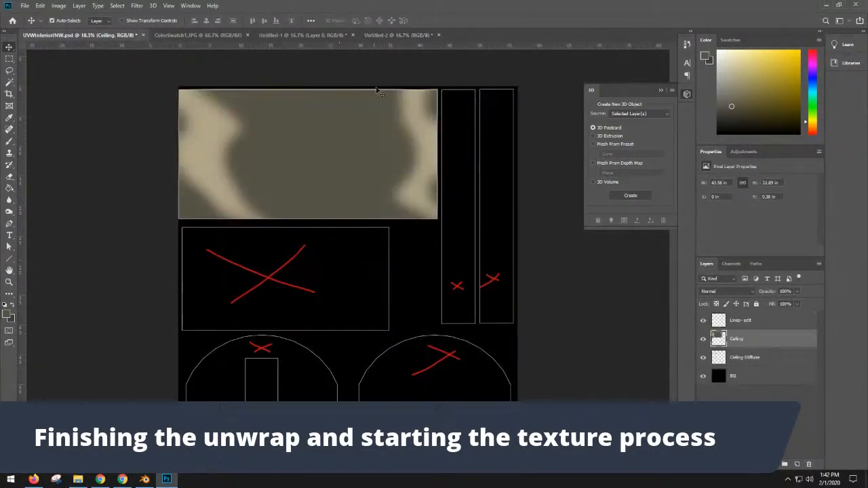
left_click(382, 34)
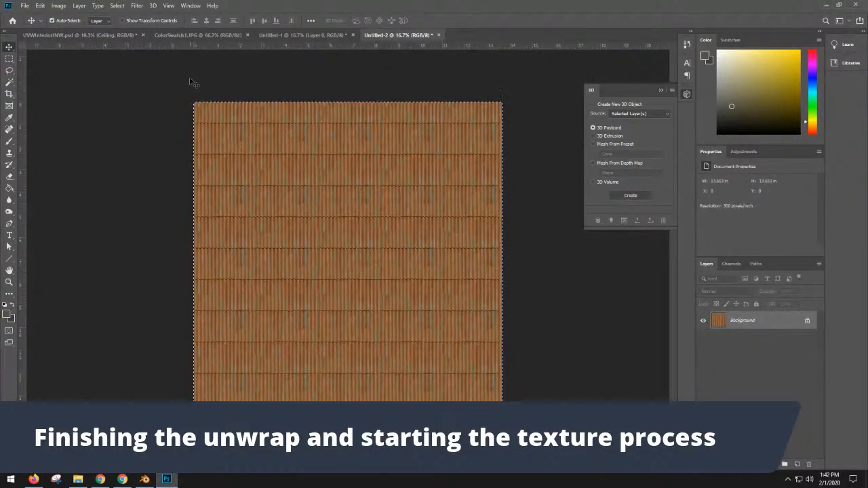
left_click(321, 35)
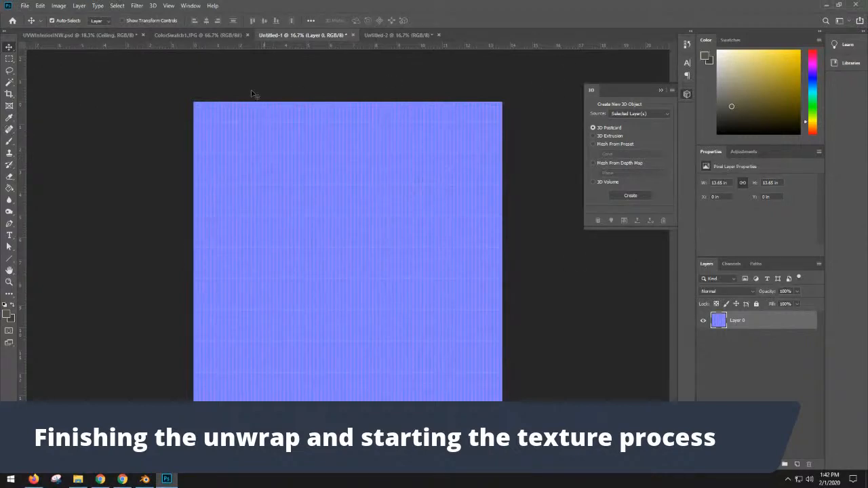
left_click(100, 35)
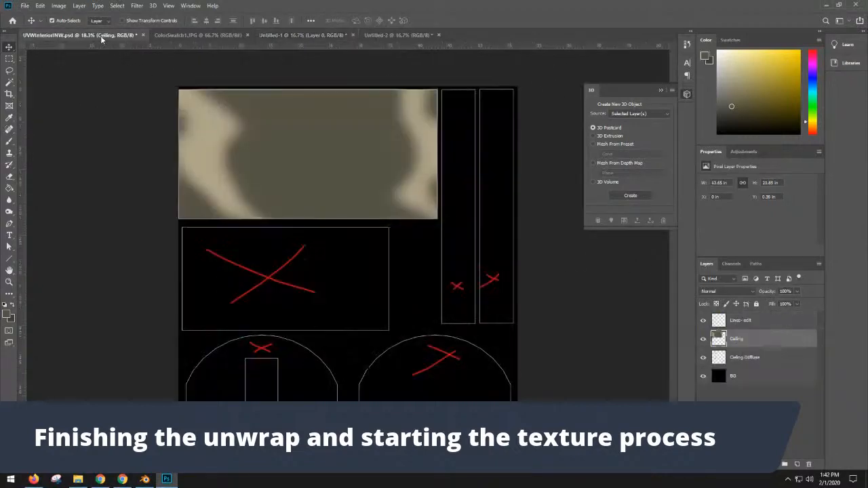
Switch to Blender, place the Currogated-Norm.png image texture in the interior material below the color texture, and set its color space to Non-Color
left_click(826, 4)
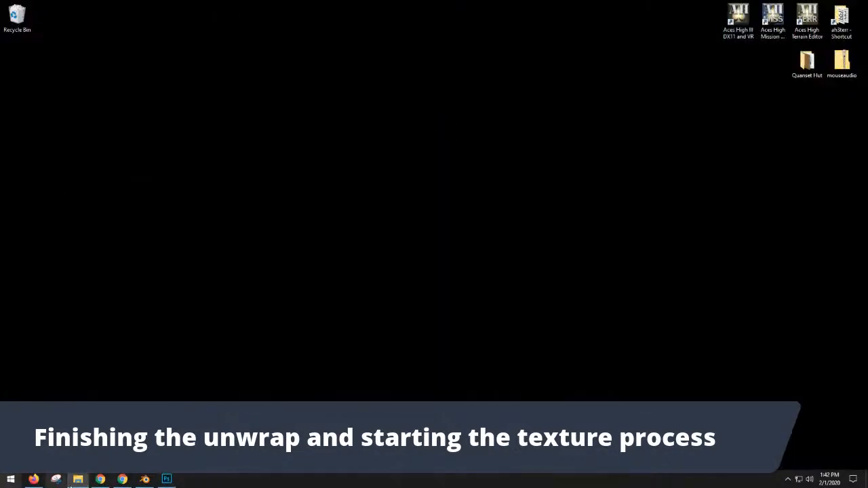
left_click(143, 478)
left_click_drag(390, 180, 427, 156)
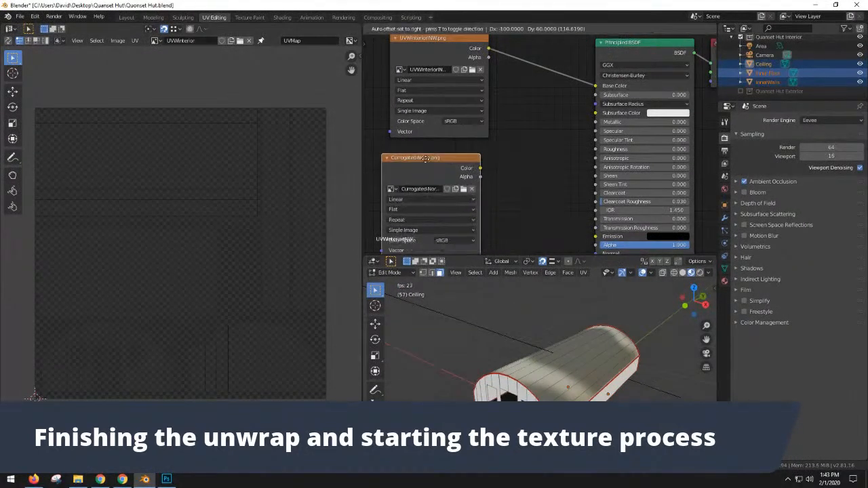
scroll(489, 186, "down", 2)
left_click(472, 227)
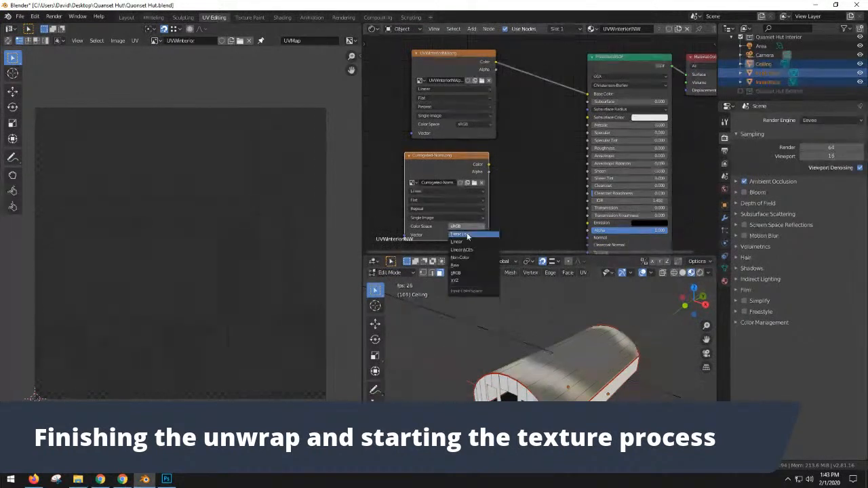
left_click(470, 251)
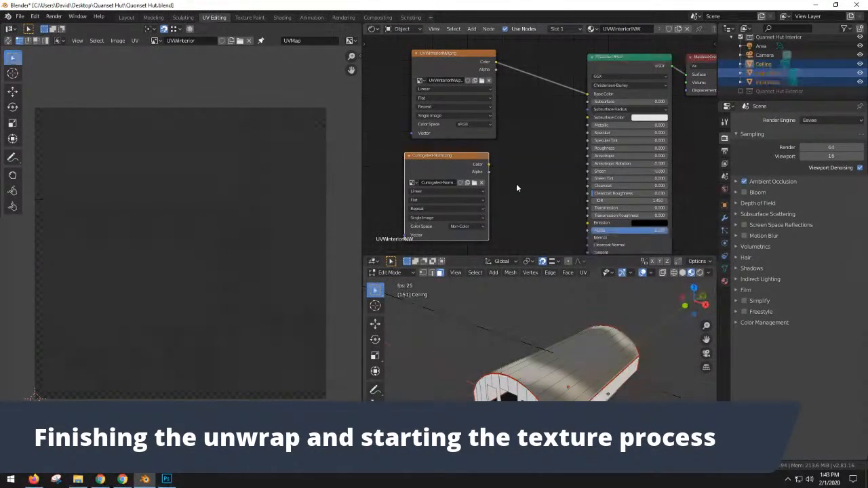
Add a Normal Map node connecting the Currogated-Norm image's Color to the Principled BSDF's Normal input, and render the hut to check it
key("shift+a")
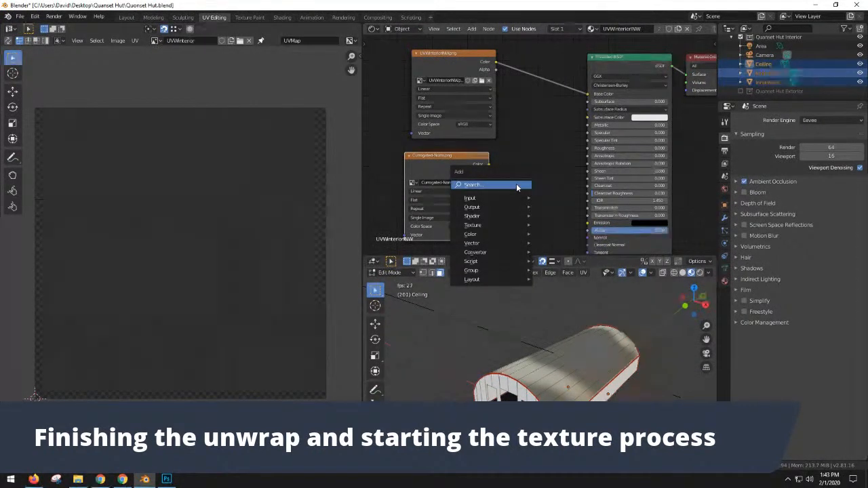
left_click(471, 184)
type("norm")
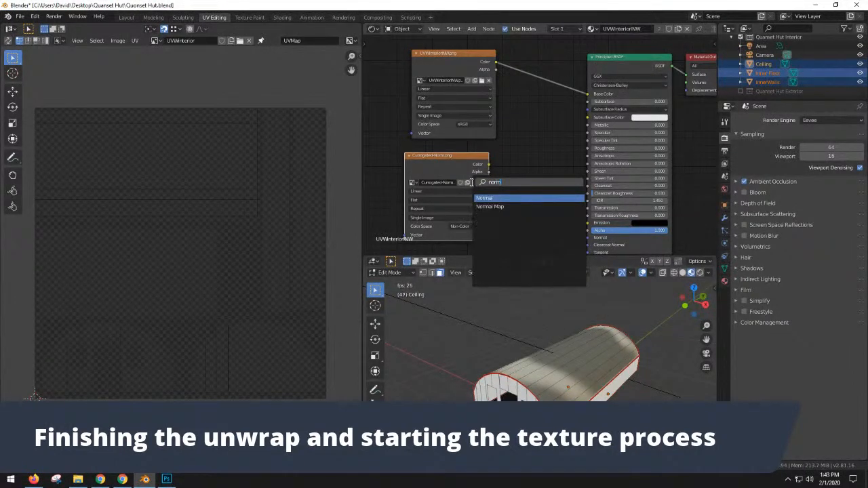
left_click_drag(486, 203, 511, 235)
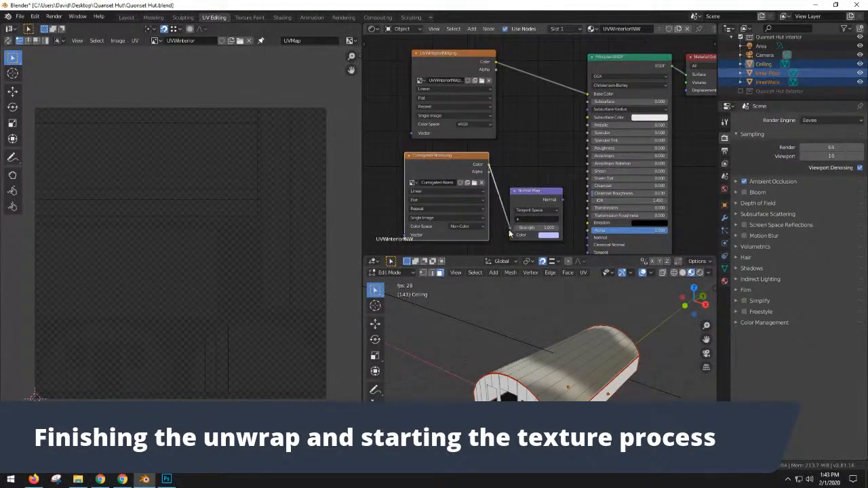
left_click_drag(561, 202, 588, 238)
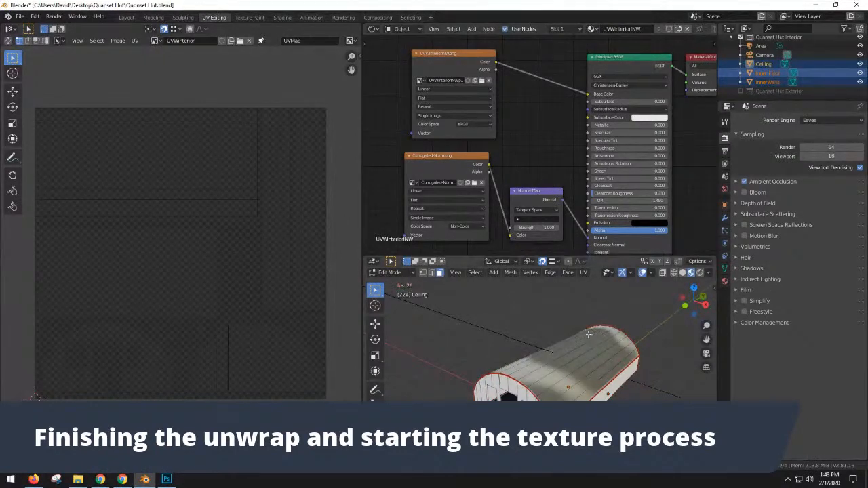
key("F12")
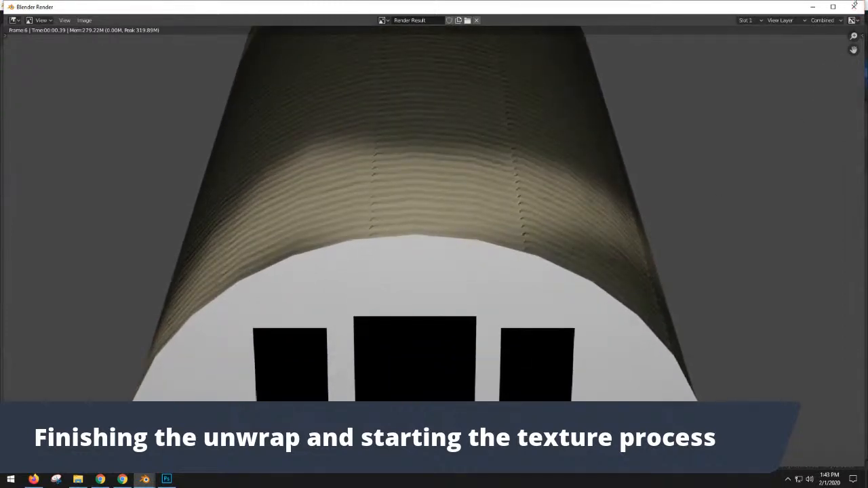
left_click(854, 7)
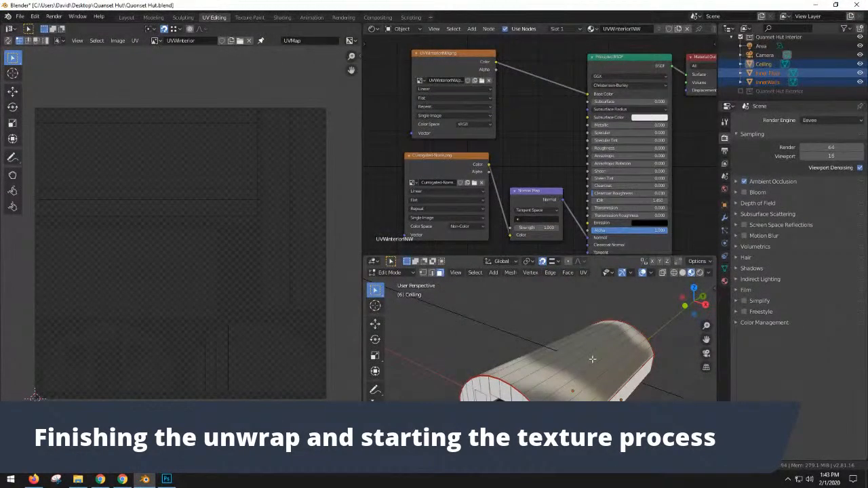
Assign UVMap as the Normal Map node's UV map, inspect the ceiling from several sides and render it
left_click(532, 219)
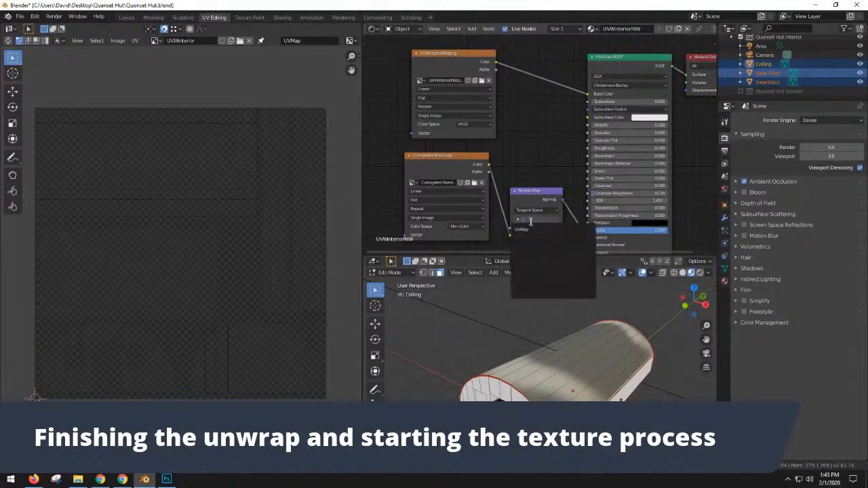
left_click(524, 230)
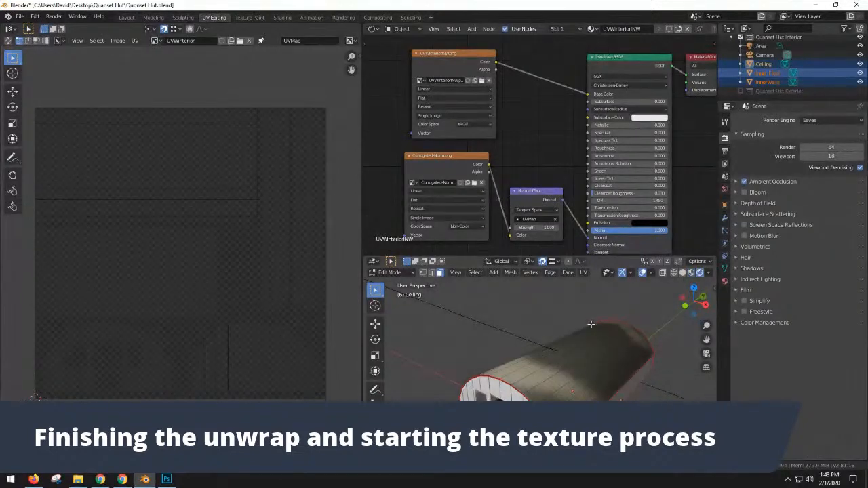
left_click_drag(630, 379, 573, 350)
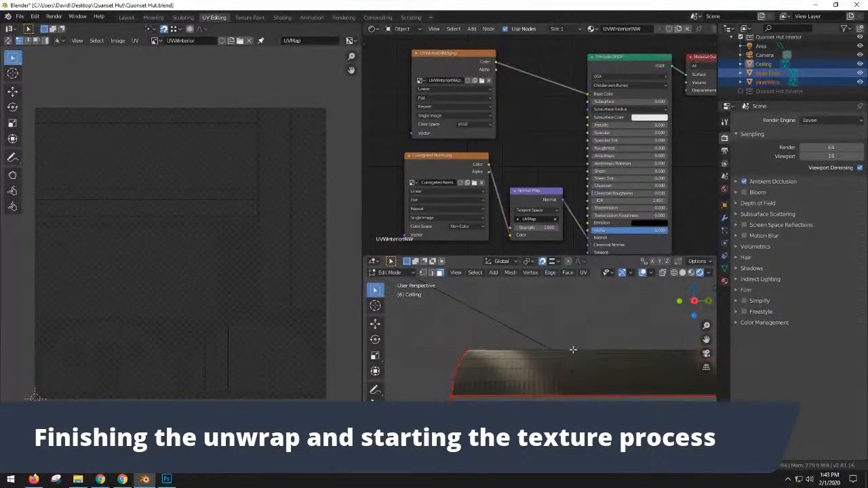
scroll(573, 350, "up", 4)
left_click_drag(543, 355, 624, 343)
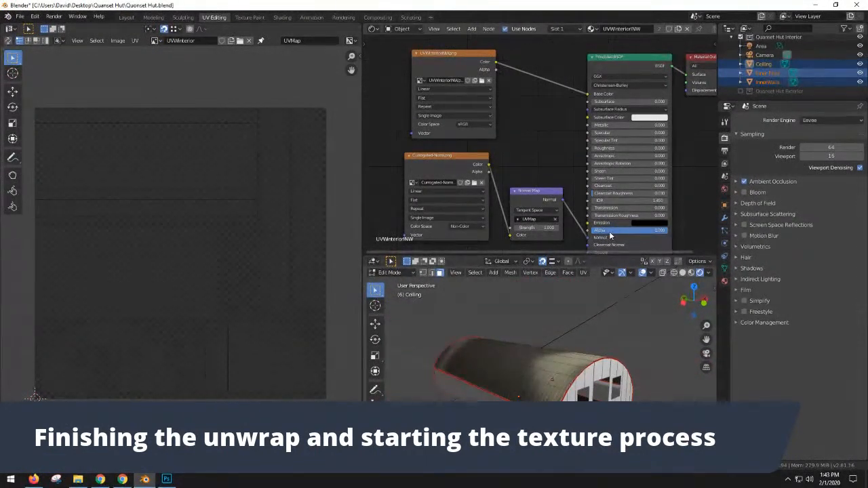
key("F12")
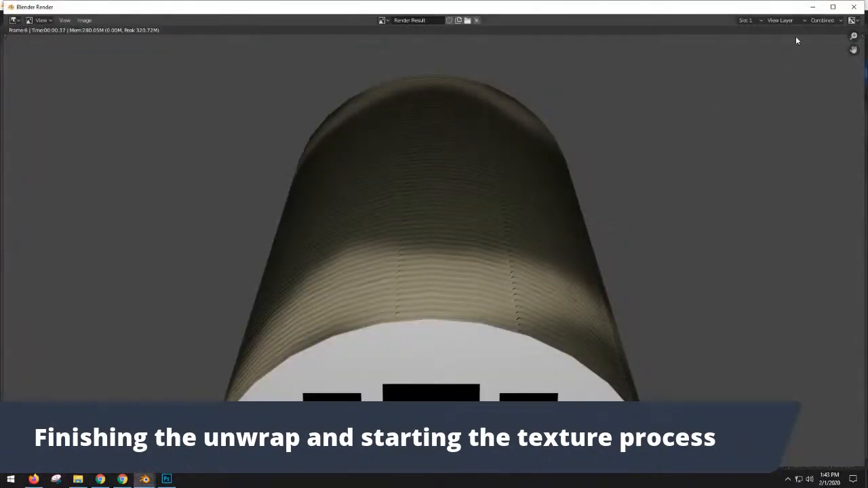
left_click(854, 7)
Set the Normal Map node's strength to 2, render the hut and inspect the ceiling's corrugation
left_click_drag(577, 376, 510, 389)
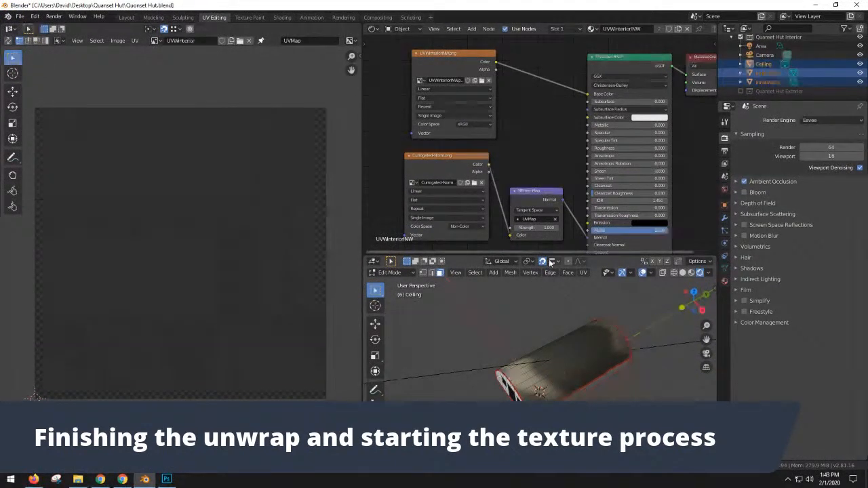
left_click(548, 229)
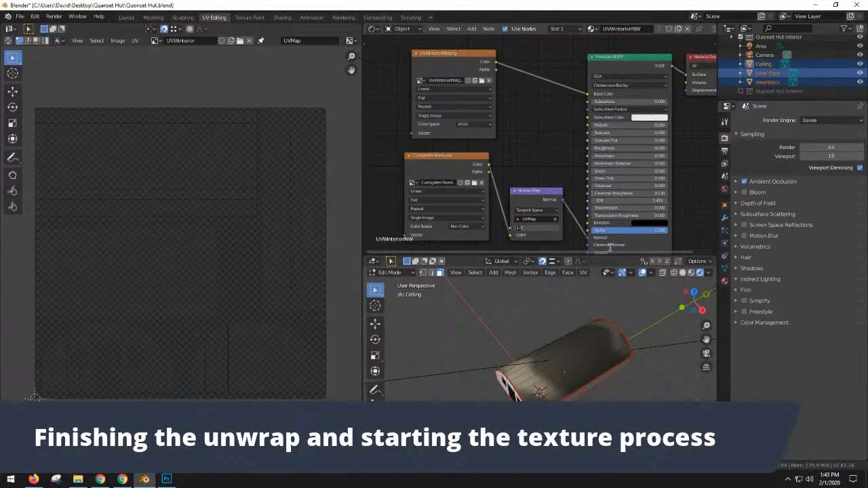
type("2")
key("Return")
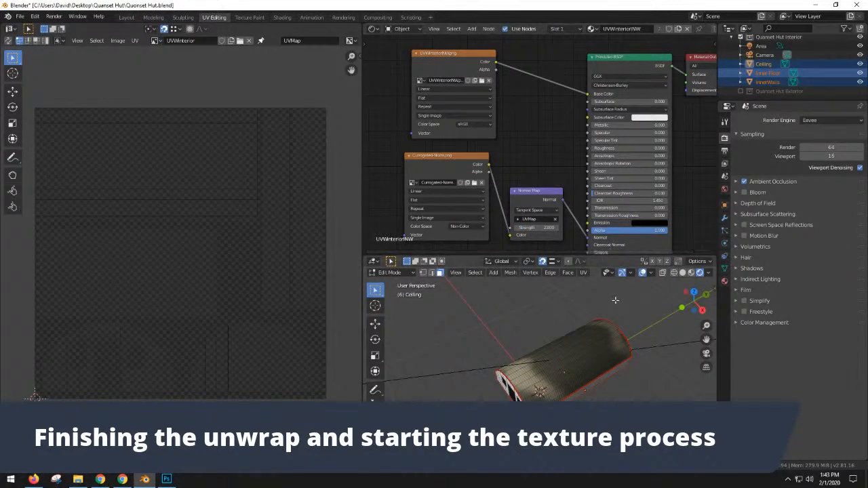
key("F12")
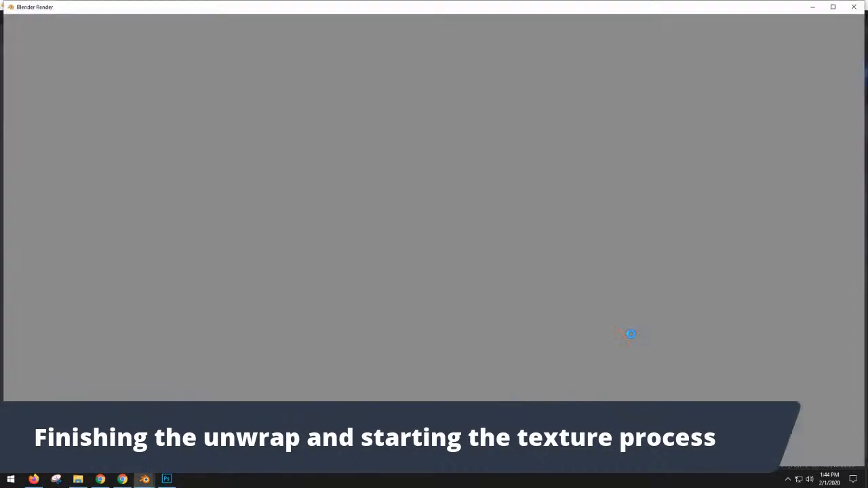
left_click(858, 14)
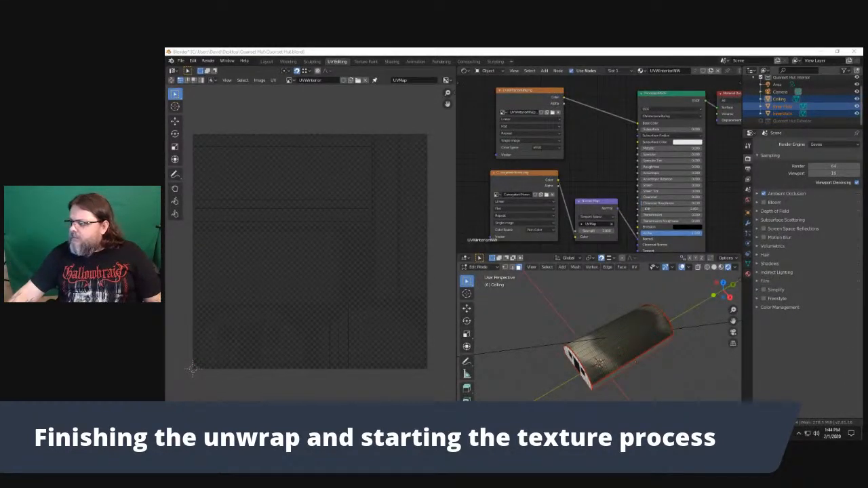
scroll(637, 323, "up", 2)
left_click_drag(644, 335, 621, 312)
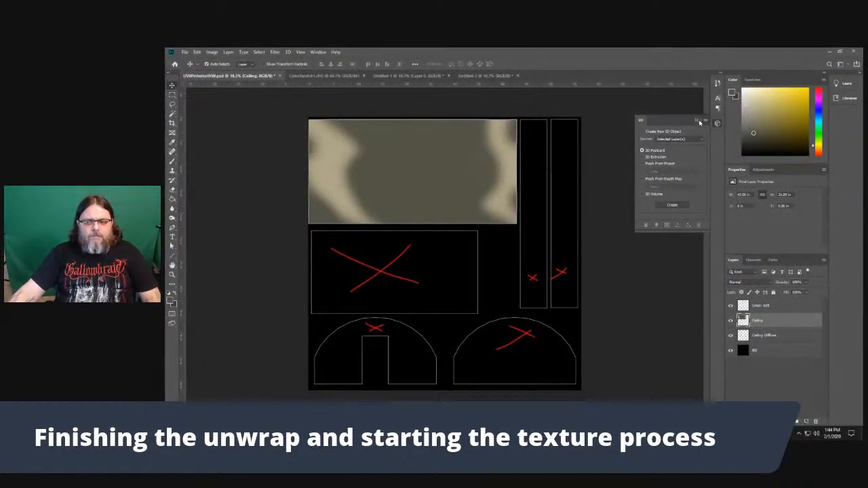
Switch to Photoshop and add a new empty layer directly above the Ceiling layer of the interior UV layout
left_click(699, 121)
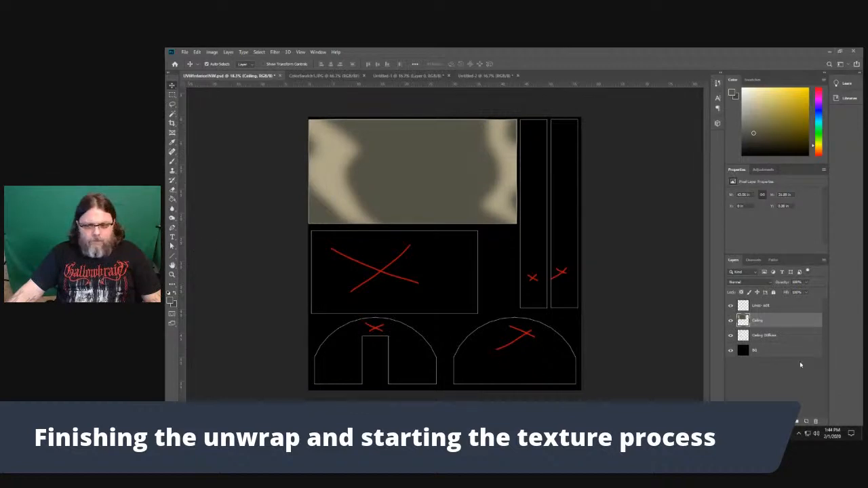
left_click(805, 422)
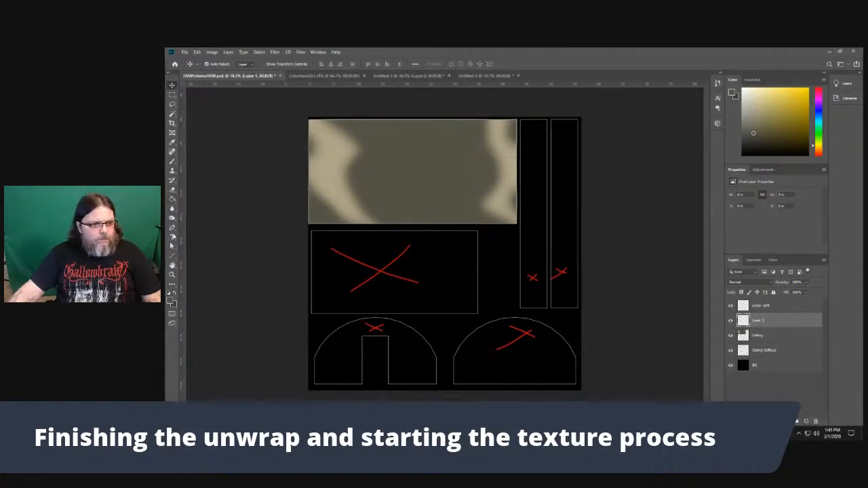
Select the upper half of the camouflaged ceiling area with a rectangular marquee across its full width, and make the Ceiling layer active
left_click(174, 95)
left_click_drag(306, 115, 517, 182)
key("ctrl+d")
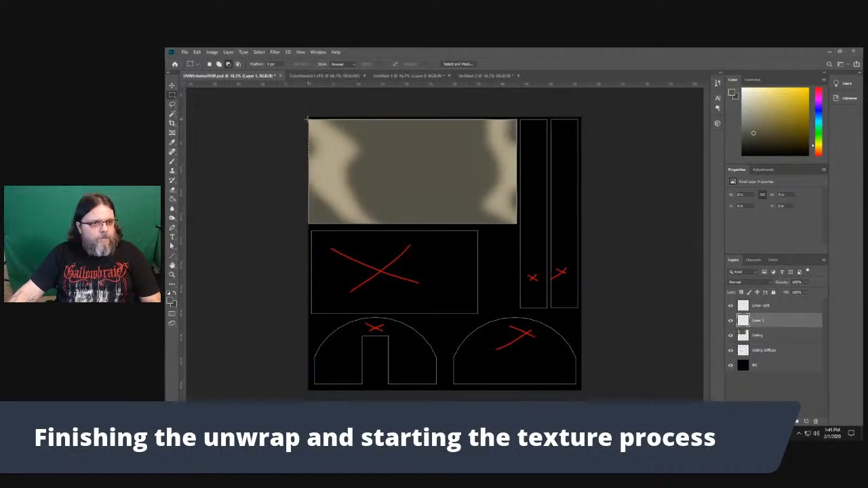
left_click_drag(308, 118, 517, 173)
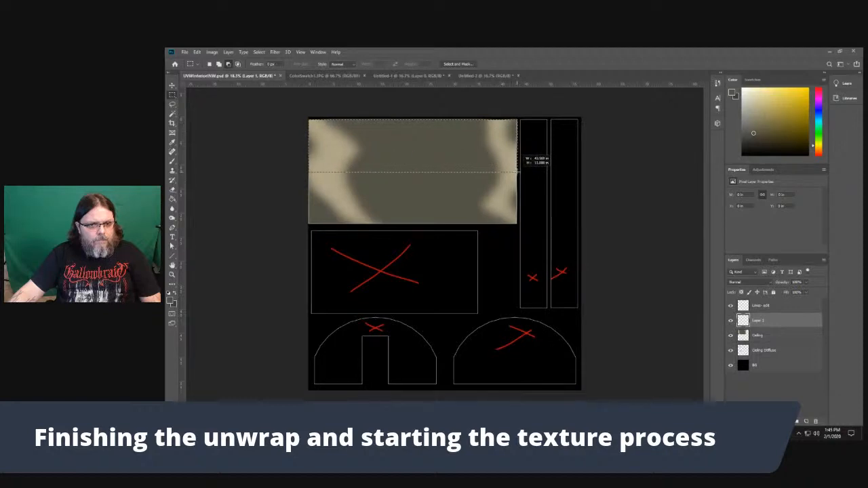
mouse_move(518, 171)
left_mouse_down()
mouse_move(519, 163)
mouse_move(520, 202)
mouse_move(519, 167)
left_mouse_up()
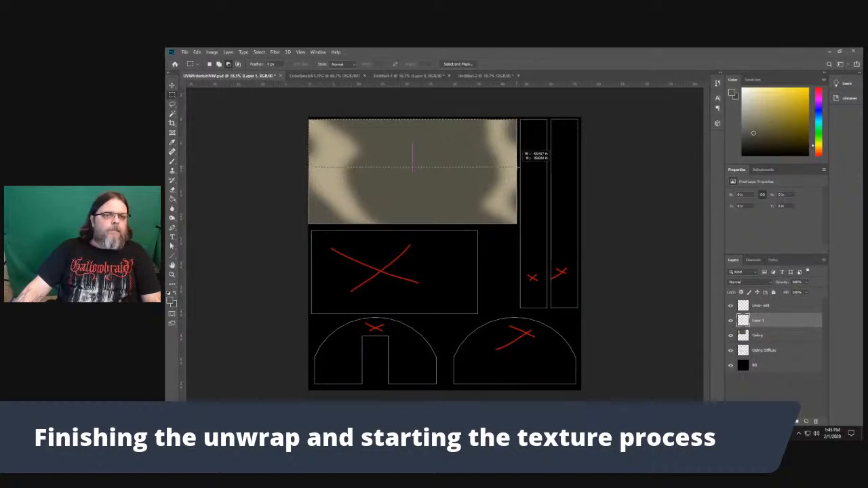
left_click_drag(519, 166, 519, 170)
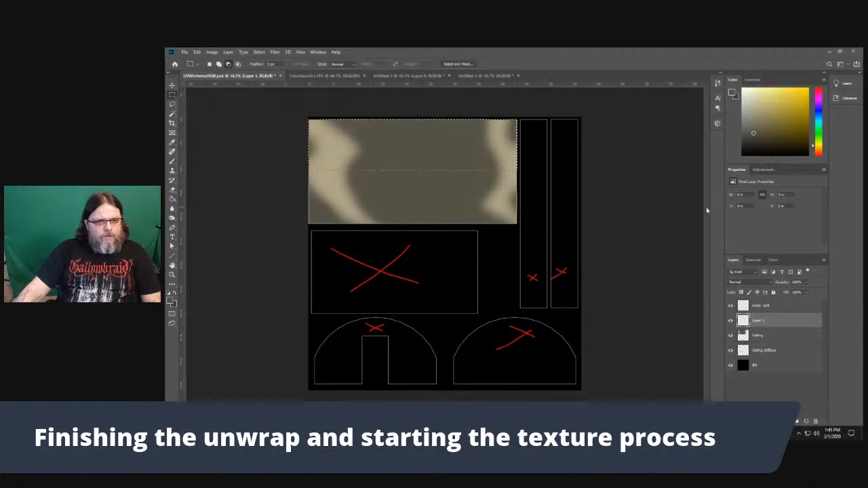
left_click(797, 339)
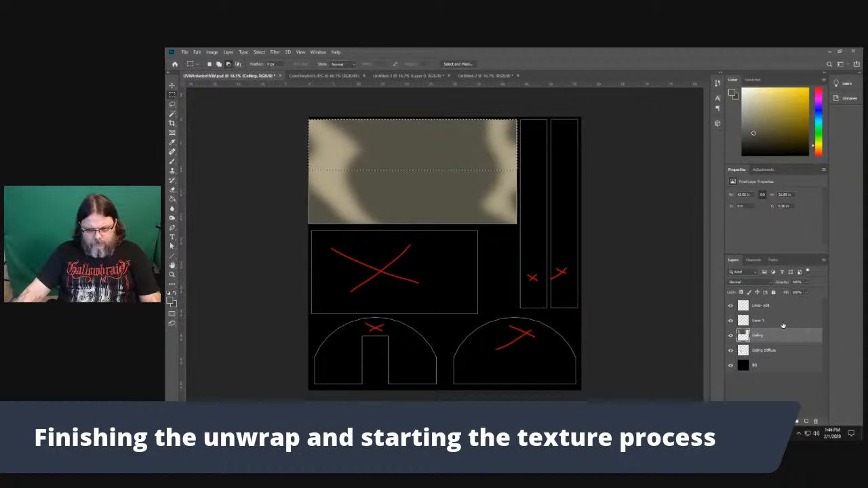
Copy the entire corrugated normal map from the Untitled-1 document and paste it into the interior UV layout above the Ceiling layer
left_click(398, 76)
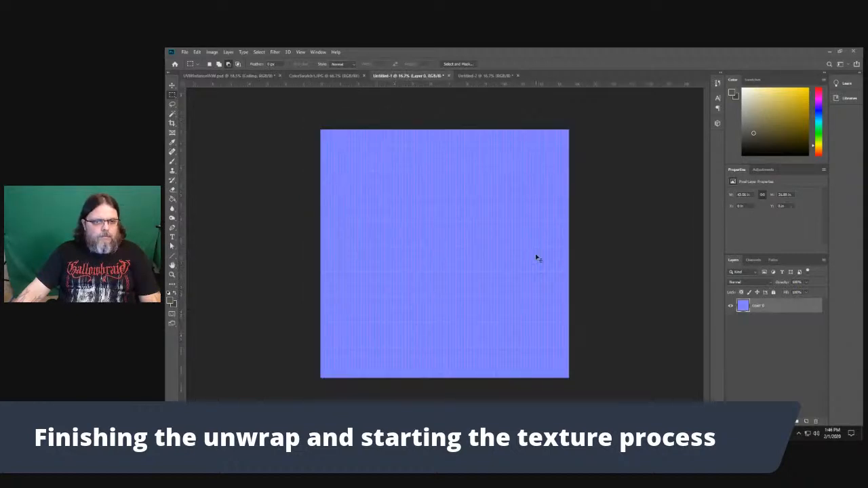
key("ctrl+v")
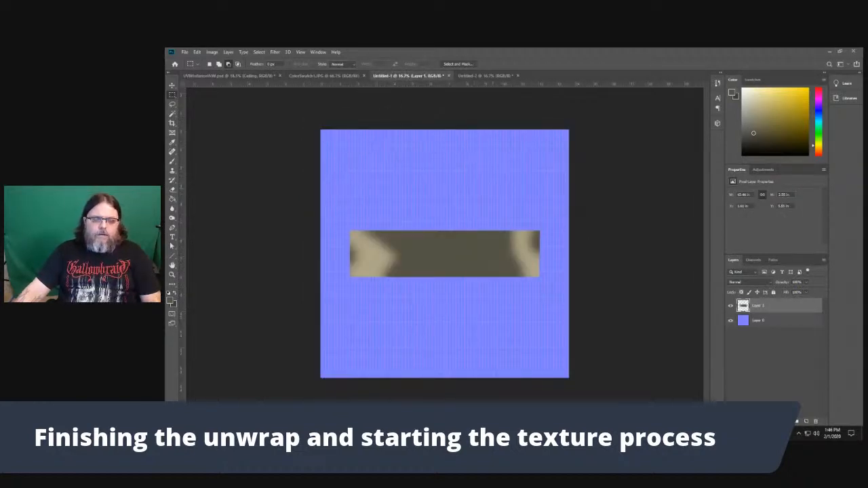
key("ctrl+z")
key("ctrl+a")
key("ctrl+c")
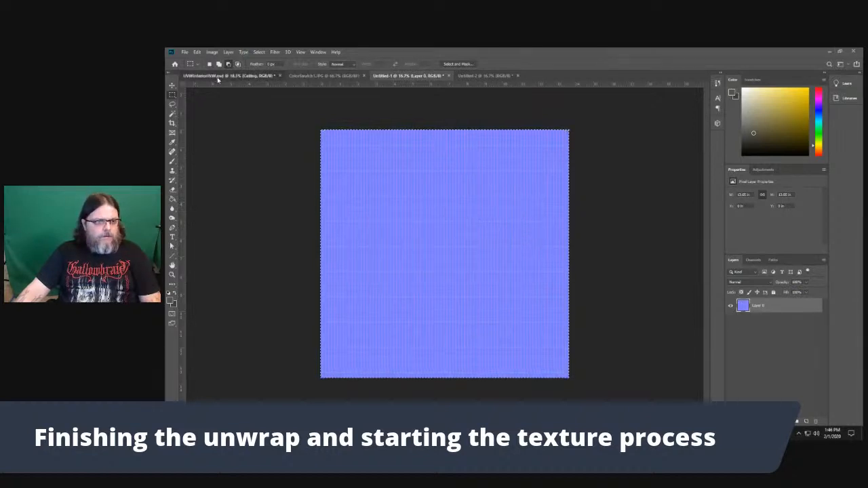
left_click(214, 75)
key("ctrl+v")
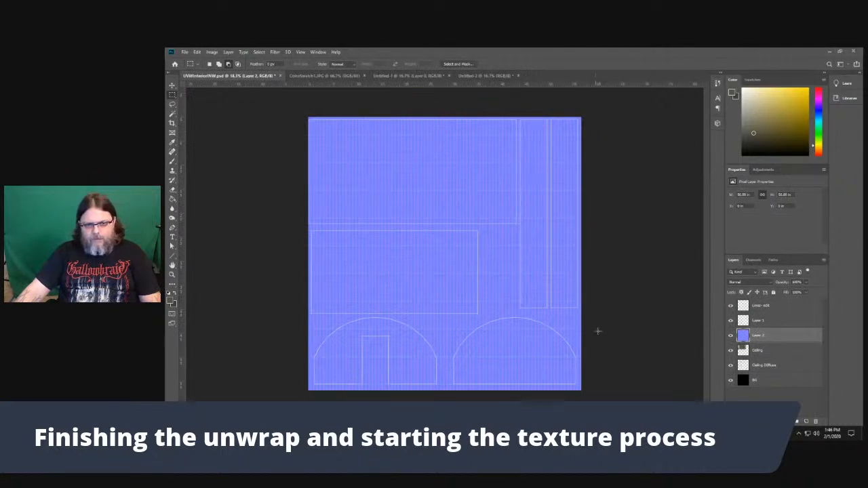
Keep the pasted normal map layer directly above the Ceiling layer and set its opacity to 75%
left_click_drag(785, 342, 733, 352)
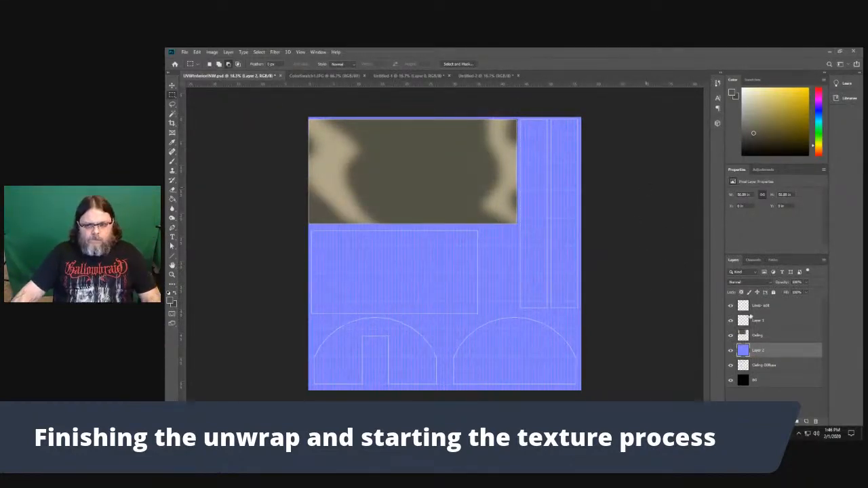
left_click(782, 340)
left_click_drag(784, 354, 783, 329)
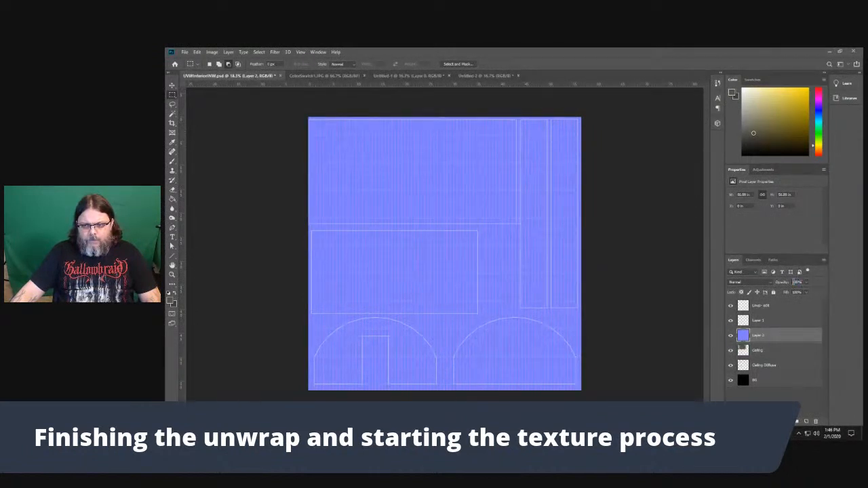
type("75")
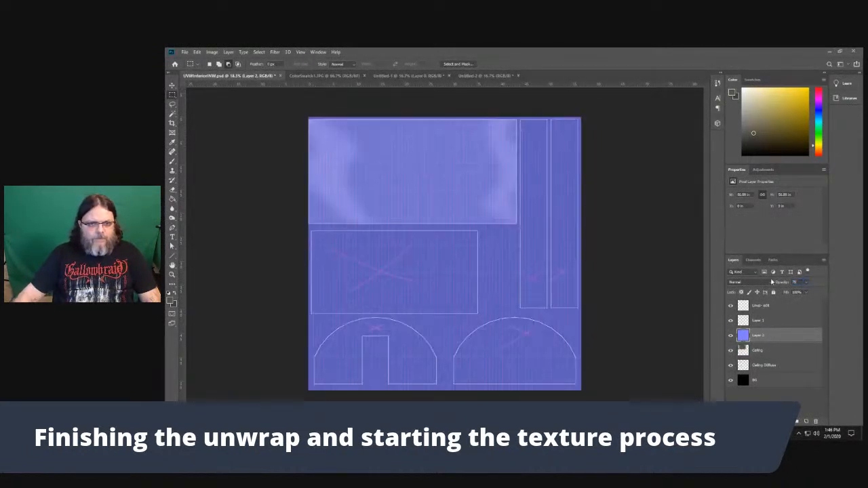
key("Return")
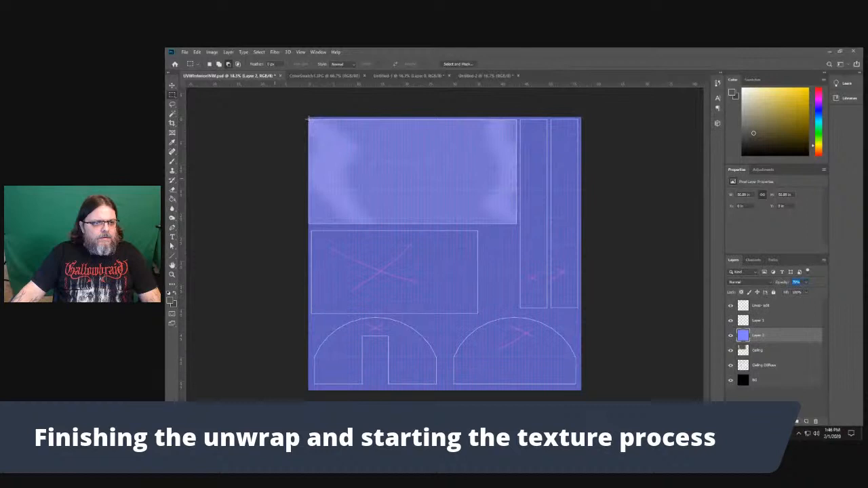
Try copying the normal map over the ceiling's upper half onto its own layer using a full-width rectangular selection
left_click_drag(310, 121, 369, 155)
left_click_drag(392, 145, 516, 172)
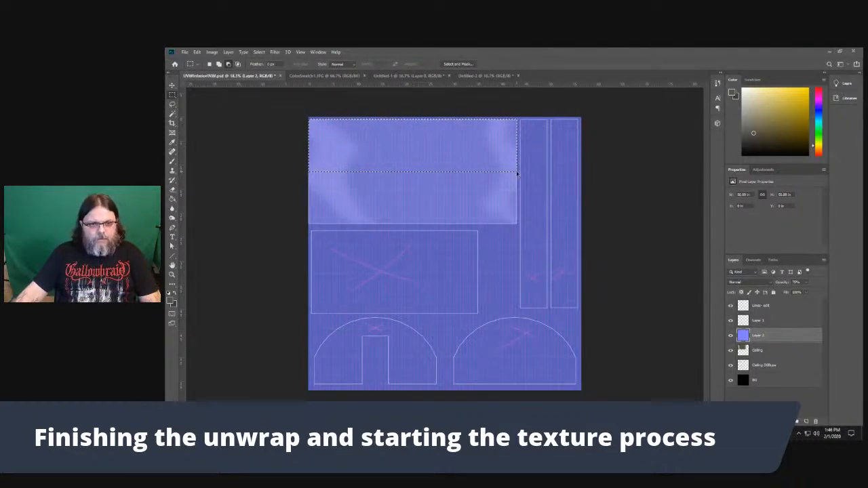
key("ctrl+j")
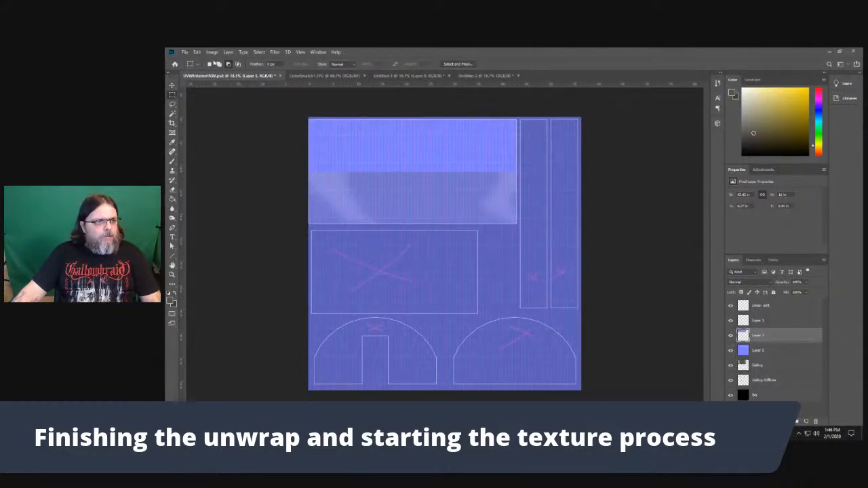
left_click(172, 85)
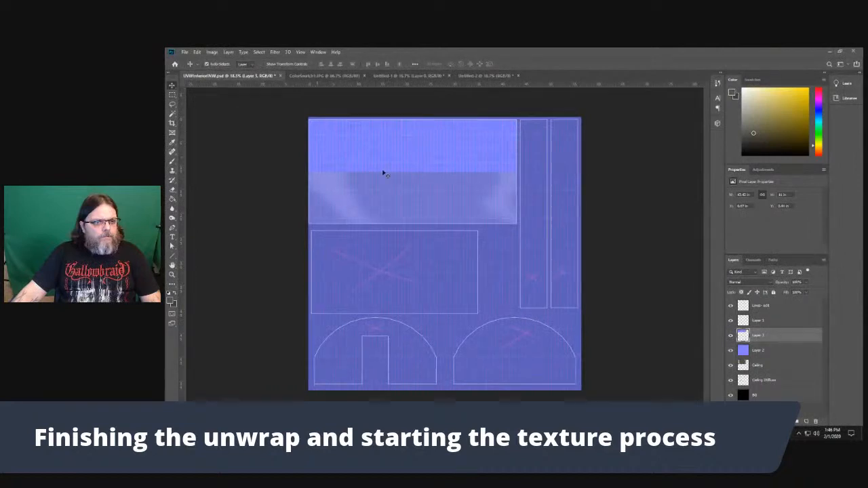
right_click(442, 150)
left_click(384, 155)
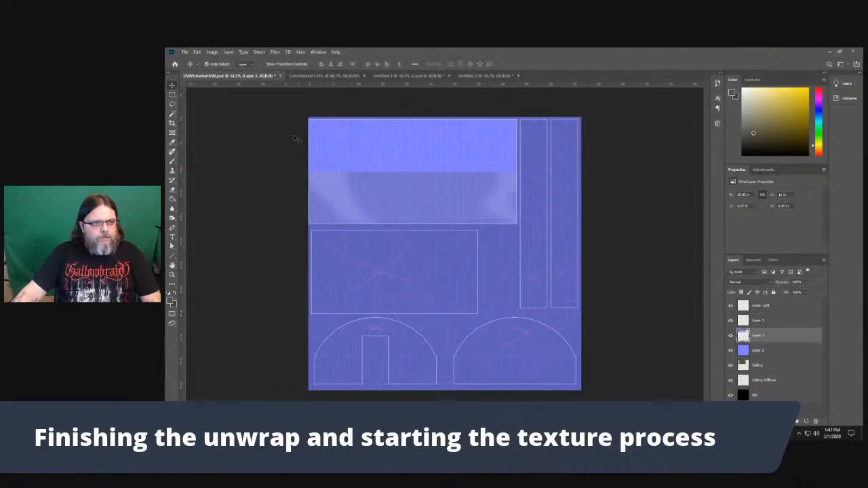
Try rotating the copied upper-half piece 180° and moving it onto the ceiling's lower half
left_click(172, 94)
right_click(339, 125)
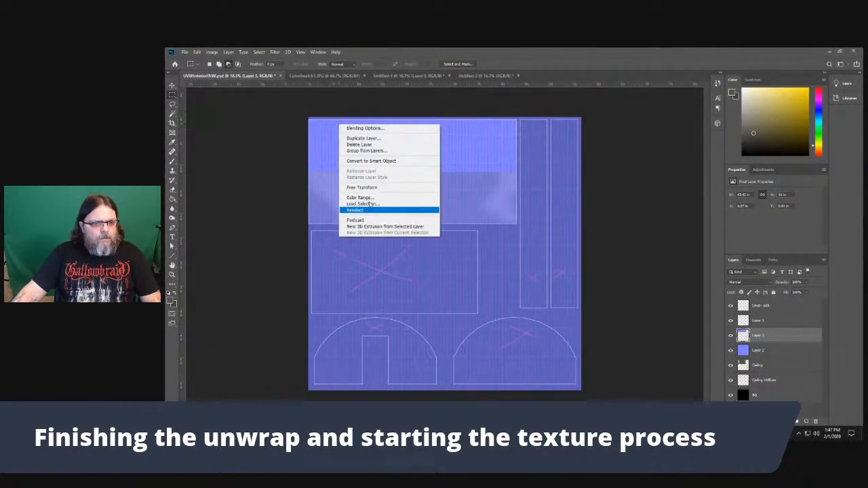
left_click(362, 187)
right_click(477, 153)
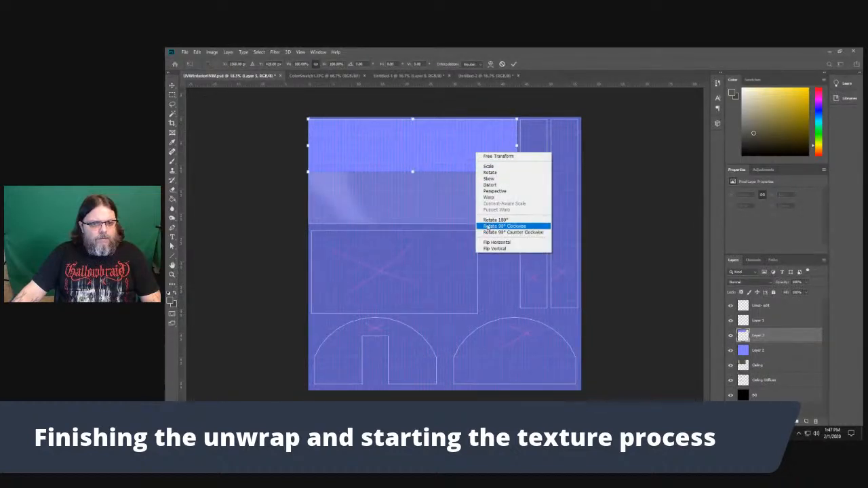
left_click(489, 221)
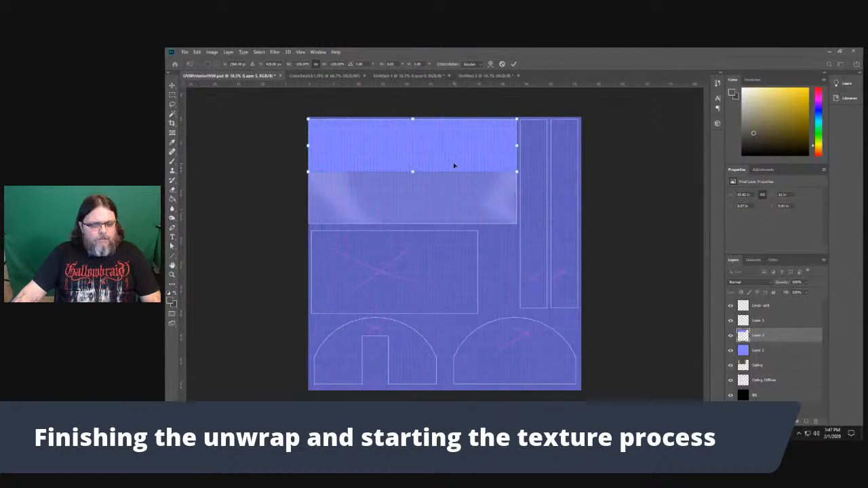
left_click(173, 85)
left_click_drag(409, 159, 402, 211)
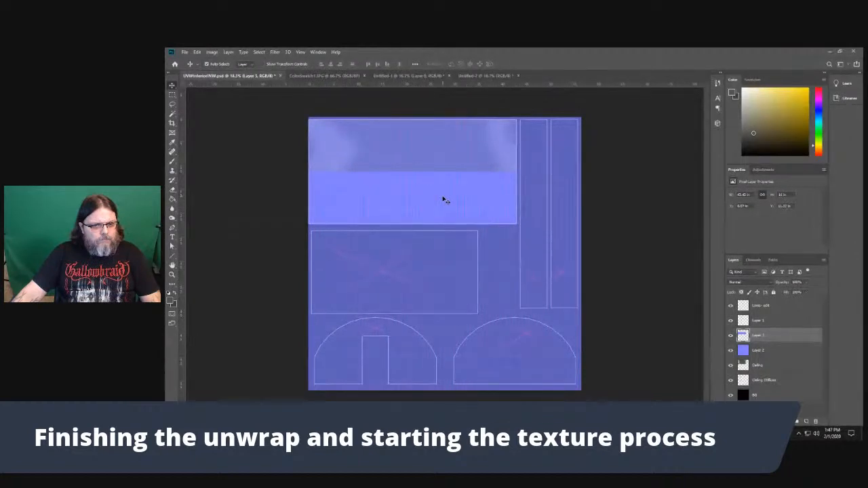
Undo the move, rotation and copy of the upper-half piece, and clear the selection
key("ctrl+z")
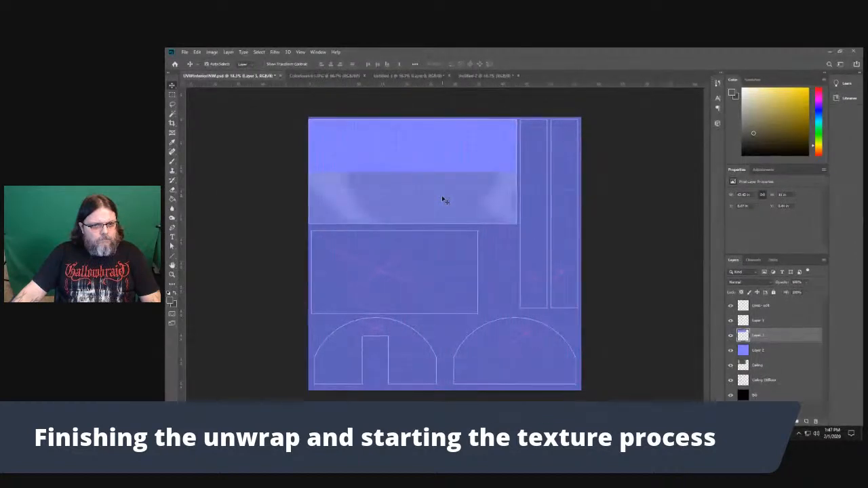
key("ctrl+z")
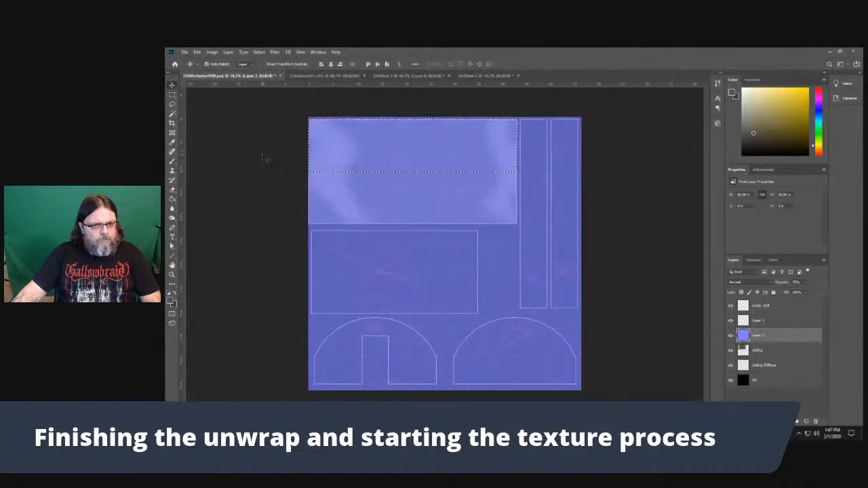
left_click(265, 159)
key("ctrl+d")
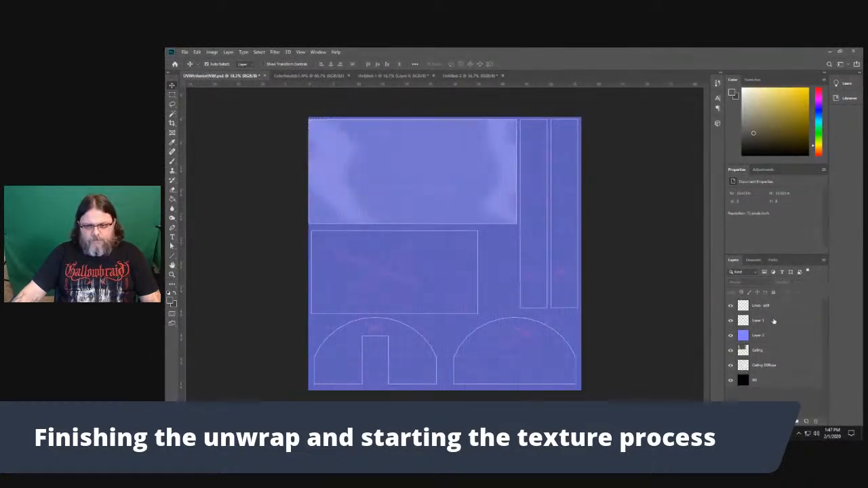
Select a narrow full-width strip of the normal map just above the ceiling's lower edge and copy it to a new layer
left_click(779, 340)
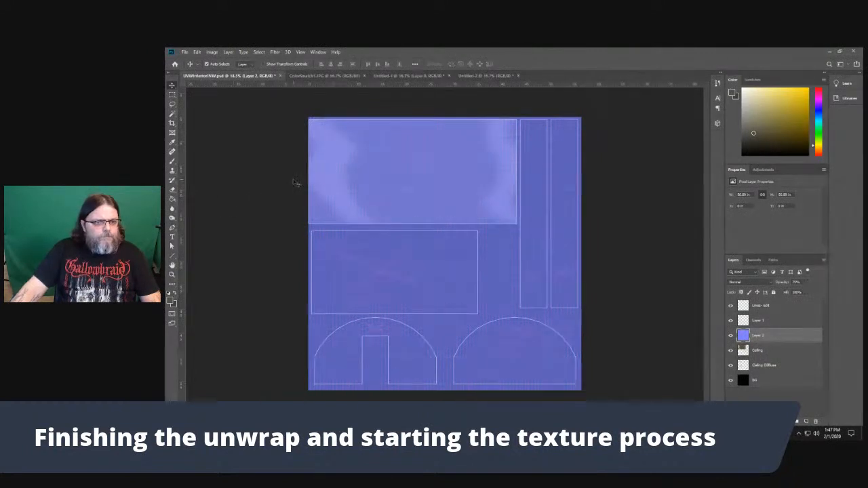
left_click(172, 96)
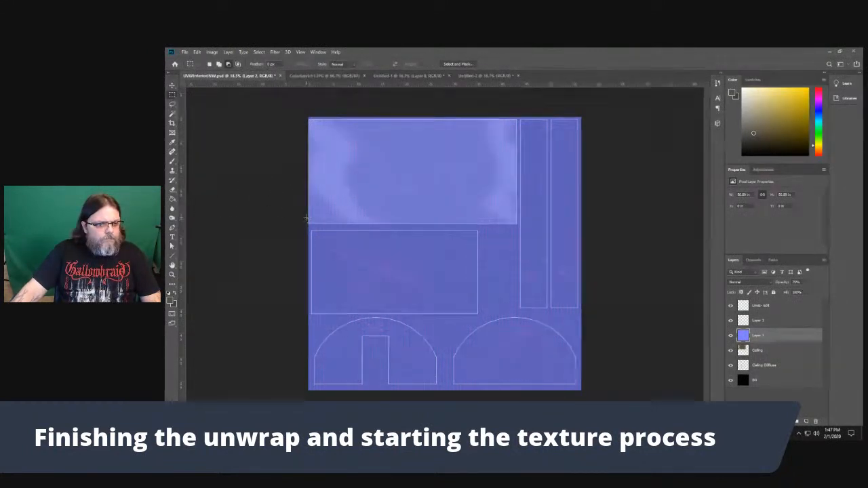
scroll(406, 183, "up", 2)
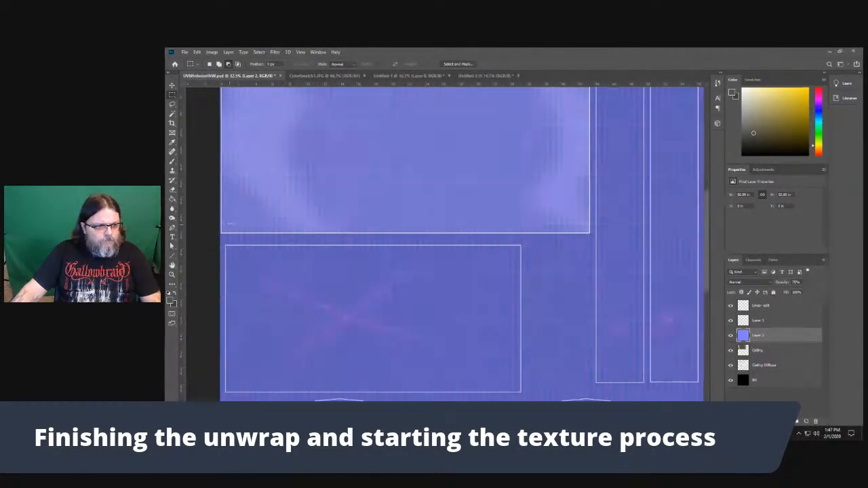
left_click_drag(220, 226, 589, 177)
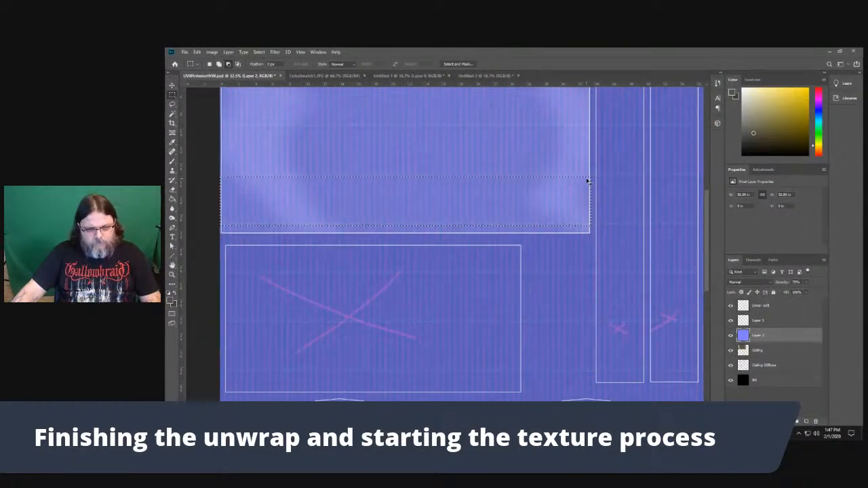
key("ctrl+j")
Move the copied strip down until it lines up with the ceiling outline's lower edge
key("v")
left_click(171, 86)
left_click_drag(366, 205, 367, 213)
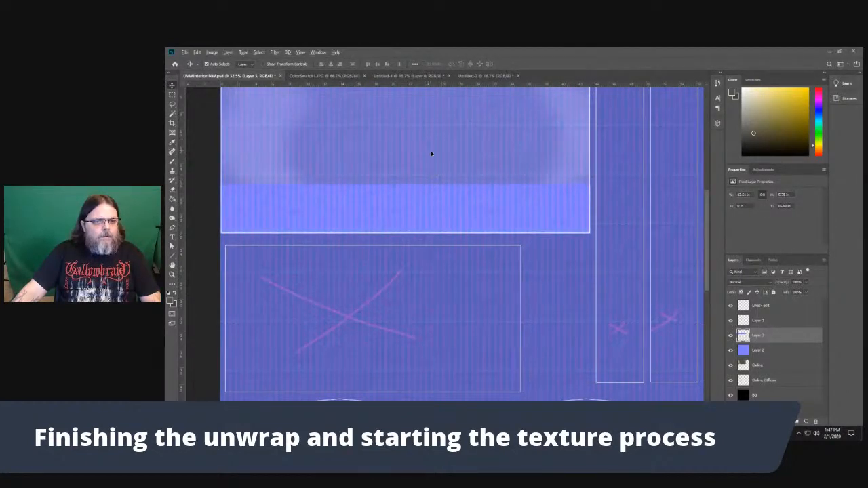
right_click(314, 208)
left_click(297, 204)
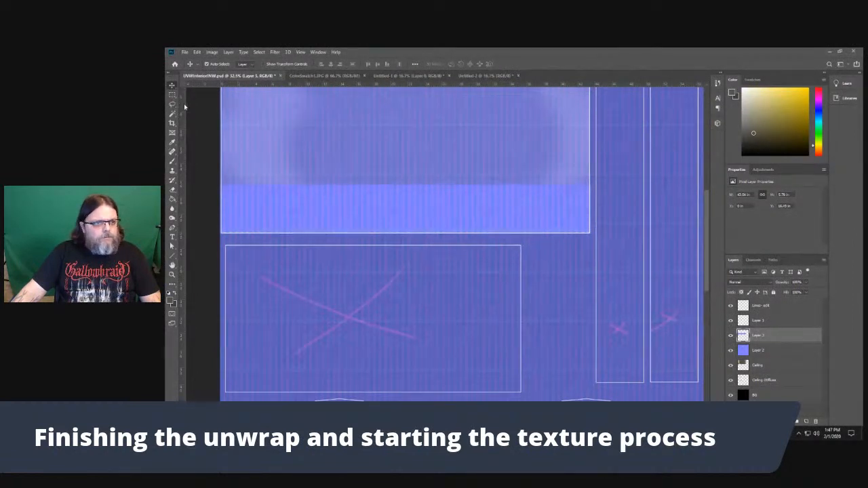
Duplicate the strip's layer within the same document under the name Layer 3 copy
right_click(776, 339)
left_click(796, 337)
right_click(796, 339)
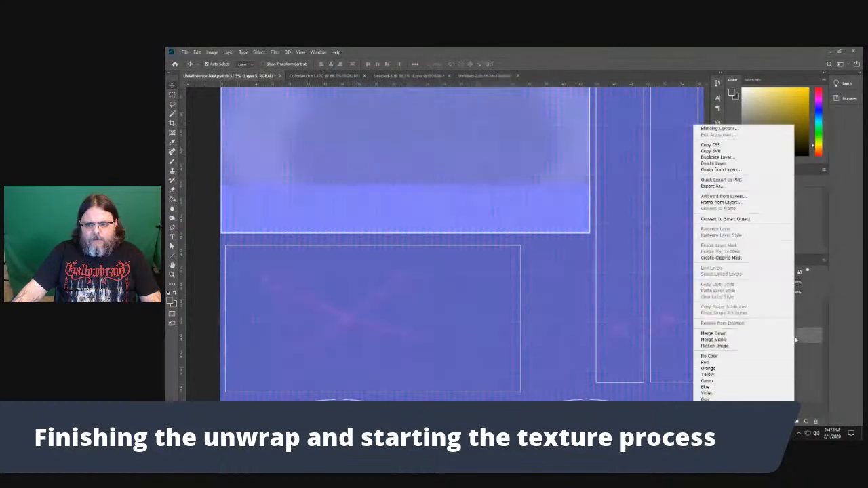
left_click(721, 157)
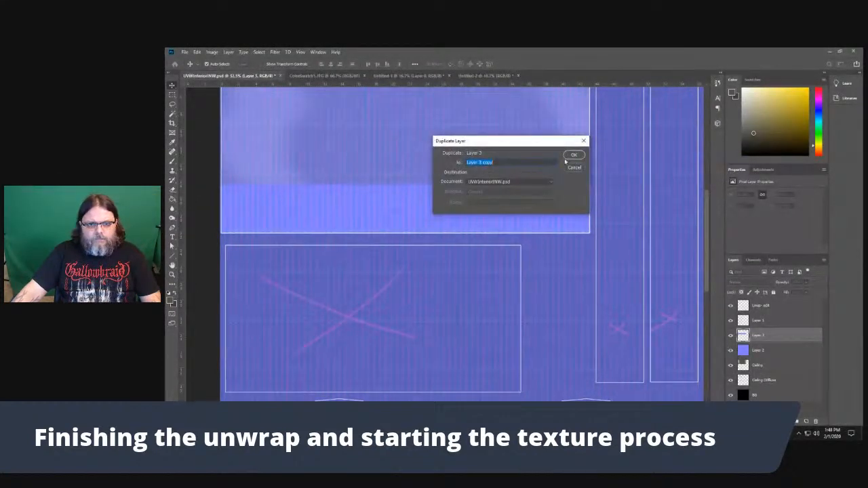
left_click(573, 155)
Rotate the duplicated strip 180° with Free Transform and apply the transformation
key("m")
right_click(321, 227)
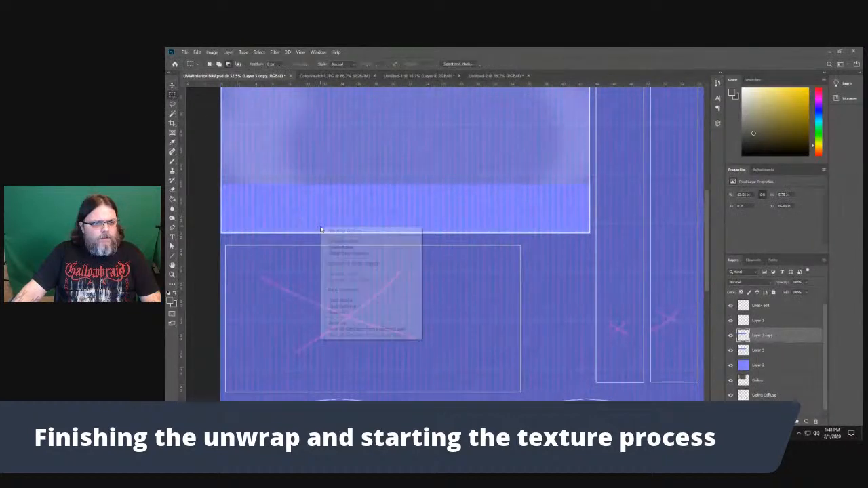
left_click(346, 290)
right_click(373, 219)
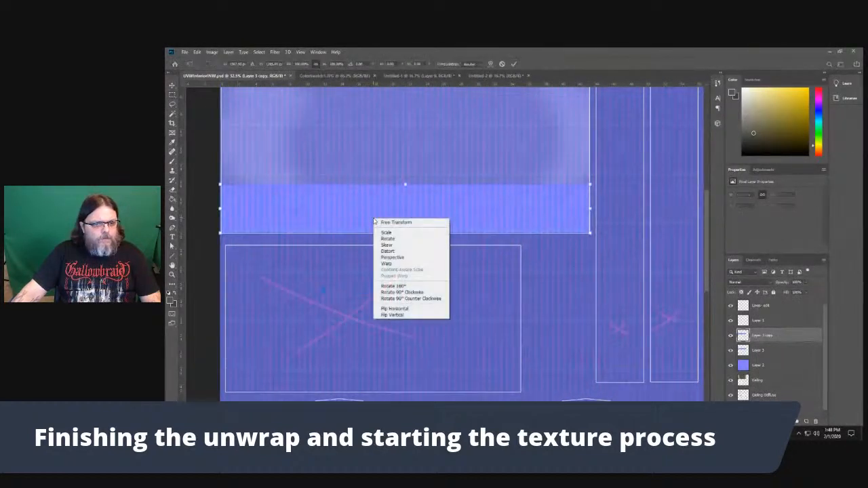
left_click(397, 286)
key("Return")
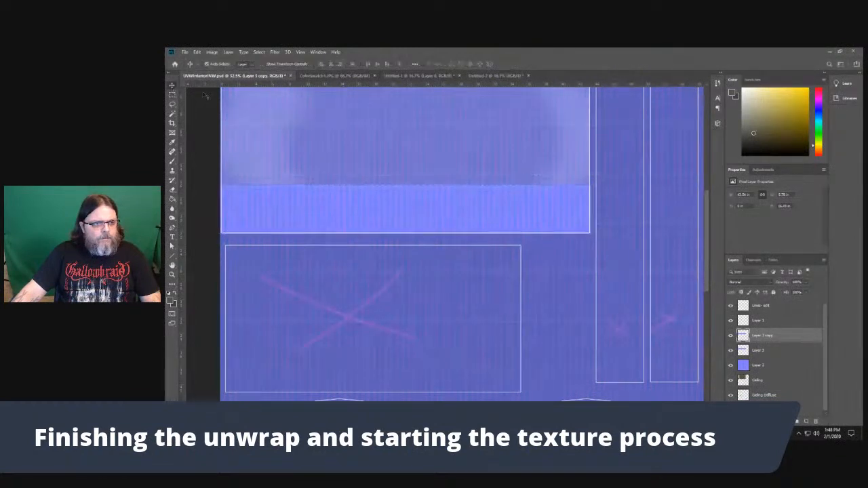
Move the rotated strip copy up until it lines up with the ceiling outline's upper edge
scroll(402, 178, "down", 1)
scroll(448, 186, "up", 5)
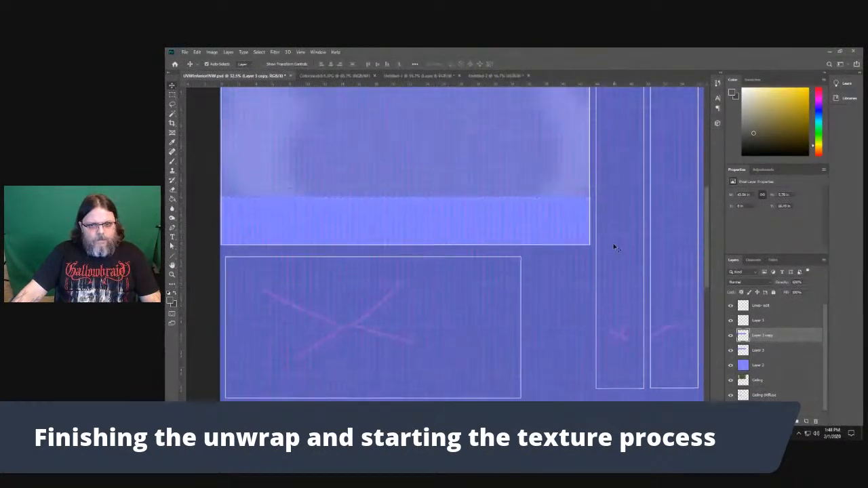
left_click_drag(481, 291, 480, 156)
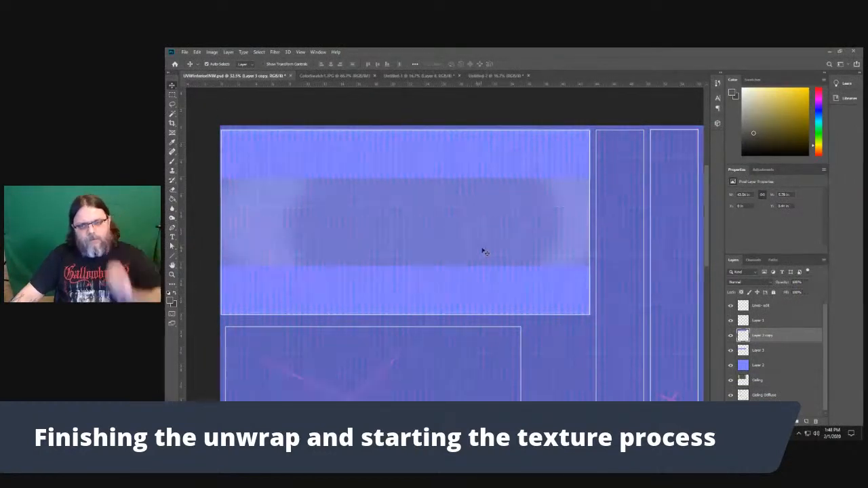
Delete the unneeded Layer 1 above the strip copies and confirm the deletion
right_click(786, 339)
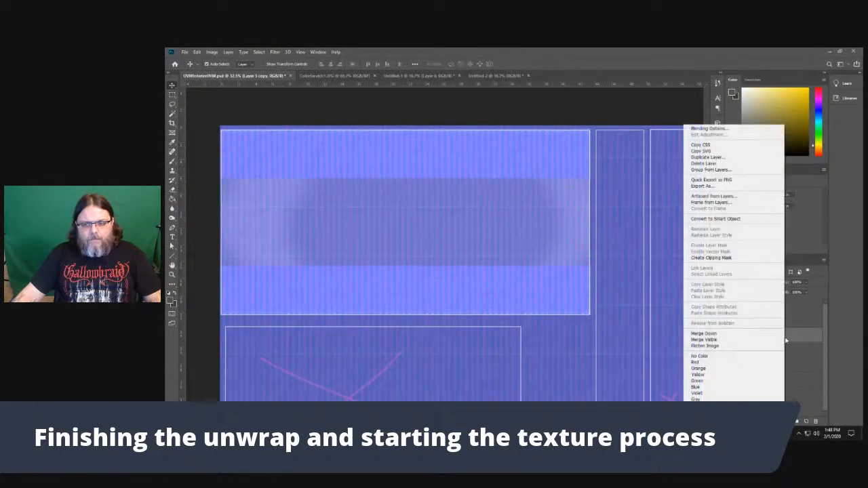
left_click(856, 345)
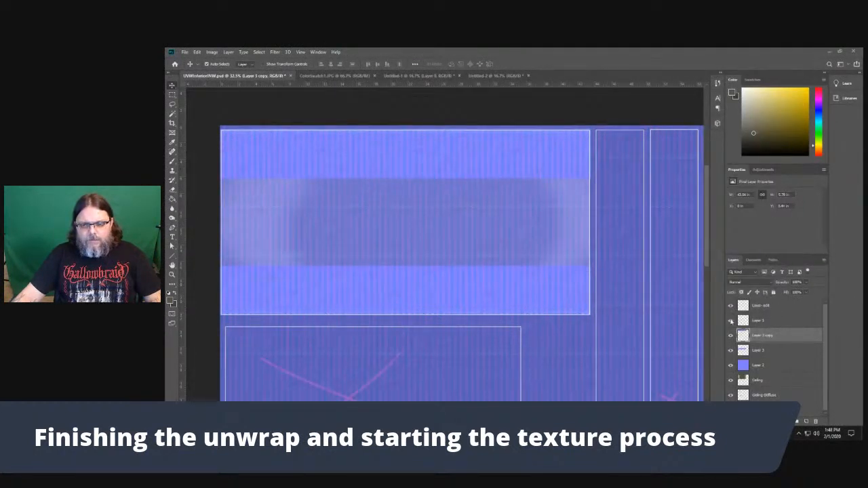
left_click(777, 322)
right_click(777, 320)
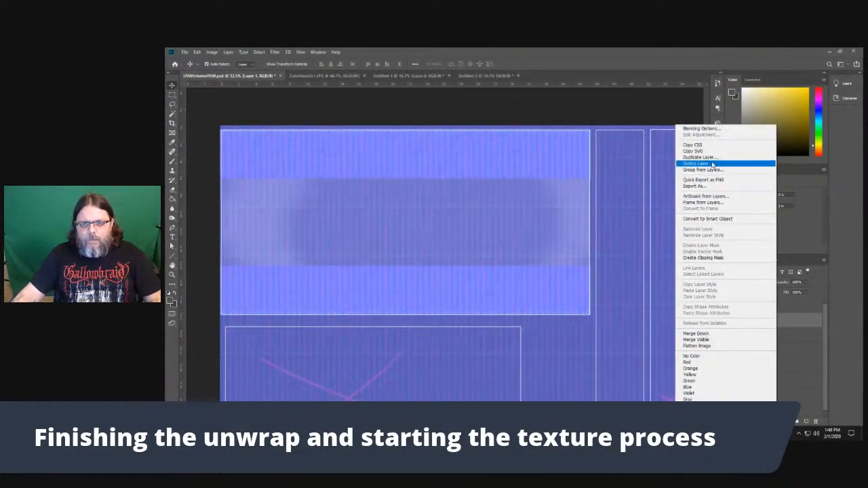
left_click(712, 164)
left_click(491, 194)
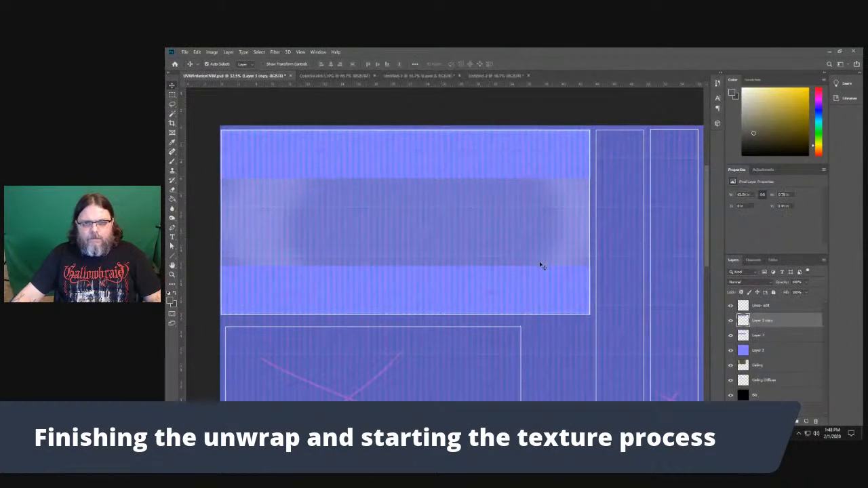
Duplicate the upper strip's layer and move the duplicate straight down so it extends the strip toward the ceiling's middle
right_click(771, 331)
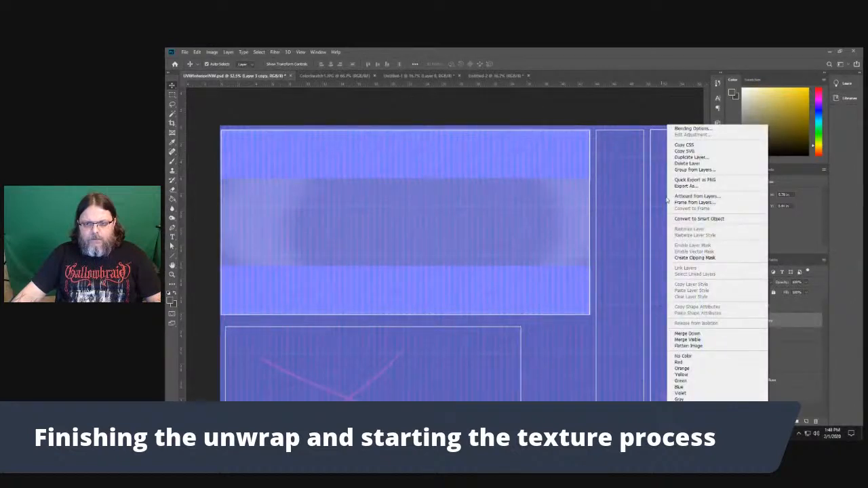
left_click(690, 158)
key("Return")
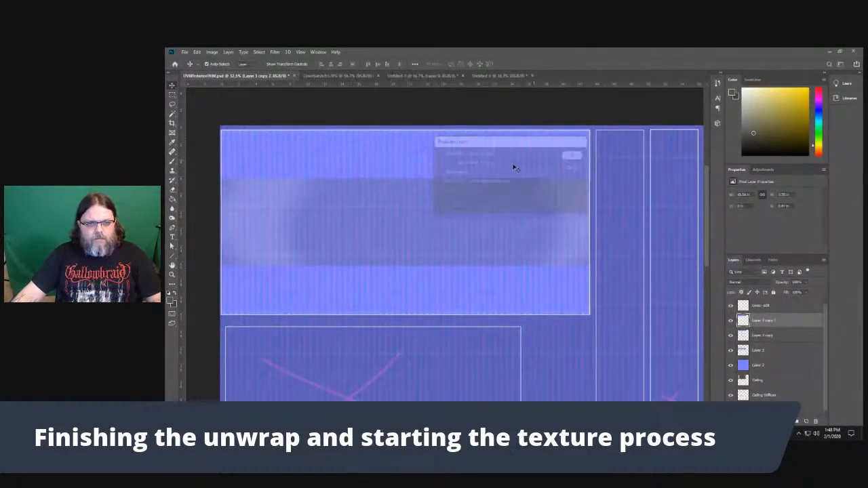
left_click_drag(456, 169, 456, 199)
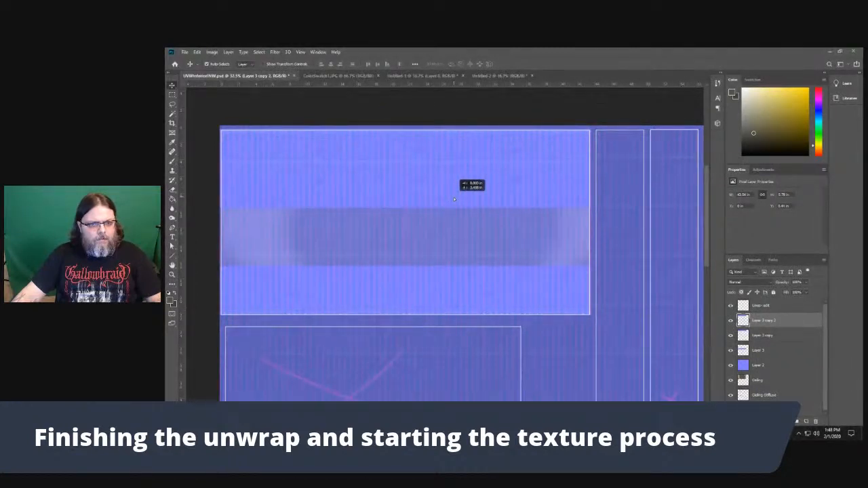
left_click_drag(456, 199, 455, 199)
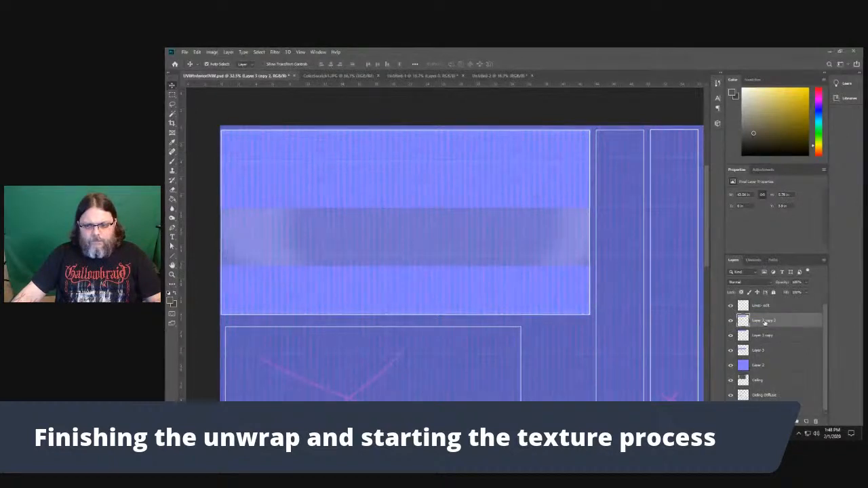
Duplicate Layer 3, the lower strip, and move the duplicate up so it extends the strip toward the ceiling's middle
left_click(765, 353)
right_click(765, 353)
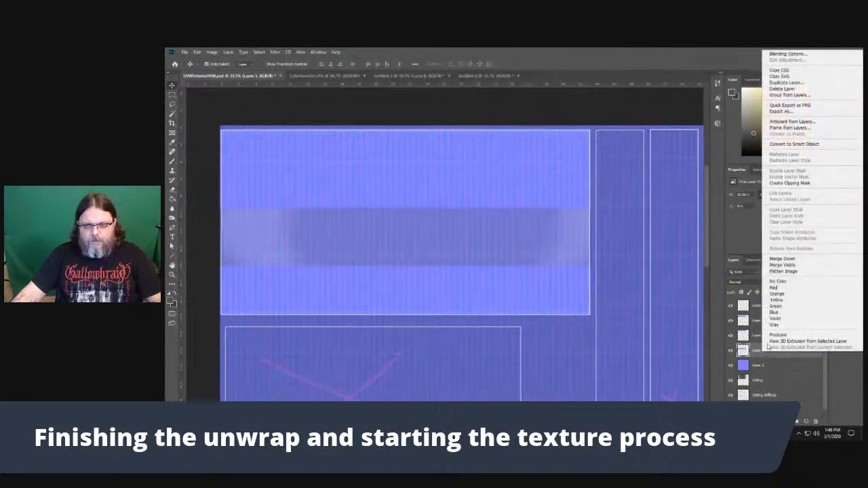
left_click(785, 82)
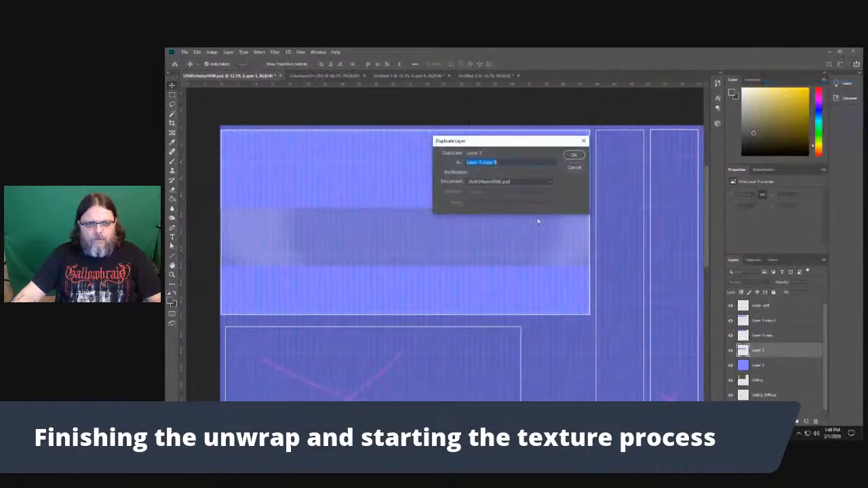
left_click(565, 155)
left_click_drag(467, 297, 465, 261)
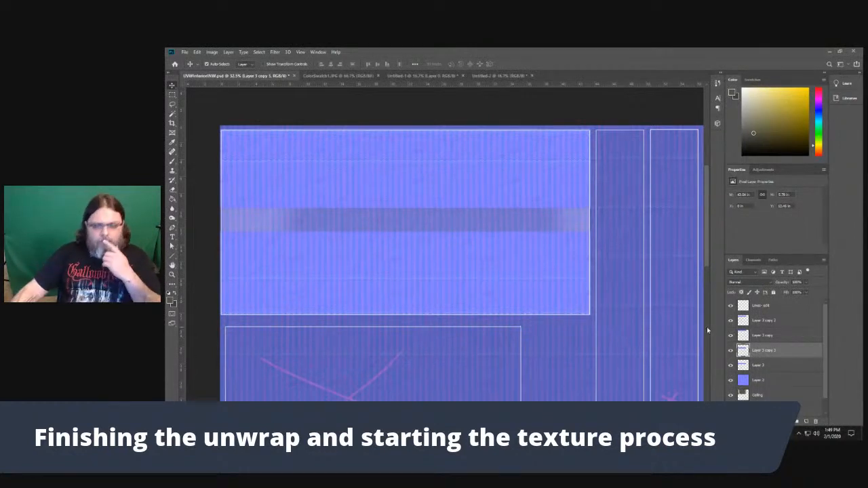
Duplicate the raised lower strip copy and move the new duplicate up to cover the remaining gap in the ceiling
right_click(778, 351)
left_click(701, 80)
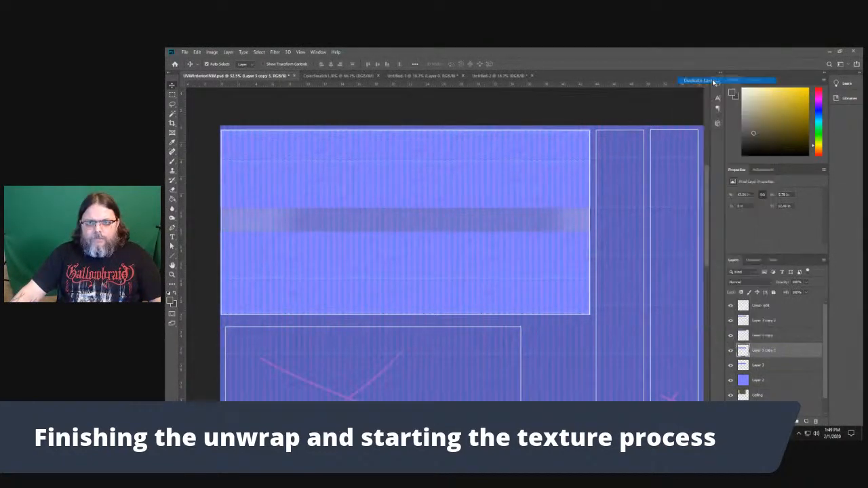
left_click(575, 156)
left_click_drag(510, 259, 507, 218)
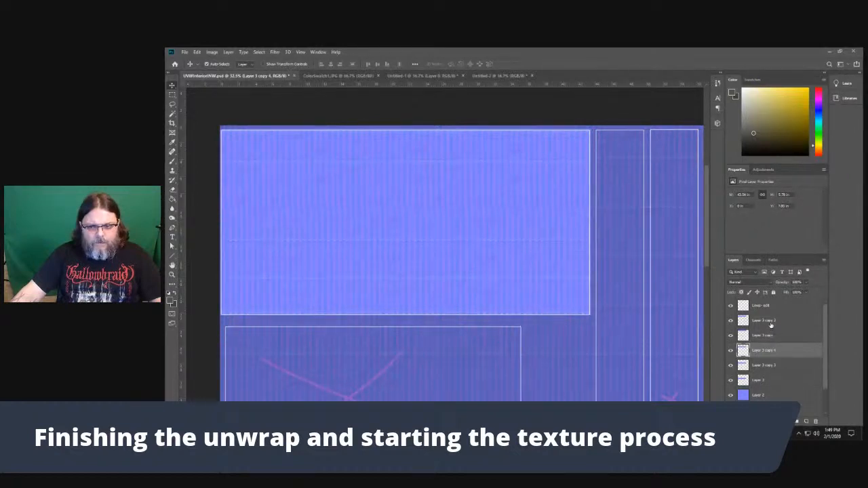
Duplicate Layer 3 copy 2 and move the duplicate down over the middle of the ceiling area
left_click(771, 325)
right_click(770, 324)
left_click(685, 160)
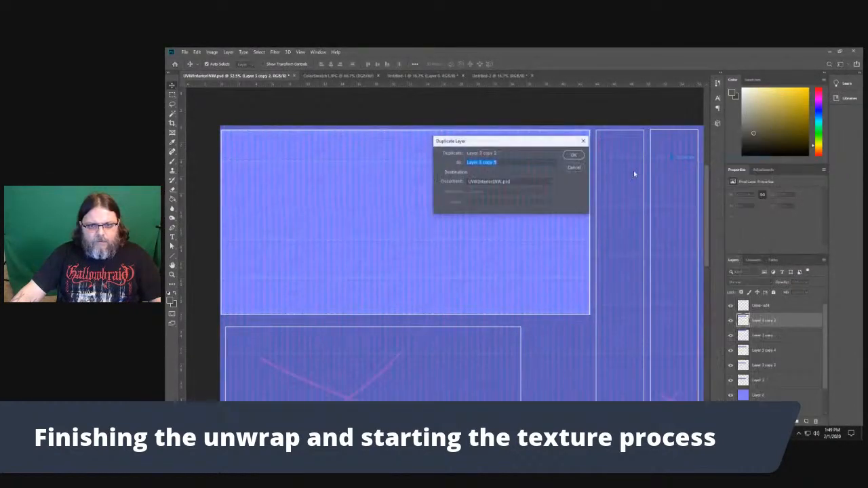
left_click(573, 155)
left_click_drag(442, 184, 436, 209)
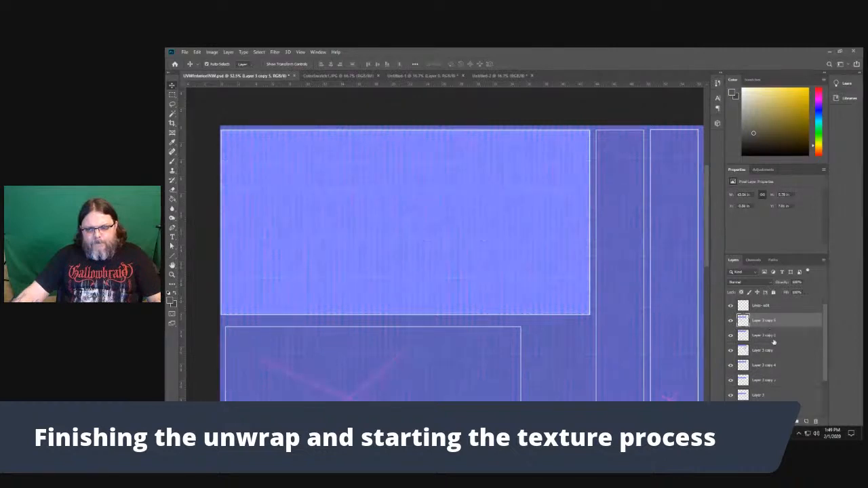
Delete Layer 3 copy and copies 2, 3 and 4, and move the remaining copy up to the ceiling outline's upper edge
left_click(767, 383)
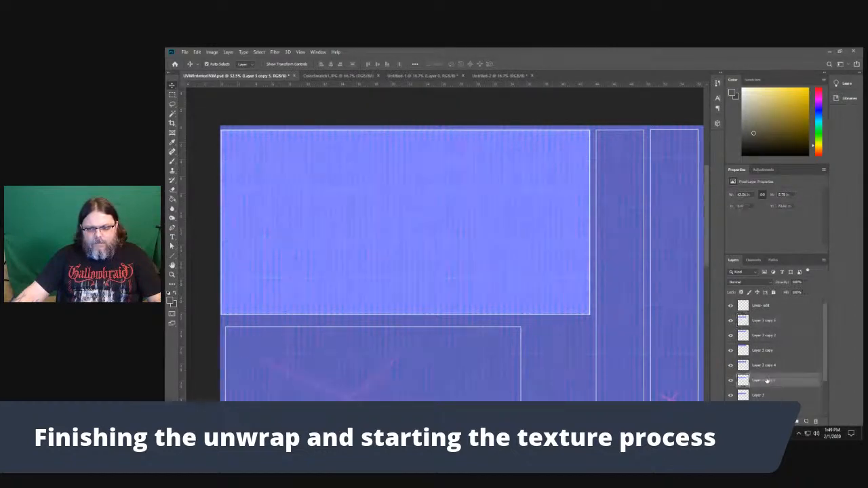
left_click(766, 367, "shift")
left_click(764, 339, "ctrl")
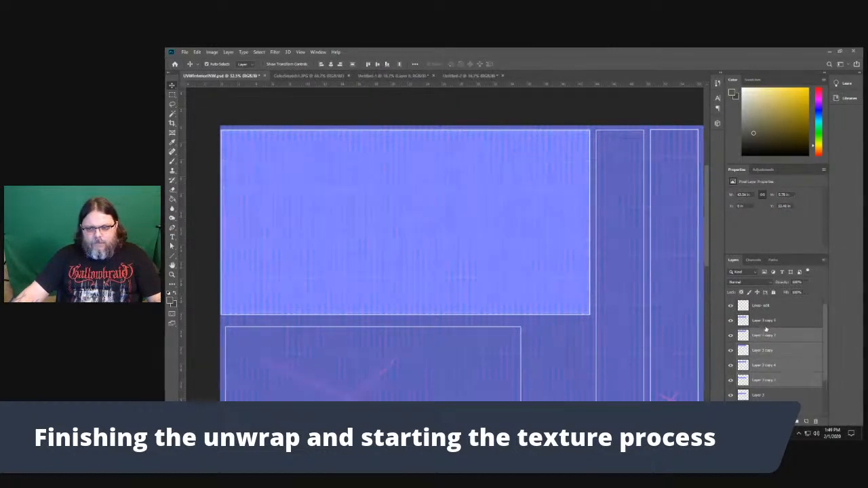
key("Delete")
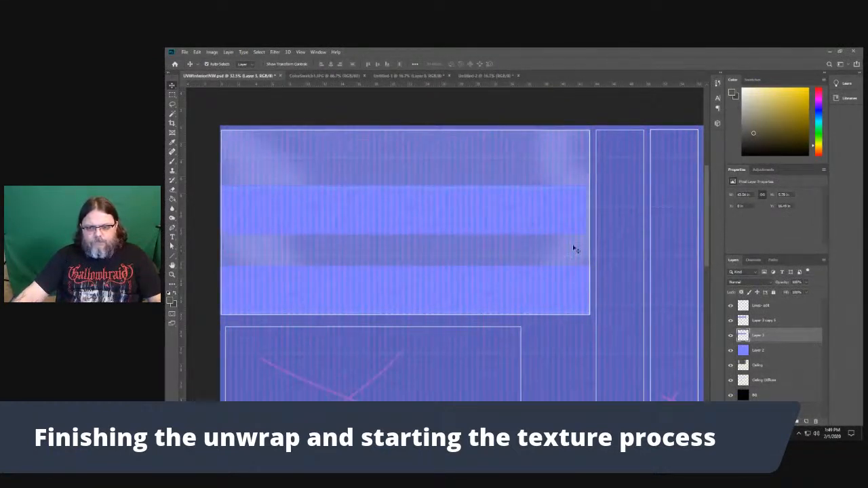
left_click_drag(533, 210, 536, 156)
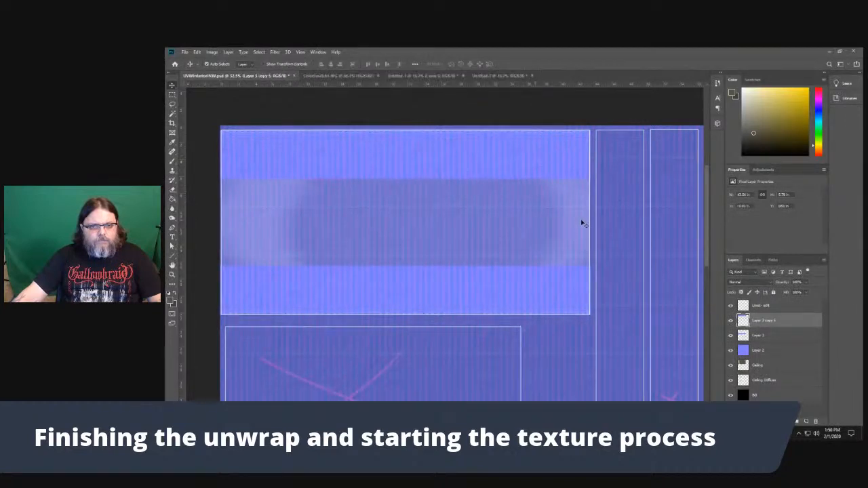
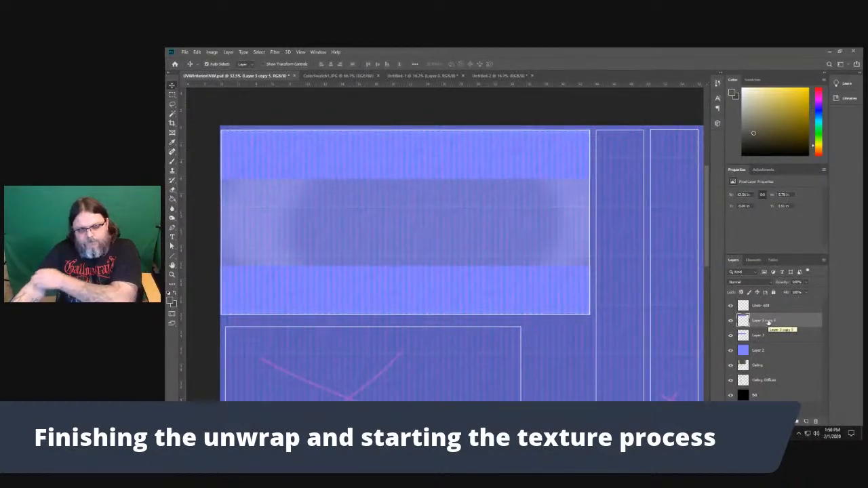
Select a rectangular strip directly below the ceiling outline, spanning its full width, and try to copy it from the active strip copy's layer
scroll(592, 360, "down", 2)
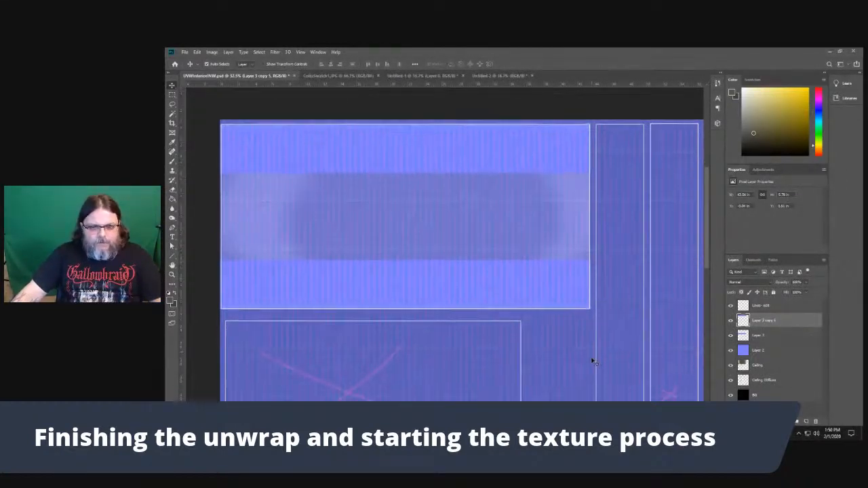
key("m")
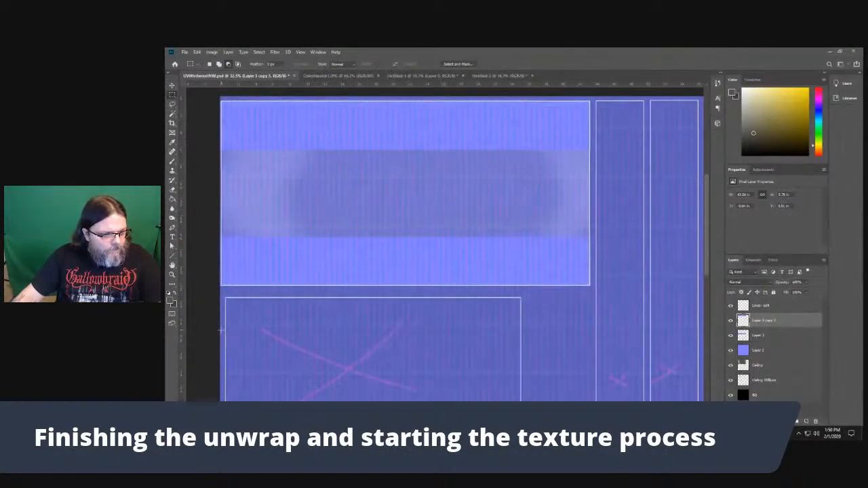
left_click_drag(227, 330, 588, 374)
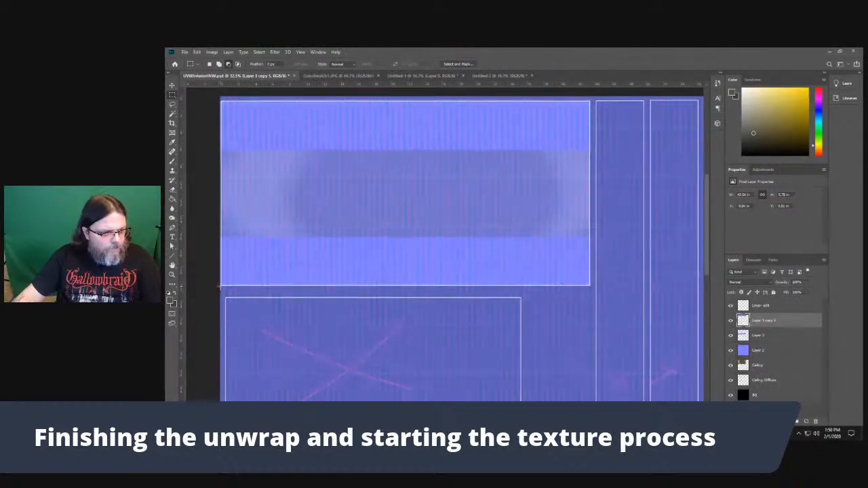
left_click_drag(220, 286, 590, 320)
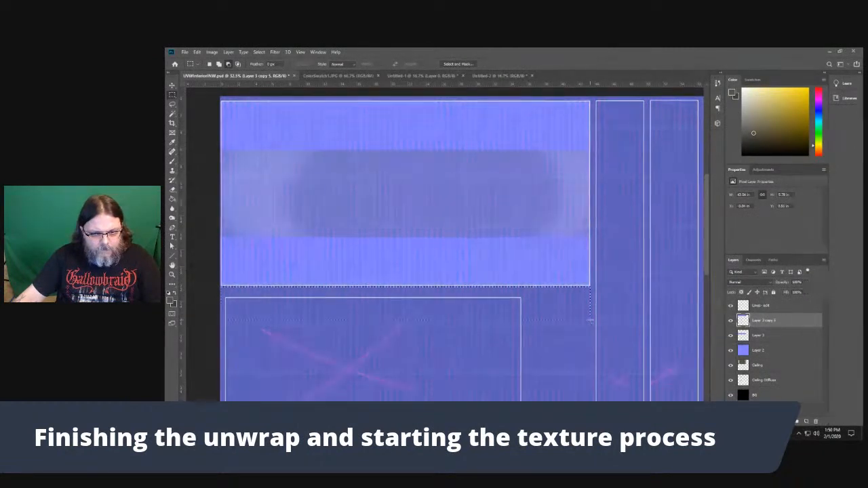
key("ctrl+c")
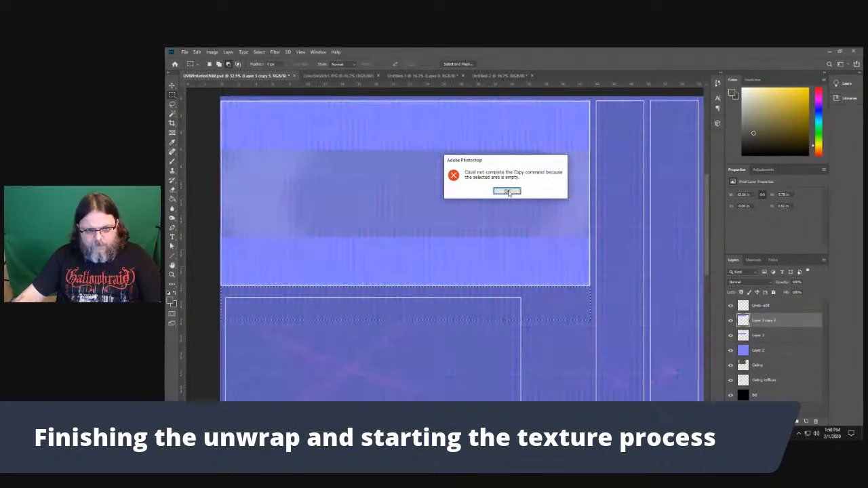
Dismiss the copy error, hide Layer 3 and Layer 3 copy 5, and make Layer 2 active with nothing selected
left_click(506, 191)
left_click(731, 335)
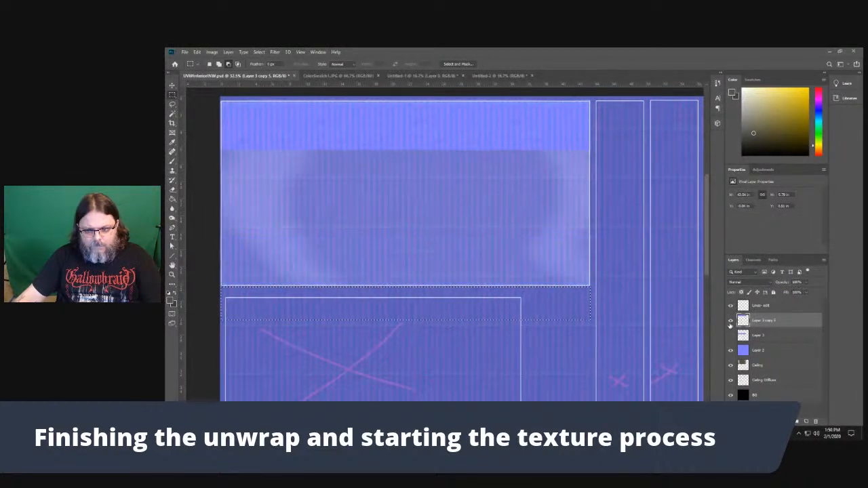
left_click(731, 320)
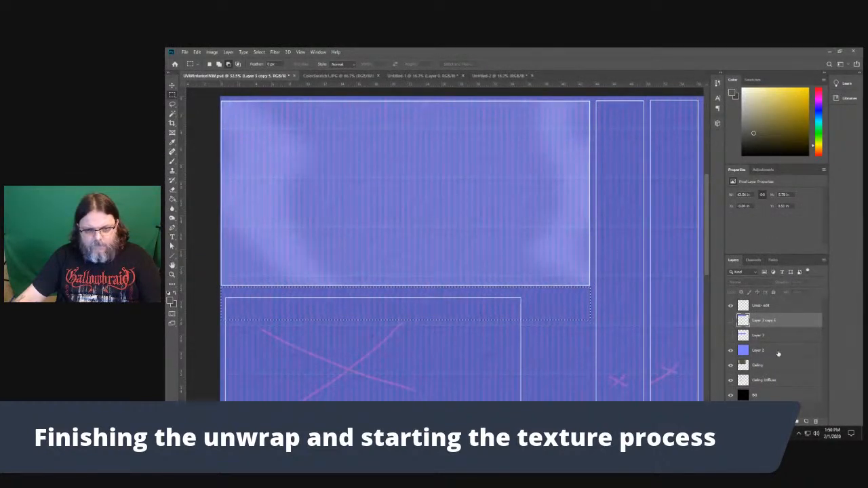
left_click(773, 352)
key("ctrl+f")
left_click(455, 304)
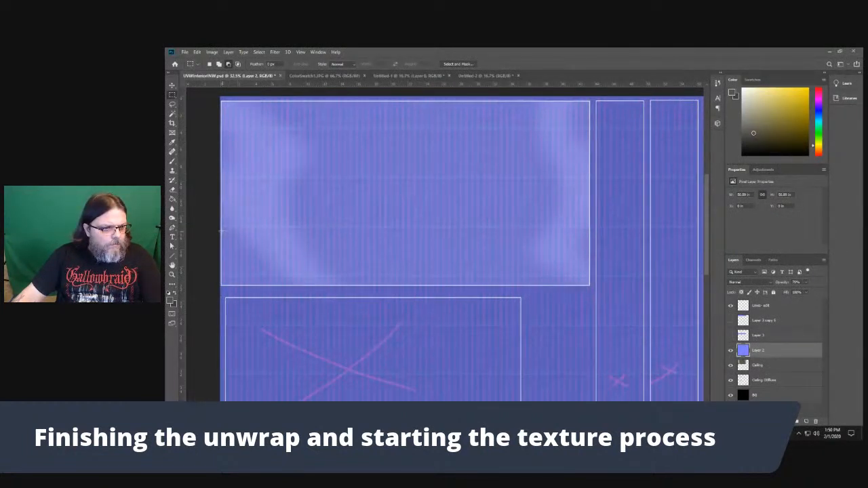
Copy a full-width strip near the lower edge of the large upper panel from Layer 2 onto a new layer named Top CEnter Norm
left_click_drag(220, 231, 591, 276)
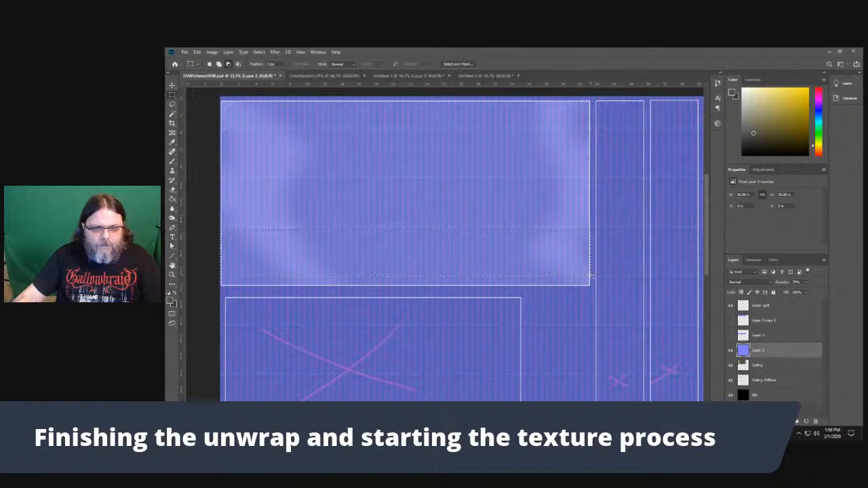
key("ctrl+shift+alt+n")
key("alt+BackSpace")
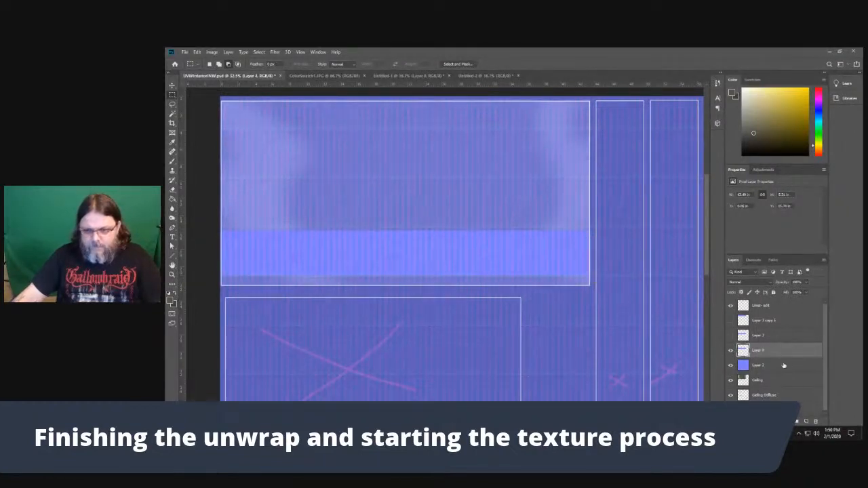
double_click(758, 350)
type("Top CEnter Norm")
key("Return")
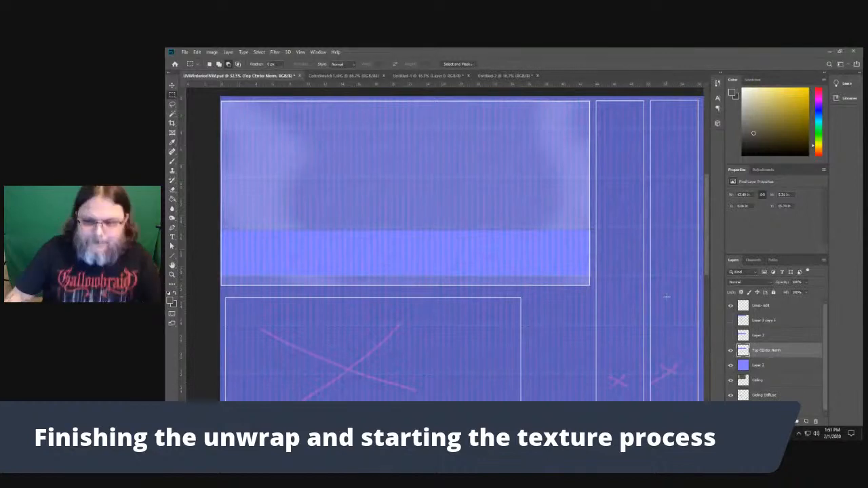
Show the hidden strip layers and place Top CEnter Norm in the middle of the gap between them, above both in layer order
left_click(731, 320)
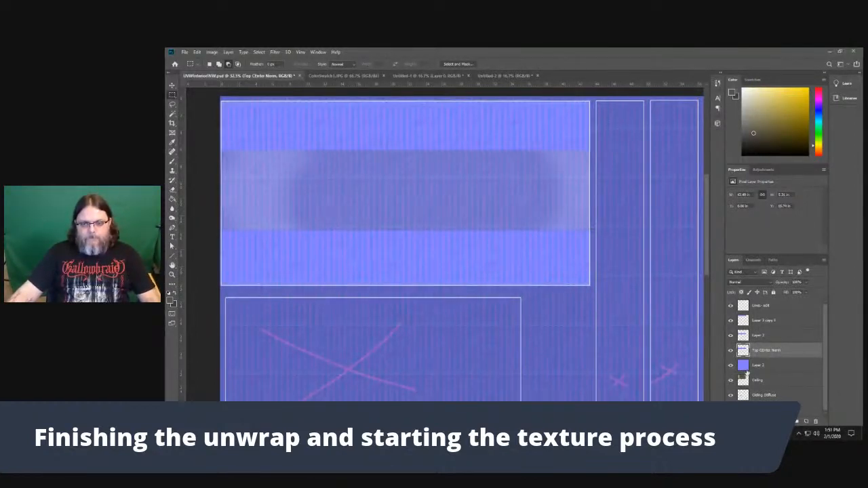
left_click_drag(451, 269, 445, 253)
left_click(173, 86)
key("v")
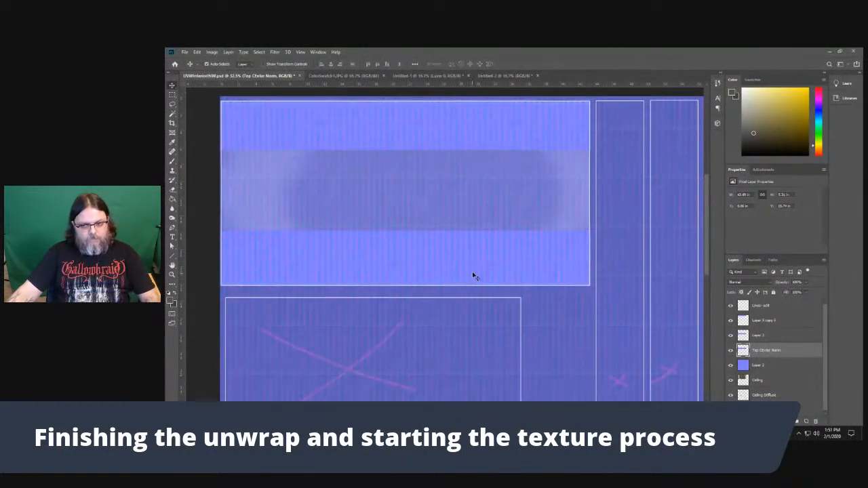
mouse_move(476, 274)
left_mouse_down()
mouse_move(471, 238)
mouse_move(478, 269)
left_mouse_up()
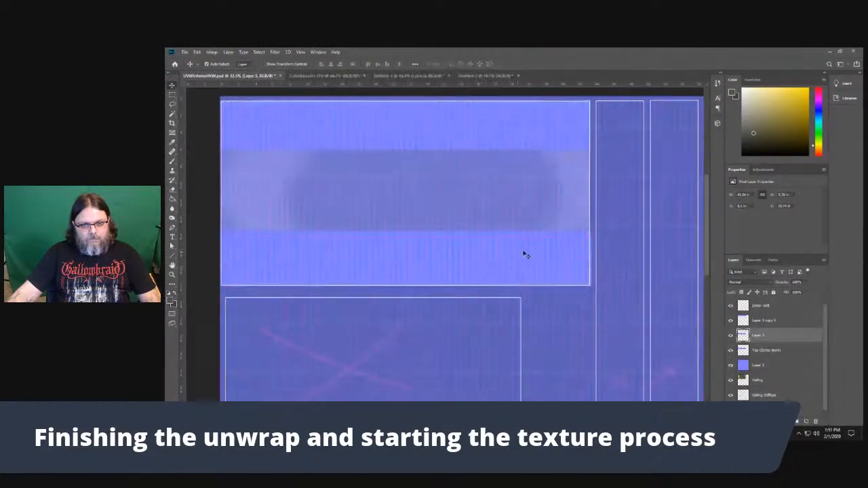
left_click_drag(533, 238, 531, 171)
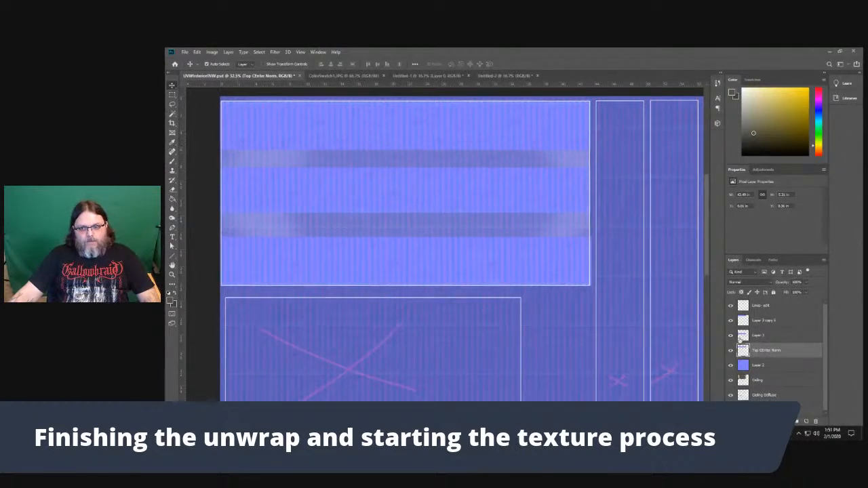
left_click_drag(777, 351, 782, 321)
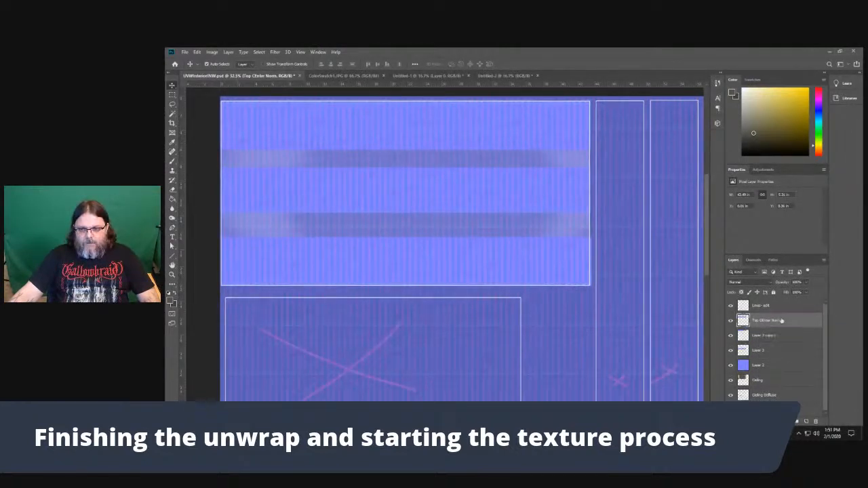
Duplicate Layer 3 copy 5 as Layer 3 copy 6 and move the duplicate down to cover the gap above the center strip
right_click(764, 340)
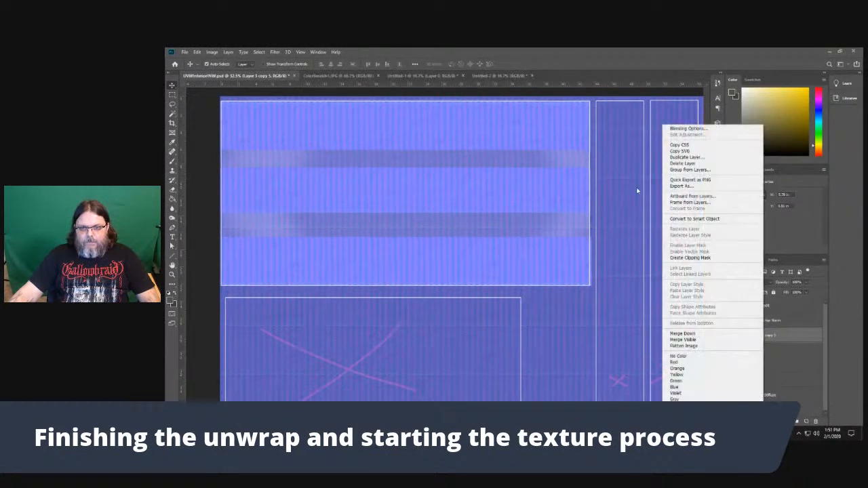
left_click(676, 159)
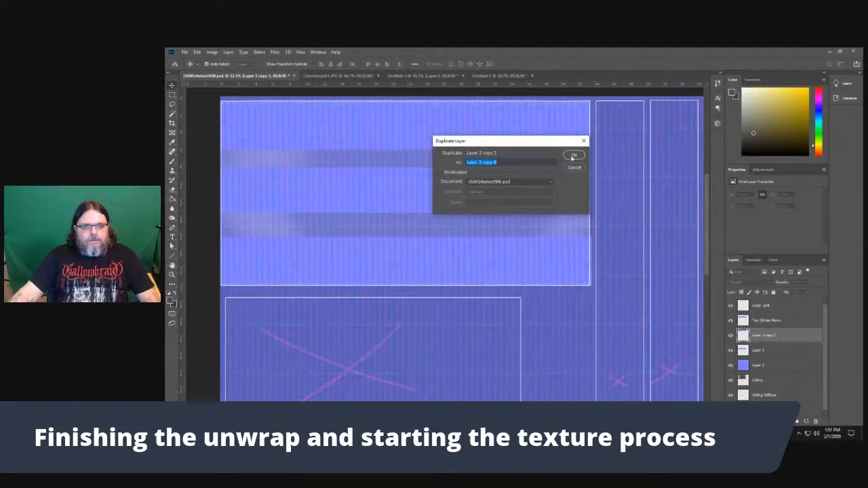
left_click(573, 156)
left_click_drag(485, 194, 484, 186)
key("ctrl+z")
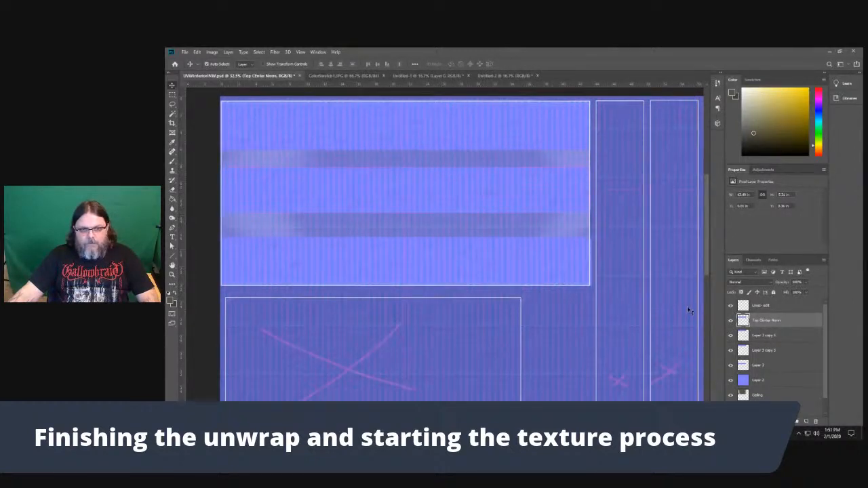
left_click(739, 335)
left_click_drag(514, 145, 509, 171)
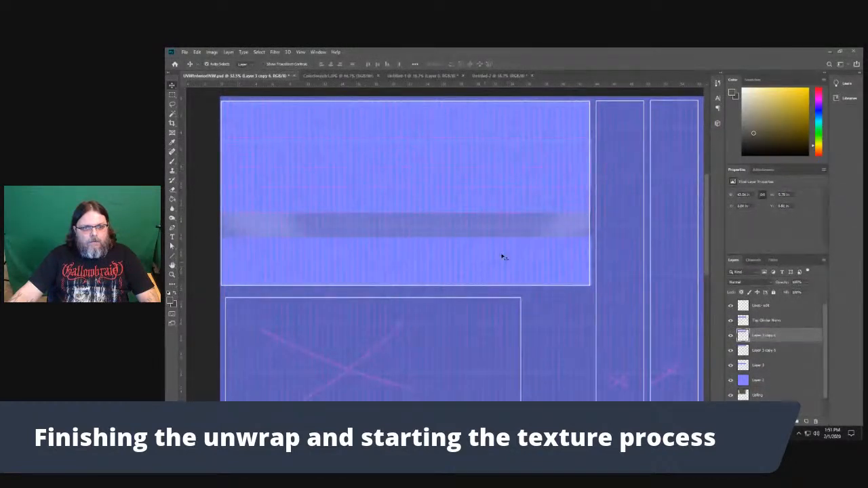
Duplicate Layer 3 as Layer 3 copy and move the duplicate up to cover the gap below the center strip
left_click(768, 366)
right_click(774, 369)
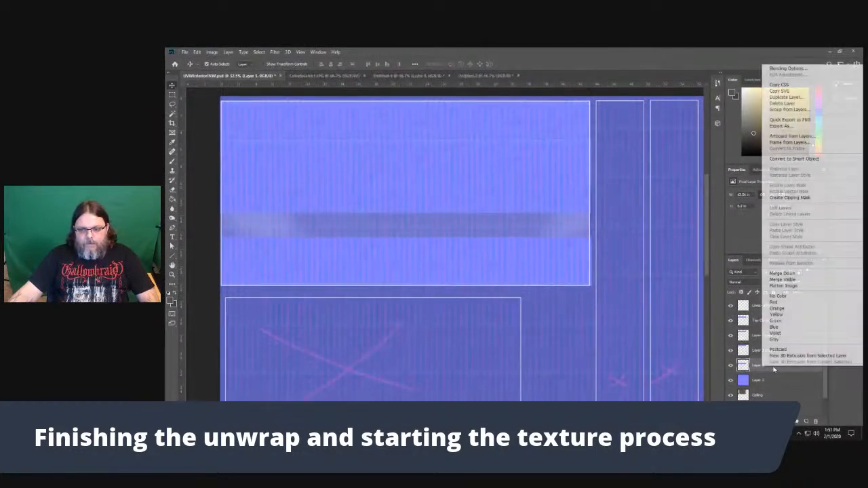
left_click(786, 97)
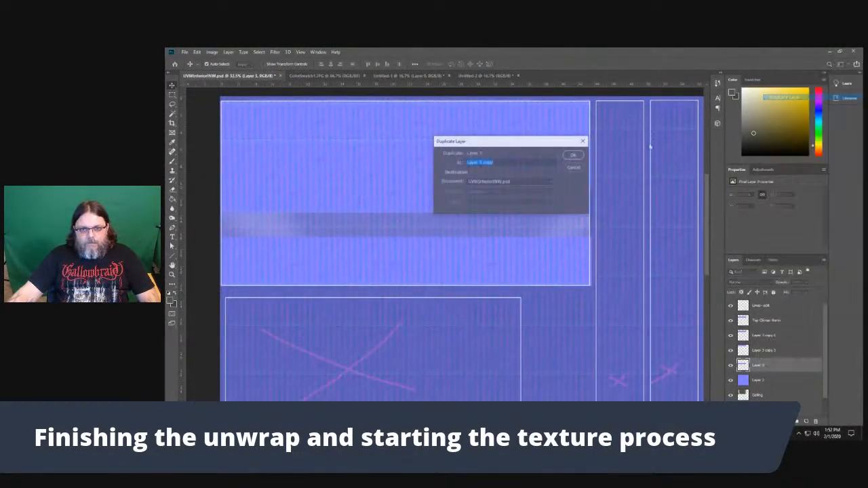
left_click(576, 152)
left_click_drag(512, 276, 509, 237)
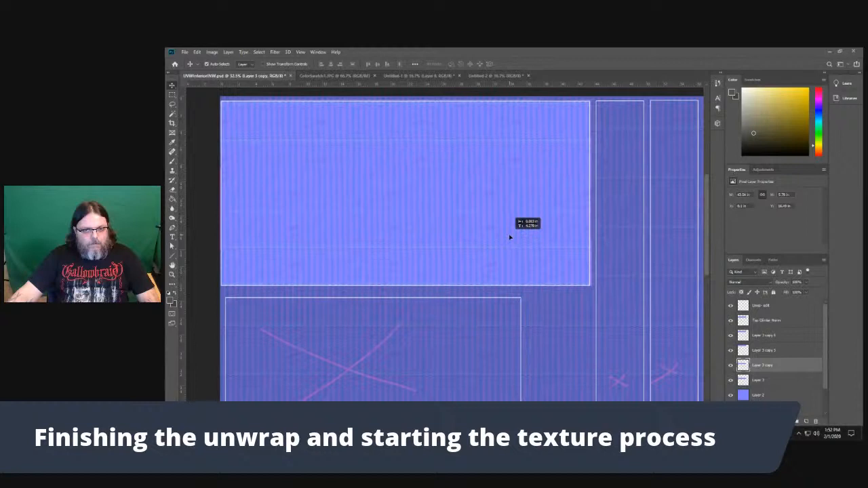
left_click_drag(510, 238, 511, 236)
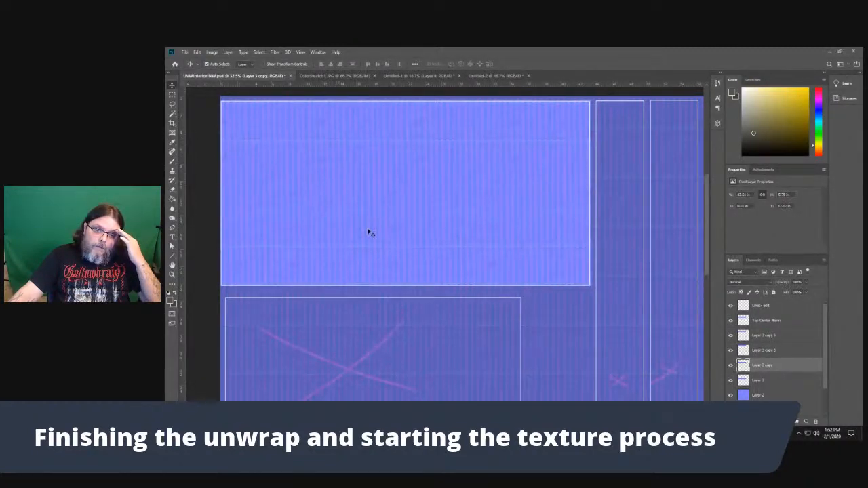
Duplicate Layer 3 copy as Layer 3 copy 2 and move the new strip up toward the panel's center
left_click(779, 396)
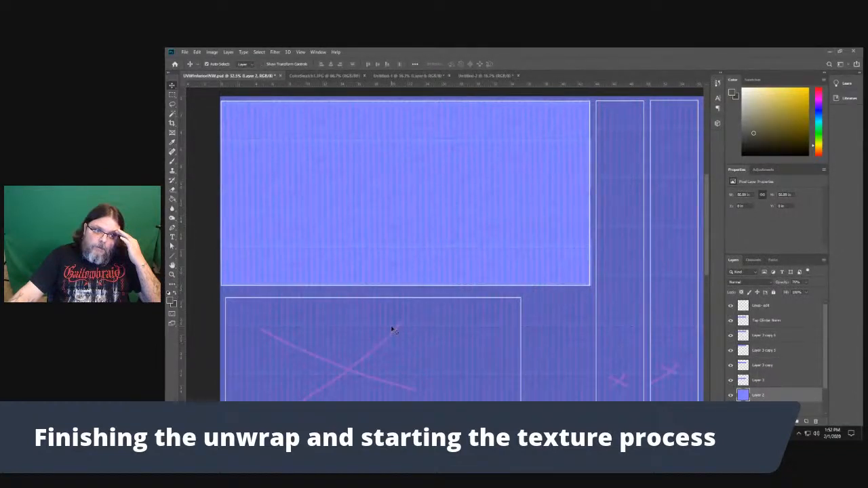
left_click(777, 367)
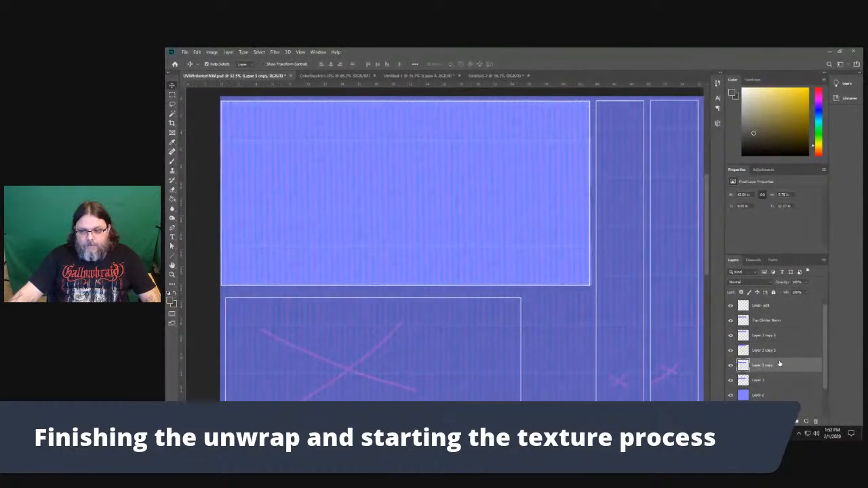
right_click(779, 364)
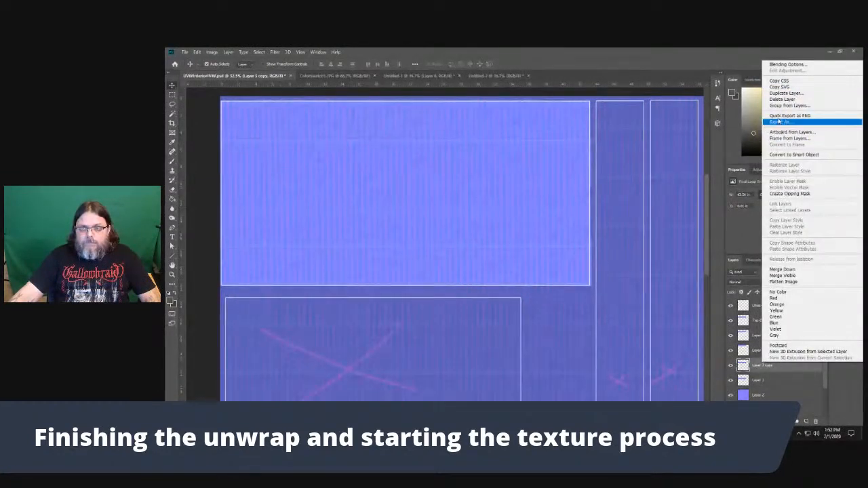
left_click(785, 93)
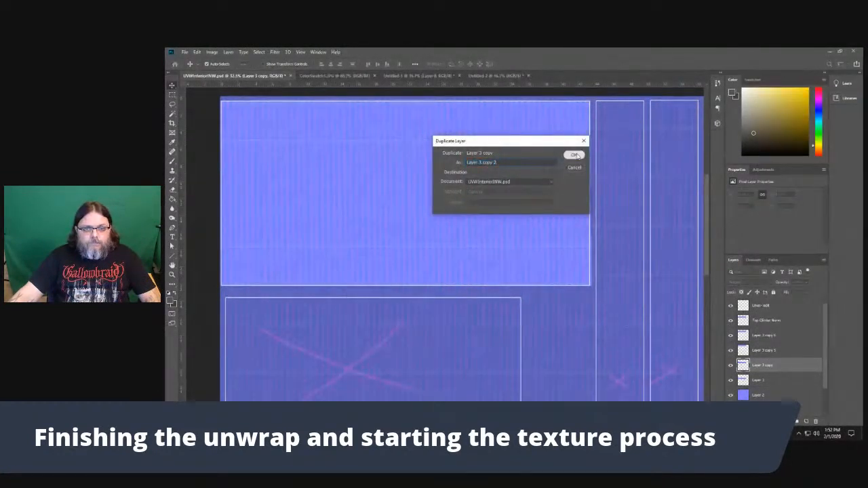
left_click(574, 155)
left_click_drag(488, 235, 488, 204)
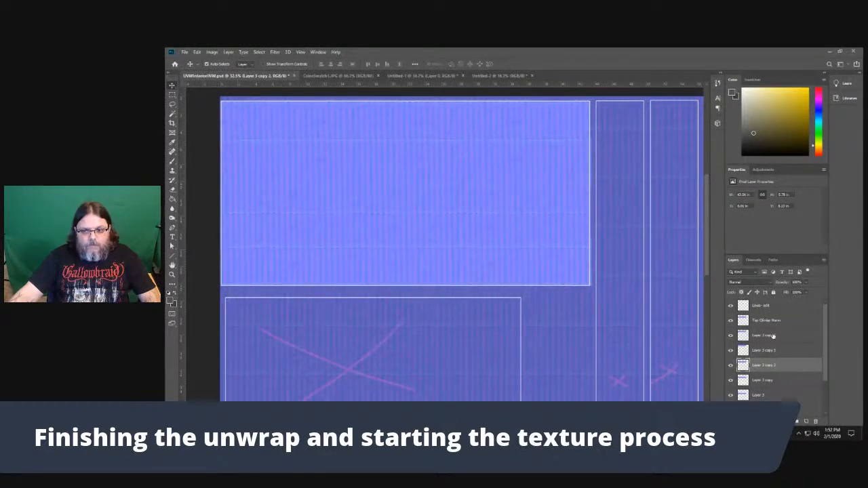
Duplicate Layer 3 copy 6 and move the new strip slightly down within the upper half of the panel
right_click(773, 336)
left_click(687, 158)
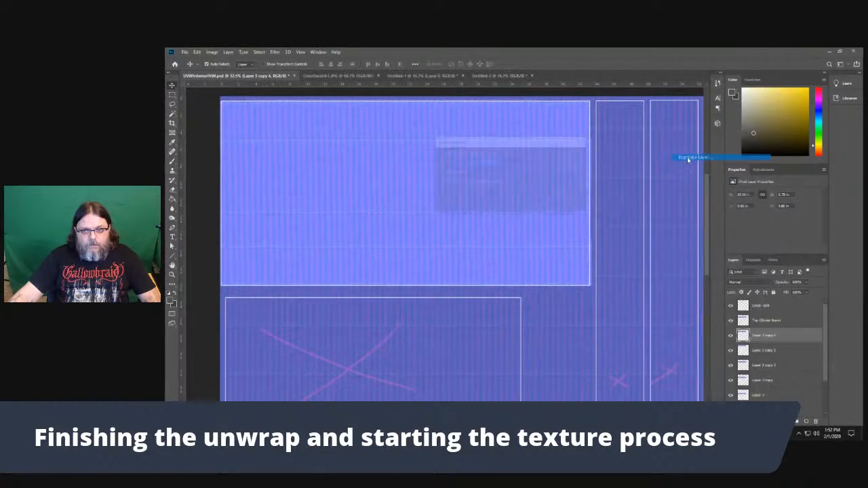
key("Return")
left_click_drag(469, 147, 468, 162)
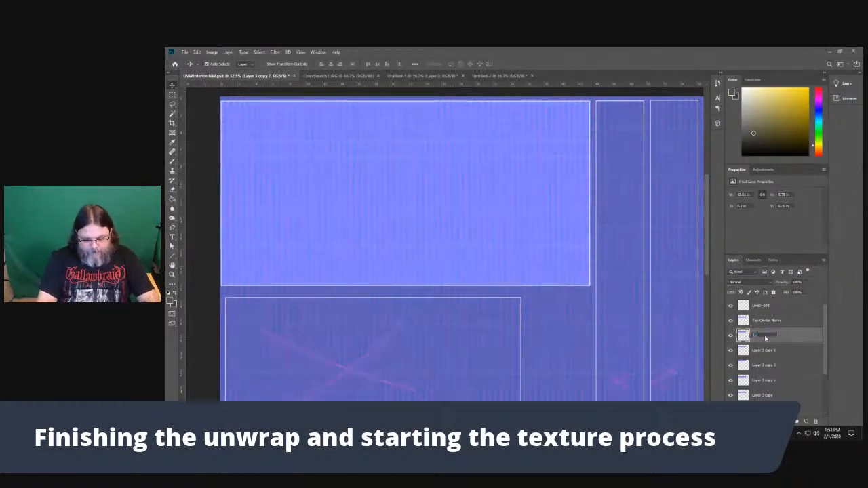
Rename the newest duplicate Top center right and Layer 3 copy 2 Top center left, stacking Top center left directly below Top center right
key("Return")
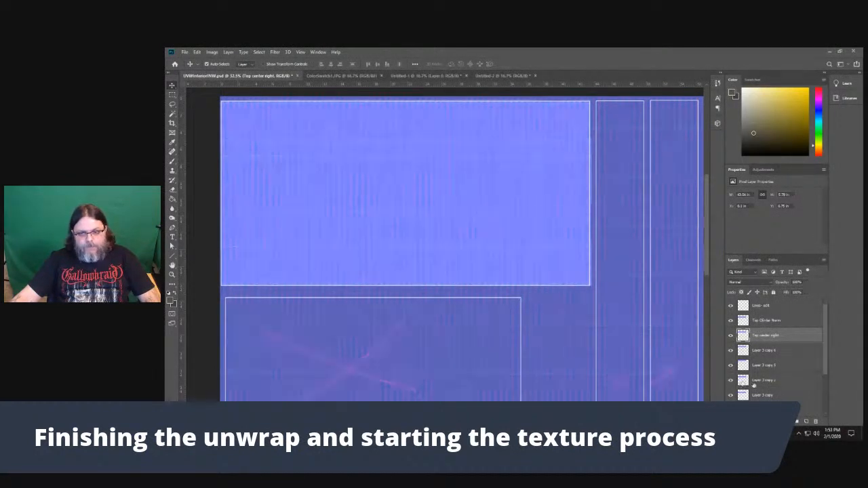
double_click(765, 380)
type("Top")
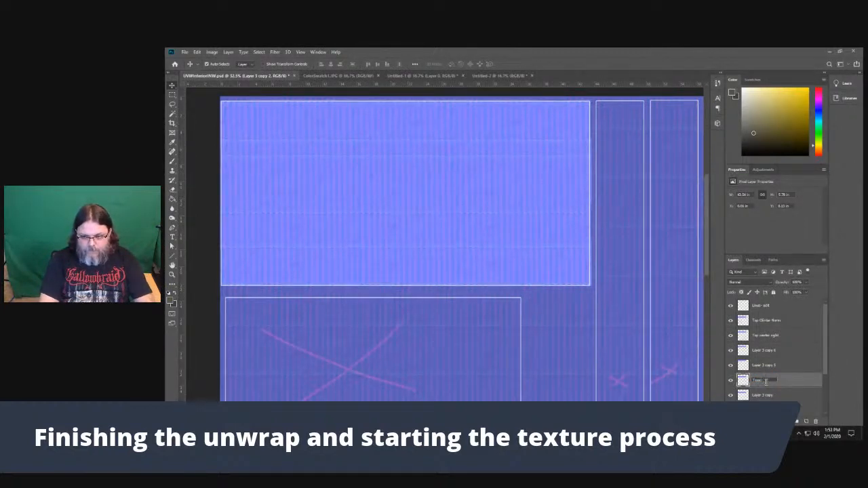
type(" center left")
key("Return")
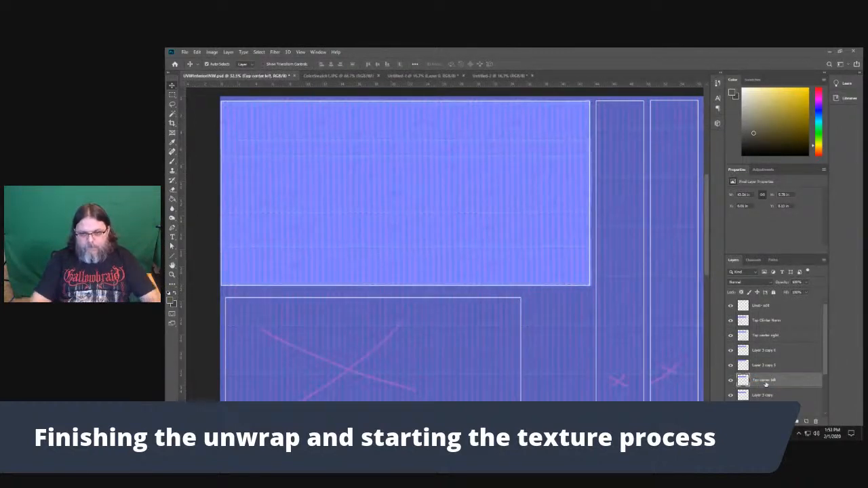
left_click_drag(765, 382, 765, 344)
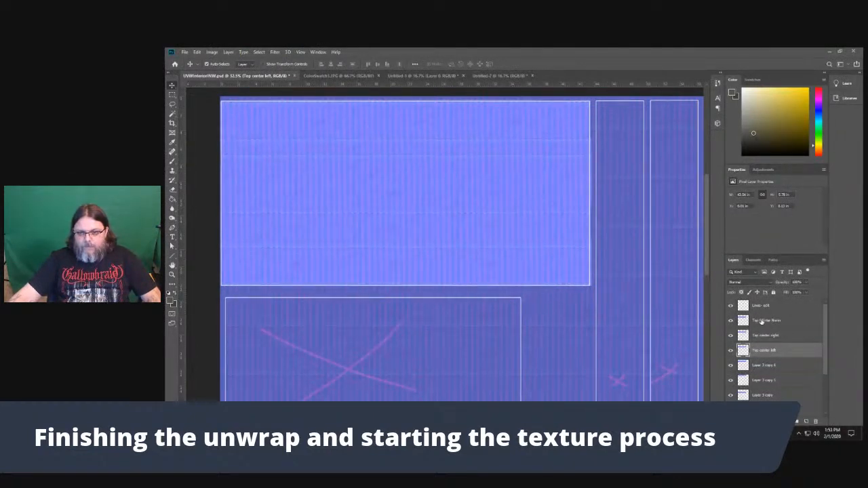
Select Top CEnter Norm, Top center right and Top center left together and move them slightly down
left_click(762, 321)
left_click(773, 336, "ctrl")
left_click(775, 350, "ctrl")
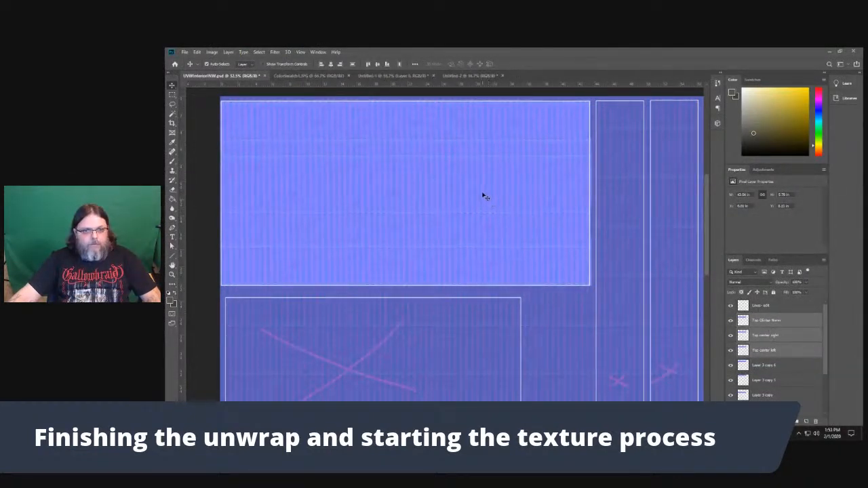
left_click_drag(483, 196, 480, 207)
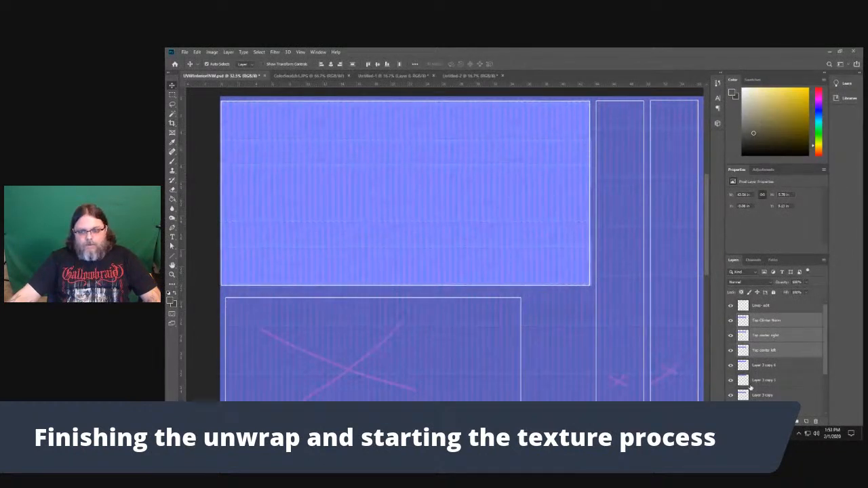
Merge all strip layers from Top CEnter Norm down to Layer 3 into one layer
scroll(752, 387, "down", 2)
left_click(770, 351)
scroll(773, 346, "up", 3)
left_click(773, 320)
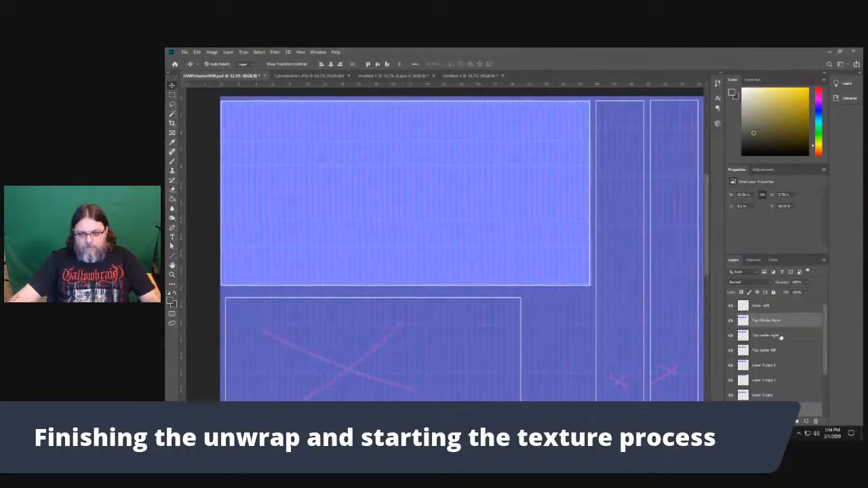
scroll(777, 348, "down", 3)
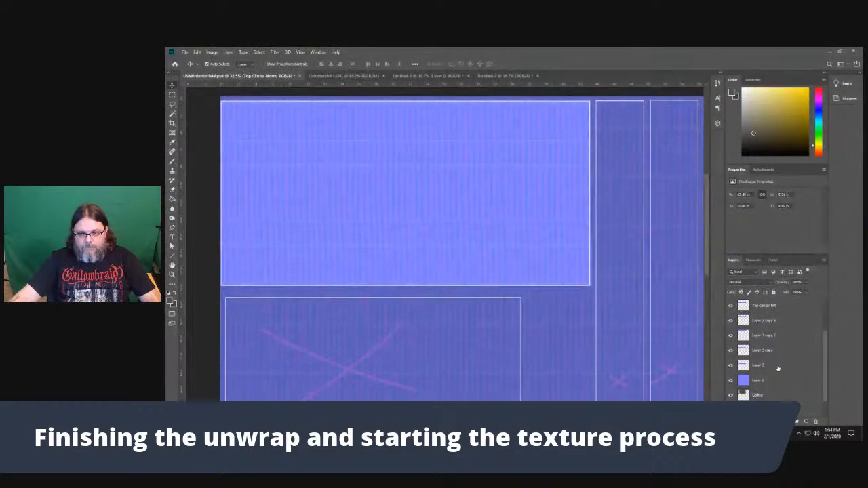
left_click(778, 366, "shift")
key("ctrl+e")
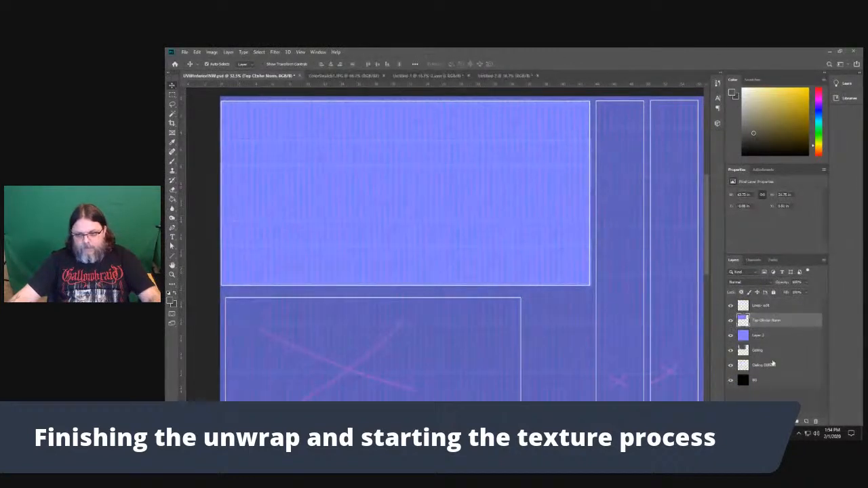
Hide Layer 2 and save a PNG copy of the texture named NormalWIP
left_click(731, 336)
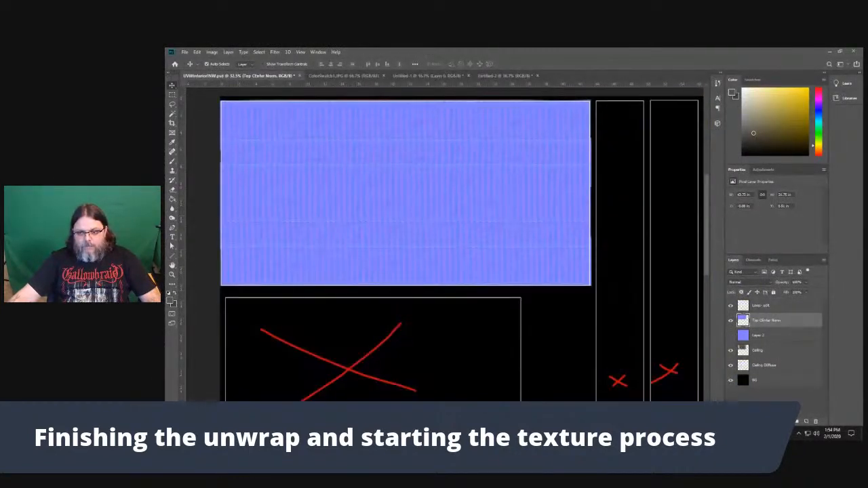
left_click(184, 53)
left_click(200, 134)
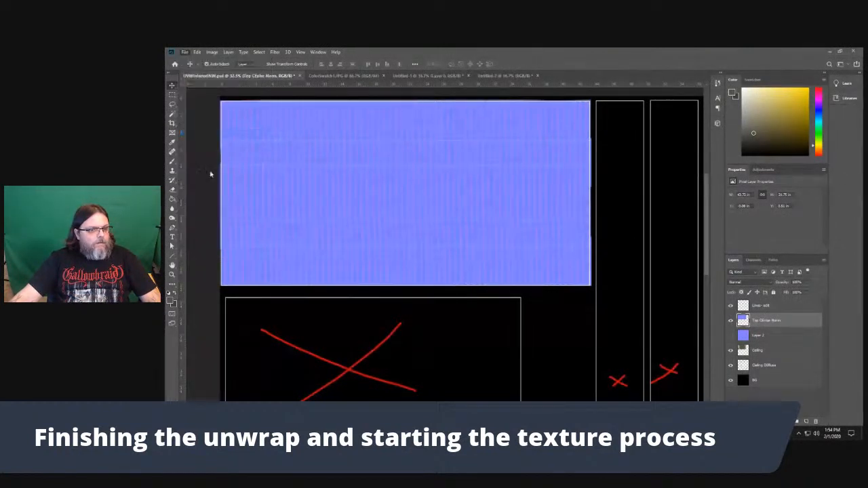
left_click(444, 232)
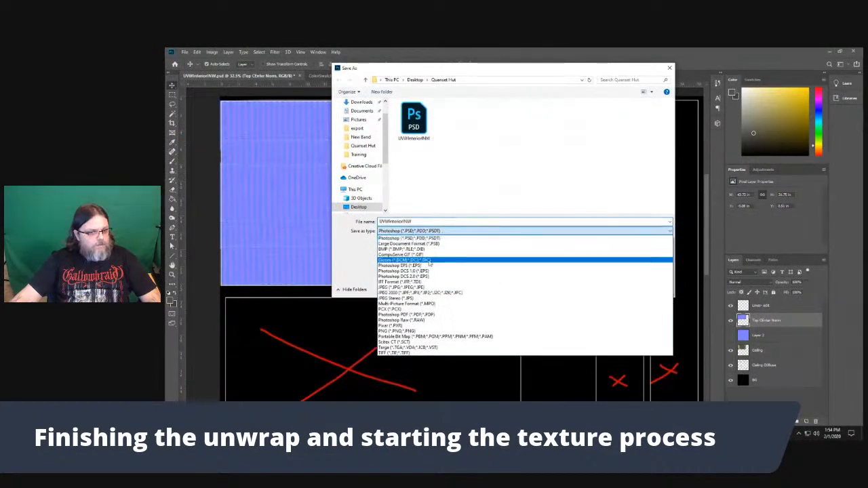
left_click(419, 331)
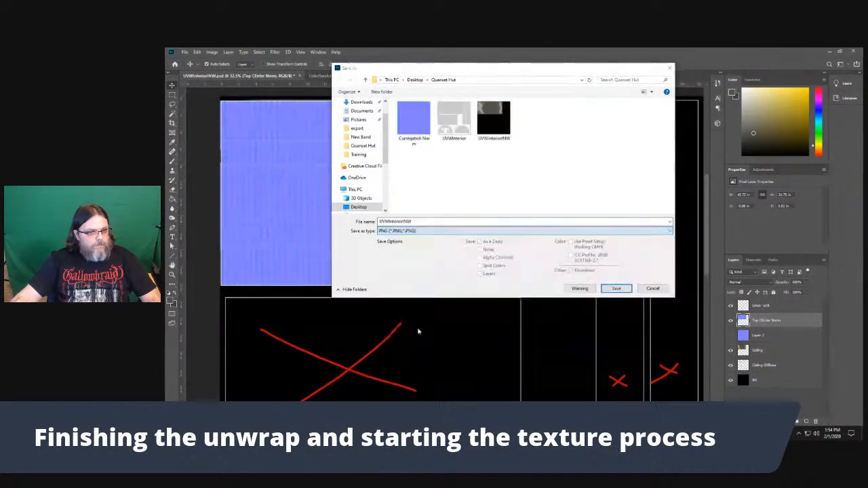
left_click(421, 221)
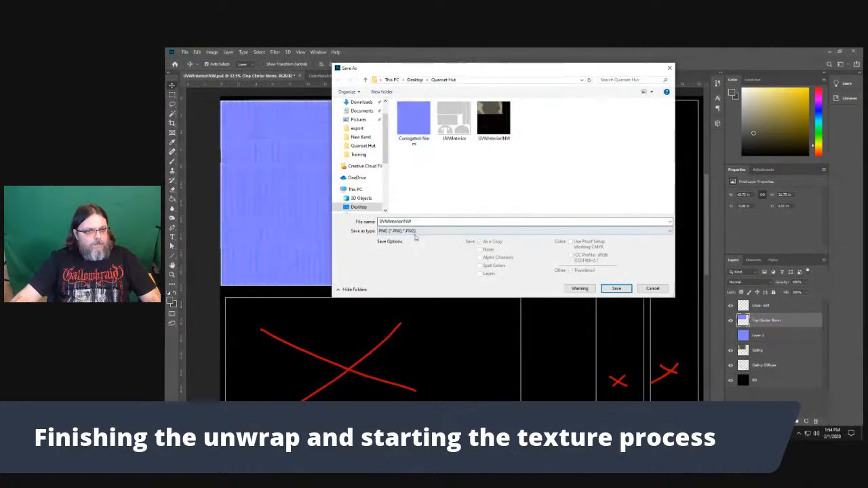
left_click_drag(418, 221, 359, 222)
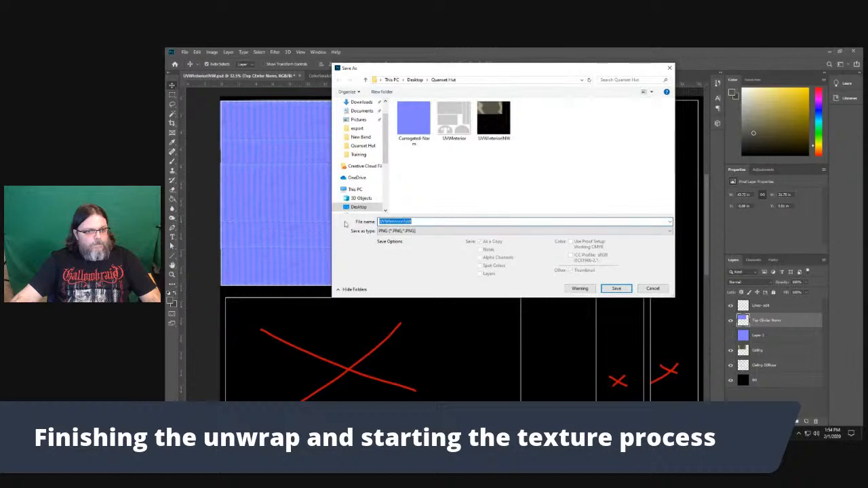
type("N")
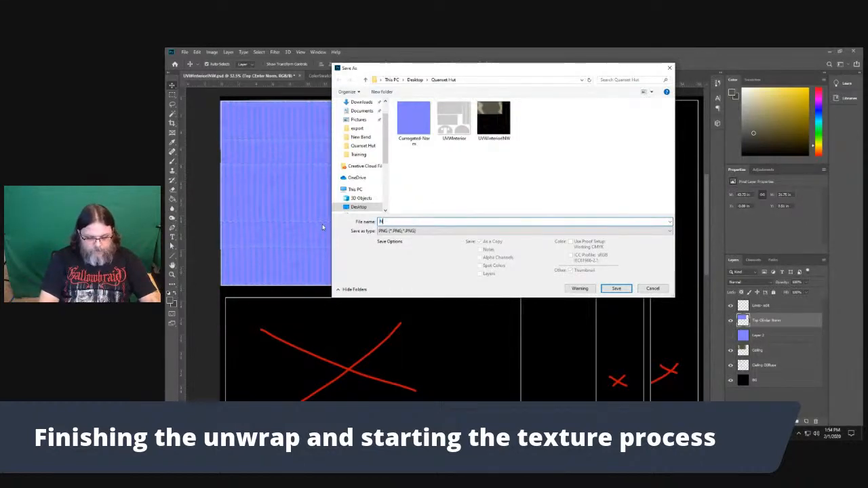
type("ormalWIP")
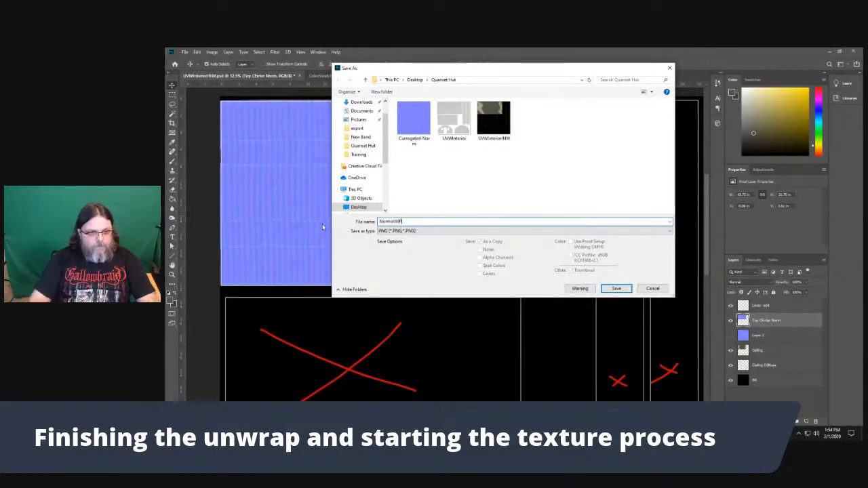
left_click(624, 289)
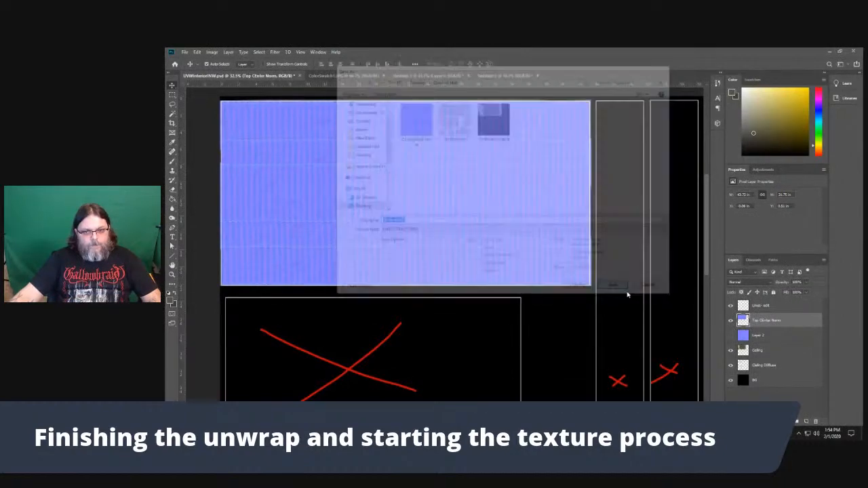
left_click(529, 165)
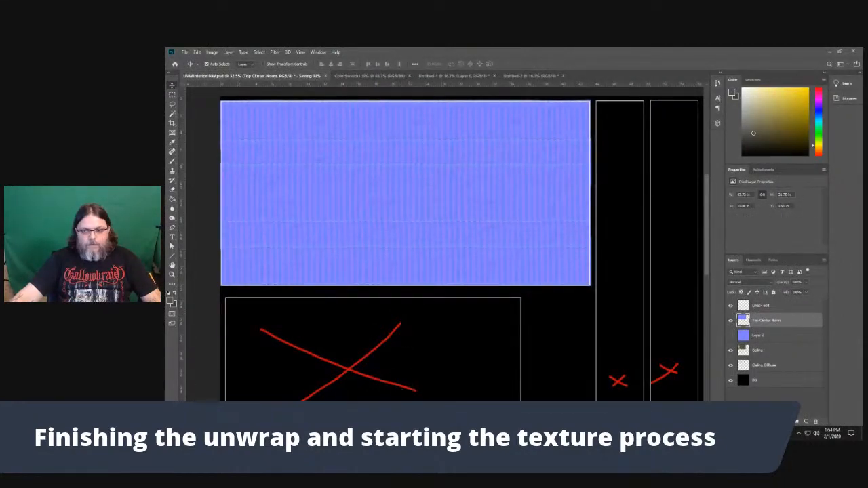
Switch to Blender and load NormalWIP.png into the image texture node that feeds the Normal Map node
left_click(829, 52)
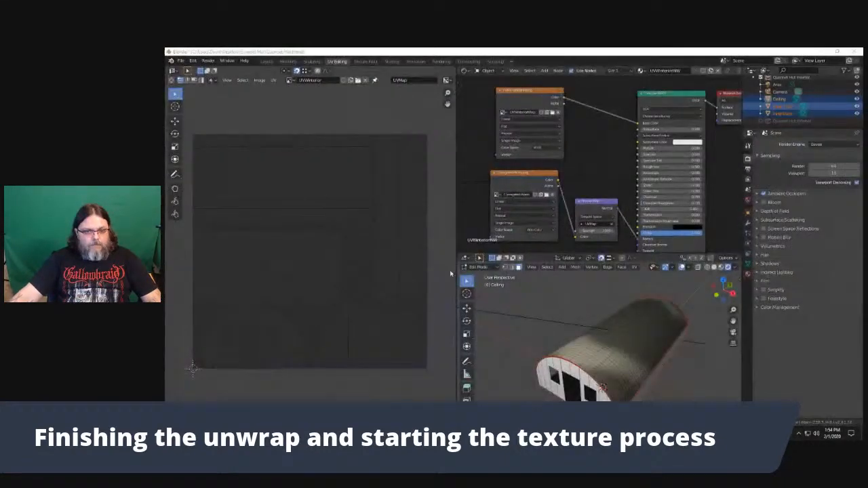
left_click(546, 195)
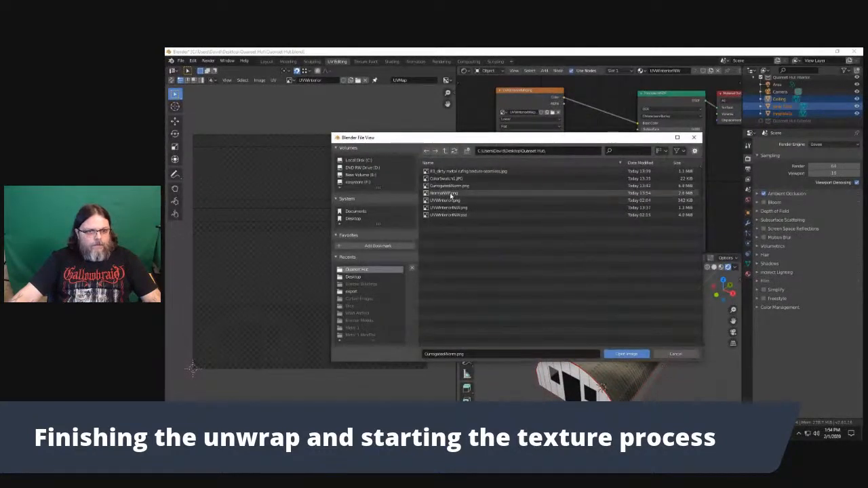
double_click(450, 196)
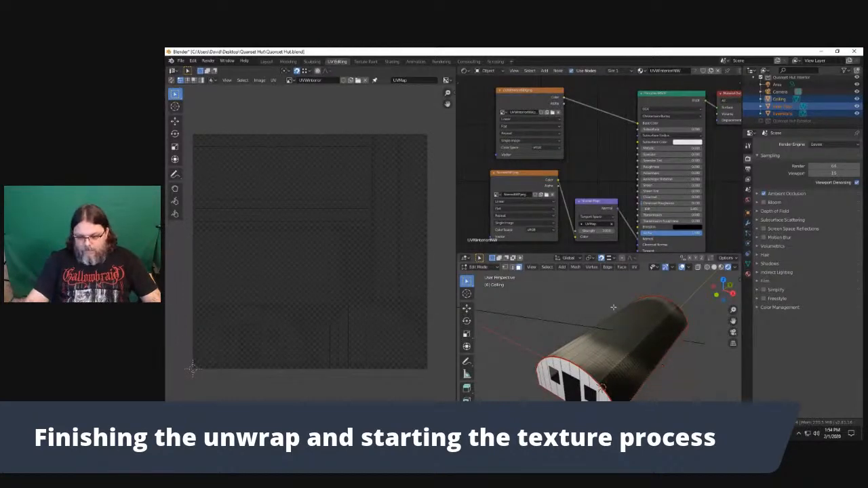
Render the hut and inspect the normal-map seams on the ceiling up close
key("F12")
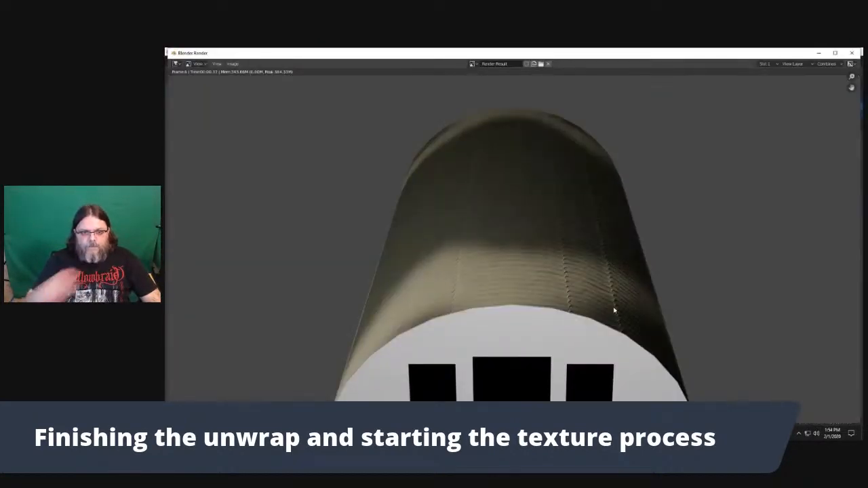
left_click(854, 55)
left_click_drag(624, 384, 621, 350)
scroll(653, 363, "up", 5)
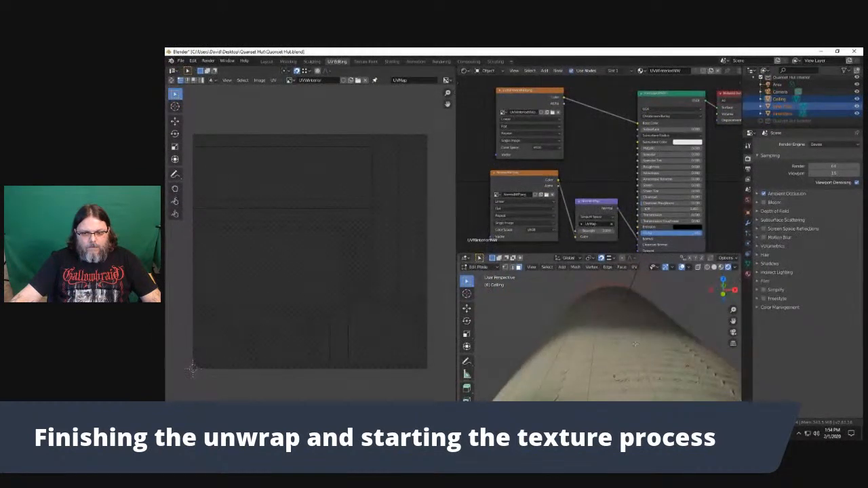
Try a strength of 1 on the Normal Map node
left_click(603, 232)
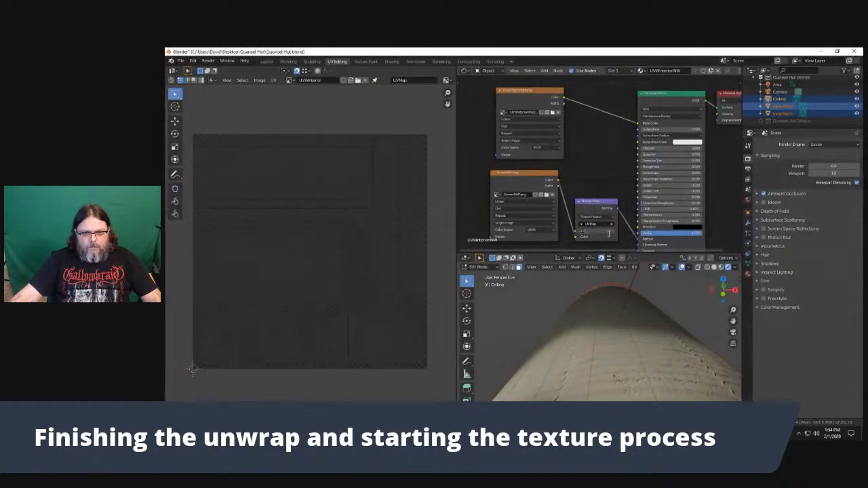
type("1")
key("Return")
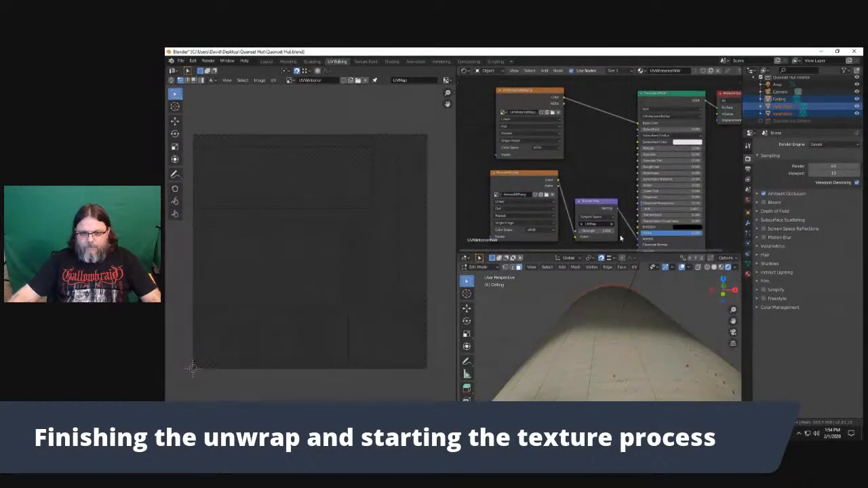
Set the Normal Map node's strength to 10 and render the hut to check the corrugation
left_click(607, 230)
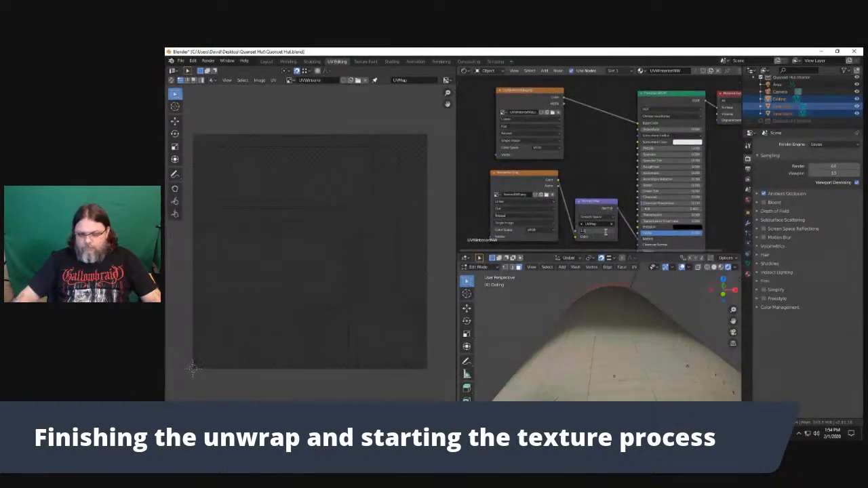
key("Return")
scroll(625, 312, "down", 6)
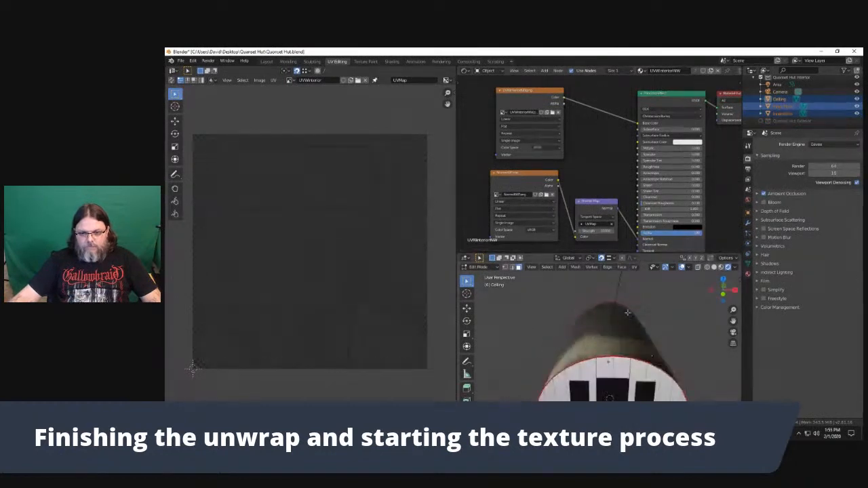
left_click_drag(626, 335, 630, 287)
key("F12")
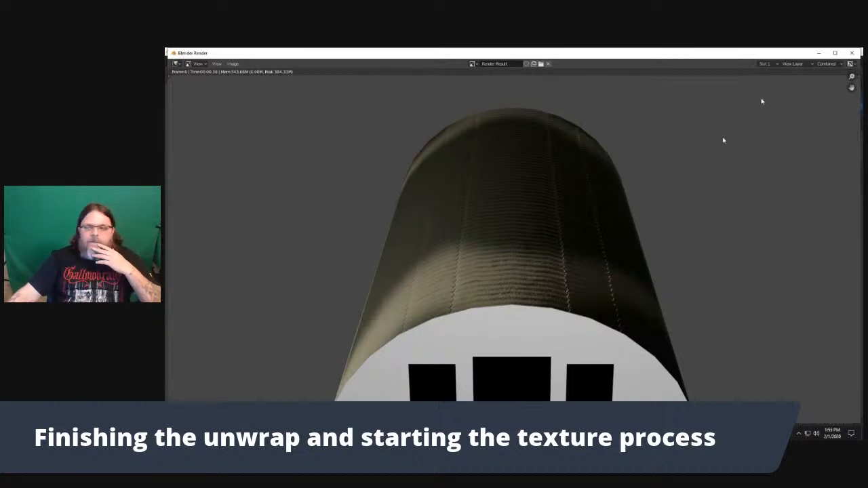
left_click(854, 55)
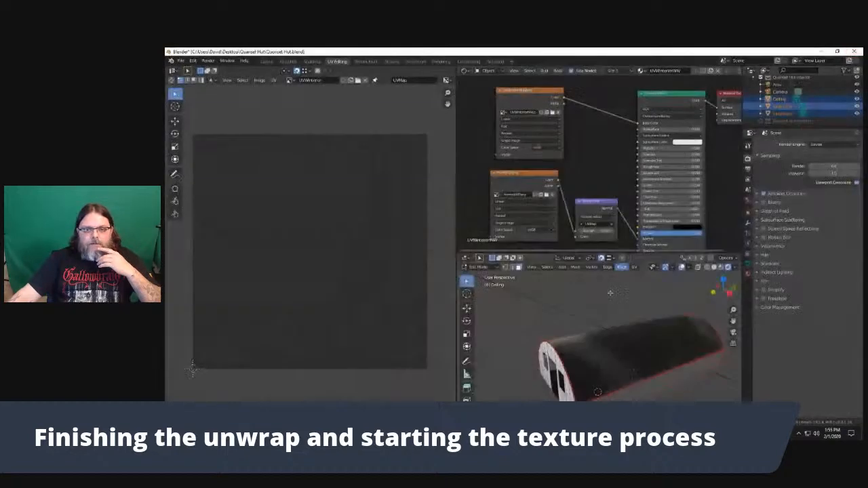
Switch the 3D view to solid shading and examine the ceiling's lengthwise faces
key("z")
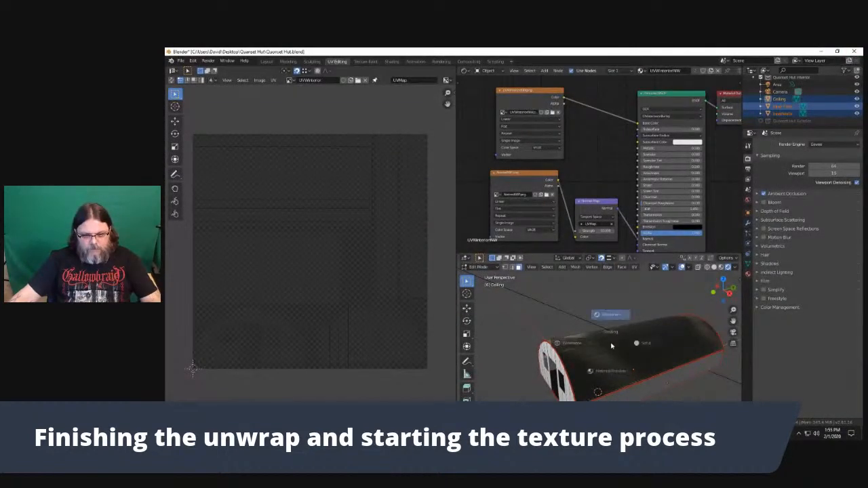
left_click(662, 341)
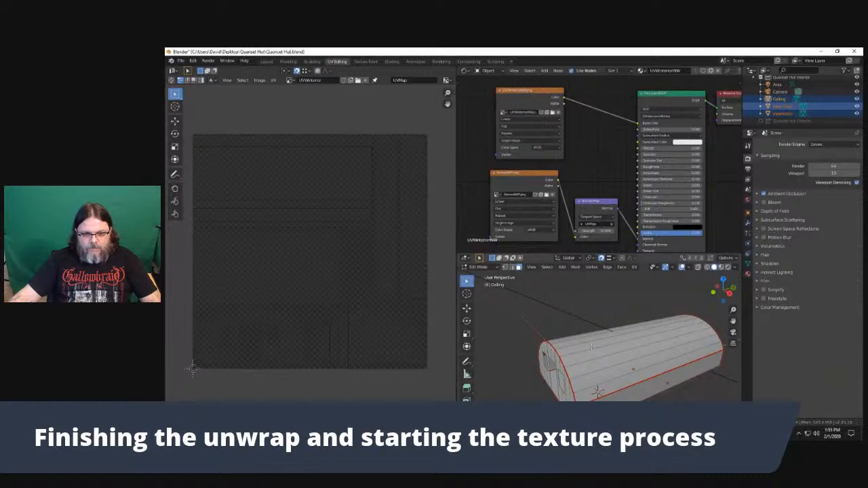
left_click_drag(590, 356, 646, 352)
scroll(647, 351, "down", 1)
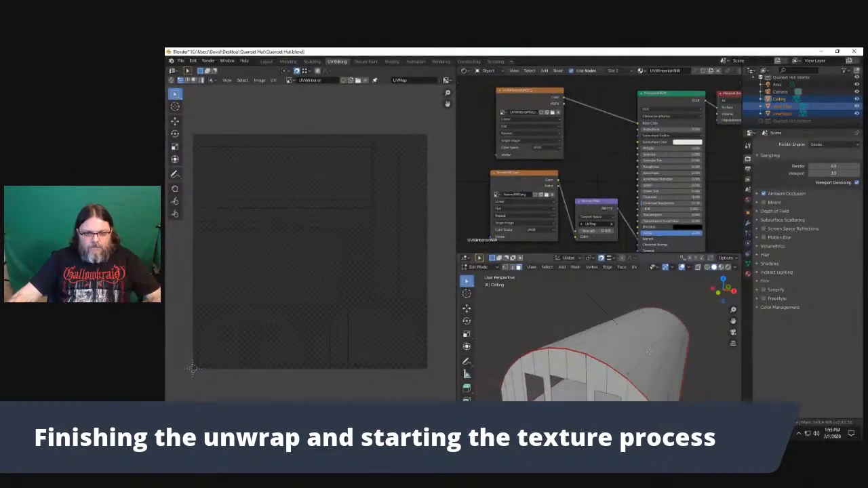
left_click_drag(645, 352, 615, 331)
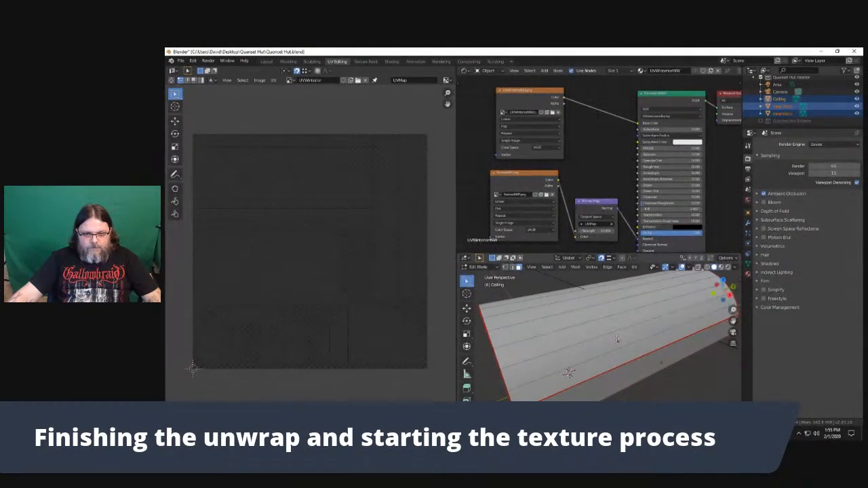
Turn the area holding the 3D view of the hut into a Shader Editor
left_click(494, 267)
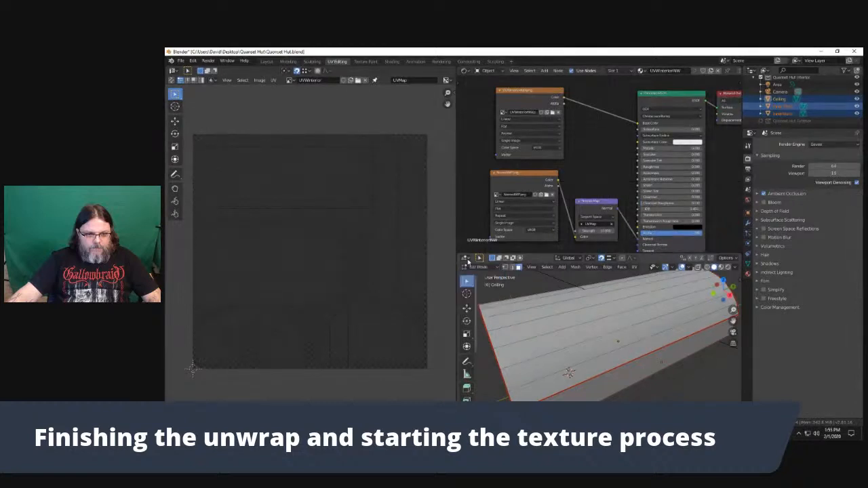
left_click(466, 259)
left_click(484, 312)
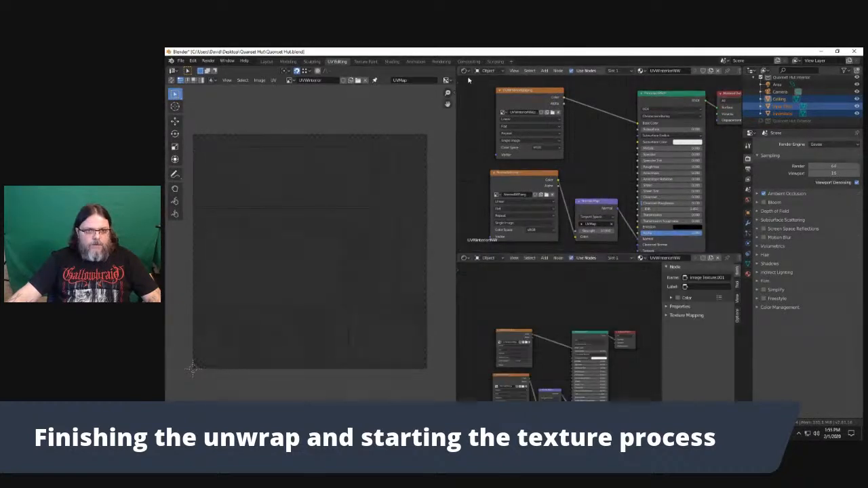
Turn the original Shader Editor area into a 3D Viewport showing the whole hut
left_click(466, 71)
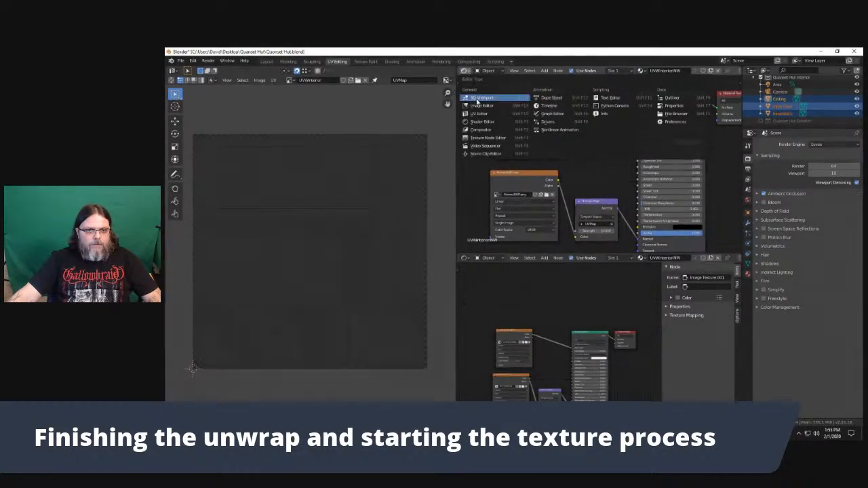
left_click(483, 98)
left_click_drag(617, 154, 620, 194)
scroll(585, 196, "down", 4)
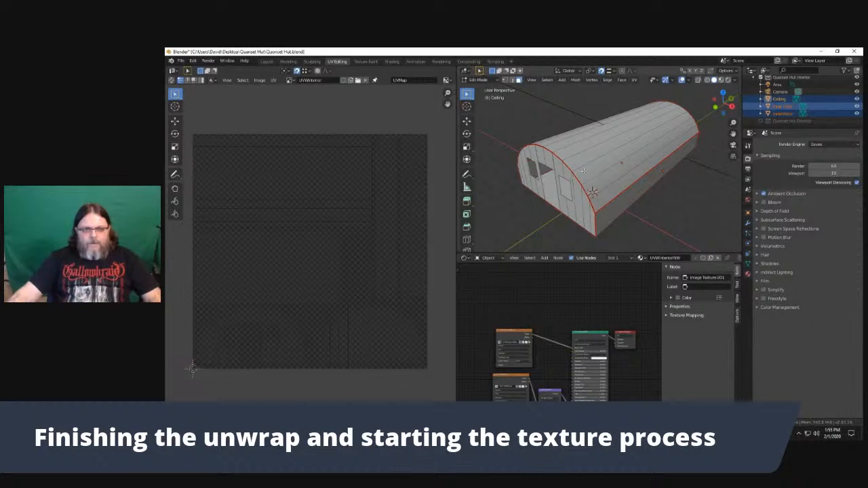
left_click(486, 81)
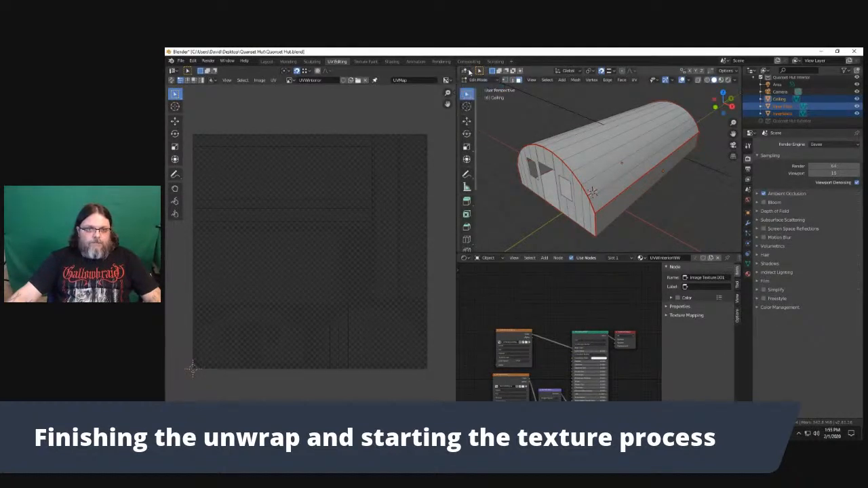
Turn the small 3D Viewport area into a UV Editor displaying NormalWIP.png
left_click(467, 72)
left_click(485, 110)
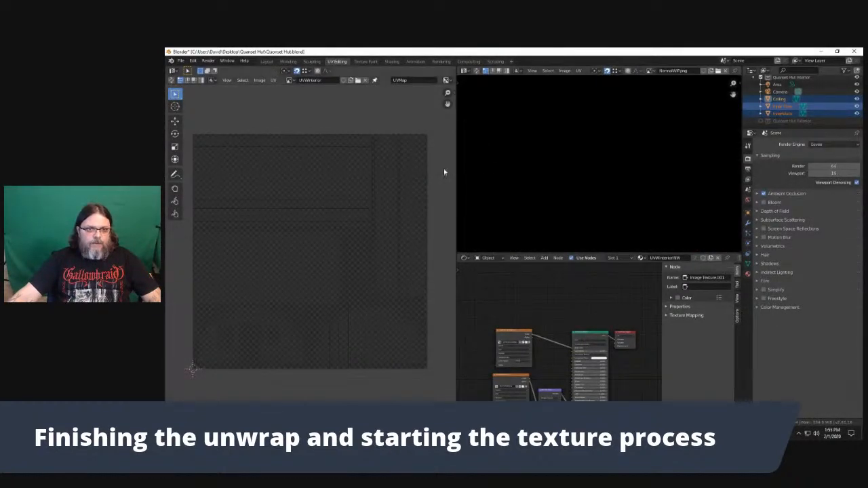
scroll(563, 159, "down", 4)
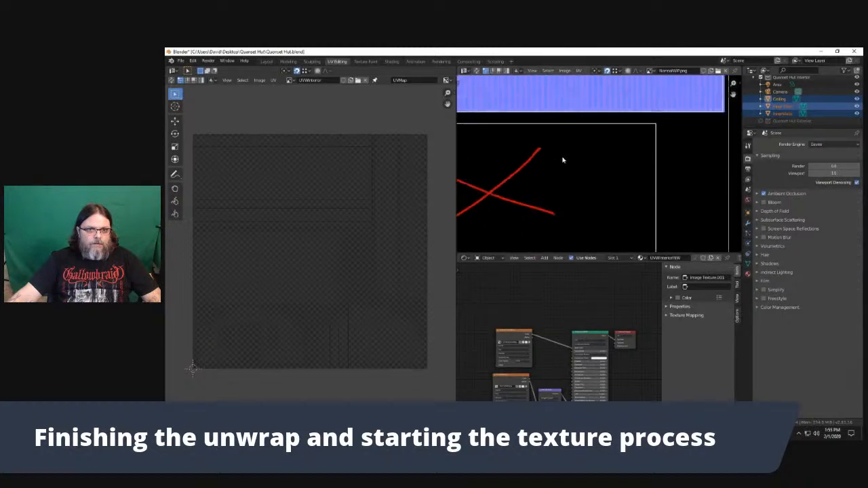
scroll(562, 159, "up", 2)
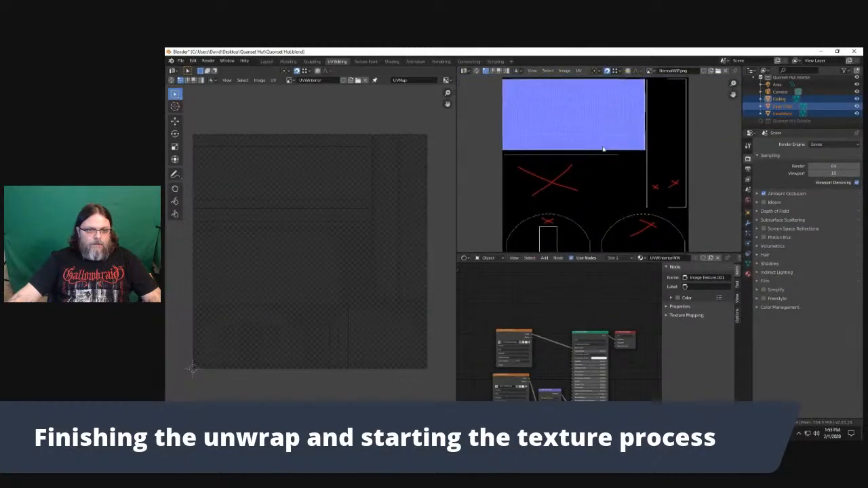
Turn the large UV Editor area showing the UVWInterior image into a 3D Viewport facing the hut's end wall
left_click(174, 71)
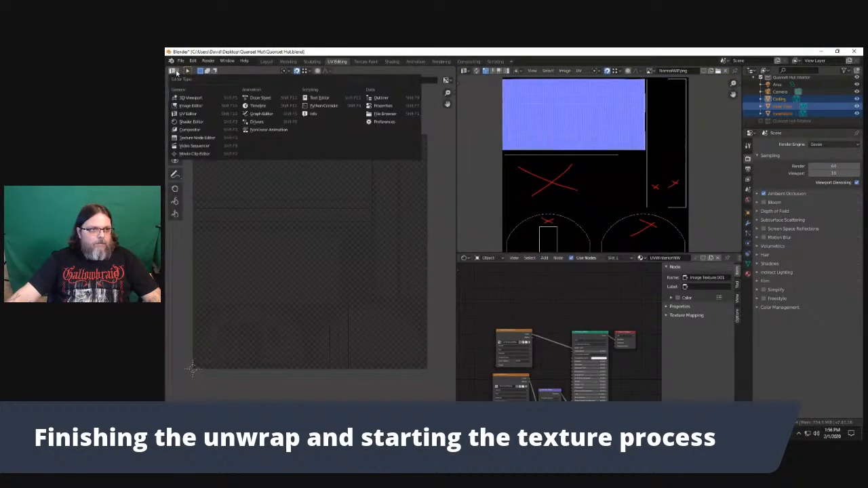
left_click(190, 97)
mouse_move(376, 206)
left_mouse_down()
mouse_move(380, 158)
mouse_move(349, 178)
mouse_move(357, 190)
mouse_move(339, 194)
mouse_move(323, 174)
mouse_move(392, 211)
mouse_move(383, 202)
left_mouse_up()
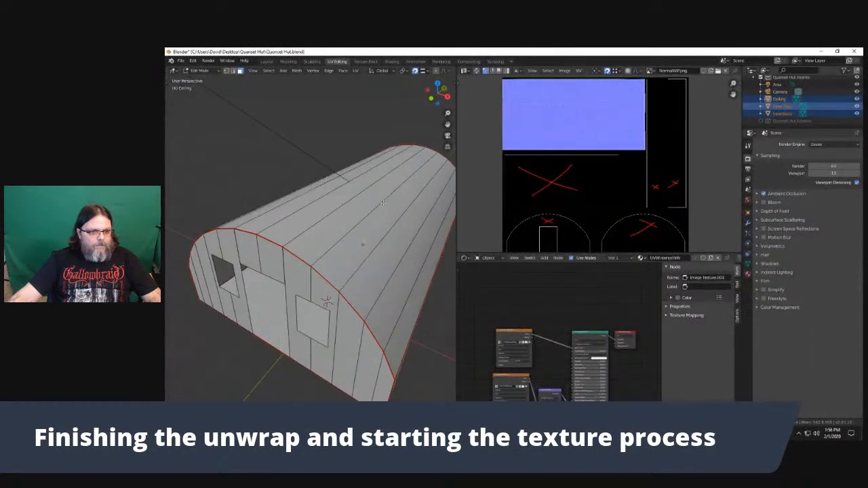
Select all the curved roof panels of the hut's ceiling mesh, from one side edge to the other
key("KP_0")
key("KP_0")
key("KP_5")
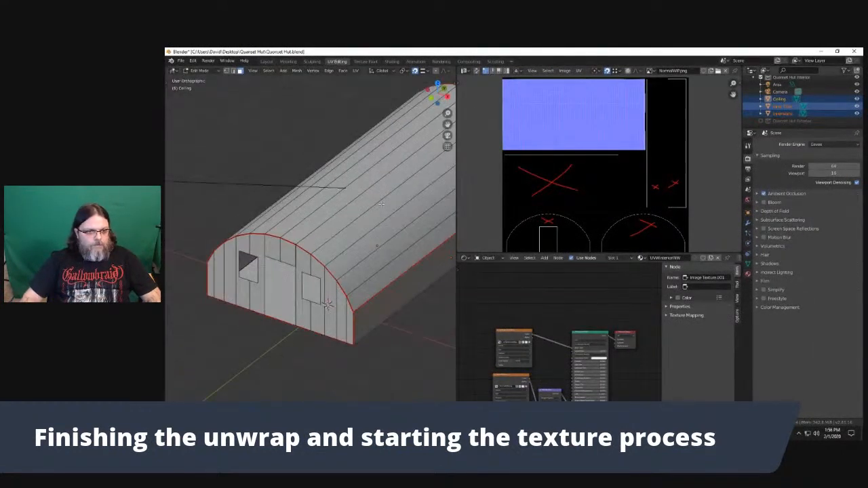
key("KP_5")
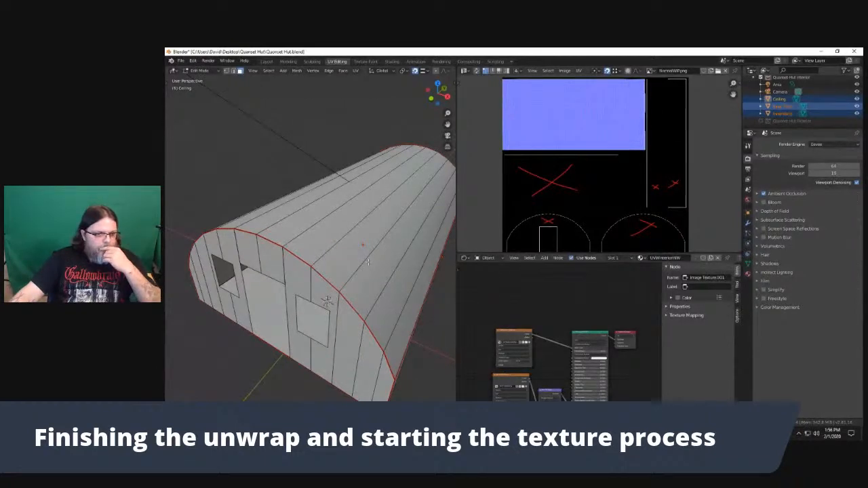
left_click_drag(318, 262, 350, 268)
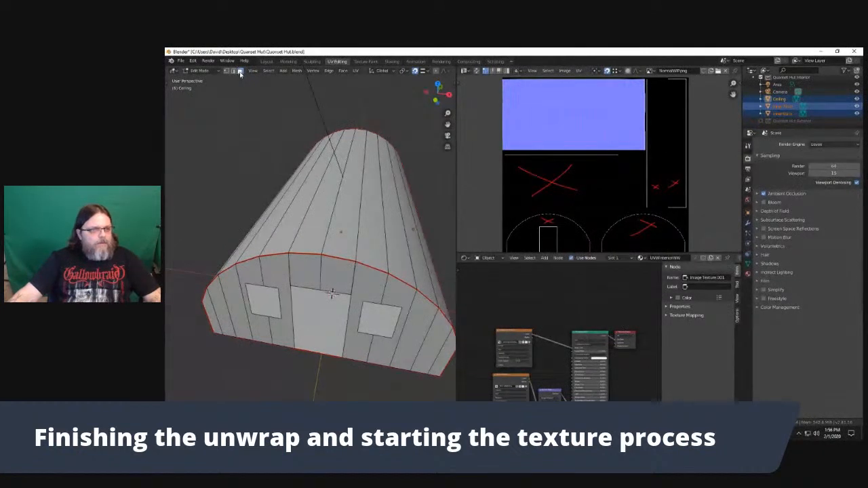
left_click(298, 217)
left_click(324, 220, "shift")
left_click(347, 229, "shift")
left_click(372, 240, "shift")
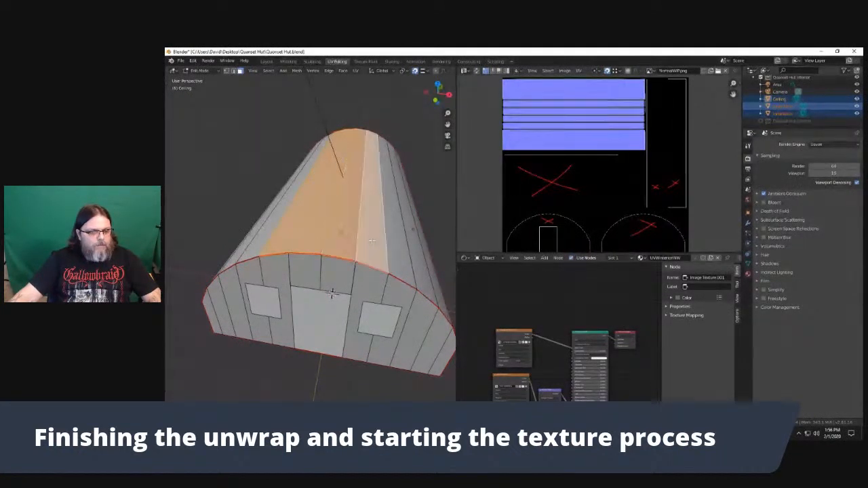
left_click_drag(397, 266, 367, 258)
left_click(410, 297)
left_click(406, 290, "shift")
left_click(383, 259, "shift")
left_click(349, 217, "shift")
left_click_drag(310, 236, 352, 246)
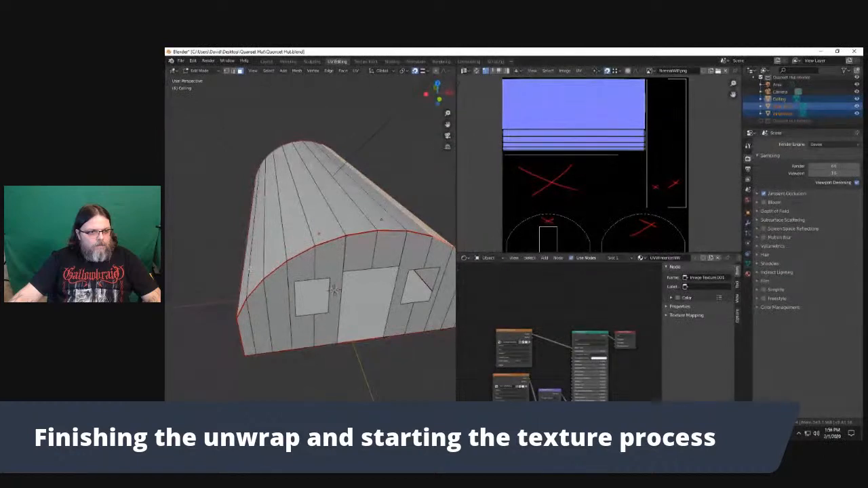
left_click(245, 277, "ctrl")
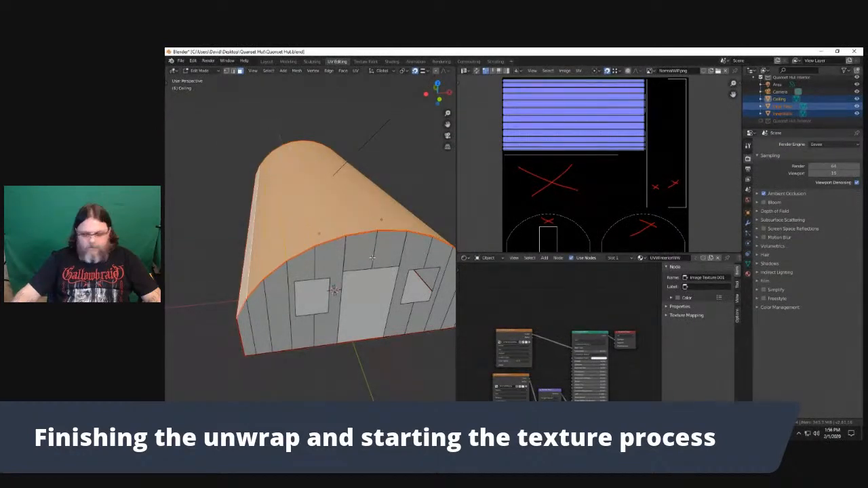
Extrude the selected ceiling panels slightly along their normals while facing the hut's end wall
key("KP_1")
left_click_drag(368, 217, 371, 254)
key("e")
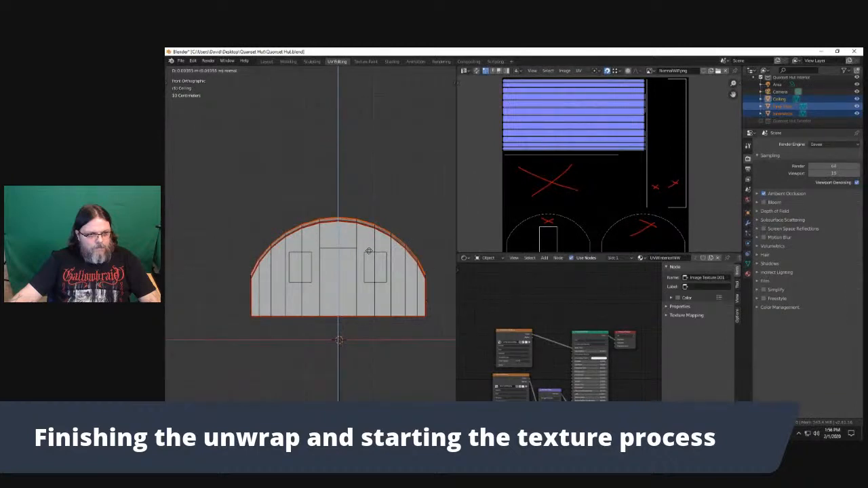
left_click(352, 257)
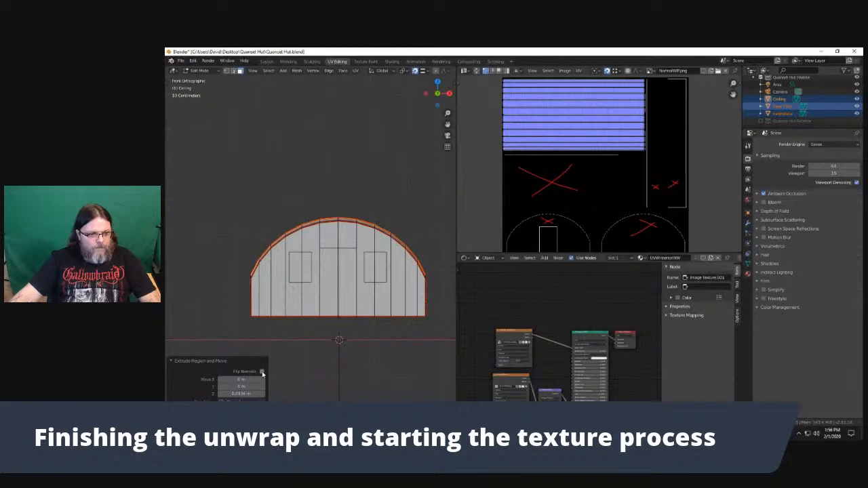
Try the Flip Normals and Proportional Editing options on the ceiling extrusion
left_click(262, 374)
left_click_drag(344, 289, 367, 307)
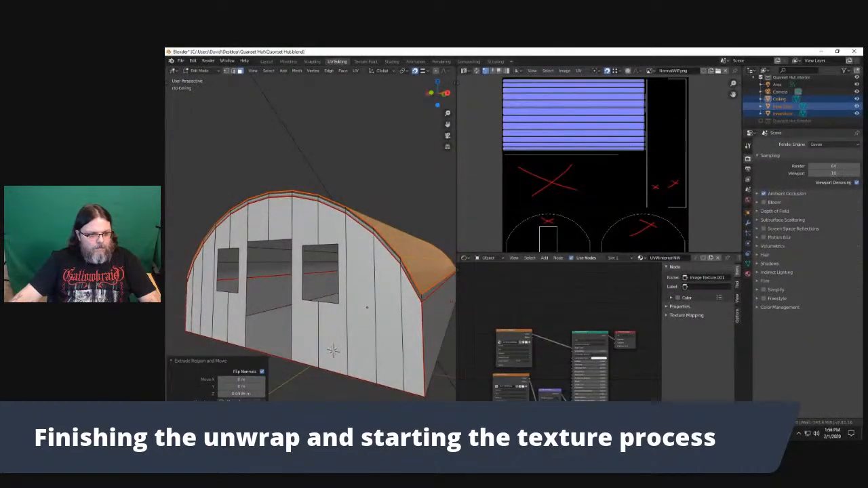
left_click(261, 373)
left_click(262, 372)
left_click(262, 372)
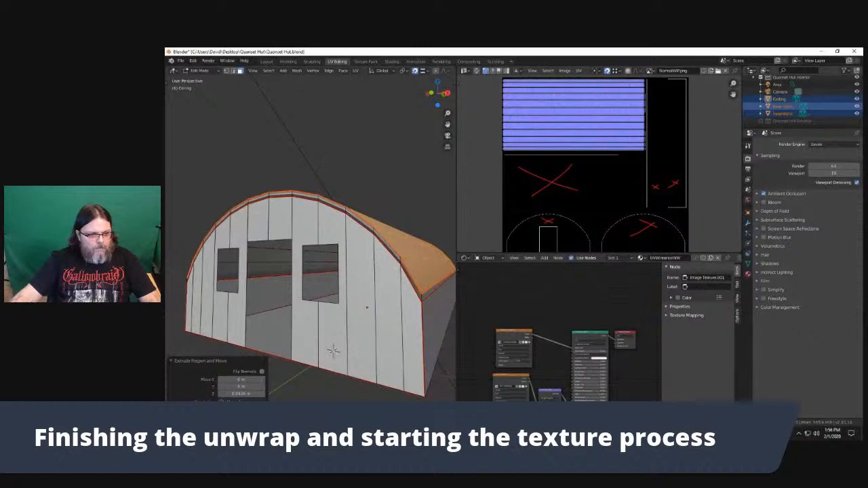
left_click(262, 410)
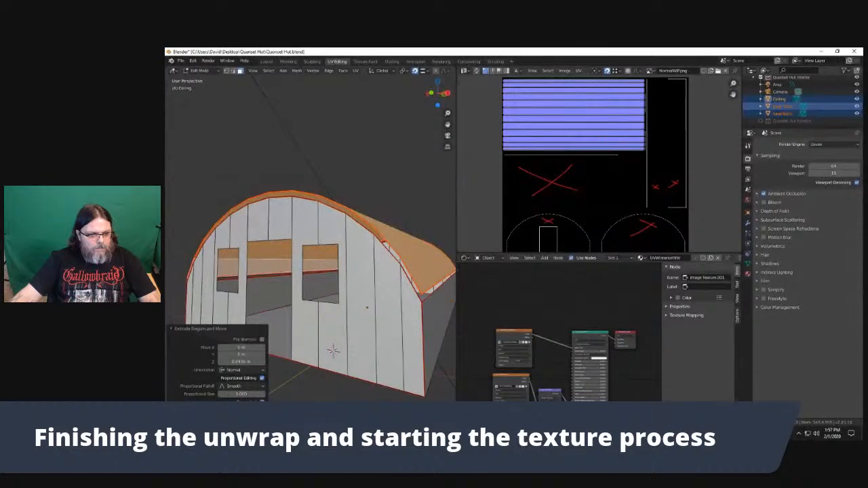
scroll(293, 381, "down", 5)
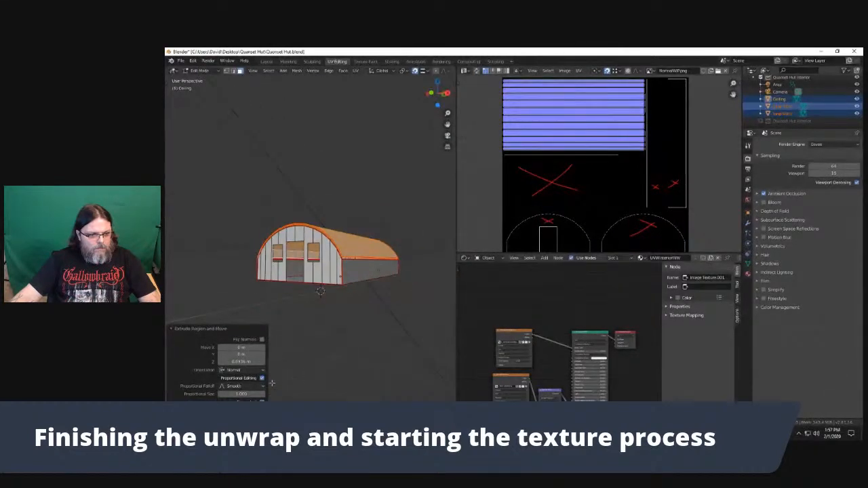
scroll(316, 366, "up", 4)
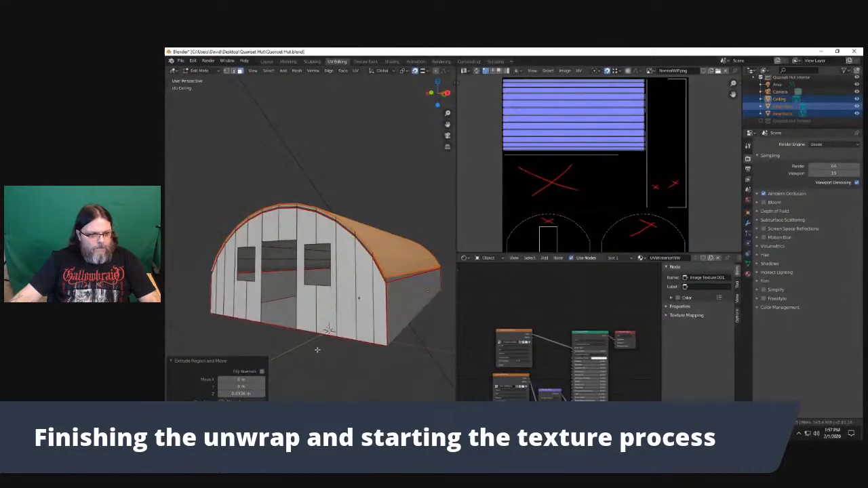
Scale the extruded ceiling panels by about 1.01 along X in front view and deselect them
key("KP_1")
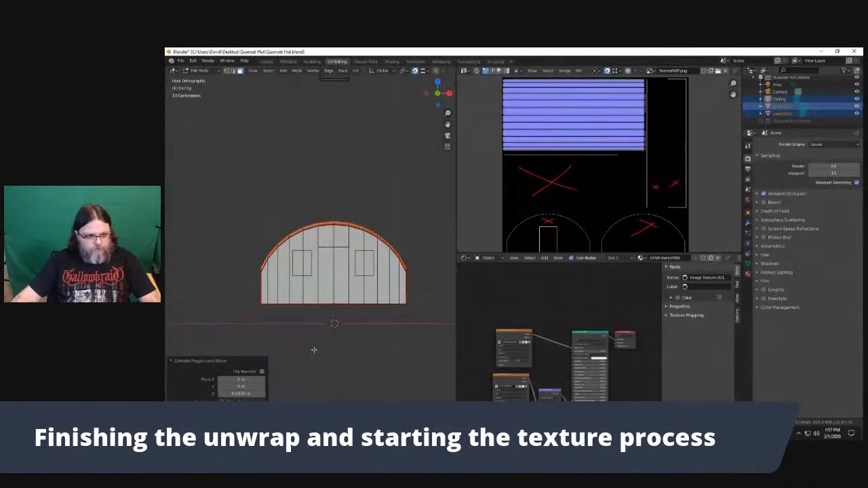
scroll(314, 350, "up", 2)
key("s")
key("x")
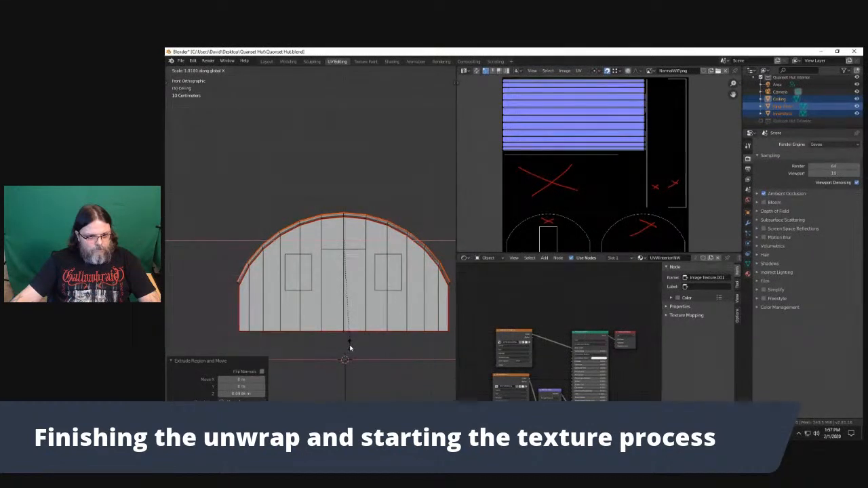
left_click(349, 345)
left_click_drag(349, 345, 339, 329)
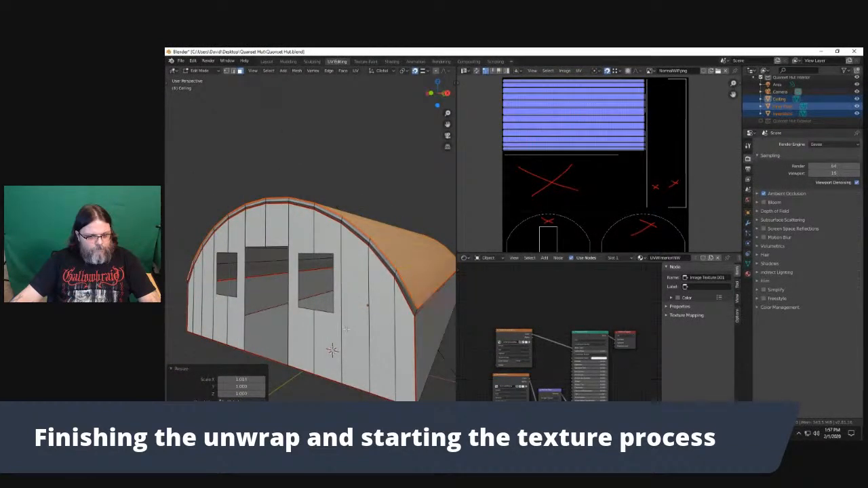
left_click(346, 395)
left_click_drag(342, 390, 315, 358)
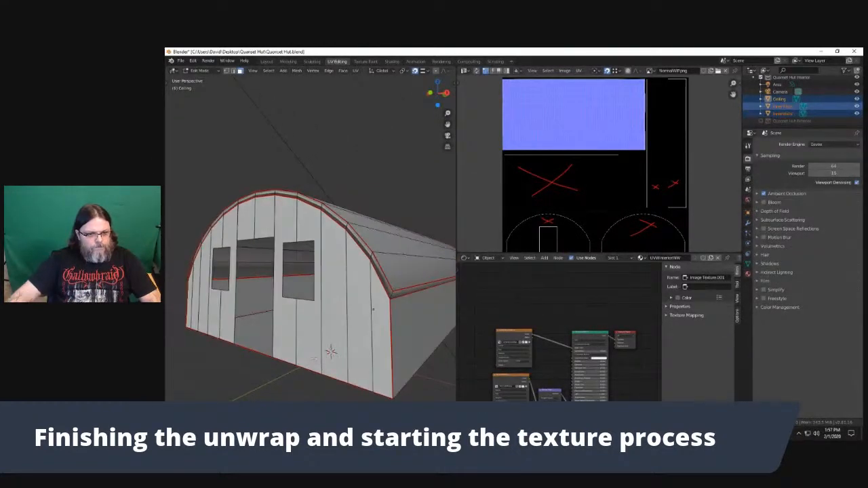
Undo the ceiling's scaling, its extrusion and the latest roof panel selections
key("a")
key("ctrl+z")
key("ctrl+z")
key("ctrl+z")
key("ctrl+z")
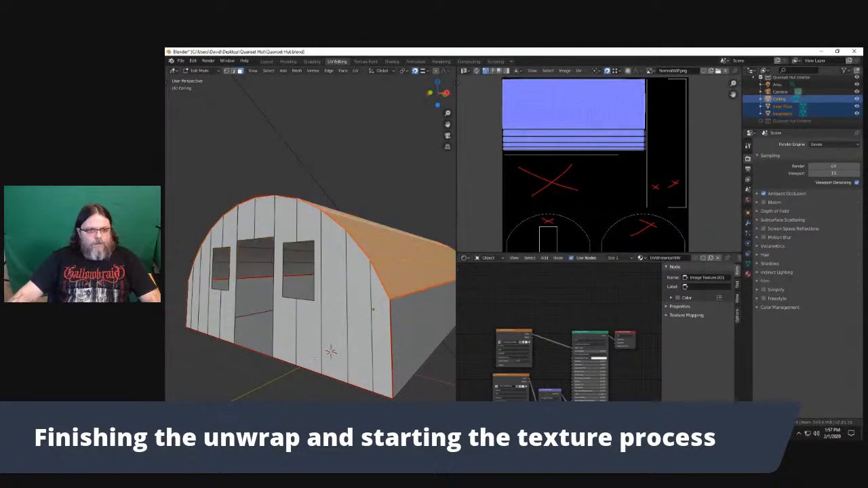
key("ctrl+z")
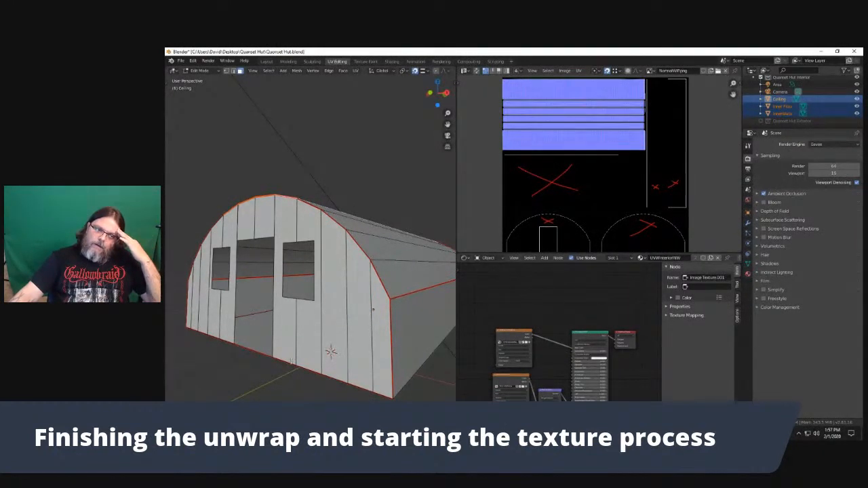
Switch to Photoshop, show Layer 2, and hide the trimmed ceiling normal layer and the Ceiling layer in the UVW interior document
key("alt+Tab")
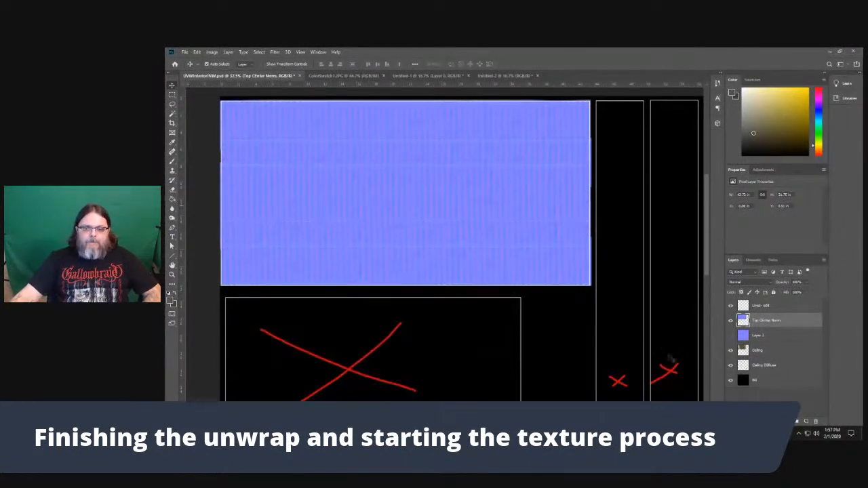
left_click(731, 335)
left_click(730, 321)
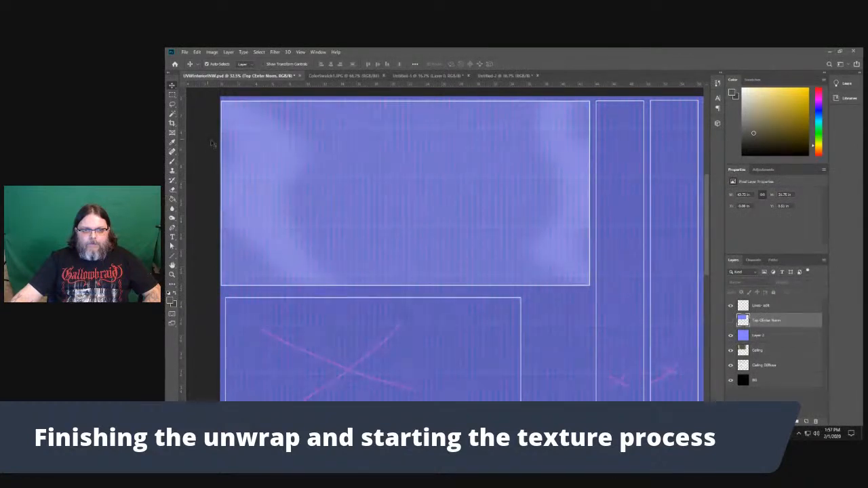
left_click(430, 76)
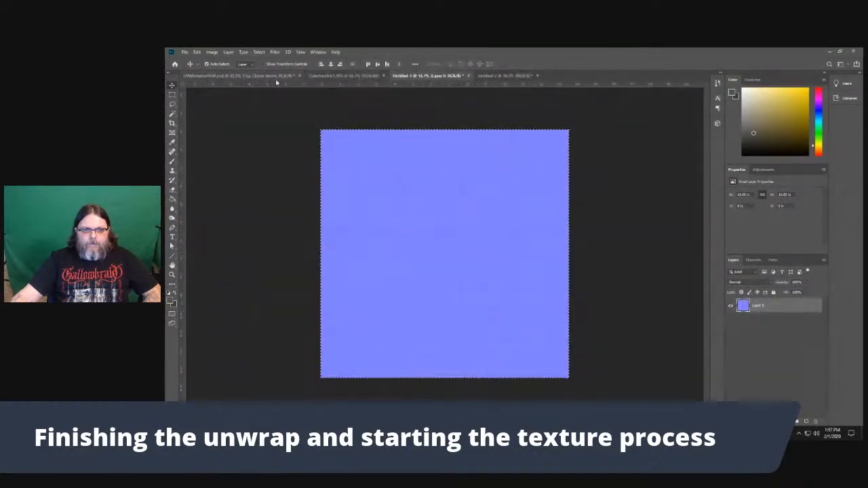
left_click(266, 76)
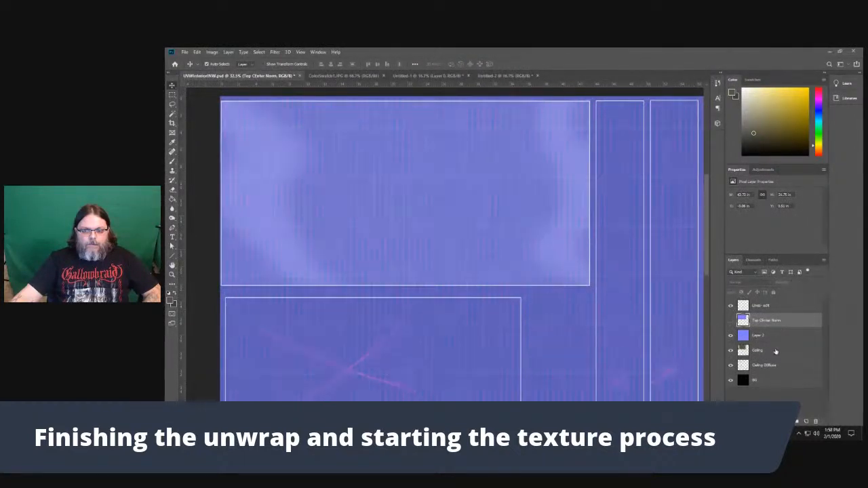
left_click(730, 337)
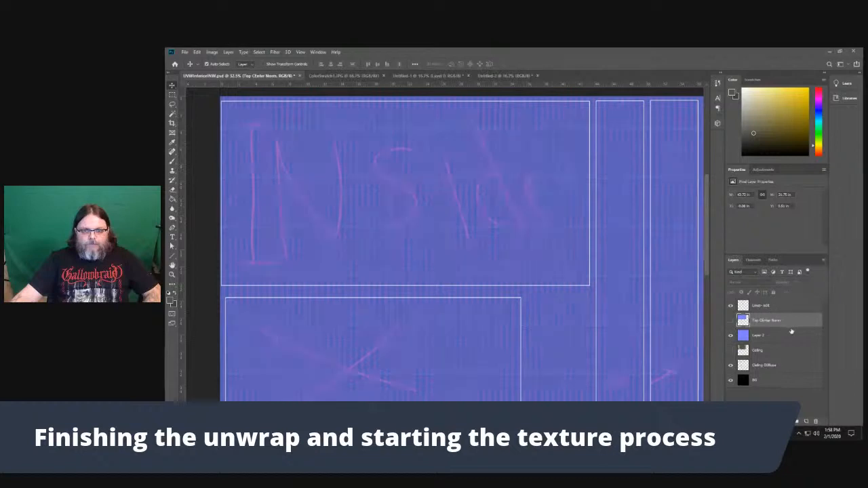
left_click(172, 114)
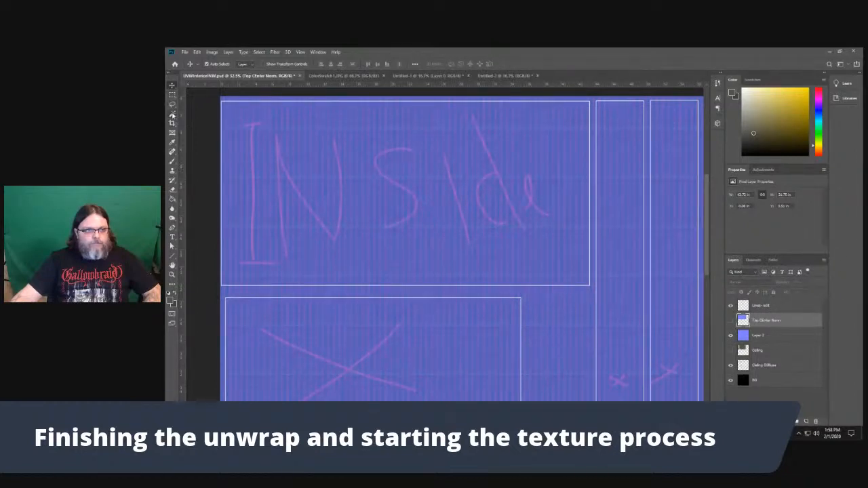
left_click(533, 278)
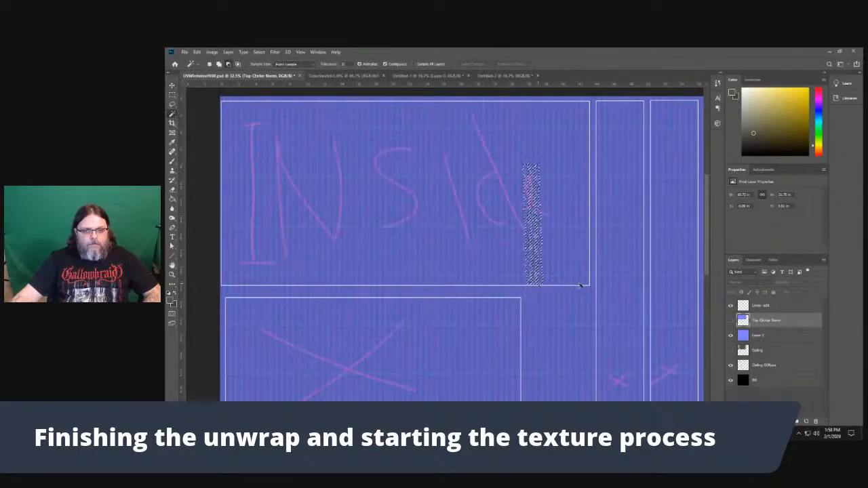
key("ctrl+d")
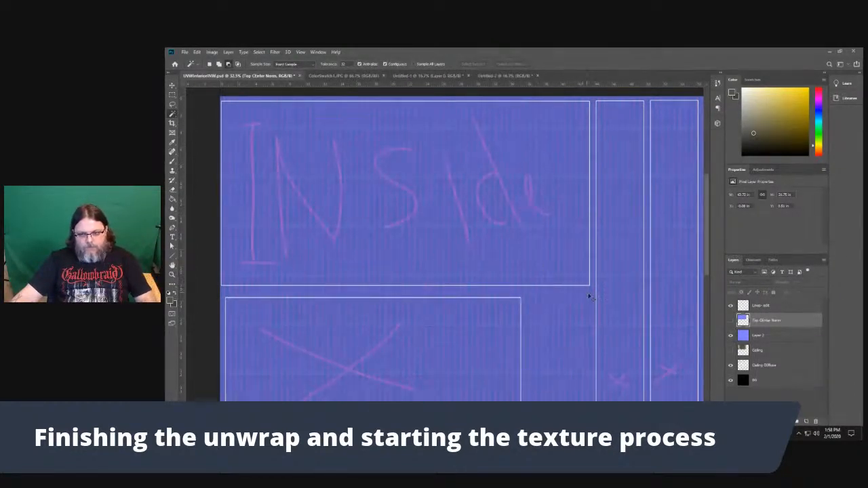
Compare the trimmed ceiling normal layer with Layer 2 and delete the trimmed layer
left_click(765, 305)
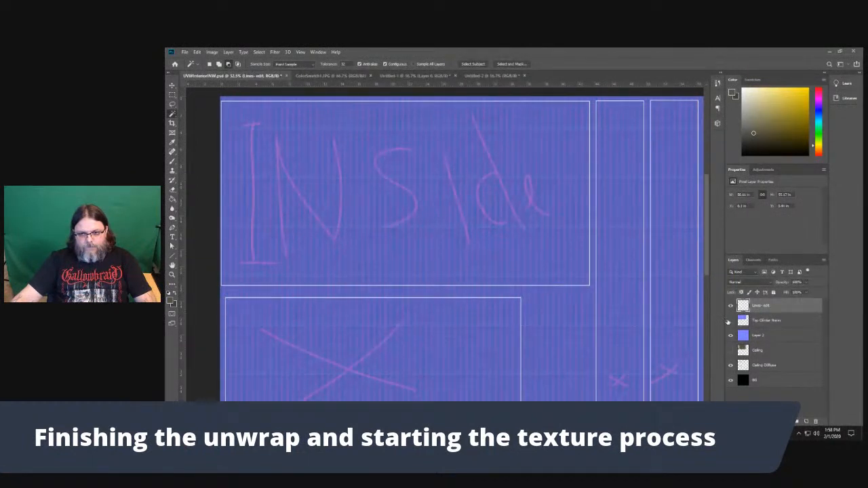
left_click(731, 321)
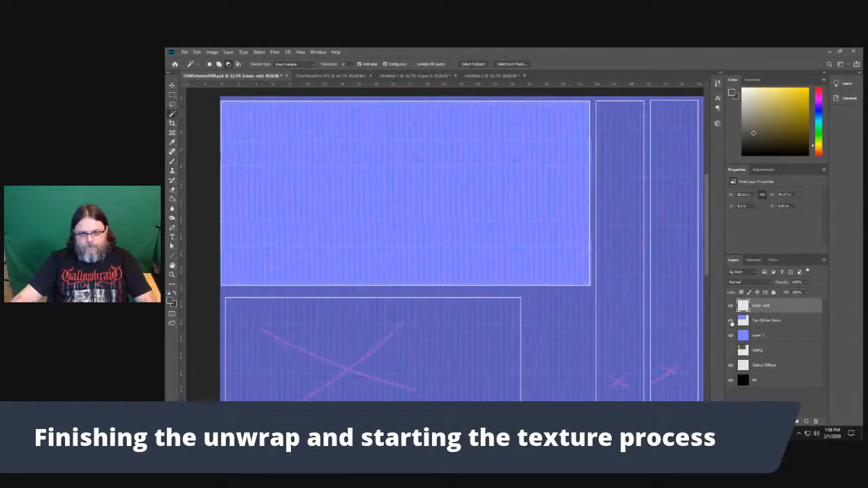
left_click(730, 320)
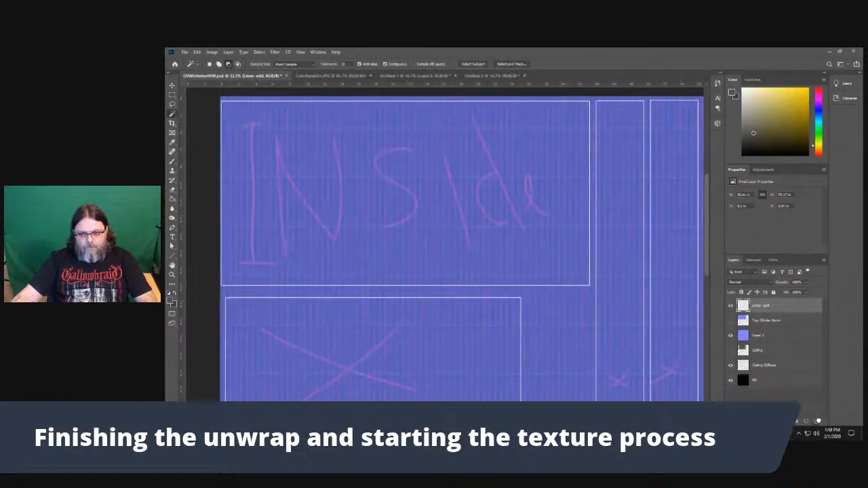
left_click_drag(818, 421, 816, 421)
Hide Layer 2, select the area inside the ceiling rectangle on the line layer, and expand that selection
left_click(730, 321)
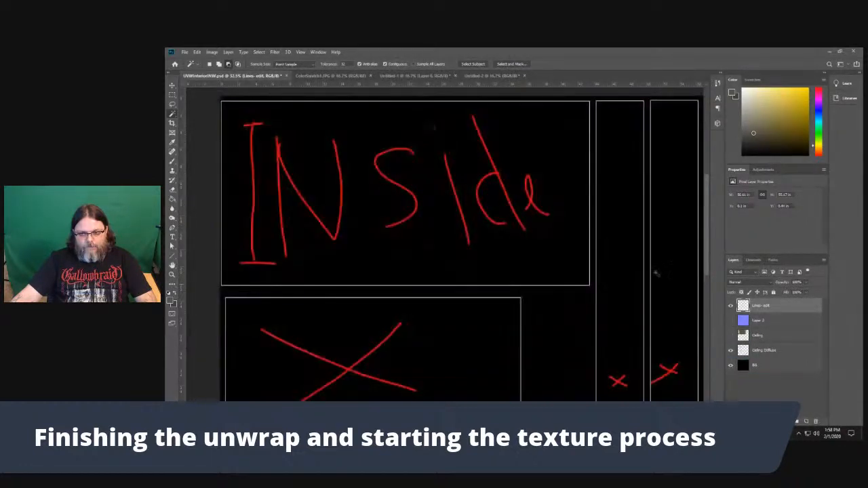
left_click(523, 258)
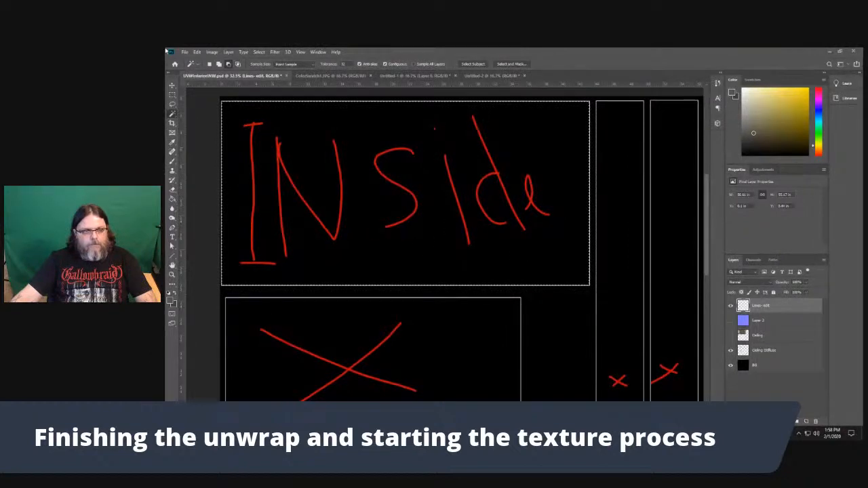
left_click(258, 52)
mouse_move(290, 156)
left_click(338, 169)
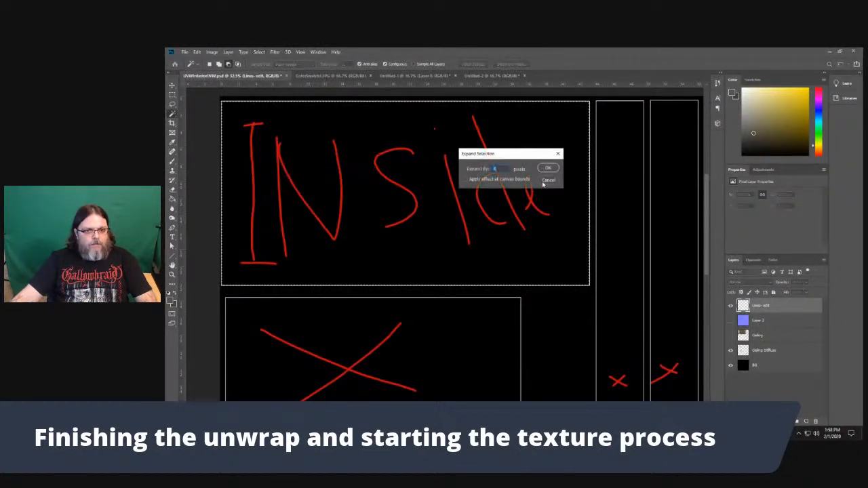
left_click(548, 169)
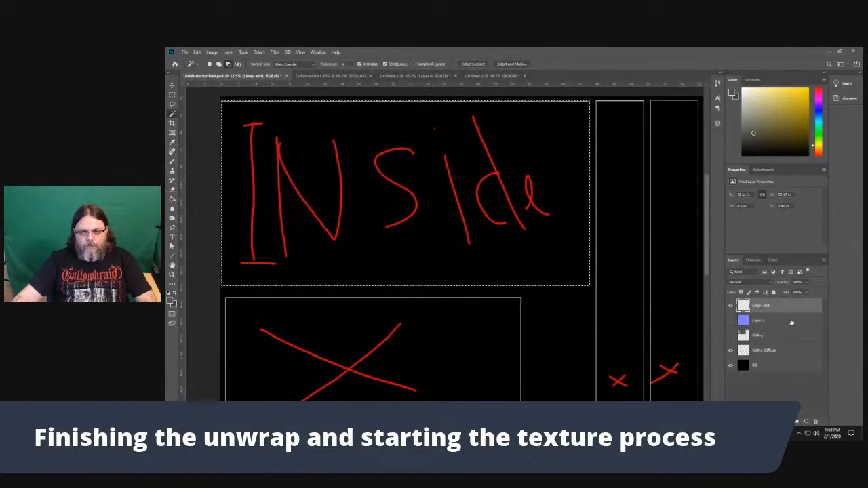
Show Layer 2, copy its selected ceiling area to a new layer, and delete the original Layer 2
left_click(791, 321)
left_click(730, 320)
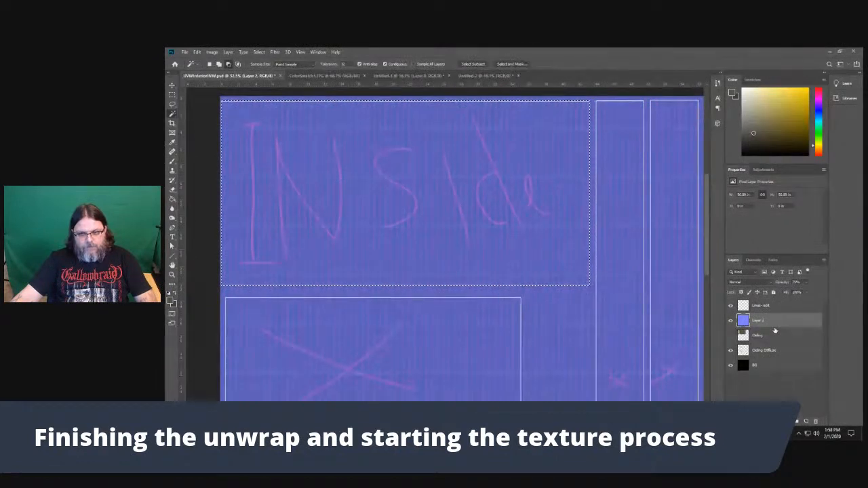
key("ctrl+j")
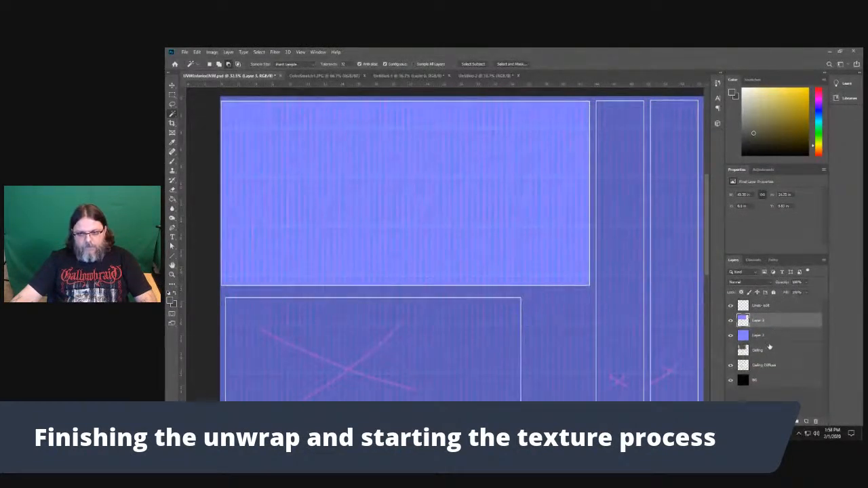
left_click_drag(776, 339, 816, 421)
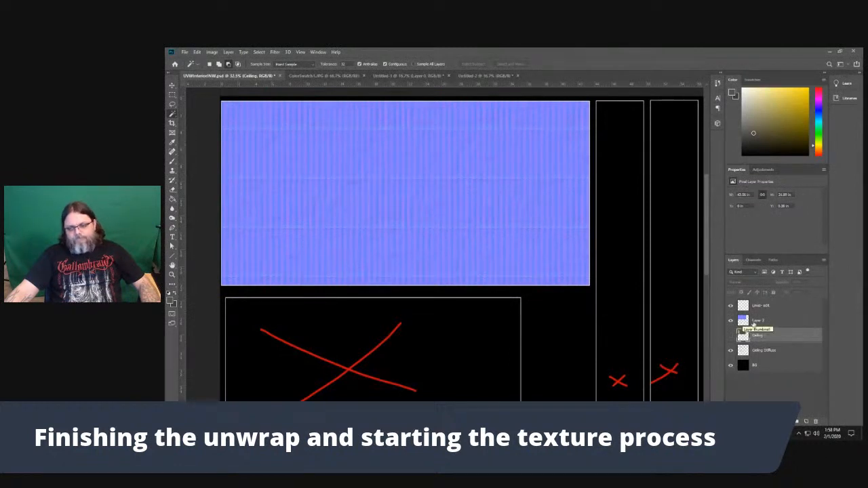
Delete the ceiling normal layer copied from Layer 2
left_click(774, 323)
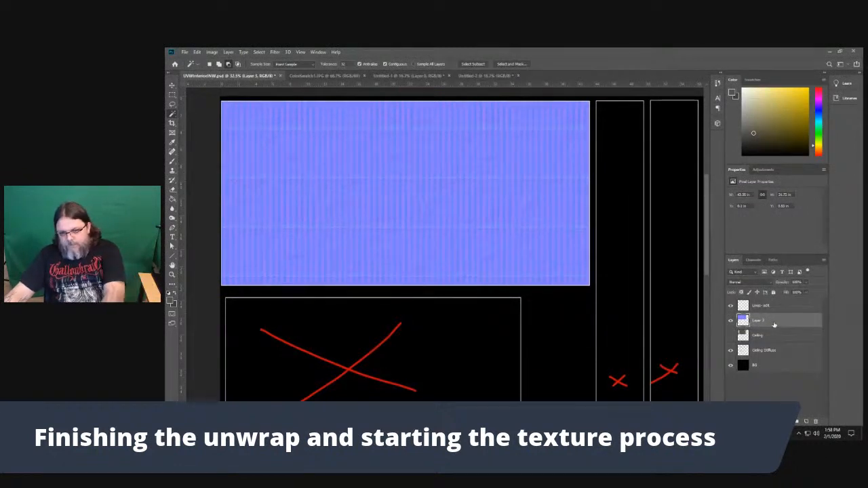
key("Delete")
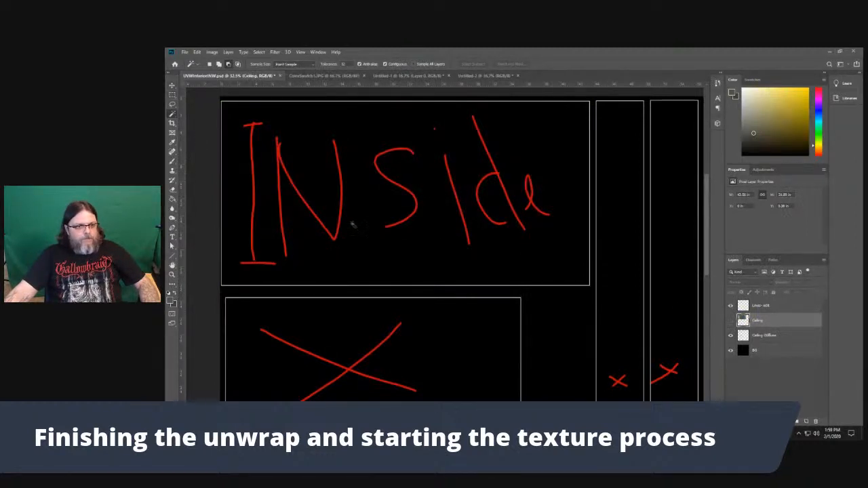
Select the area inside the ceiling rectangle on the line layer again and expand the selection, keeping the Ceiling layer hidden
left_click(426, 258)
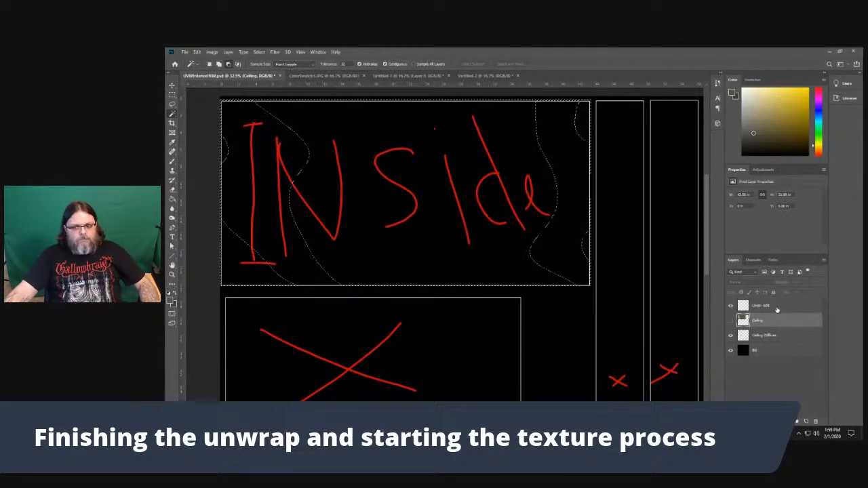
left_click(777, 308)
left_click(731, 321)
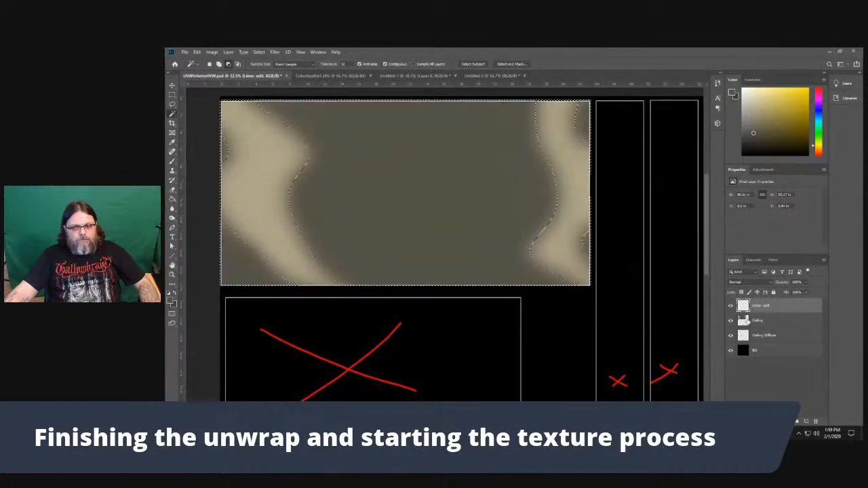
left_click(731, 321)
key("ctrl+d")
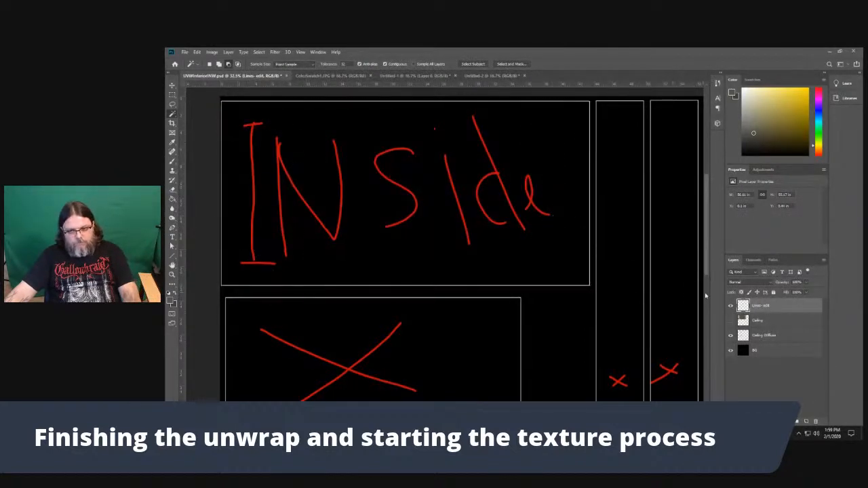
left_click(438, 235)
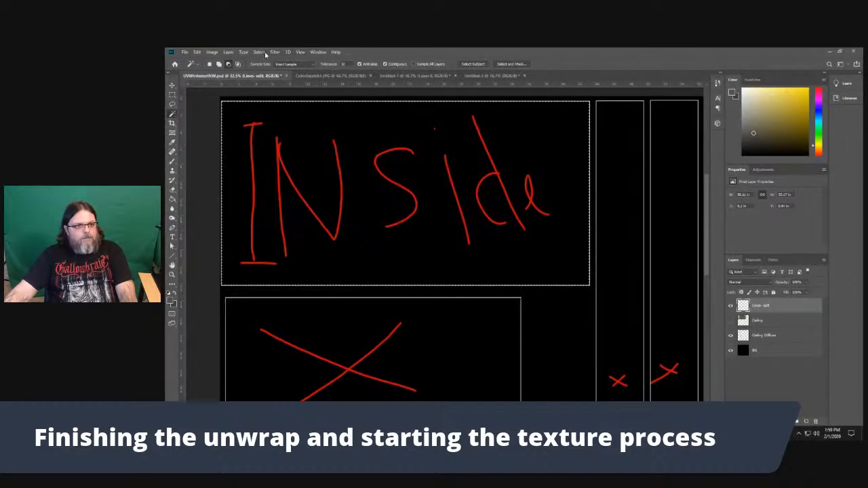
left_click(260, 53)
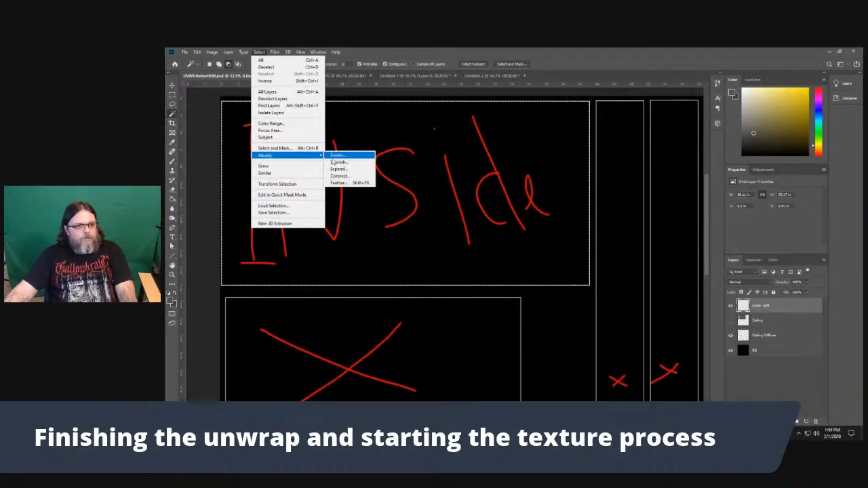
left_click(344, 170)
left_click(548, 168)
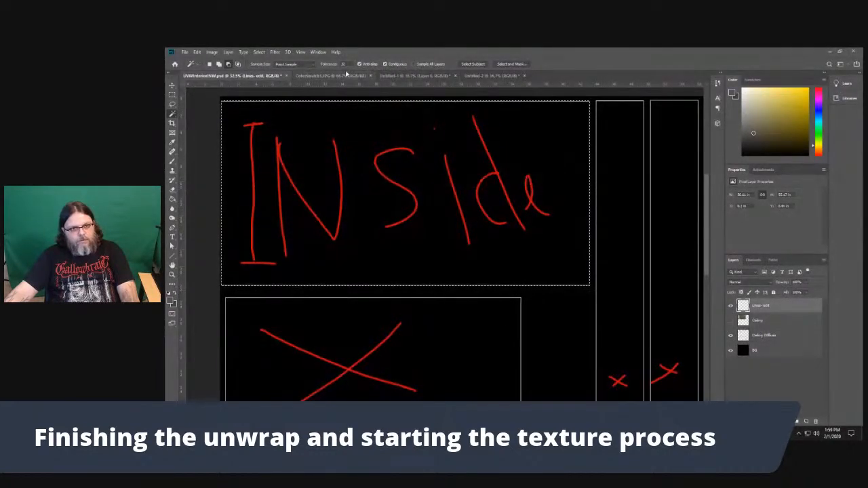
left_click(496, 78)
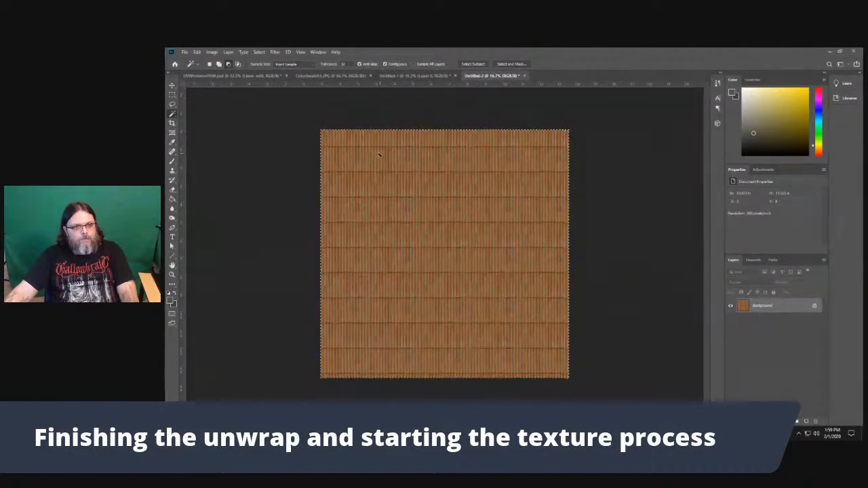
left_click(258, 77)
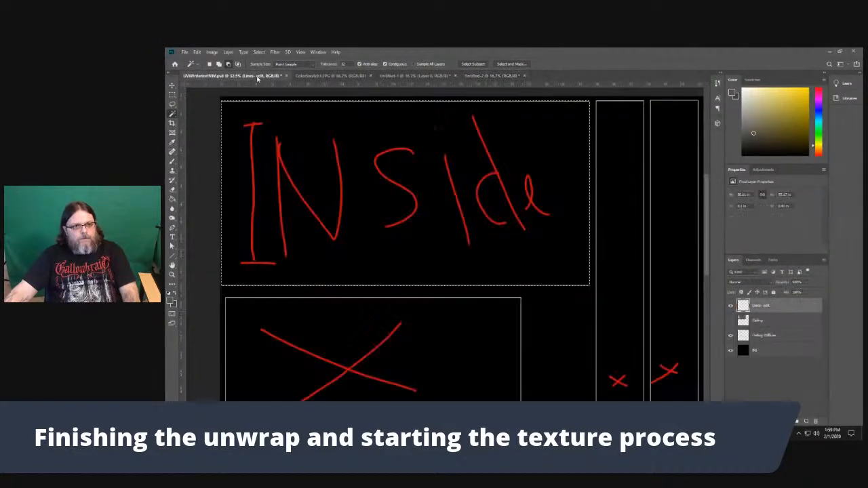
Create a new layer above the Ceiling layer and fill the selected ceiling area with the olive-grey foreground color
left_click(793, 323)
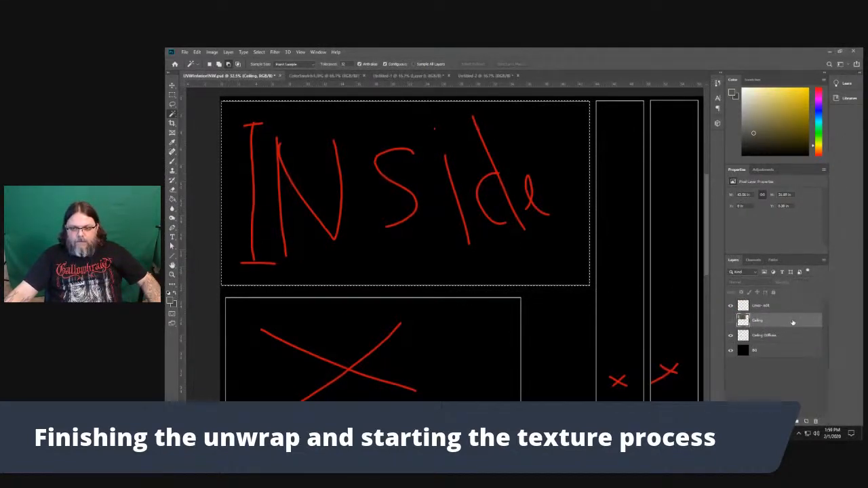
left_click(807, 421)
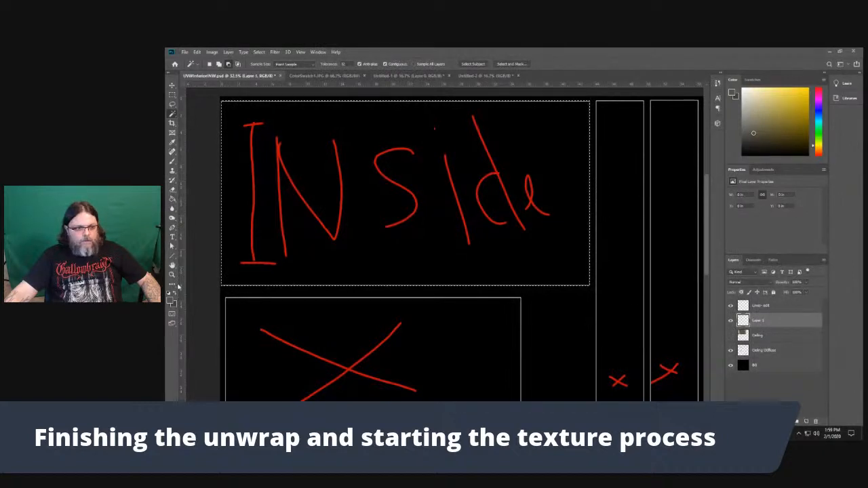
left_click(172, 200)
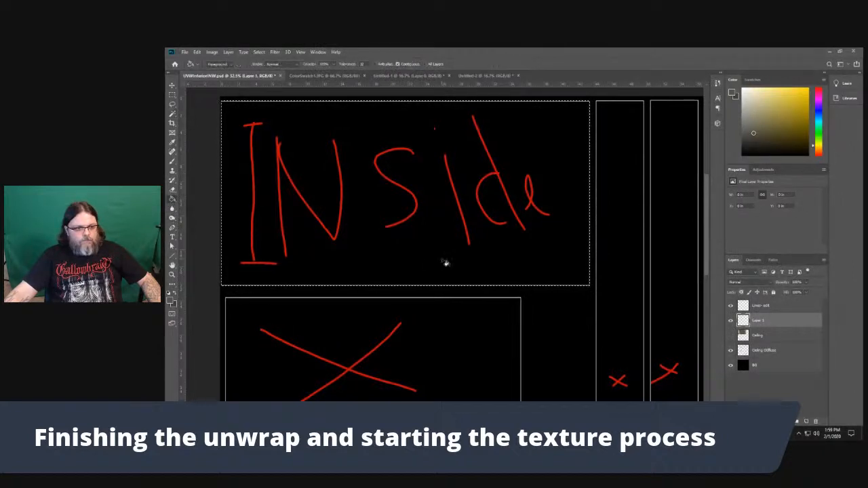
left_click(447, 265)
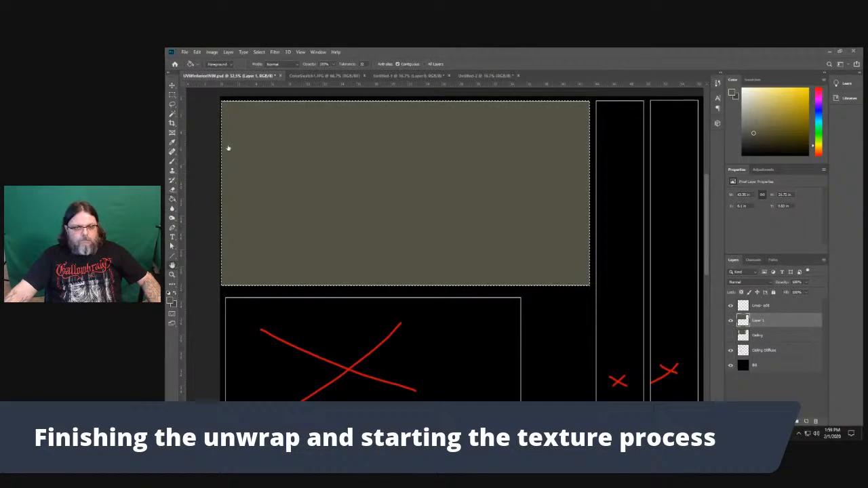
double_click(787, 320)
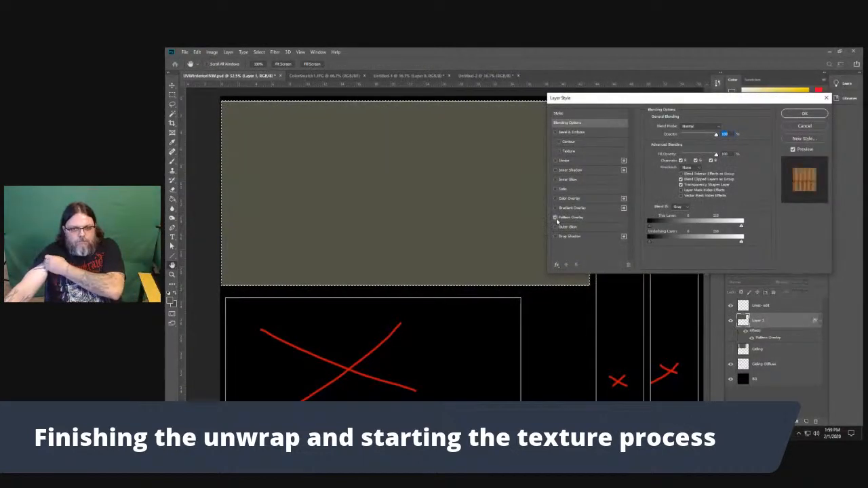
left_click(557, 218)
key("Escape")
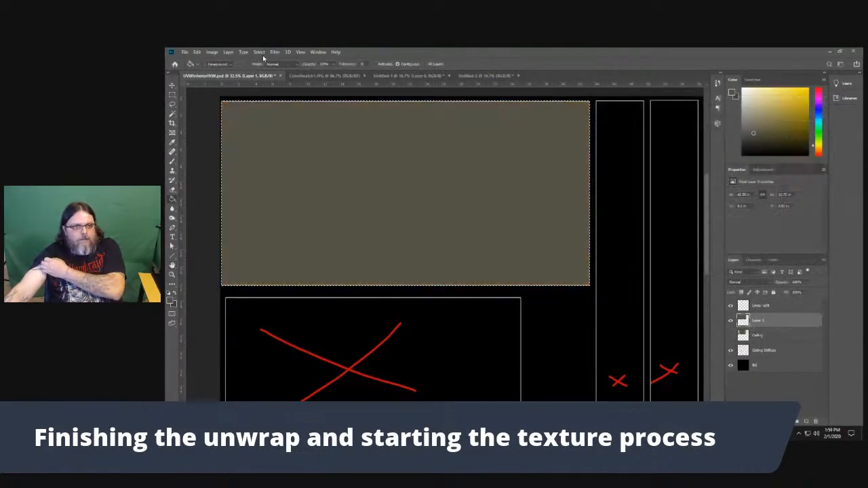
Define the corrugated normal map in the Untitled-1 document as a new named pattern
left_click(402, 75)
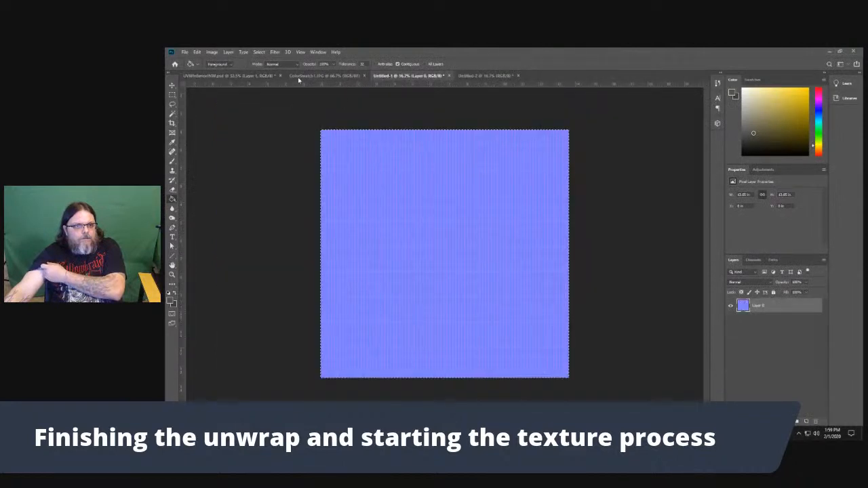
left_click(196, 52)
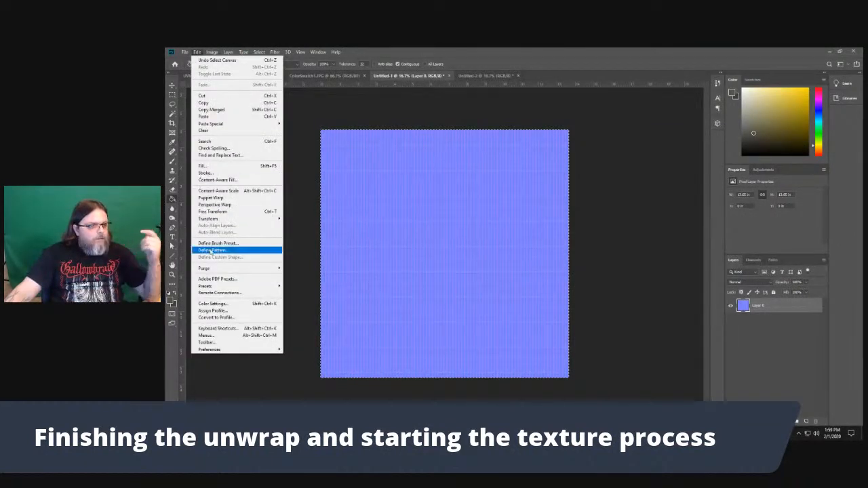
left_click(211, 251)
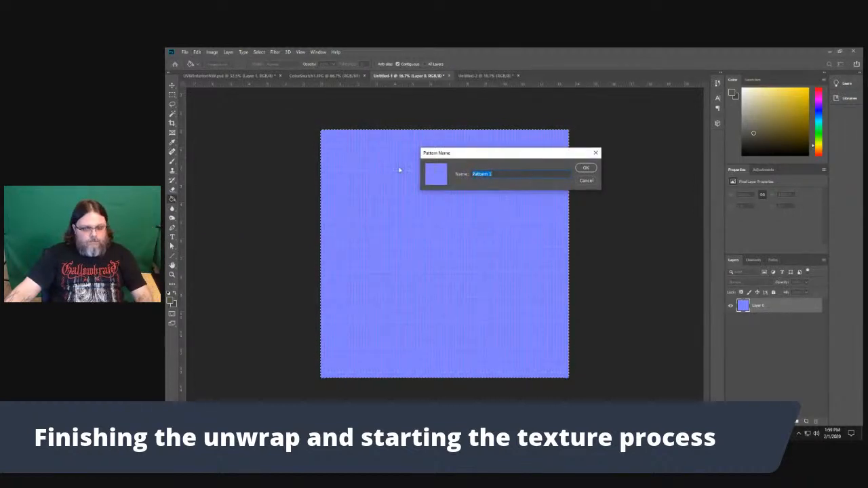
type("Ui")
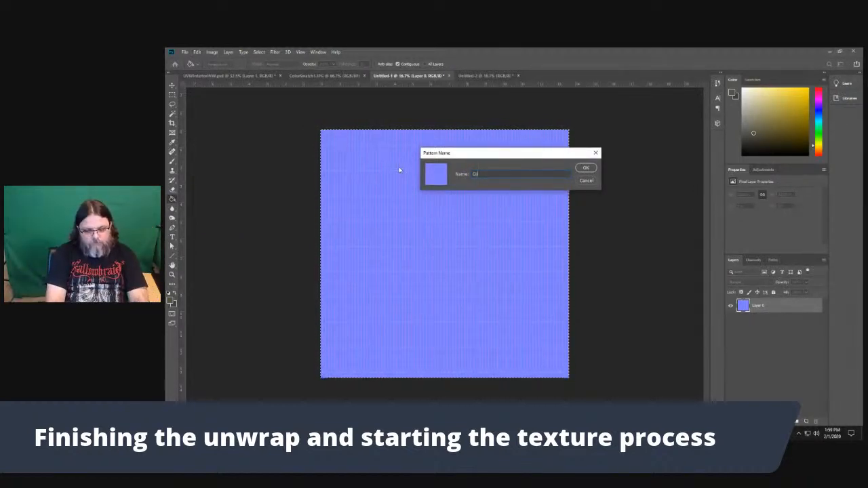
type("f")
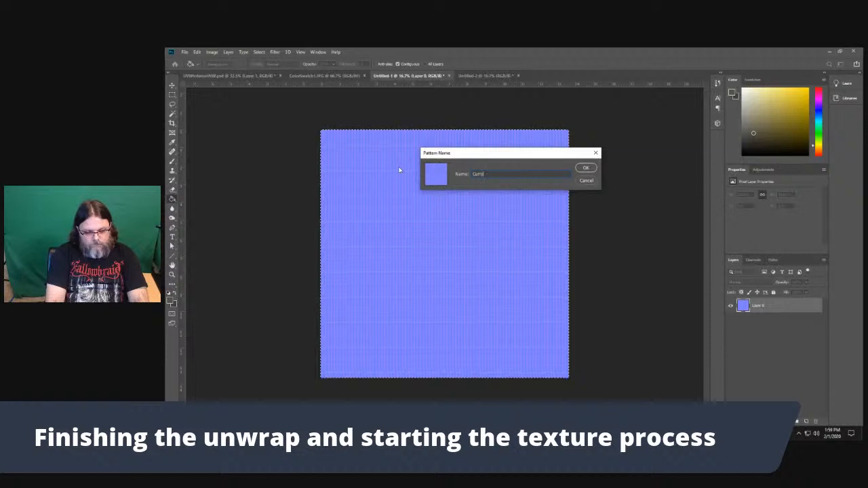
type("ainNM")
key("Return")
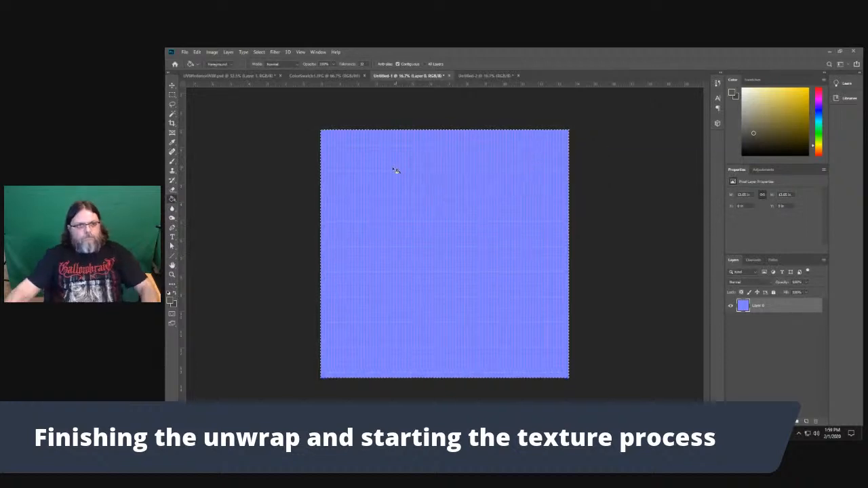
Return to the UVW interior document and give the filled ceiling layer a Pattern Overlay using the new blue normal map pattern
left_click(230, 75)
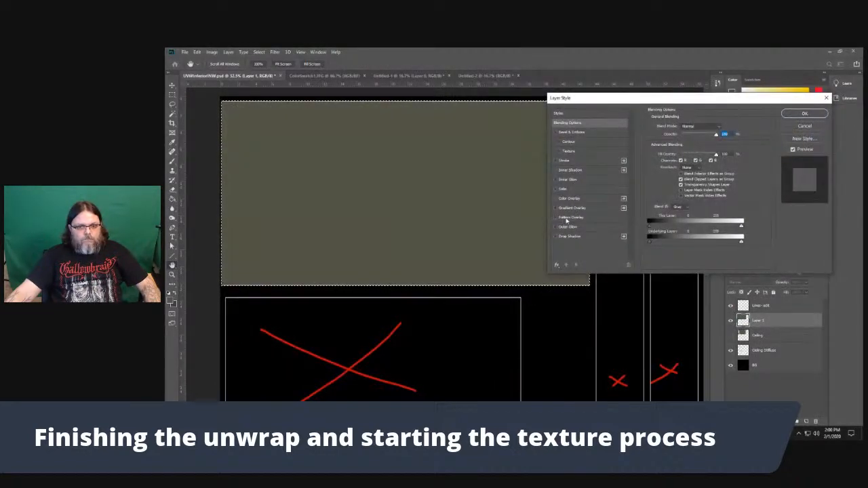
left_click(561, 217)
left_click(699, 154)
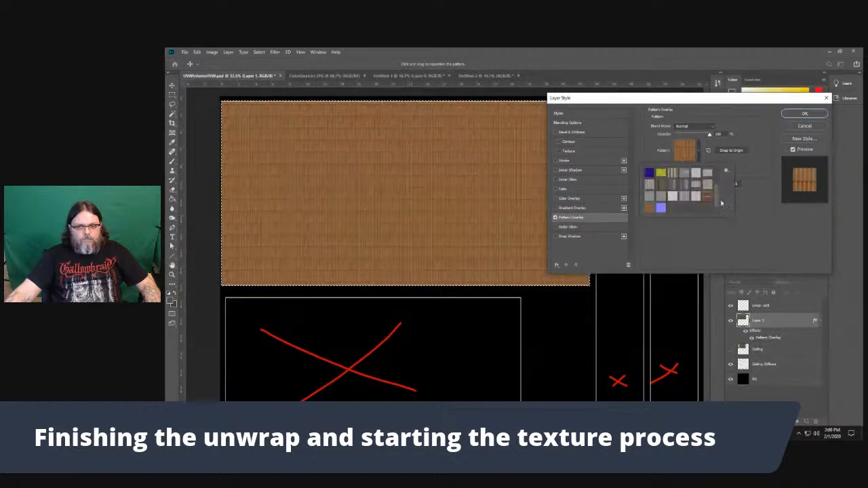
left_click(662, 208)
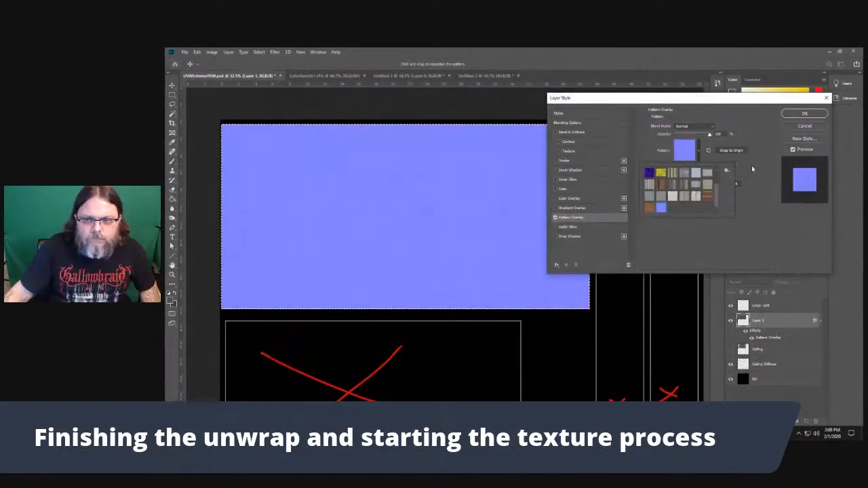
left_click(749, 157)
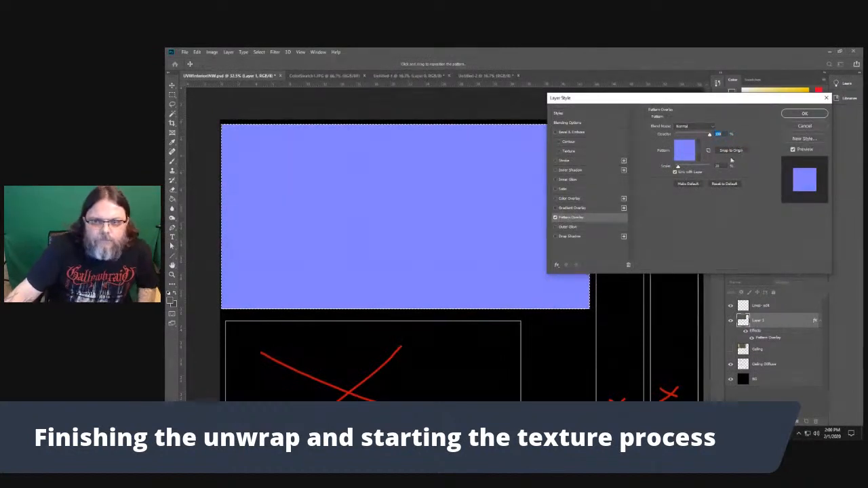
Set the pattern overlay's scale to 50%, adjust it to a somewhat larger scale, and apply the layer style
left_click_drag(723, 166, 705, 164)
type("50")
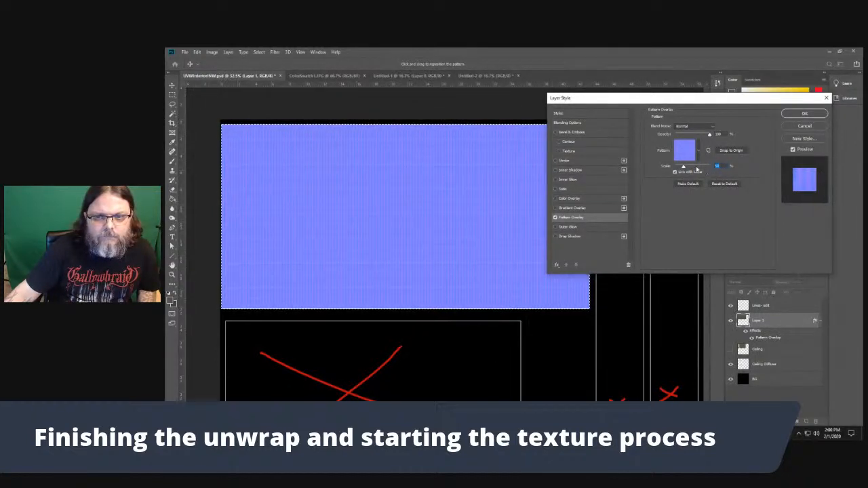
mouse_move(689, 169)
left_mouse_down()
mouse_move(696, 167)
mouse_move(685, 171)
left_mouse_up()
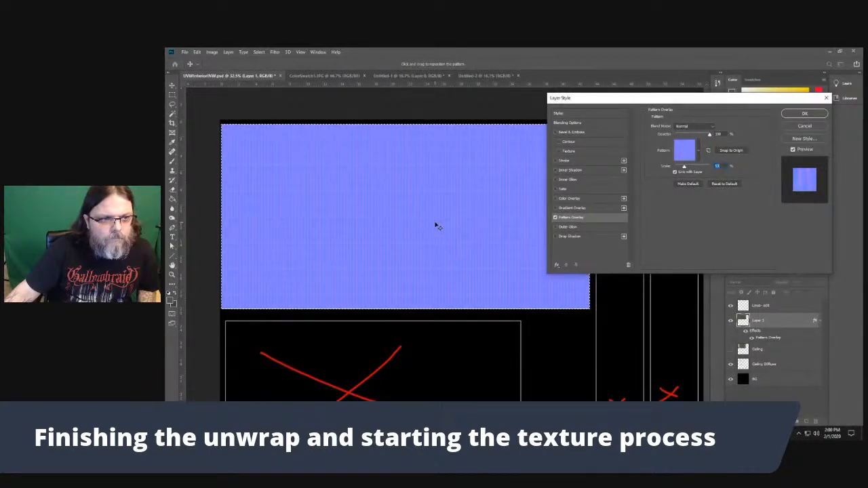
left_click_drag(684, 168, 689, 170)
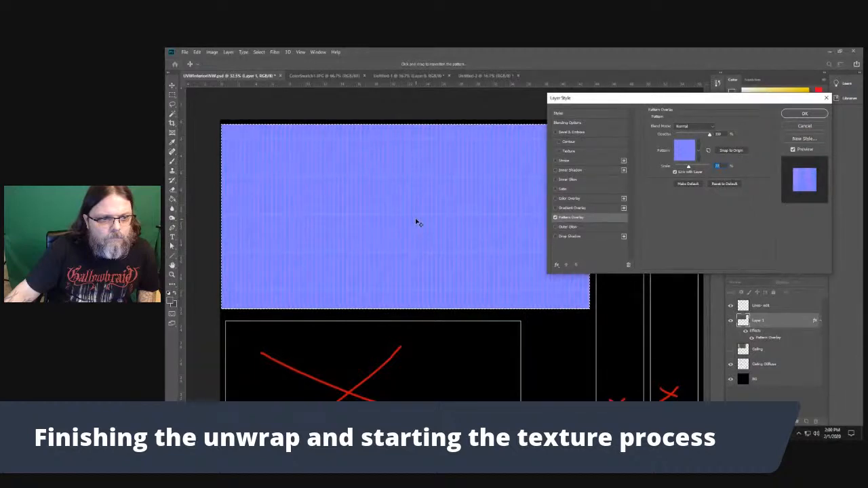
left_click(804, 113)
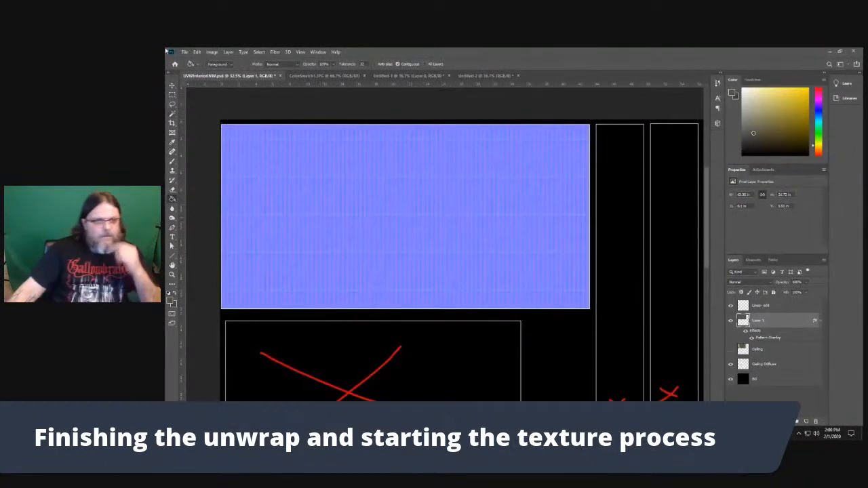
Save a PNG copy of the texture over the existing NormalWIP file, keeping the large file size option
left_click(185, 52)
left_click(217, 130)
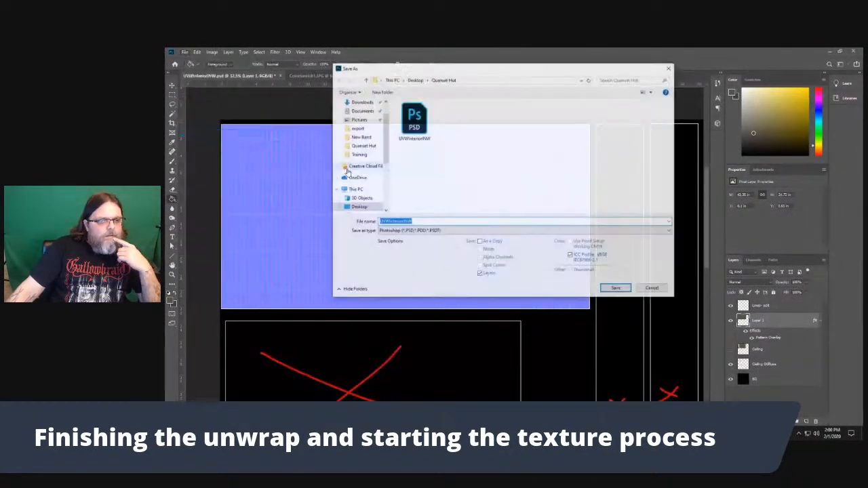
left_click(400, 230)
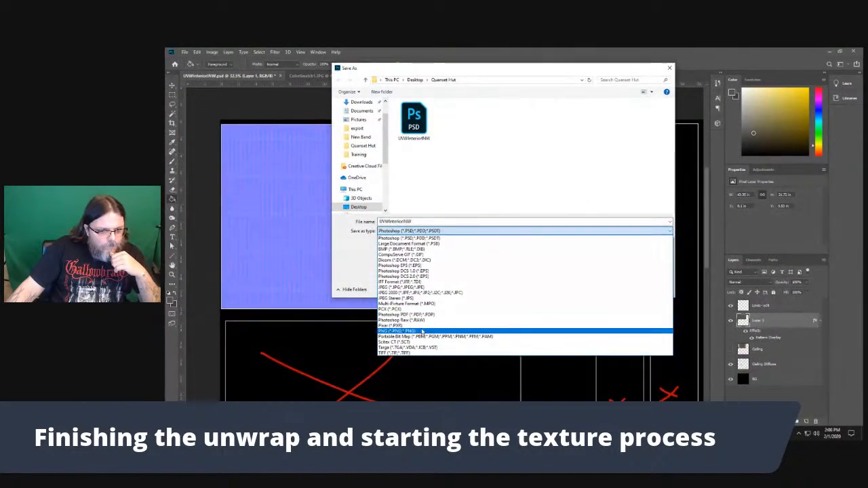
left_click(422, 331)
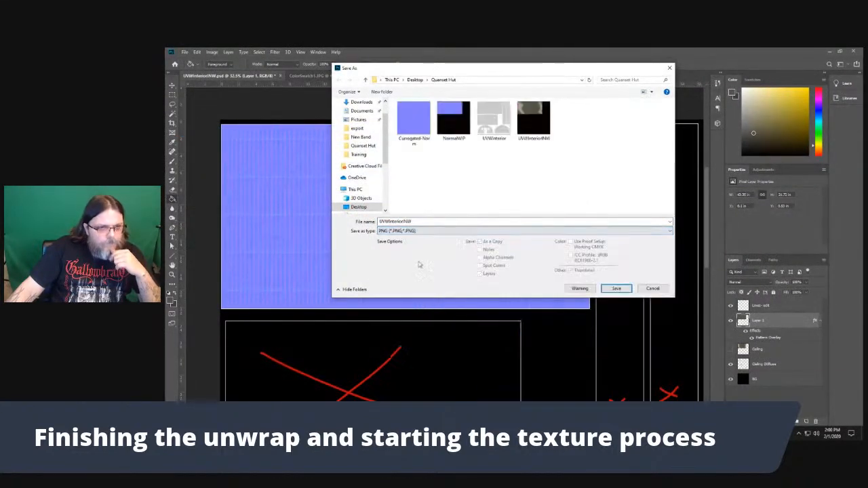
double_click(453, 120)
left_click(538, 242)
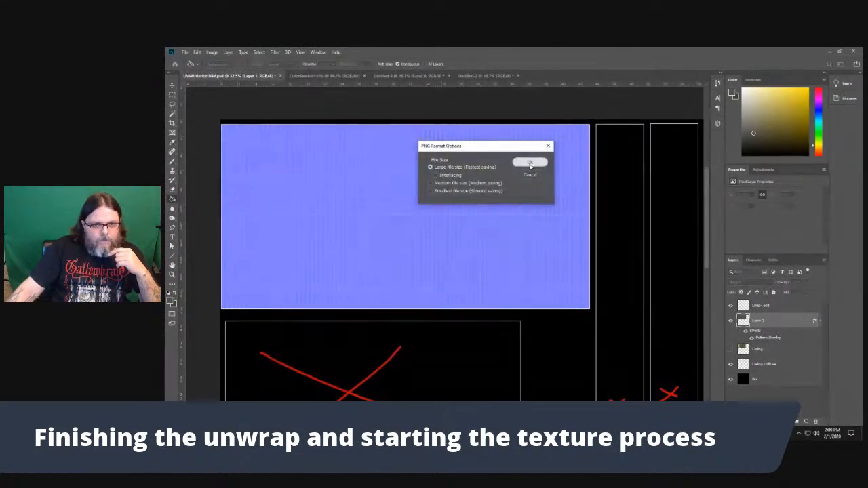
key("Return")
Switch to Blender and load the updated NormalWIP.png into the normal map's image texture node
key("alt+Tab")
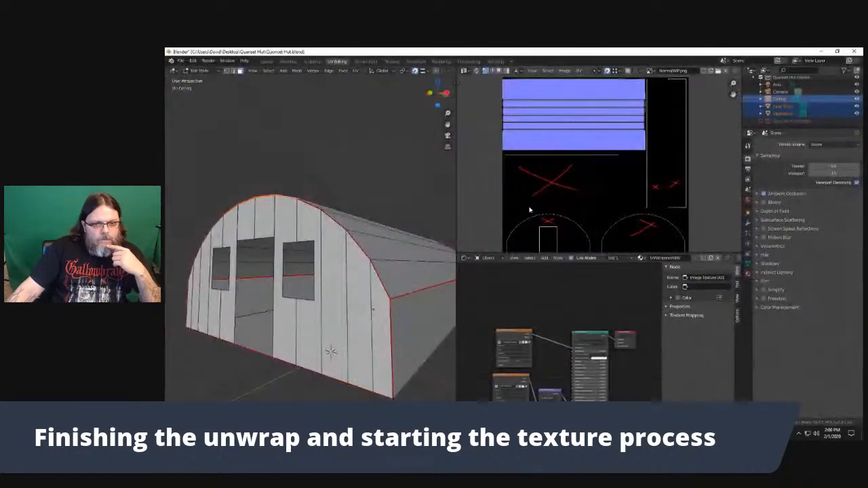
scroll(511, 209, "down", 1)
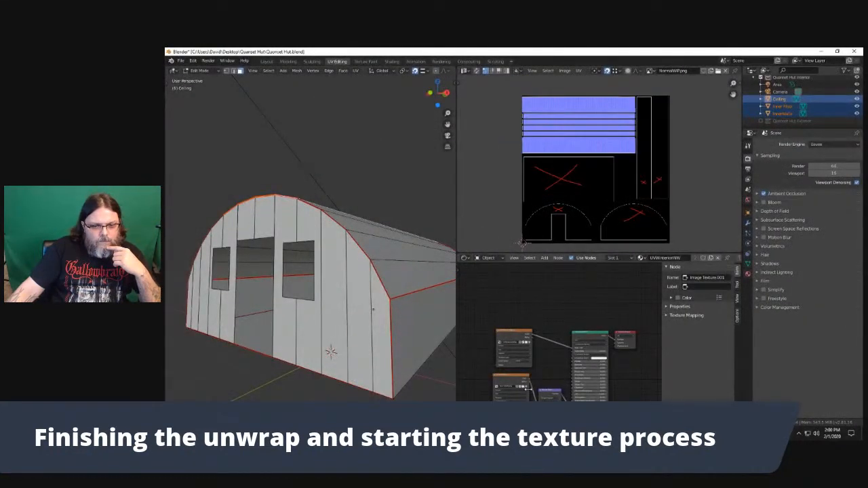
left_click(523, 387)
double_click(451, 194)
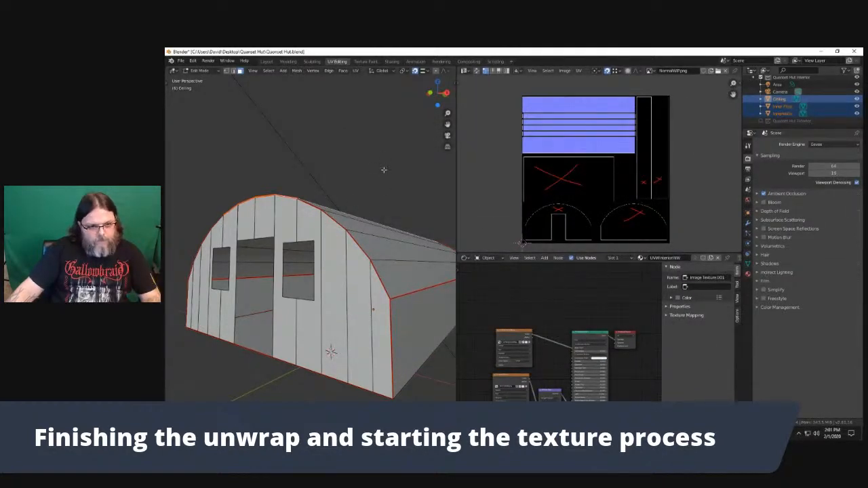
Show the hut with rendered shading and render the image to inspect the ceiling's corrugation
key("z")
left_click(375, 197)
mouse_move(382, 149)
left_mouse_down()
mouse_move(345, 216)
mouse_move(373, 227)
mouse_move(346, 224)
mouse_move(354, 226)
left_mouse_up()
key("F12")
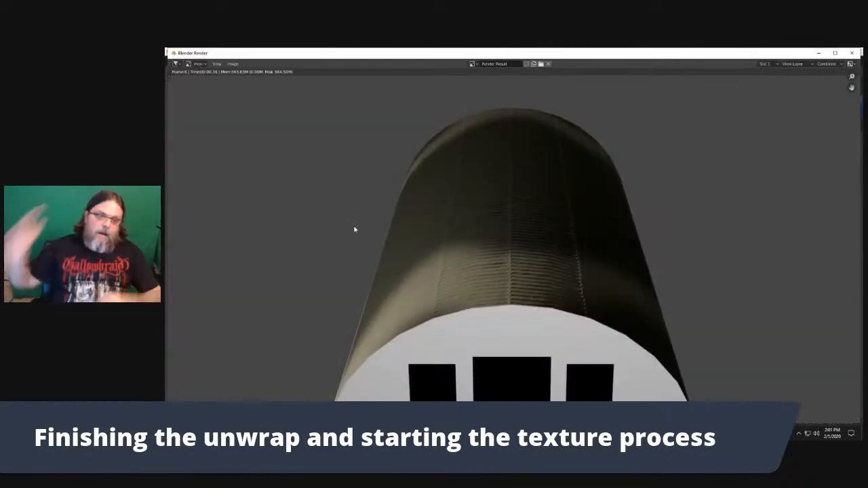
left_click(852, 52)
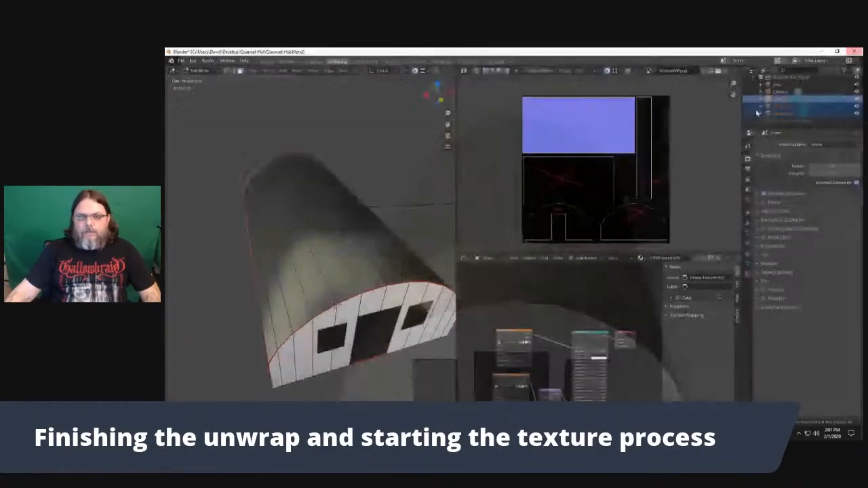
Set the strength of the hut material's Normal Map node to 2
left_click_drag(392, 217, 345, 202)
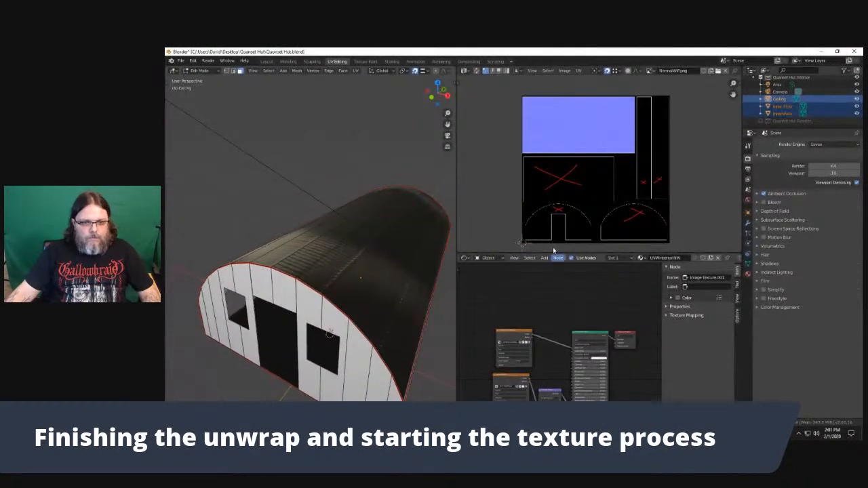
scroll(569, 327, "up", 2)
scroll(563, 339, "up", 3)
left_click_drag(558, 391, 584, 268)
left_click(576, 367)
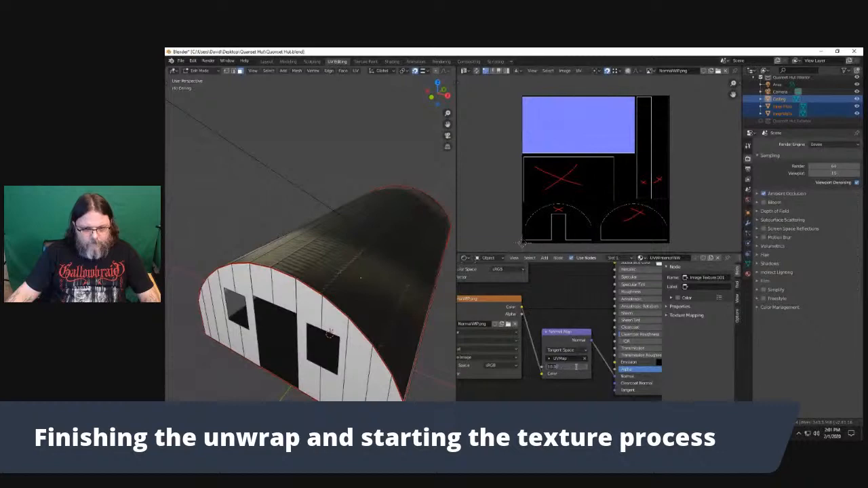
key("Return")
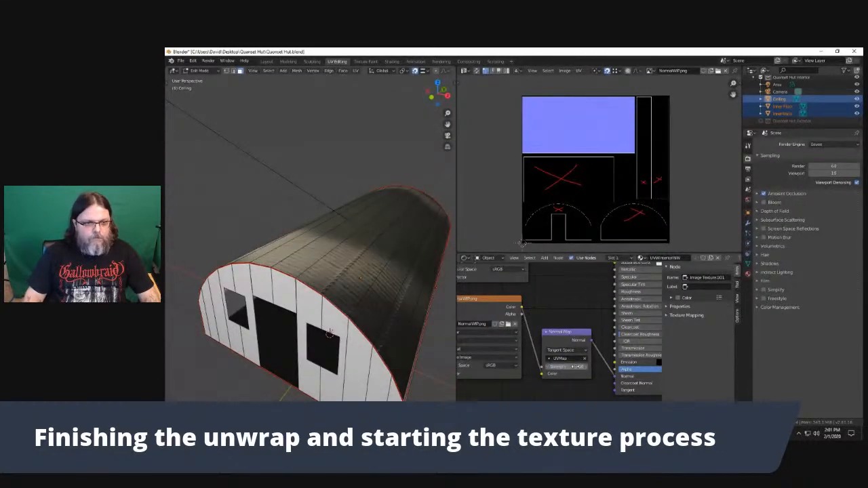
Render the hut again to check the ceiling with the changed normal map strength
key("F12")
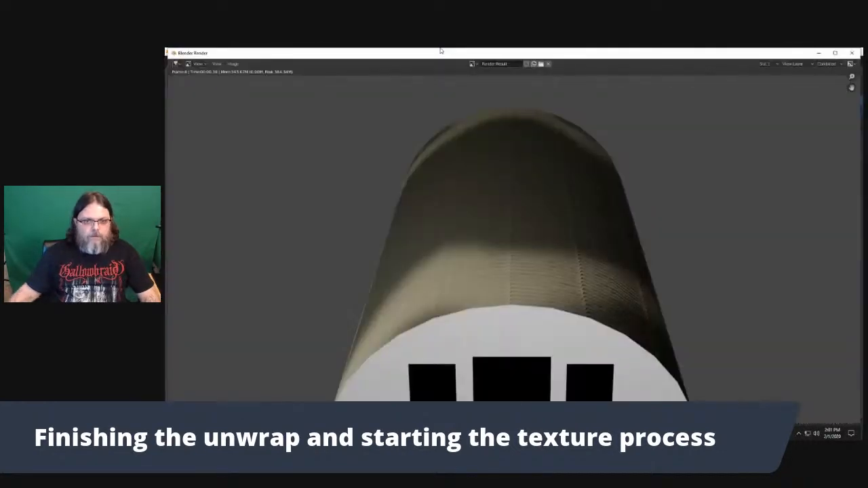
left_click(852, 52)
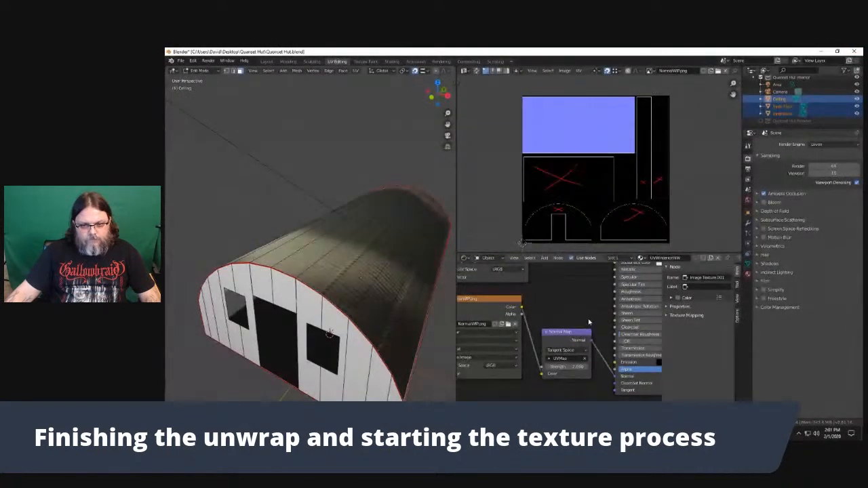
scroll(588, 321, "down", 2)
scroll(586, 318, "down", 2)
scroll(584, 318, "up", 2)
scroll(584, 318, "up", 2)
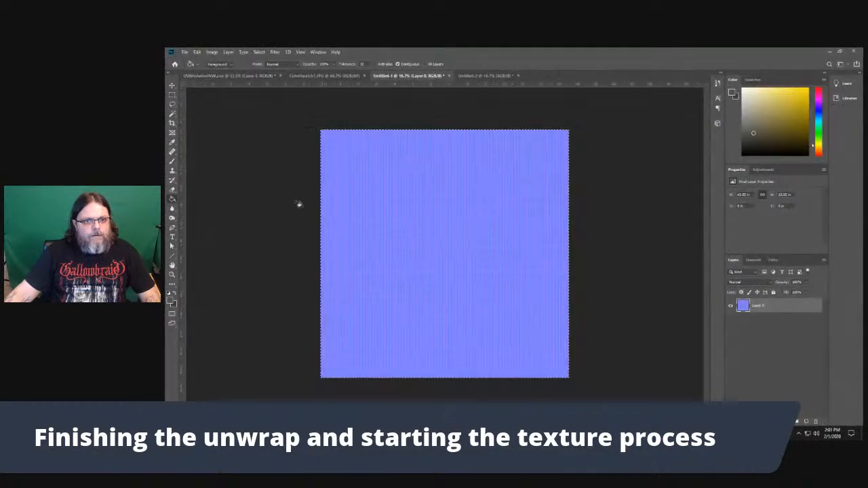
In Photoshop's UVW interior document, replace the ceiling layer's blue Pattern Overlay with the rusty brown corrugated metal pattern
left_click(485, 76)
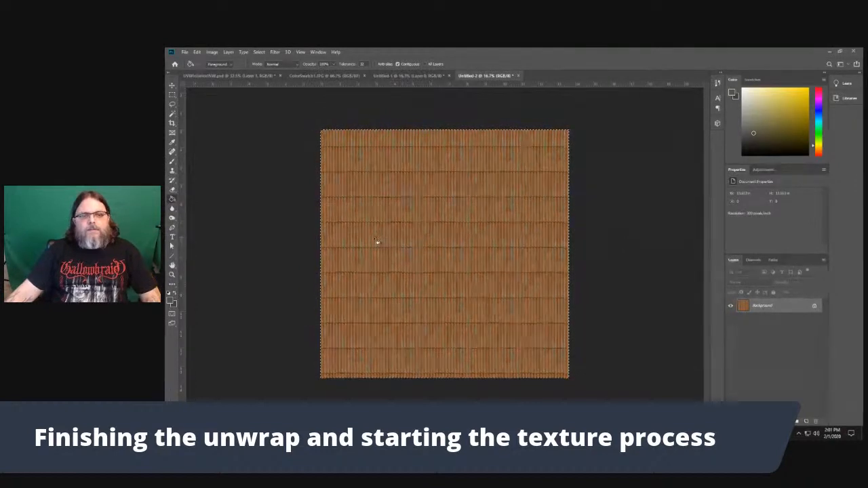
left_click(256, 76)
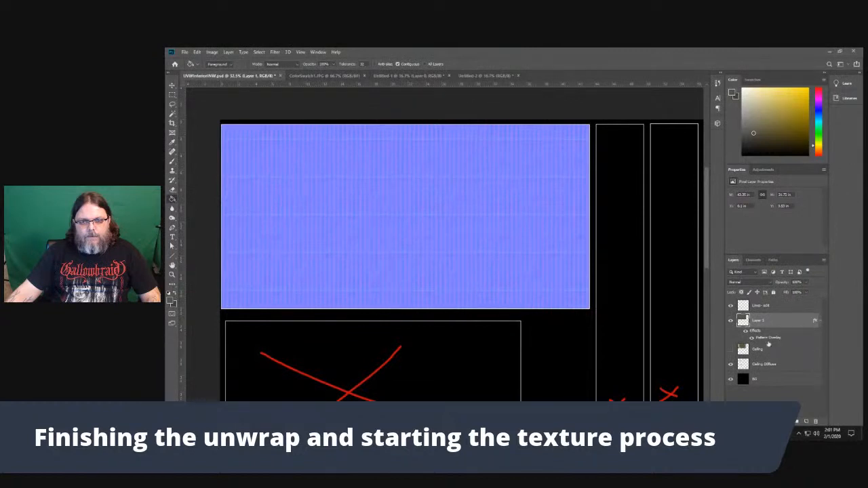
double_click(771, 341)
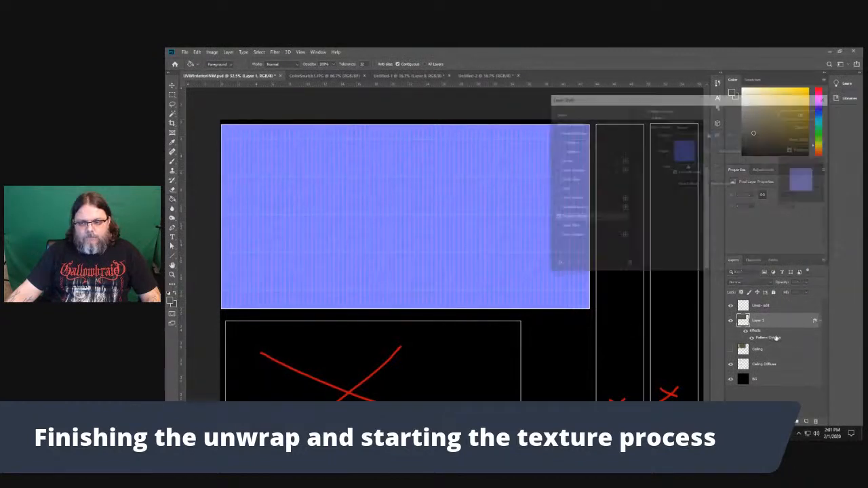
left_click(698, 154)
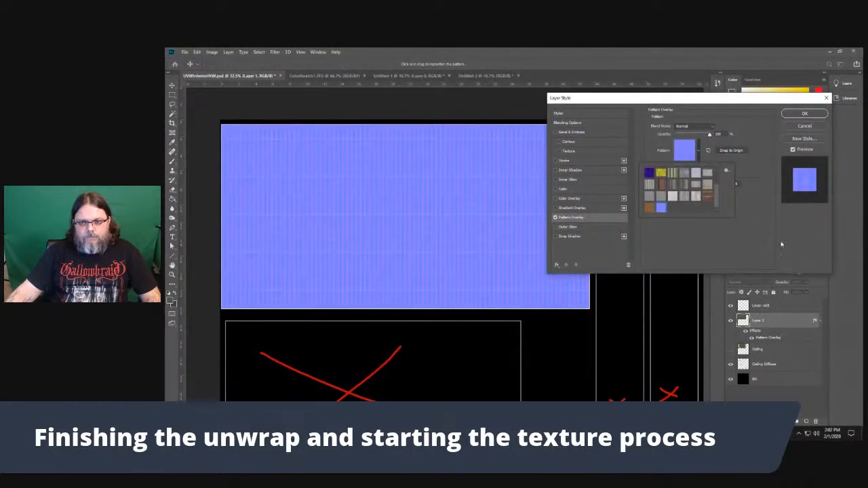
left_click(781, 244)
left_click(699, 153)
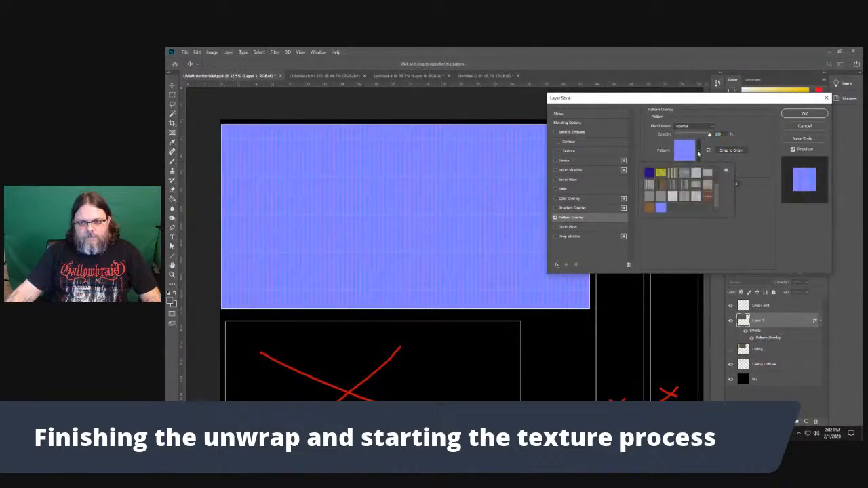
left_click(649, 210)
left_click(721, 263)
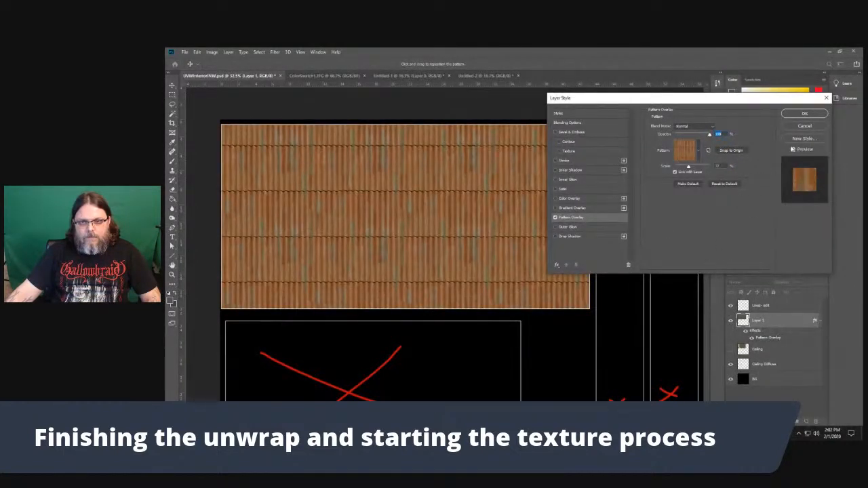
left_click(796, 117)
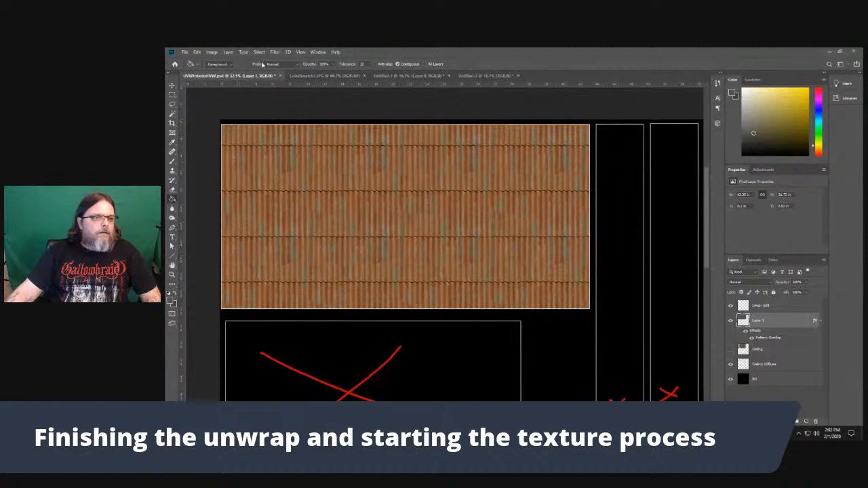
Convert the UVW interior document to grayscale mode, merging its layers and discarding the color information
left_click(213, 52)
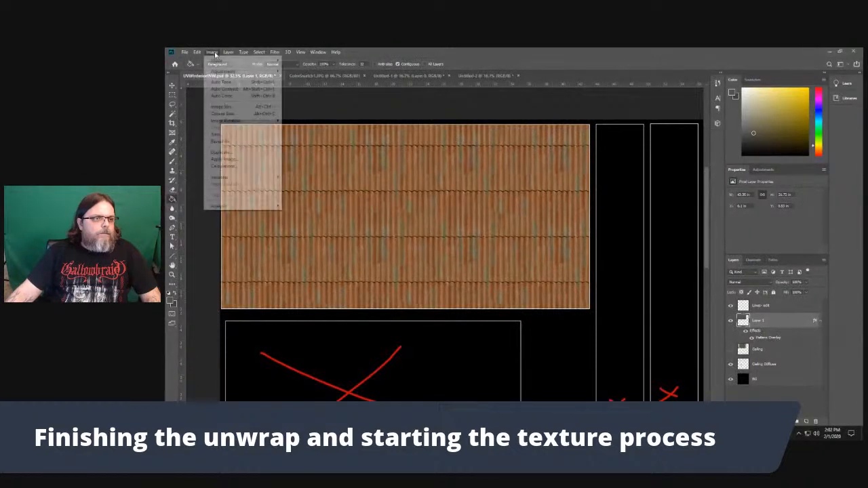
mouse_move(235, 62)
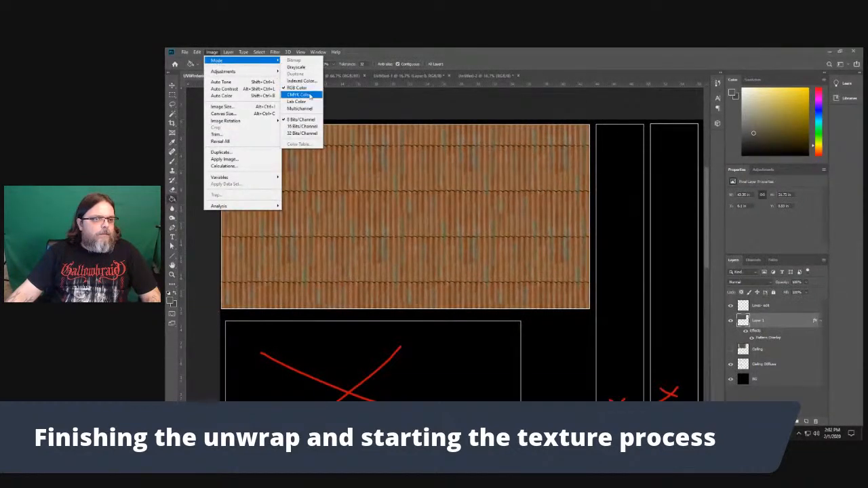
left_click(297, 67)
left_click(484, 191)
left_click(480, 202)
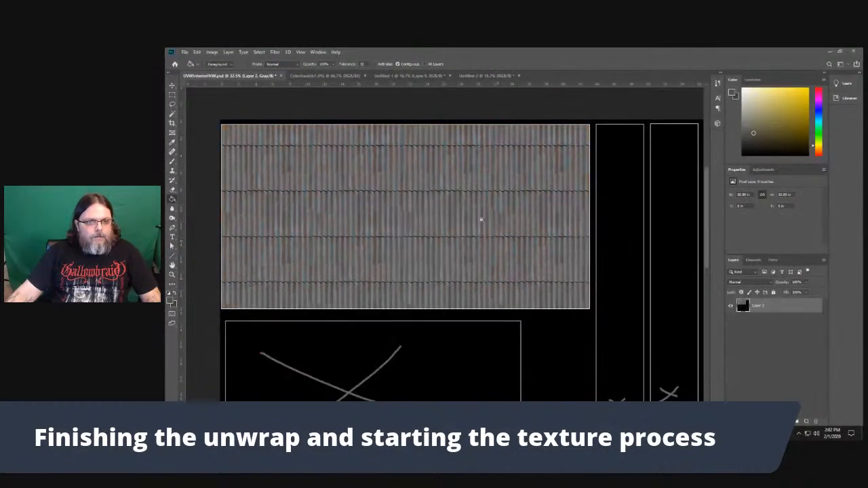
left_click(212, 52)
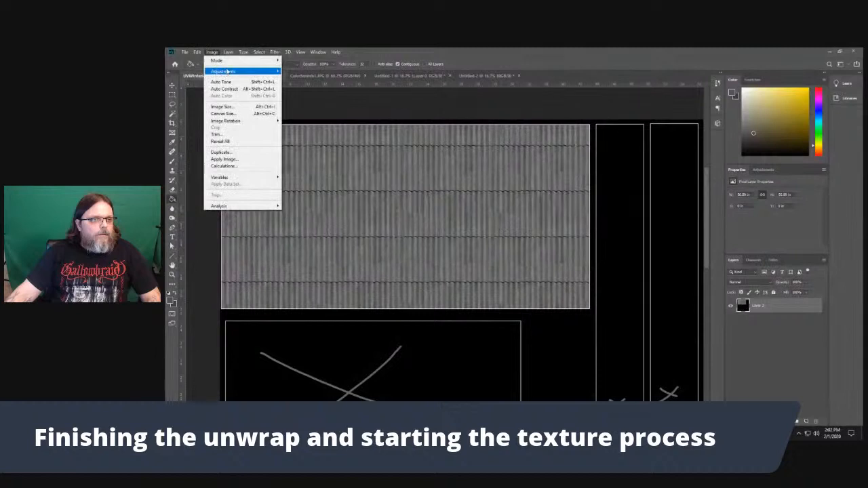
mouse_move(243, 70)
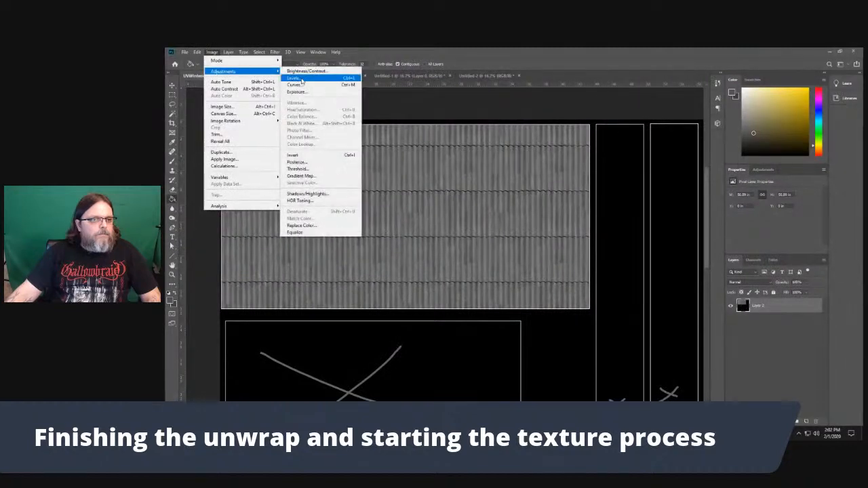
left_click(302, 79)
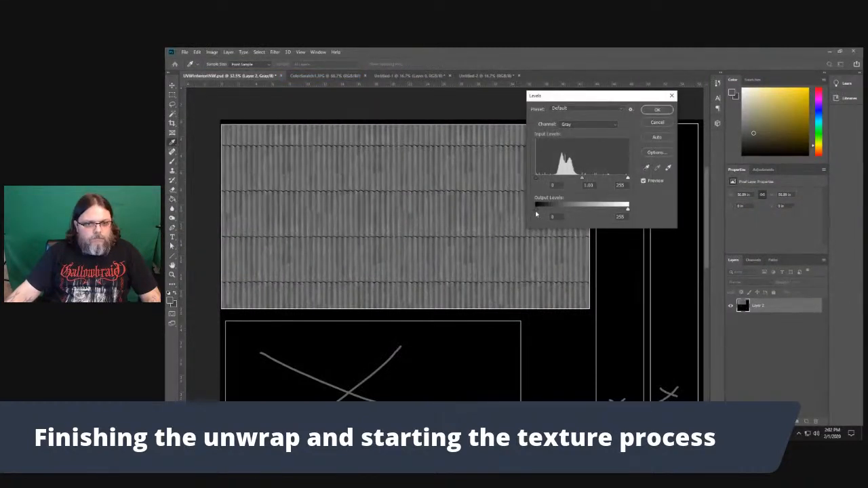
left_click_drag(539, 212, 539, 211)
mouse_move(628, 210)
left_mouse_down()
mouse_move(613, 210)
mouse_move(627, 213)
left_mouse_up()
left_click(657, 124)
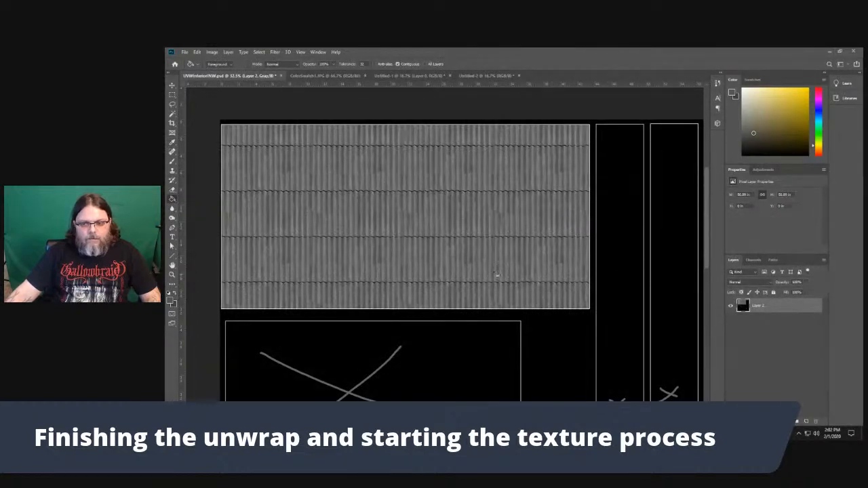
left_click(212, 52)
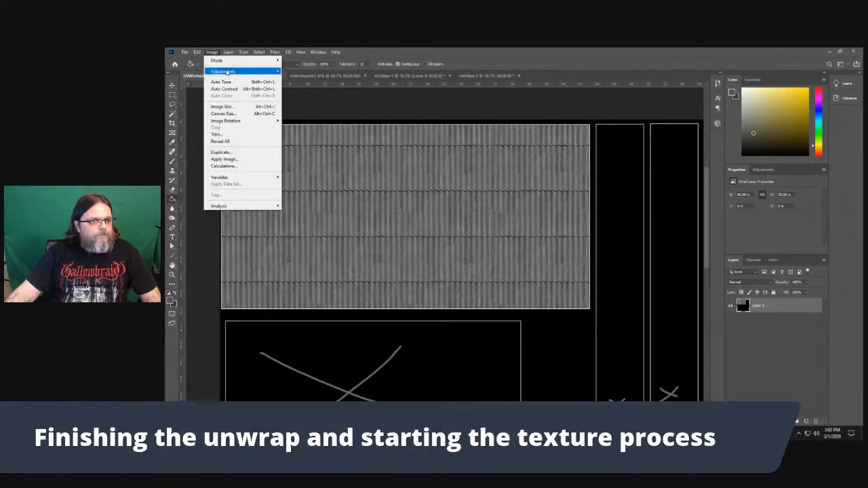
mouse_move(247, 71)
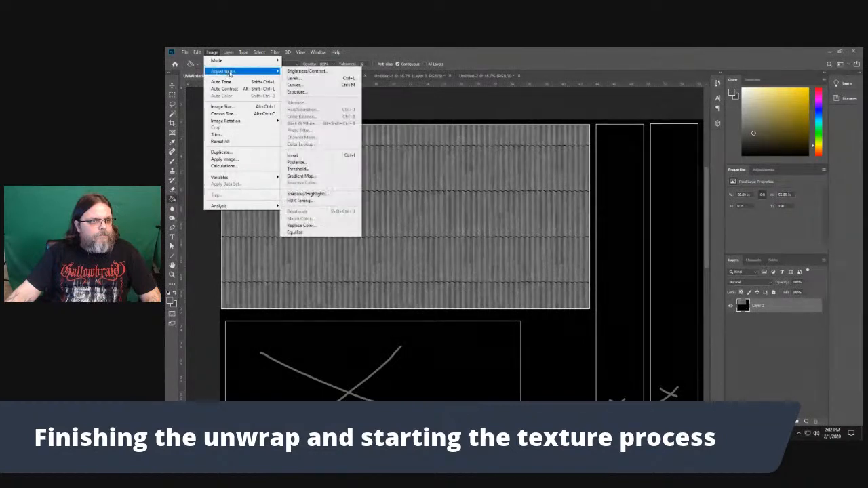
left_click(298, 91)
left_click_drag(490, 179, 496, 211)
left_click(561, 167)
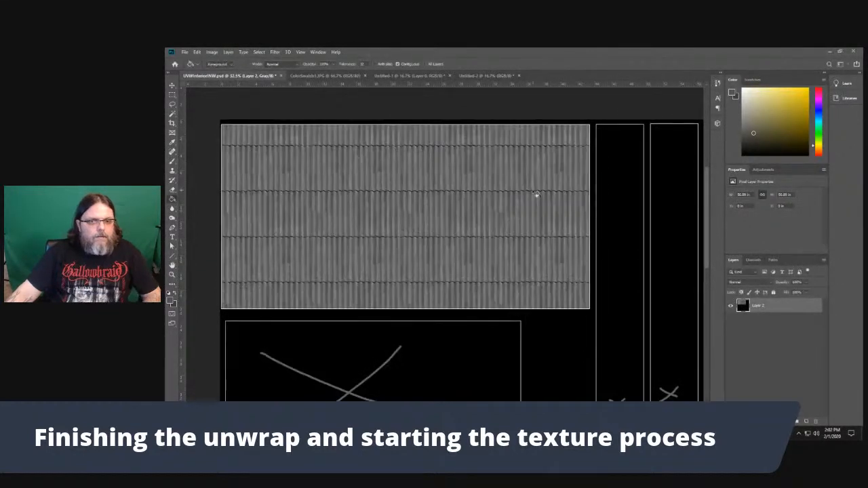
Apply a steep S-shaped Curves adjustment to the grayscale corrugated texture to darken it and raise its contrast
left_click(213, 52)
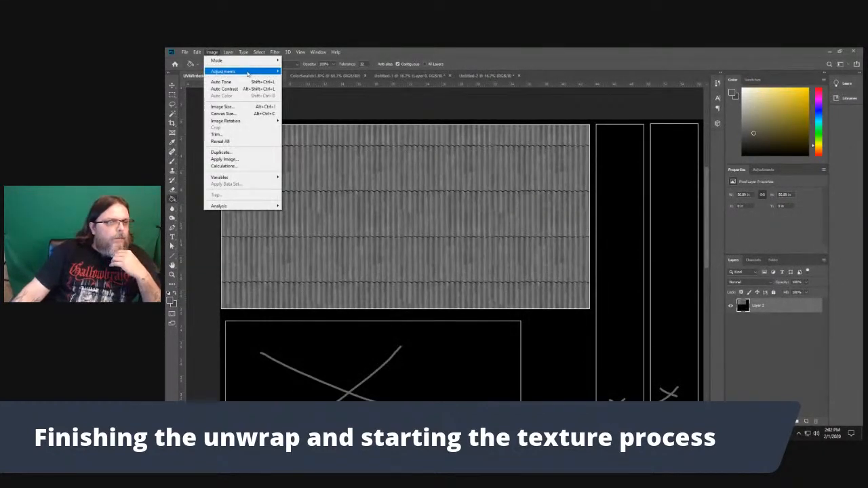
mouse_move(247, 71)
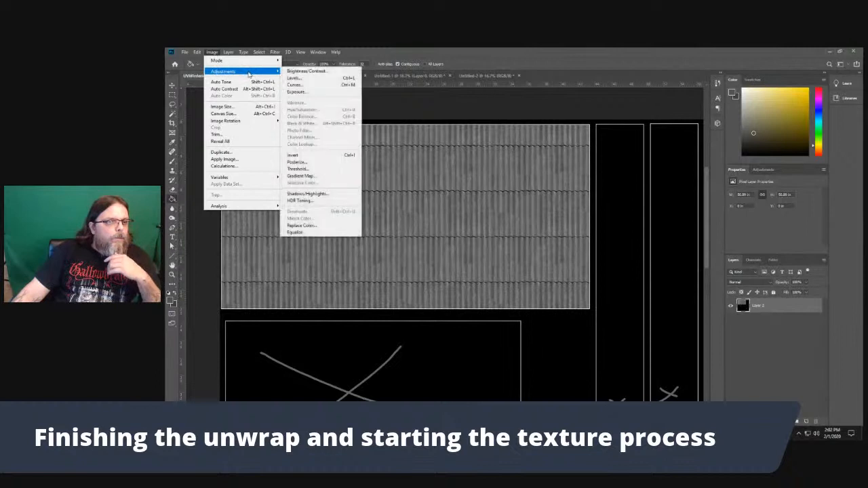
left_click(323, 86)
left_click_drag(454, 213, 462, 226)
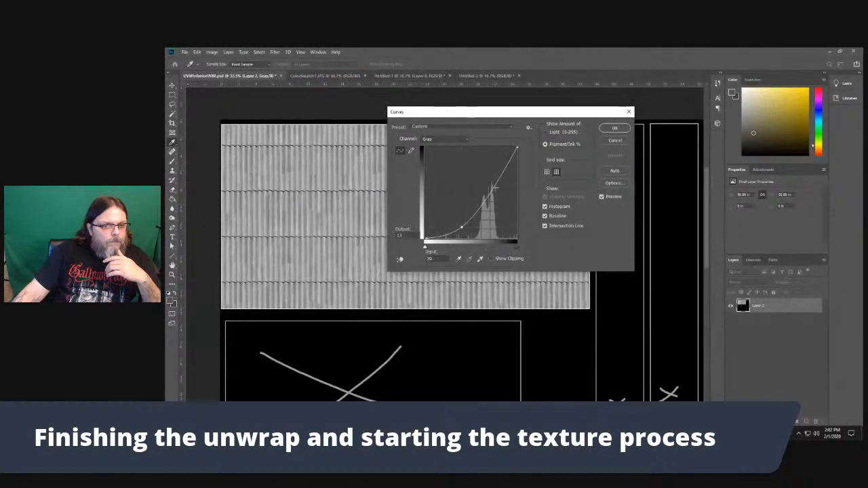
left_click_drag(494, 187, 475, 181)
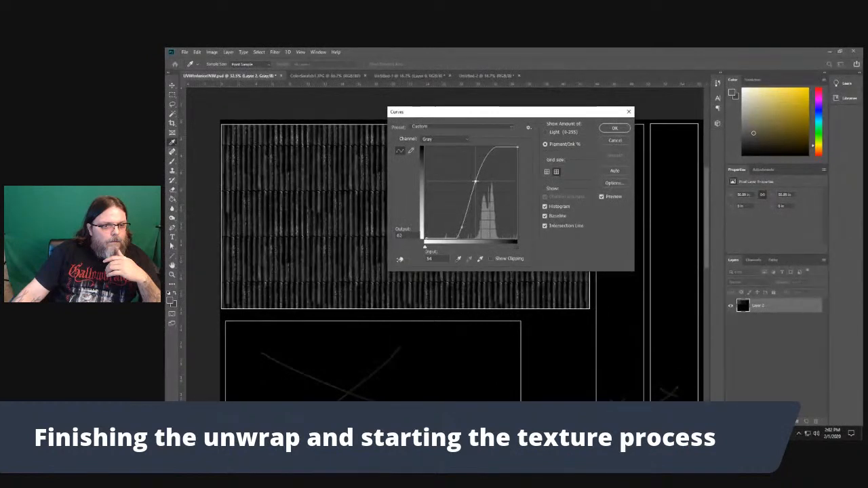
left_click(614, 128)
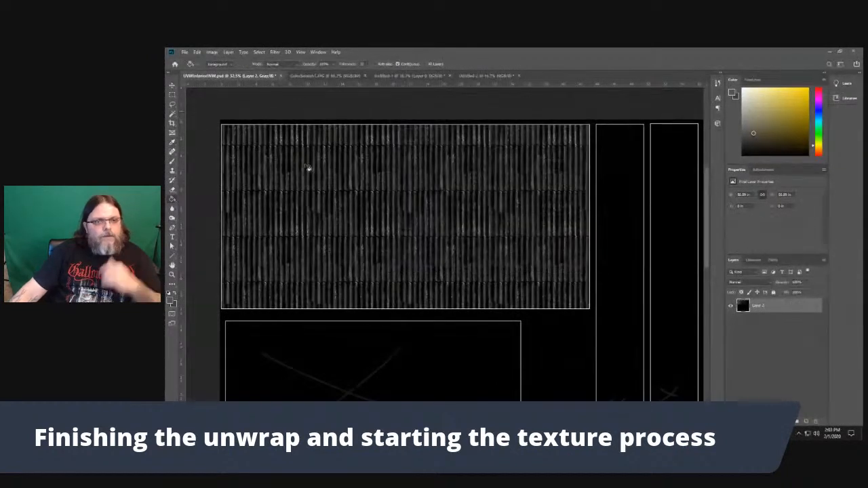
Save a copy of the adjusted texture as a PNG named SpecWIP in the Quonset Hut folder, using the large file size option
left_click(184, 52)
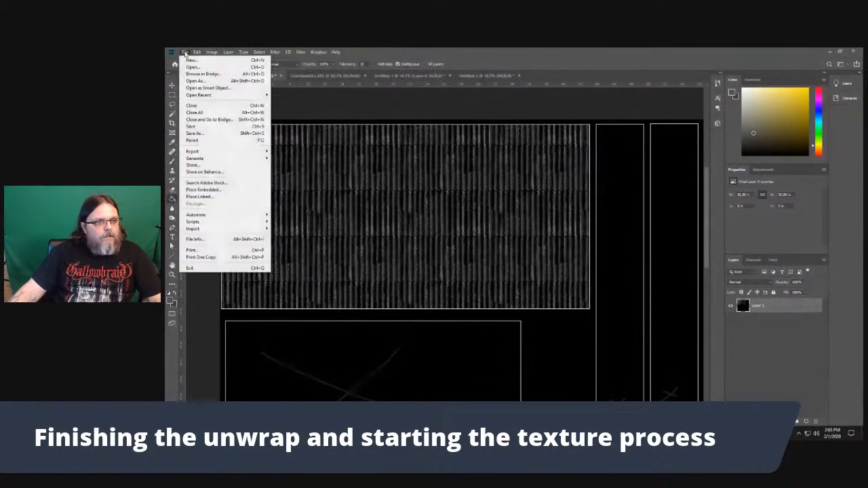
left_click(204, 135)
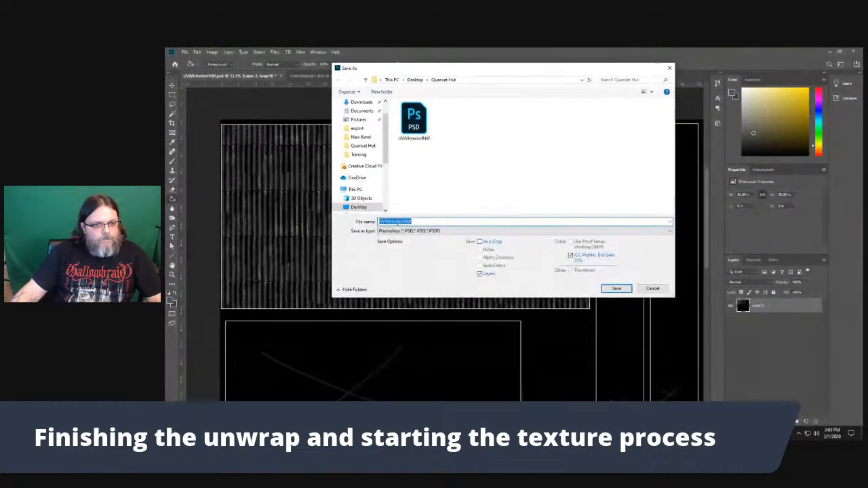
left_click(414, 231)
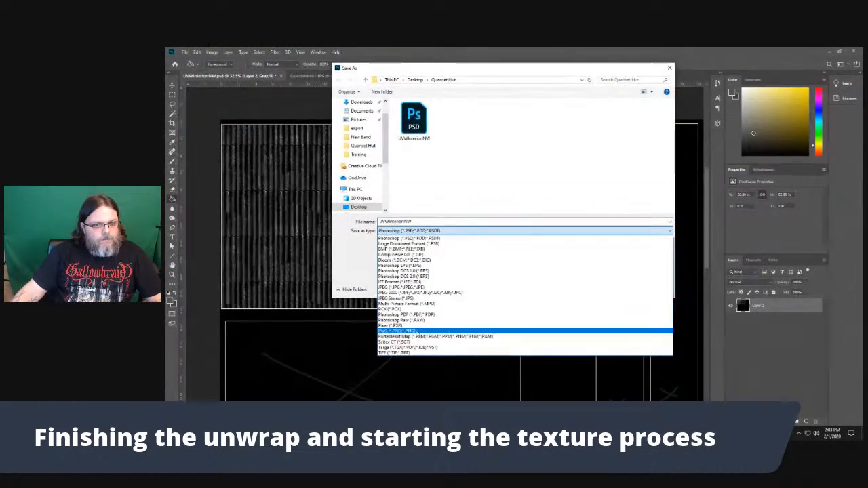
left_click(407, 333)
left_click(454, 119)
left_click(400, 222)
double_click(392, 222)
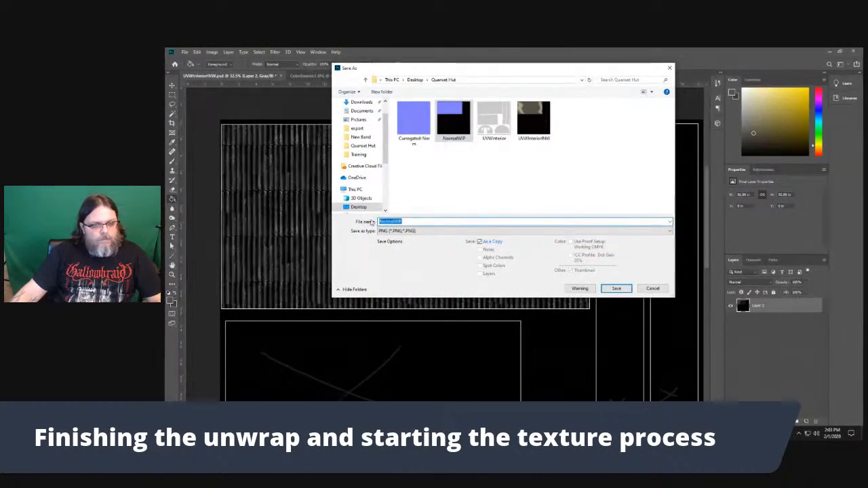
key("BackSpace")
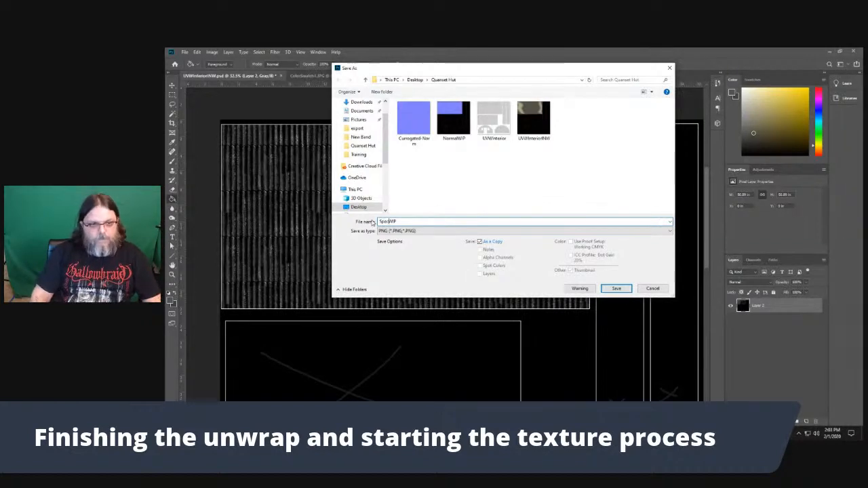
left_click(623, 289)
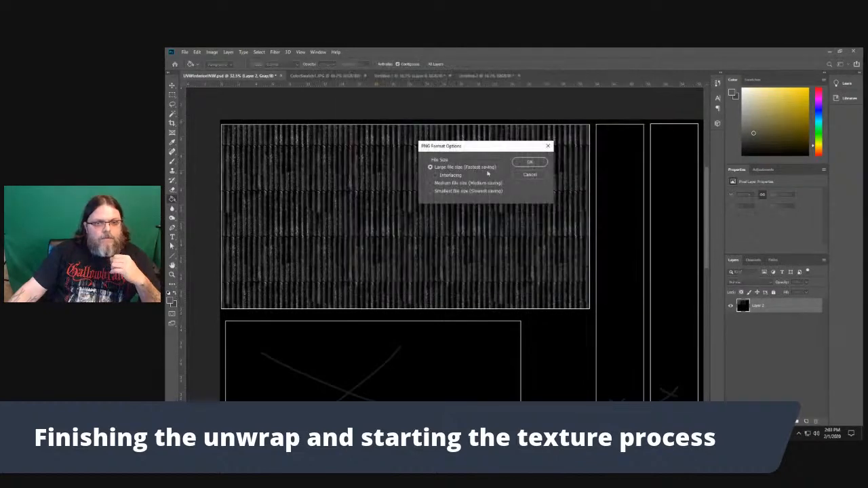
left_click(536, 169)
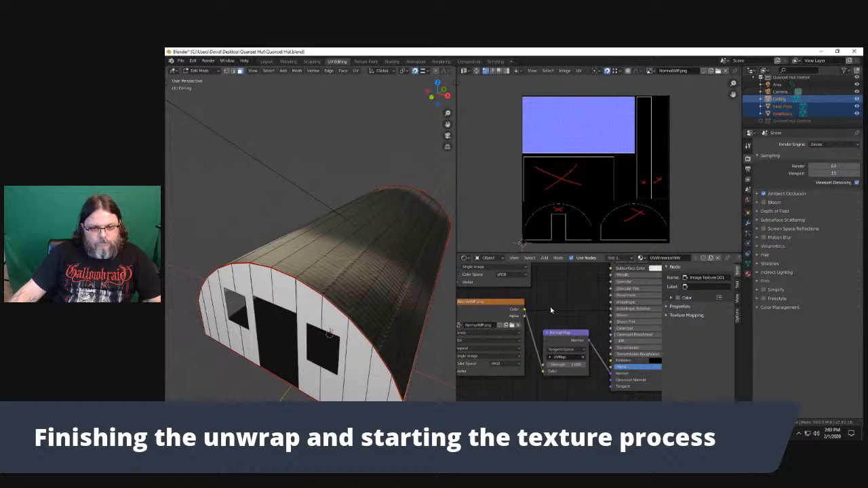
Switch to Blender, collapse the normal map's image node and the Normal Map node, and move both lower in the node tree
scroll(551, 311, "down", 1)
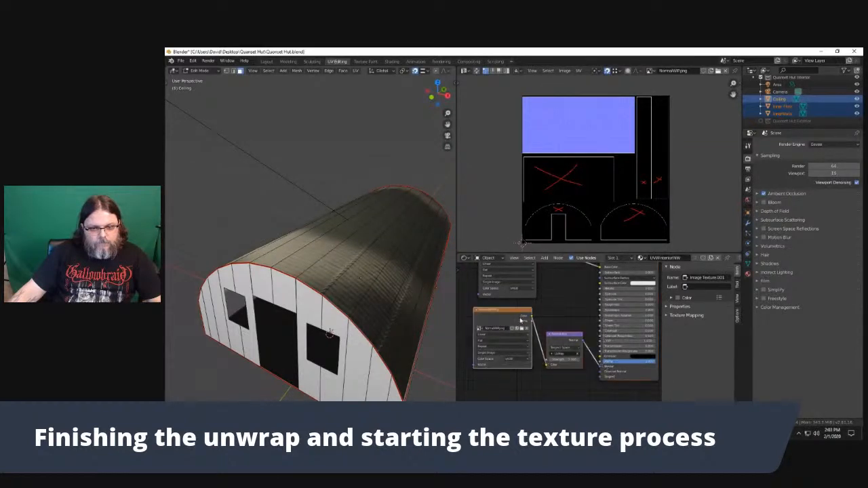
left_click_drag(489, 304, 563, 341)
left_click(550, 335)
left_click(480, 311)
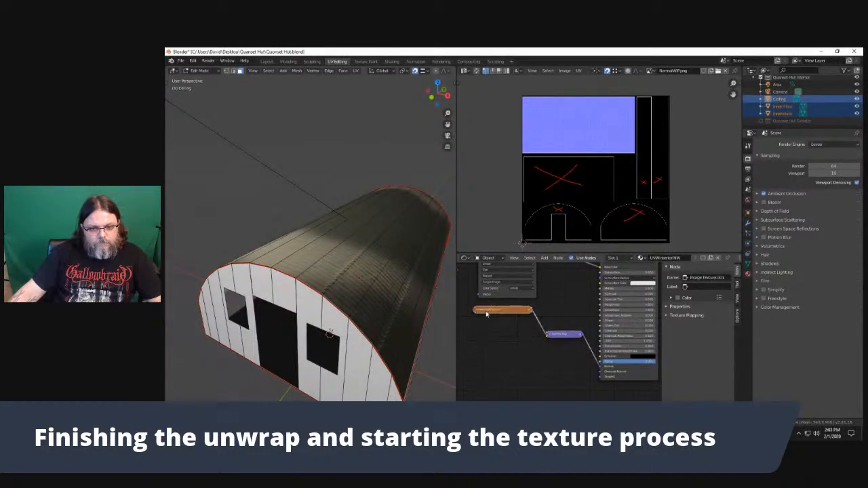
left_click_drag(498, 313, 491, 335)
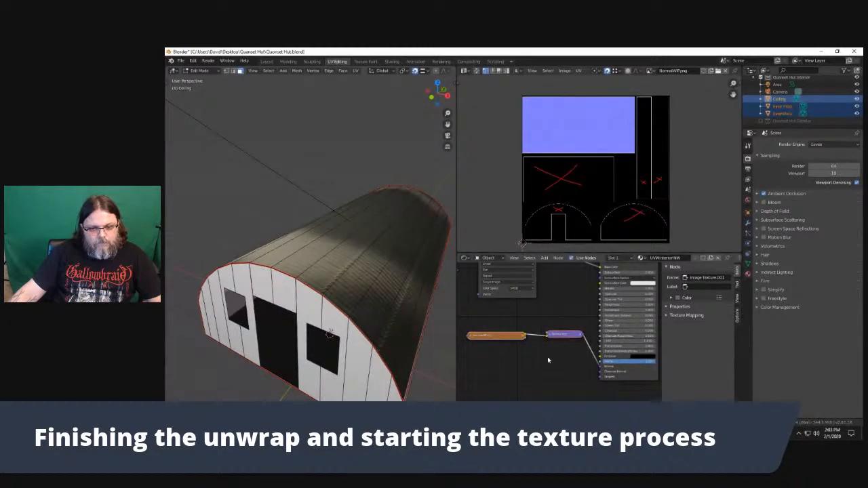
left_click_drag(560, 329, 550, 362)
scroll(561, 333, "down", 1)
left_click_drag(561, 318, 584, 388)
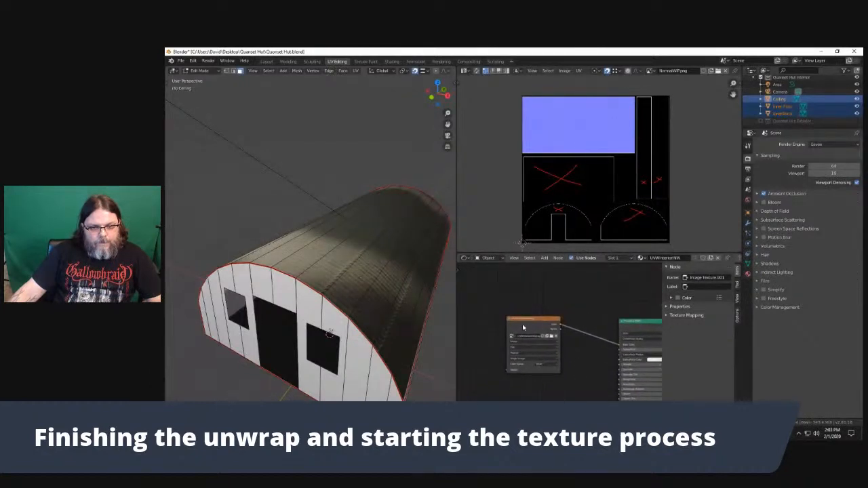
Collapse the base color Image Texture node and move it slightly higher in the node tree
left_click(531, 322)
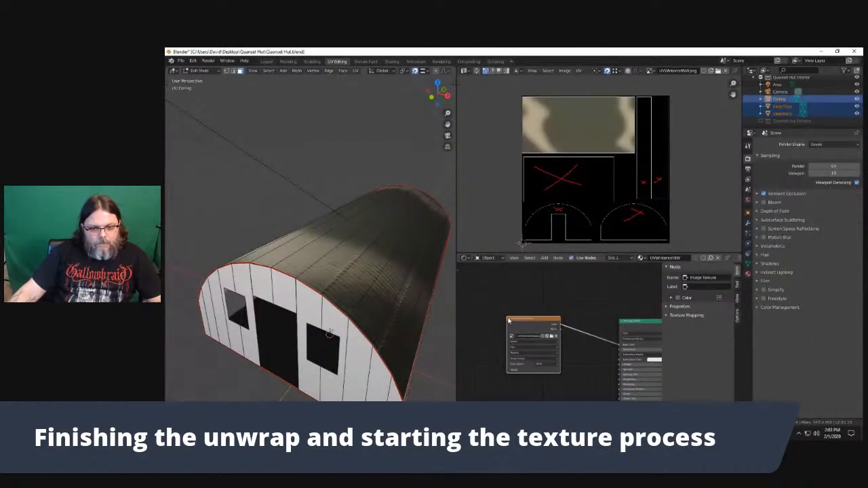
left_click(511, 320)
left_click_drag(525, 319, 531, 303)
Add a new Image Texture node in the free space beside the Principled BSDF node
scroll(570, 345, "down", 1)
scroll(561, 341, "up", 2)
left_click_drag(552, 333, 541, 313)
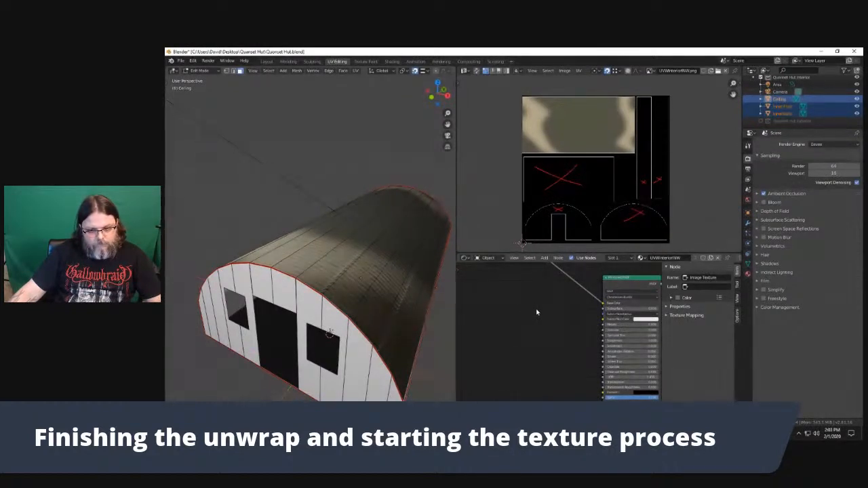
key("shift+a")
left_click(535, 309)
type("te")
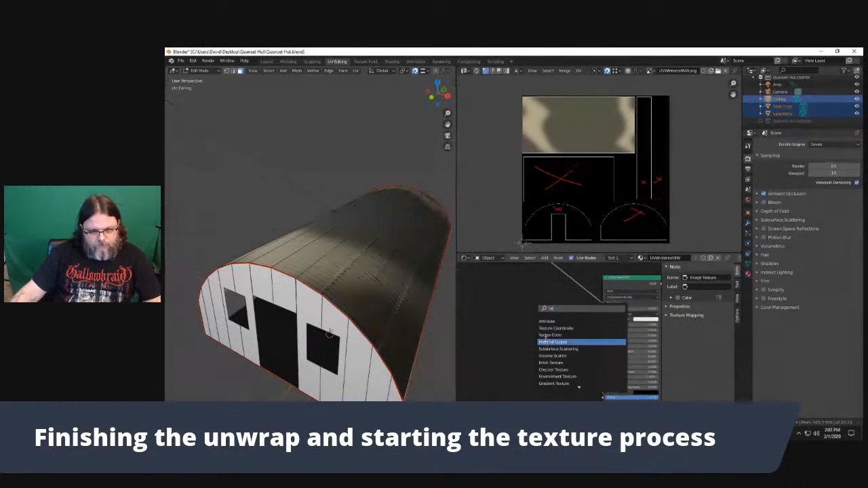
key("BackSpace")
key("BackSpace")
type("ima")
left_click(553, 321)
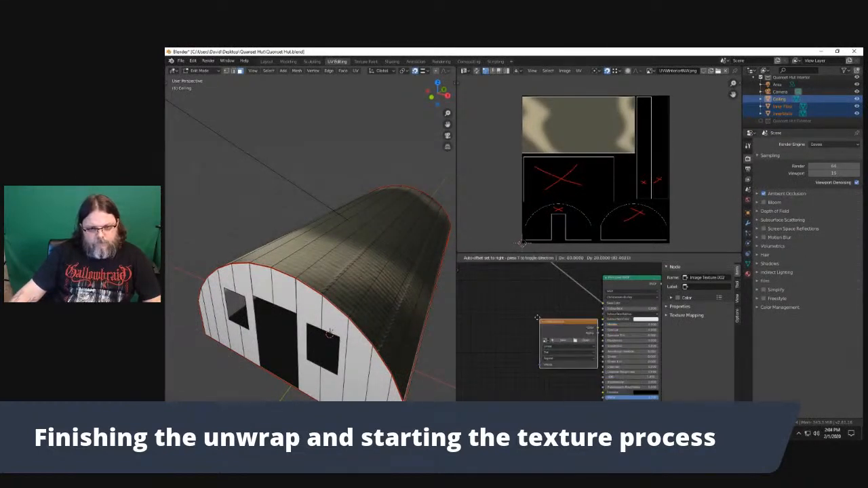
left_click(517, 312)
scroll(613, 331, "up", 2)
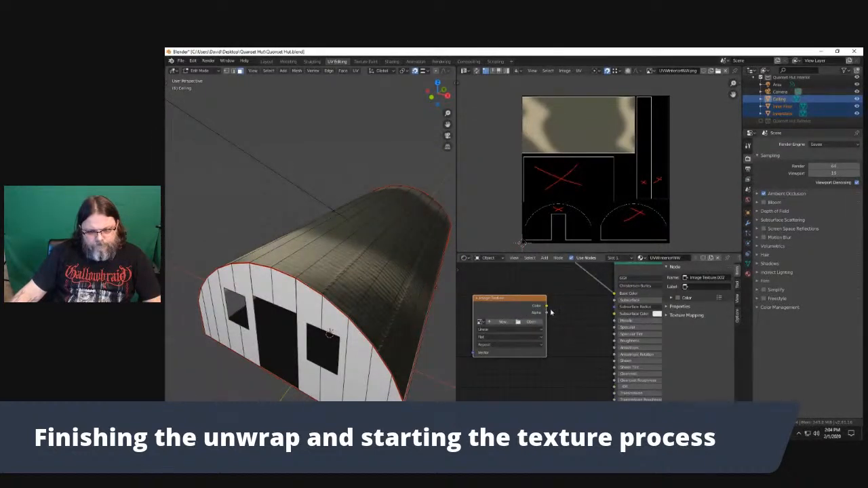
Link the new Image Texture node's Color output to both the Specular and Metallic inputs of the Principled BSDF
left_click_drag(546, 306, 596, 330)
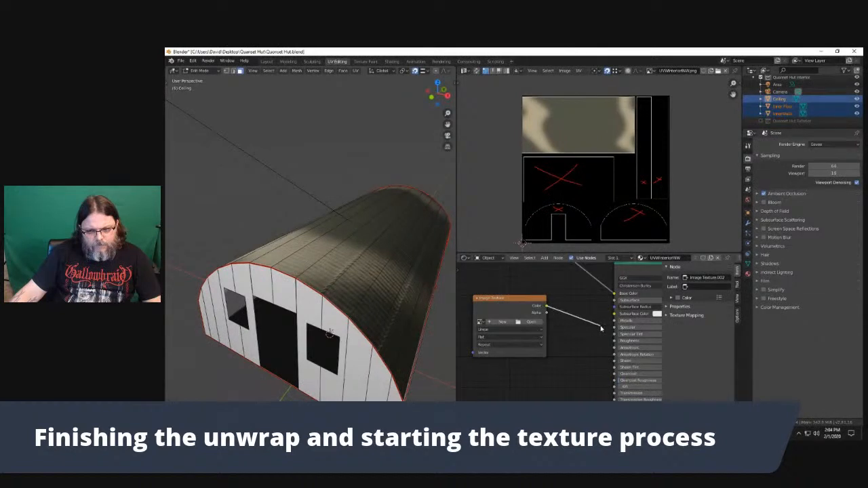
left_click_drag(601, 329, 614, 329)
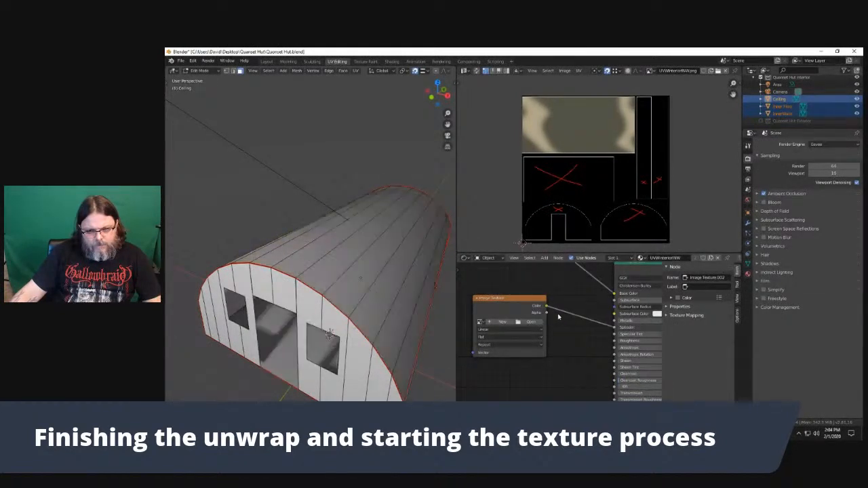
left_click_drag(547, 306, 614, 321)
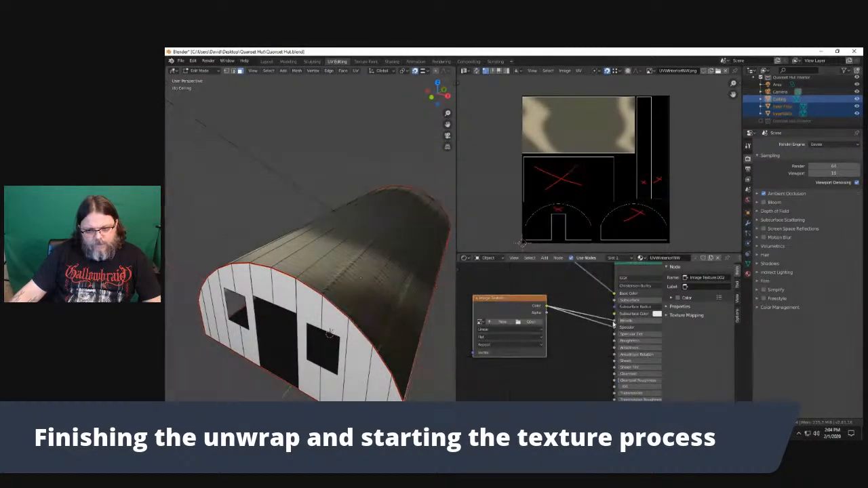
Load SpecWIP.png into the new Image Texture node and check its effect on the hut's ceiling
left_click(537, 323)
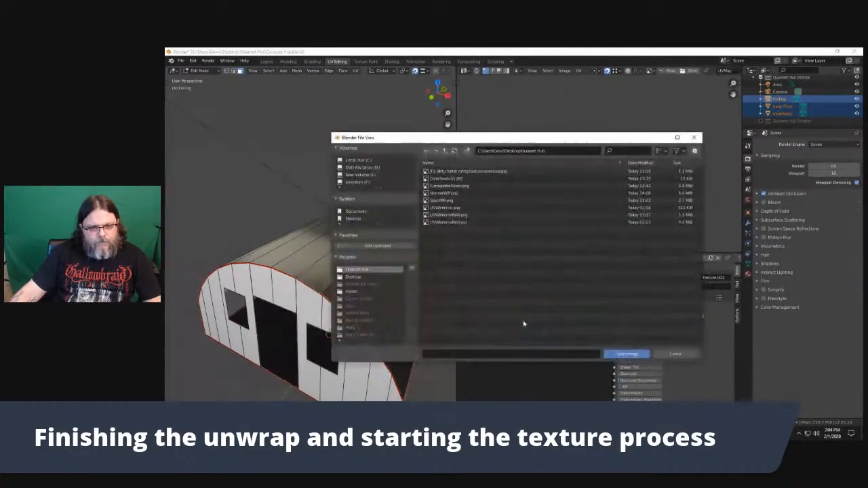
double_click(444, 201)
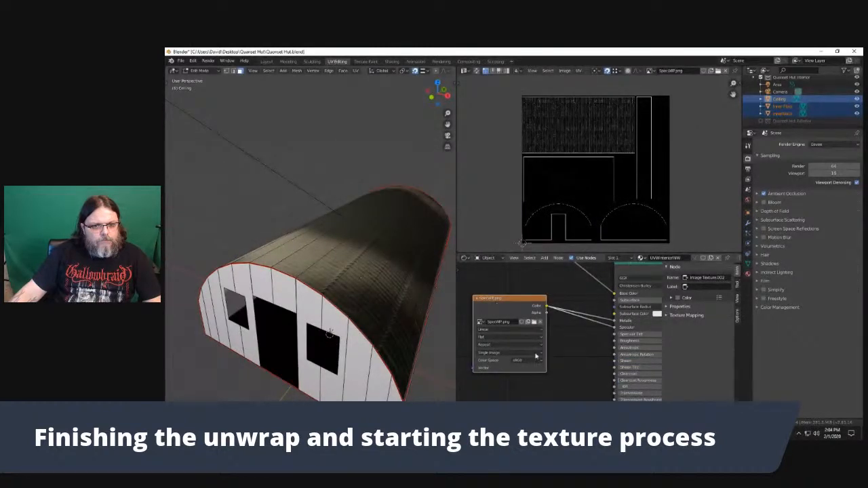
scroll(383, 263, "up", 6)
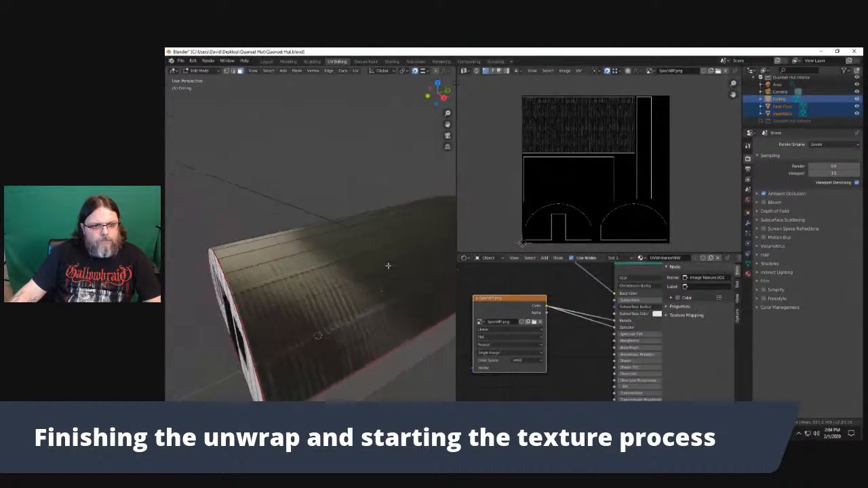
scroll(339, 258, "down", 6)
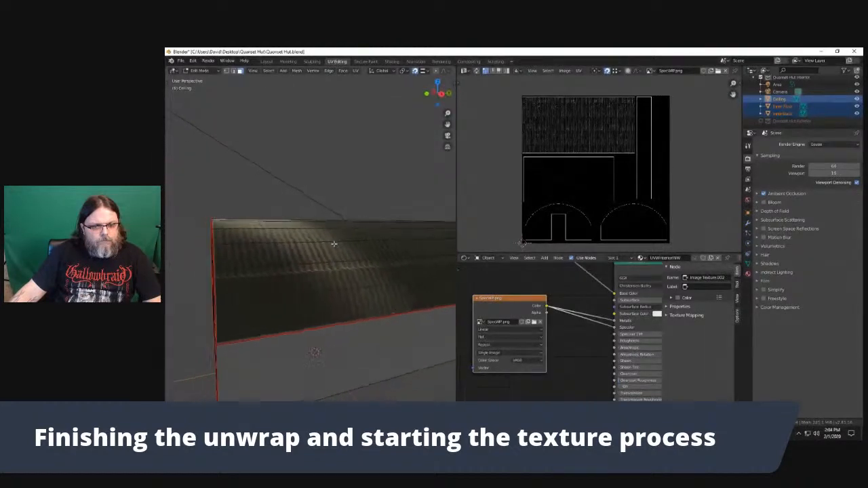
Disconnect the SpecWIP.png node from the Metallic input, set its Color Space to Non-Color, and inspect the ceiling
left_click_drag(616, 324, 587, 320)
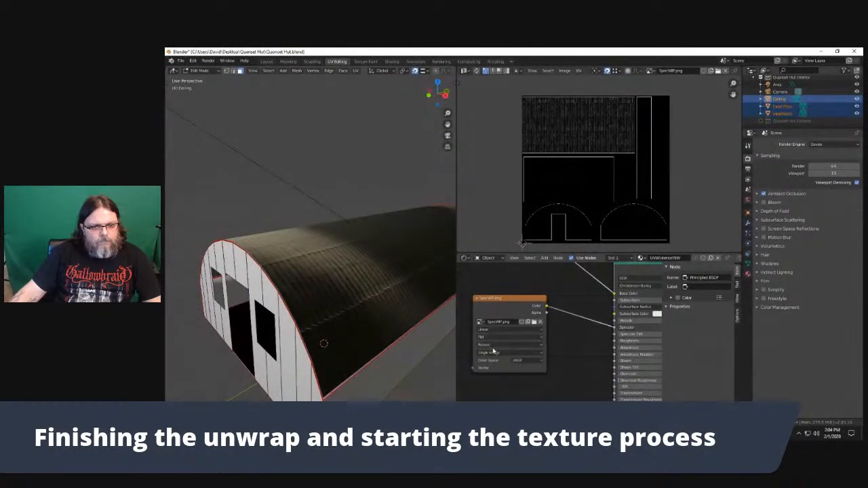
left_click(522, 361)
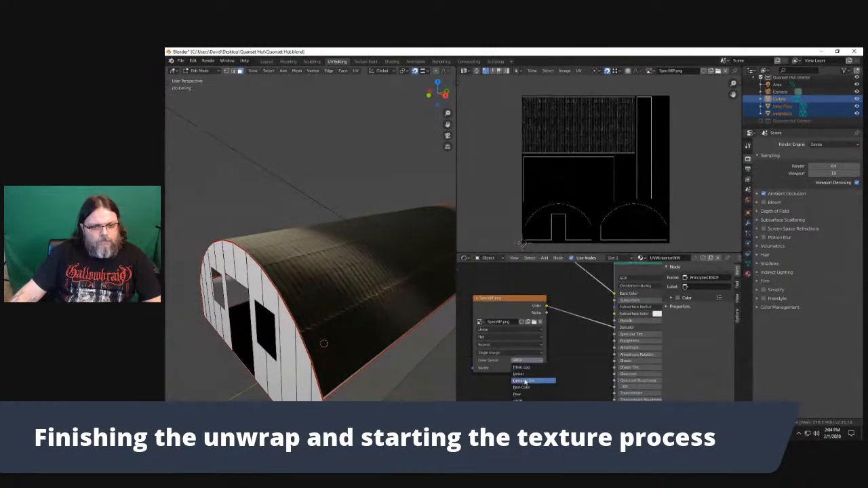
left_click(532, 388)
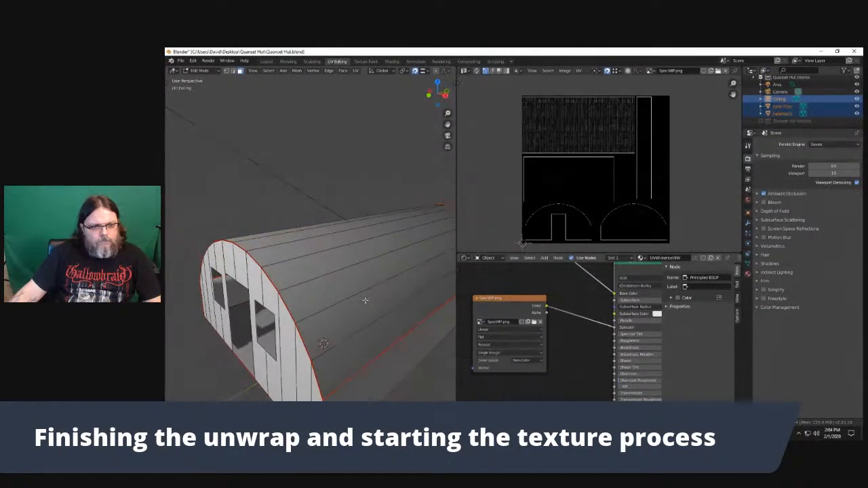
scroll(350, 292, "up", 4)
scroll(359, 294, "down", 7)
left_click_drag(373, 290, 320, 314)
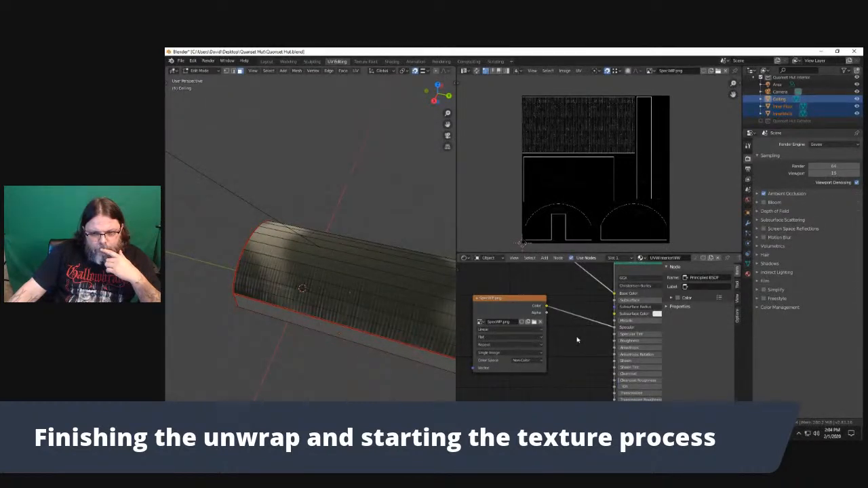
Move the SpecWIP.png node's Color link from the Specular to the Metallic input and inspect the ceiling up close
mouse_move(614, 313)
left_mouse_down()
mouse_move(561, 317)
mouse_move(605, 322)
left_mouse_up()
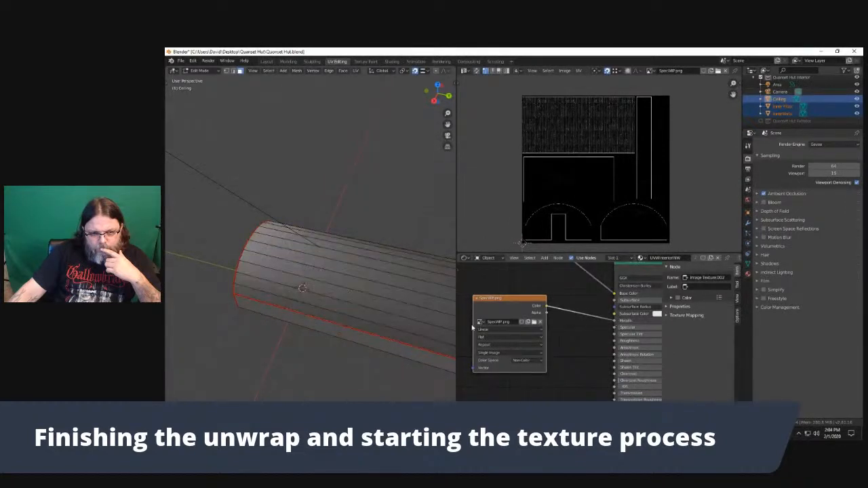
scroll(366, 301, "up", 8)
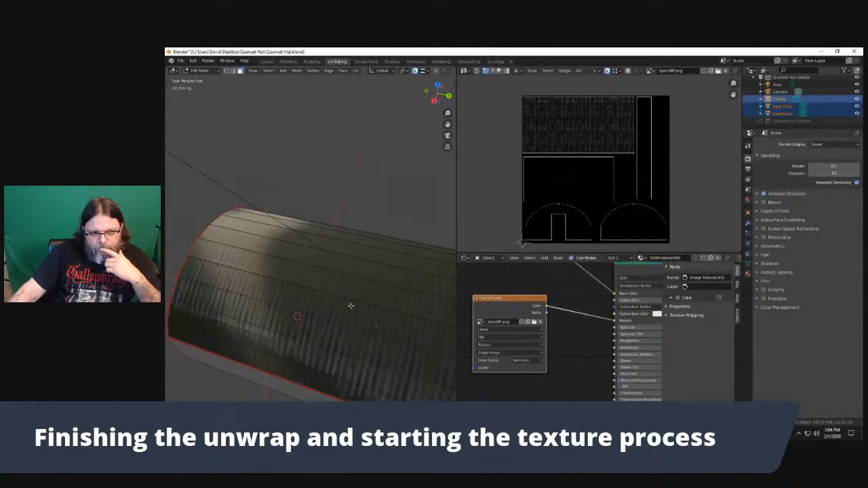
mouse_move(367, 299)
left_mouse_down()
mouse_move(332, 296)
mouse_move(368, 294)
left_mouse_up()
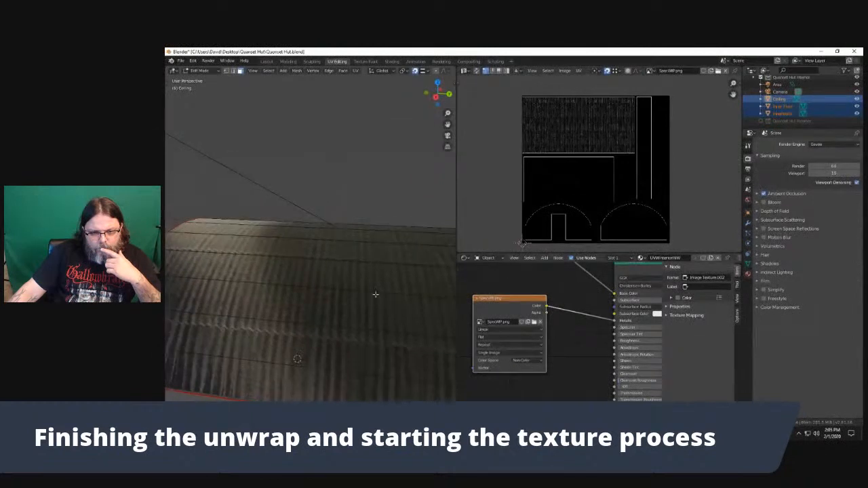
Try moving the SpecWIP.png node's Color link from Metallic to Roughness and render the hut to check the effect
mouse_move(564, 356)
left_mouse_down()
mouse_move(558, 306)
mouse_move(574, 332)
mouse_move(564, 341)
left_mouse_up()
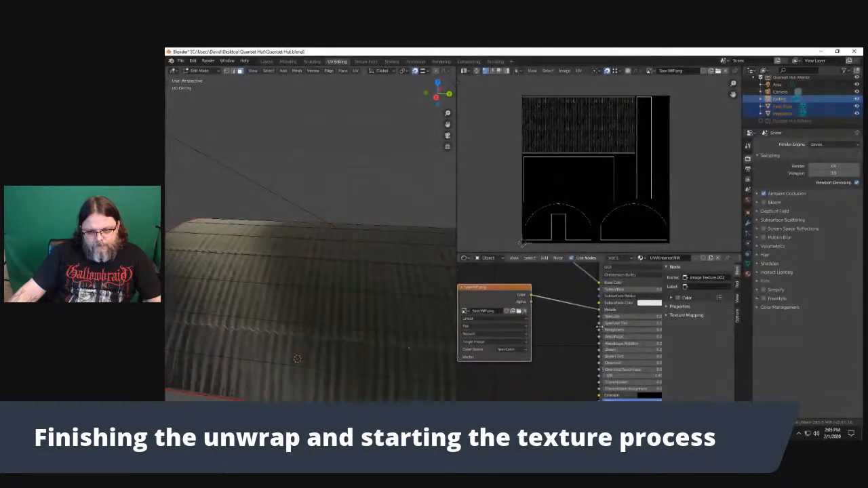
mouse_move(597, 312)
left_mouse_down()
mouse_move(564, 311)
mouse_move(575, 322)
mouse_move(601, 318)
mouse_move(593, 320)
mouse_move(599, 329)
left_mouse_up()
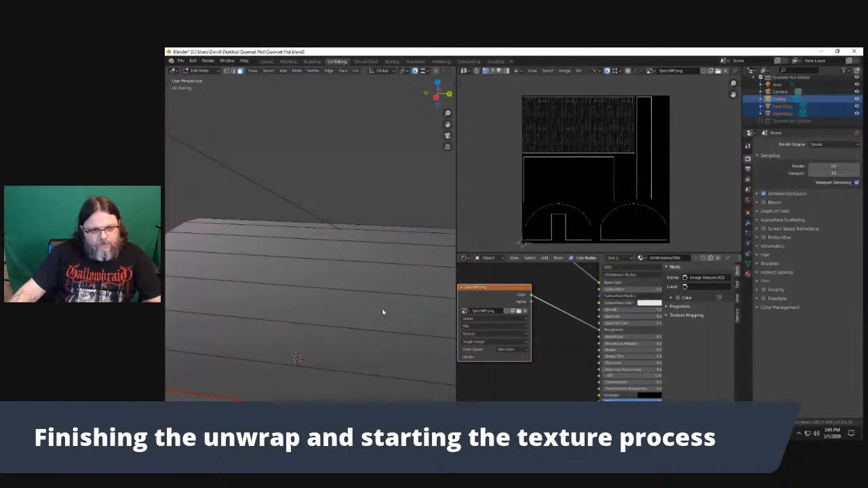
scroll(350, 306, "down", 3)
scroll(346, 306, "up", 4)
left_click_drag(346, 306, 311, 321)
key("F12")
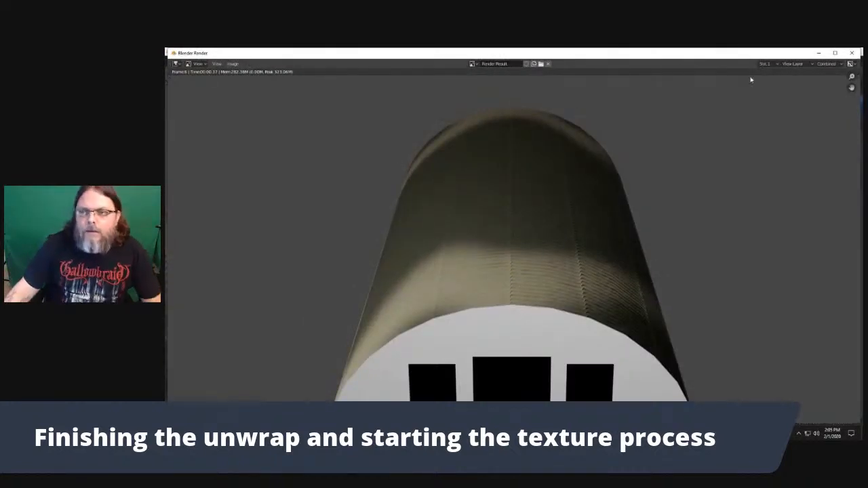
left_click(852, 53)
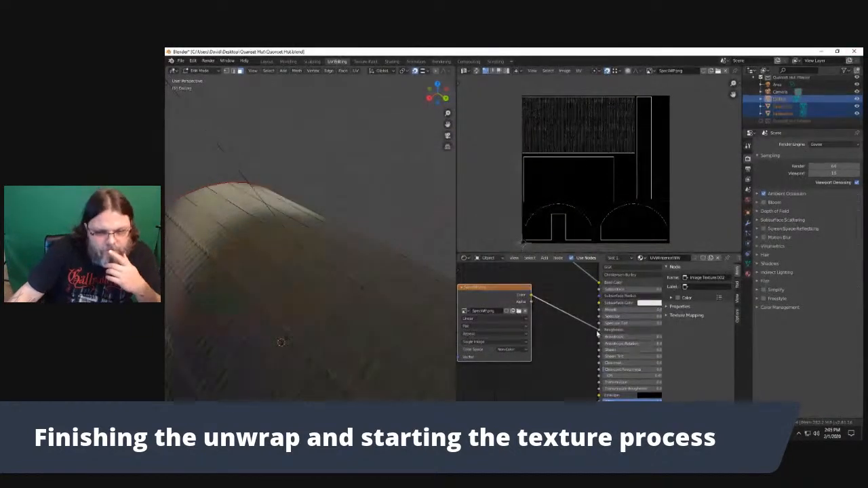
Move the SpecWIP.png node's Color link to the Specular input and render the hut to check the effect
mouse_move(532, 299)
left_mouse_down()
mouse_move(587, 320)
mouse_move(600, 316)
left_mouse_up()
scroll(369, 307, "down", 6)
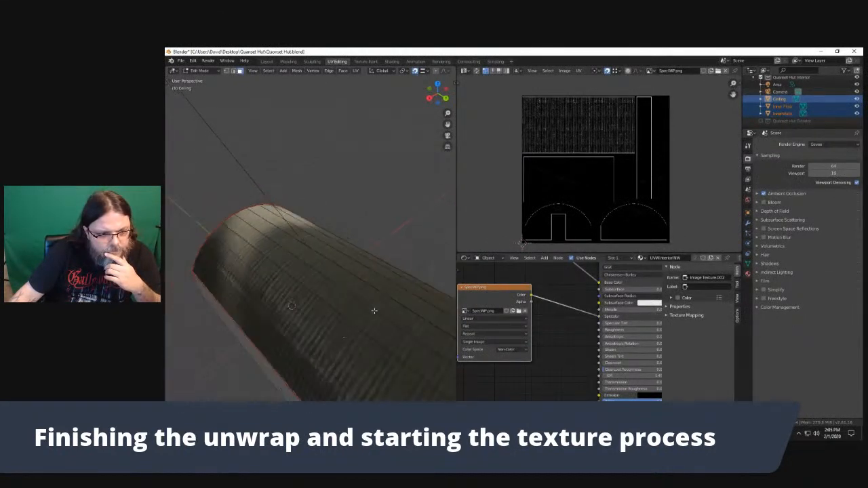
key("F12")
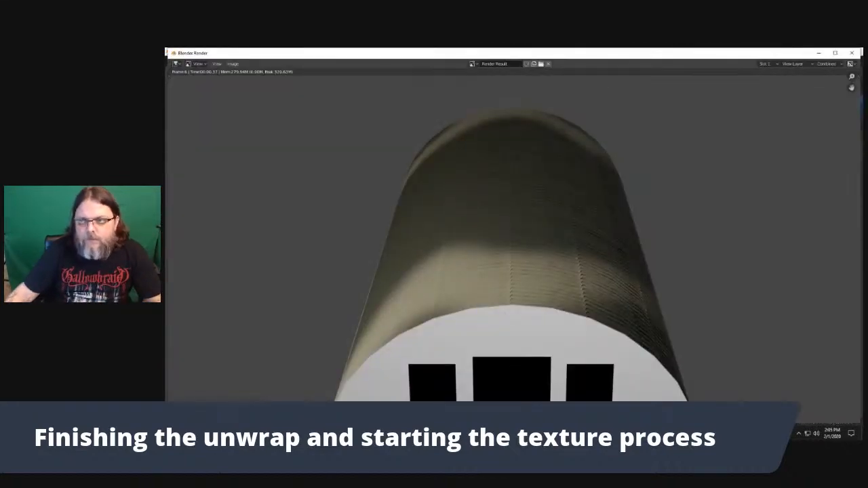
left_click(852, 52)
Select the camera in Object Mode and move it in top view about 12 m along X to the hut's side
scroll(330, 266, "down", 3)
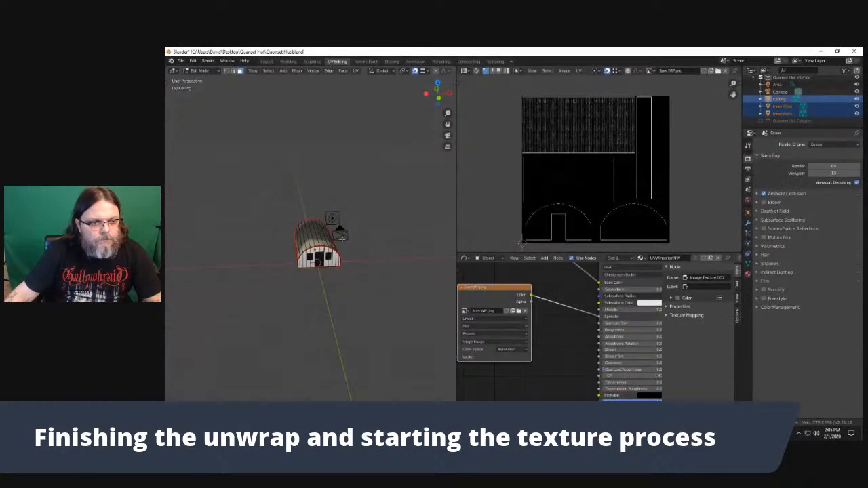
key("Tab")
left_click(345, 238)
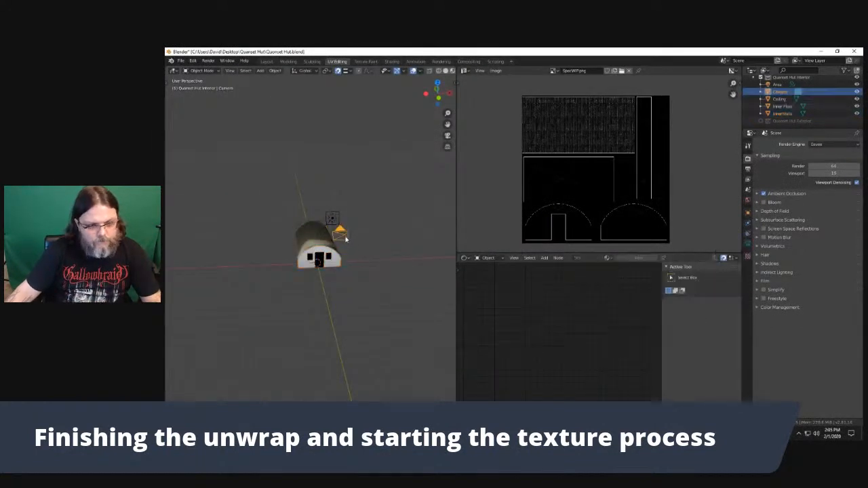
key("KP_7")
key("g")
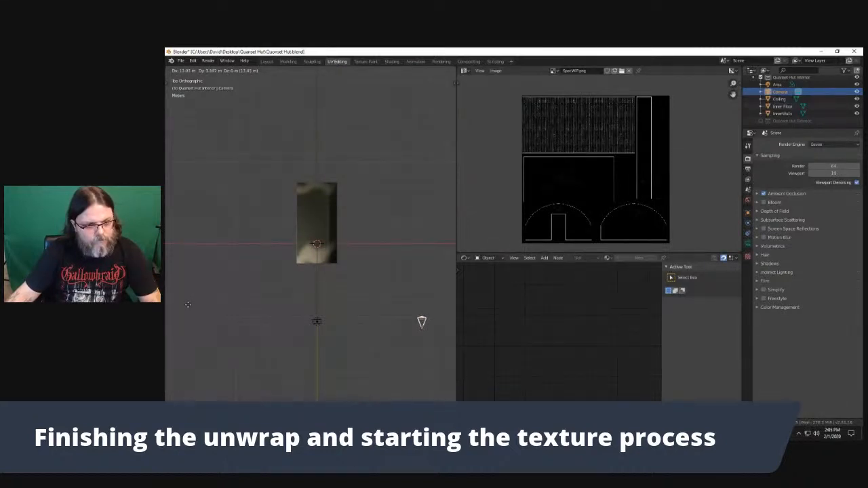
left_click(419, 319)
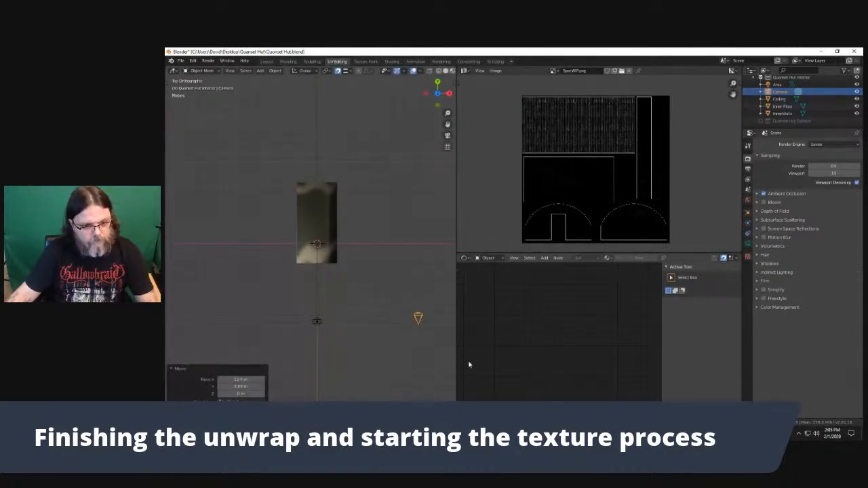
Rotate the camera in top view towards the hut and shift it in camera view to frame the whole building
key("r")
left_click(447, 351)
key("KP_0")
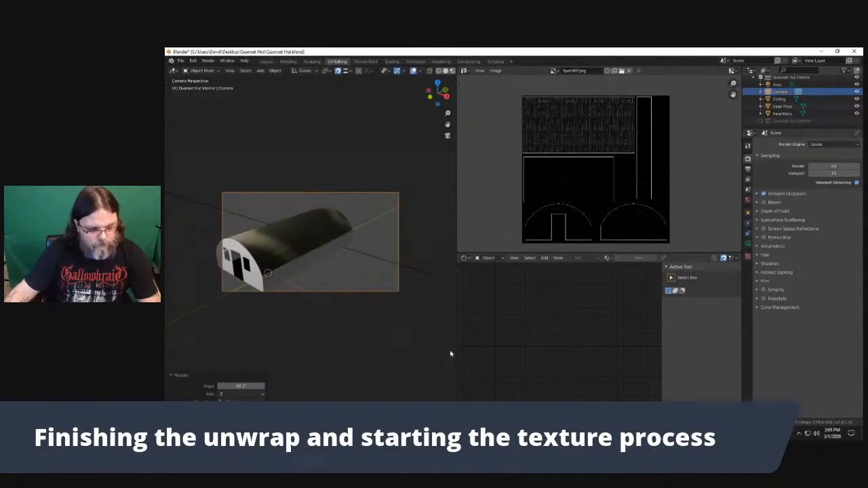
key("g")
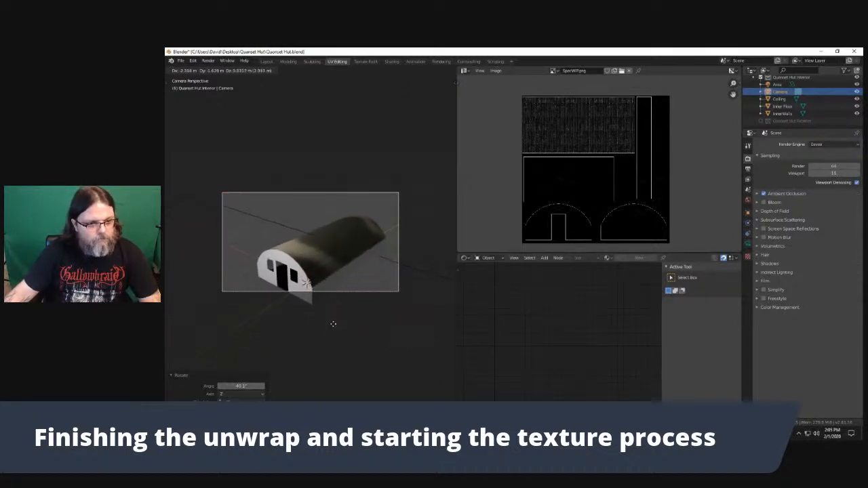
left_click(357, 368)
key("KP_7")
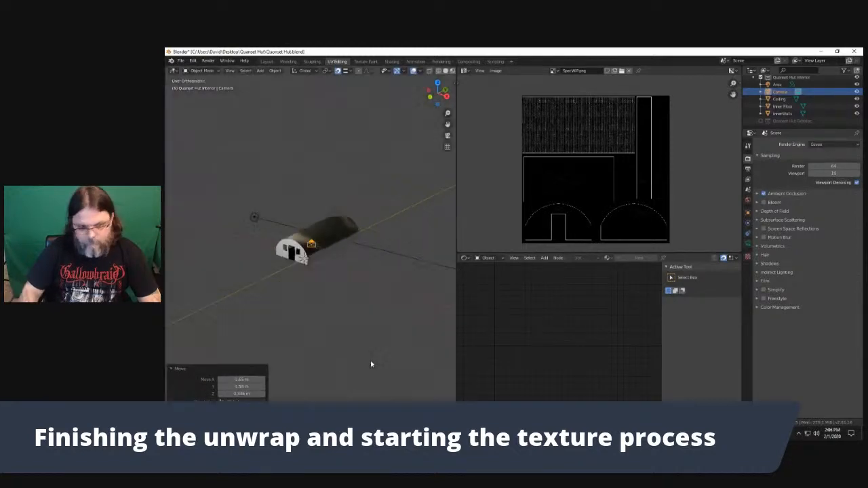
key("KP_0")
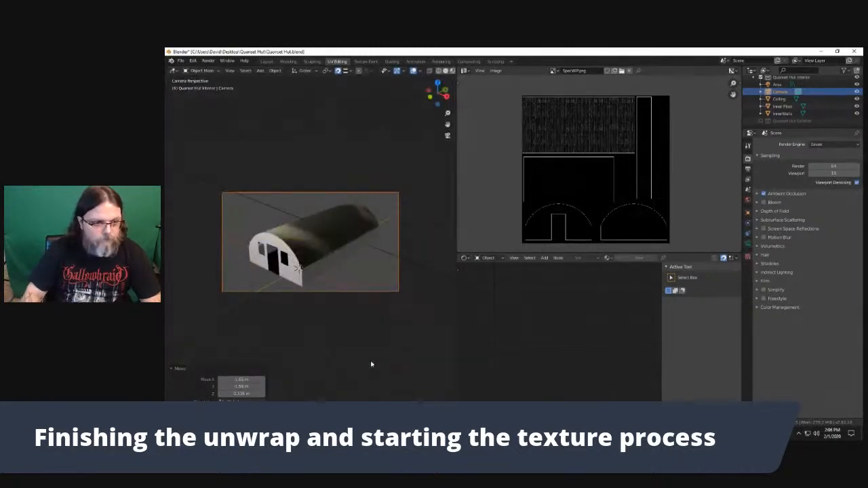
Put the ceiling in Edit Mode, render the hut from the new camera angle, and inspect the ceiling up close
key("KP_5")
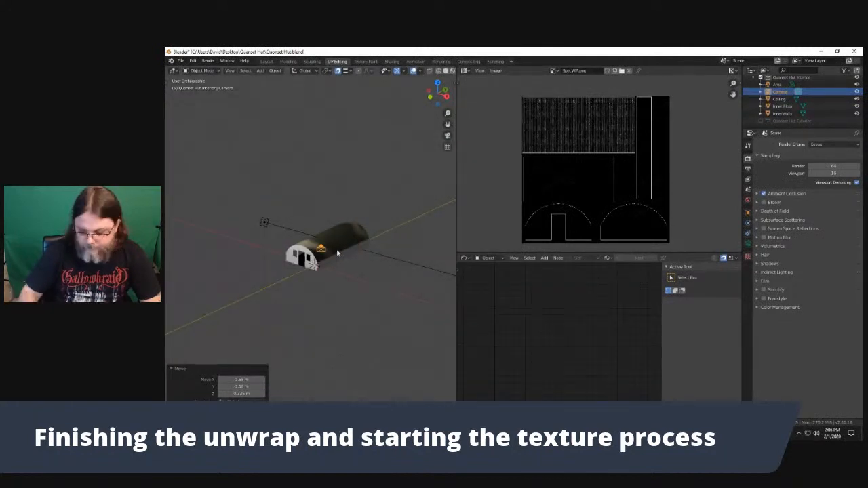
key("KP_5")
scroll(337, 253, "up", 5)
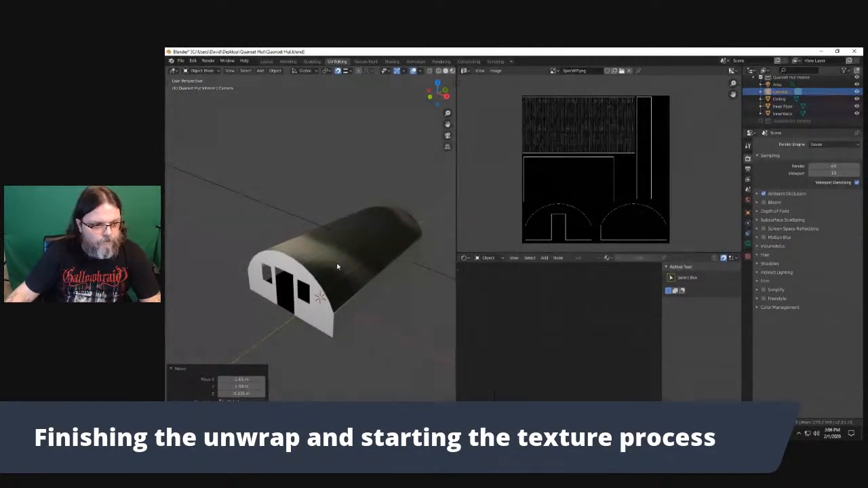
left_click(339, 265)
key("Tab")
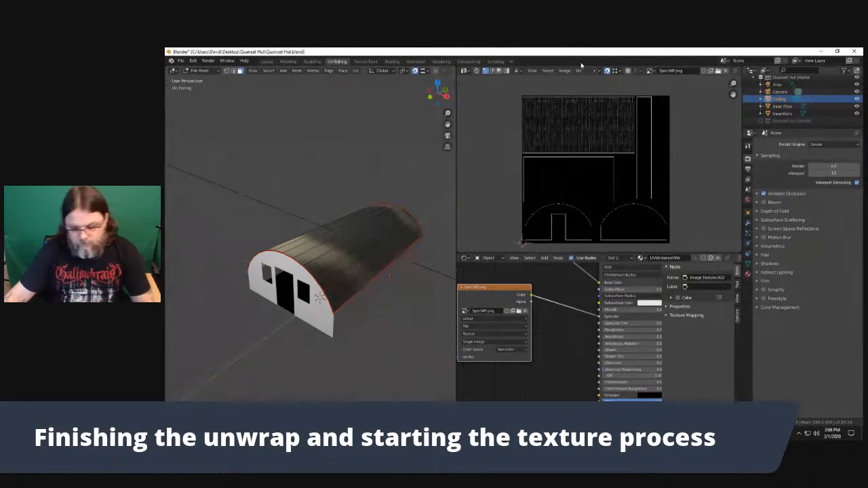
key("F12")
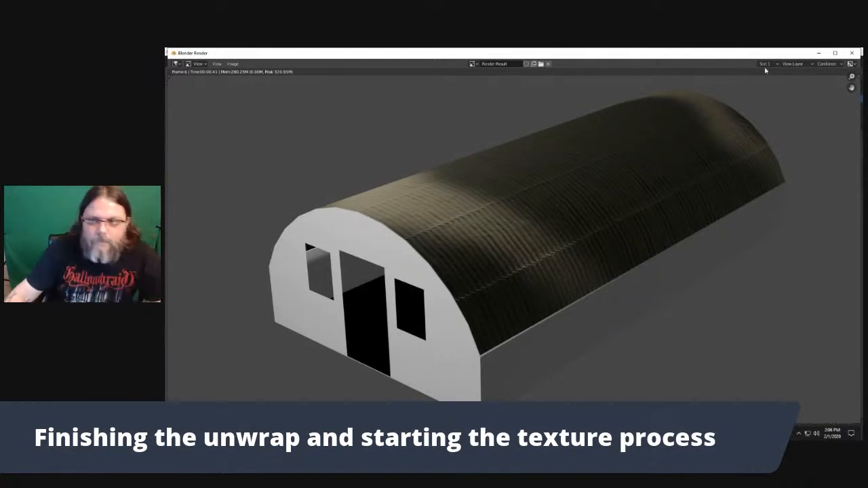
left_click(852, 53)
scroll(345, 264, "up", 4)
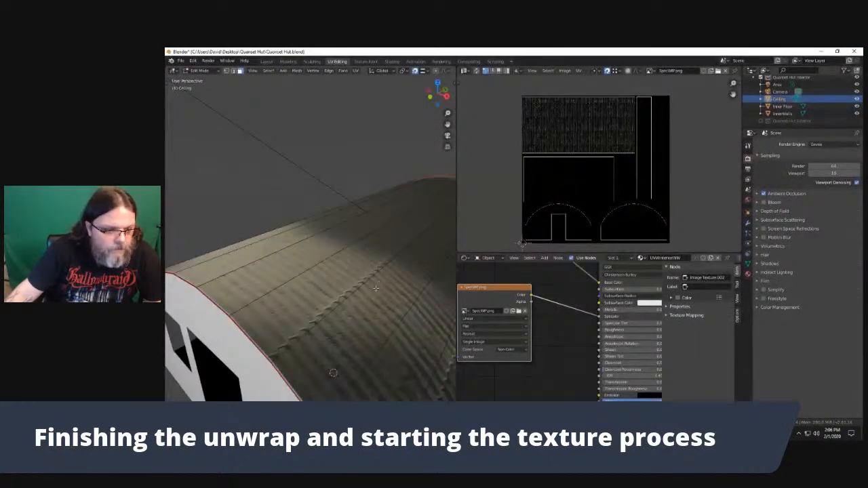
Select the area light in Object Mode and move it about 10 m along X, in line with the camera
scroll(376, 288, "down", 8)
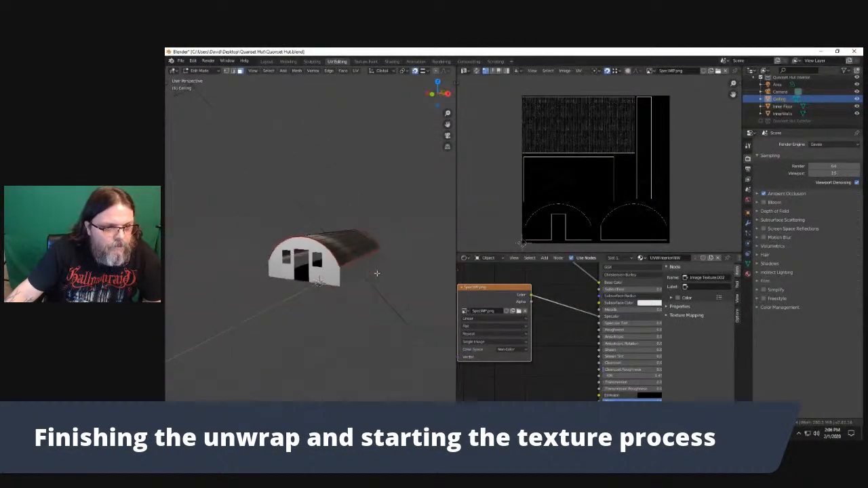
scroll(377, 274, "down", 5)
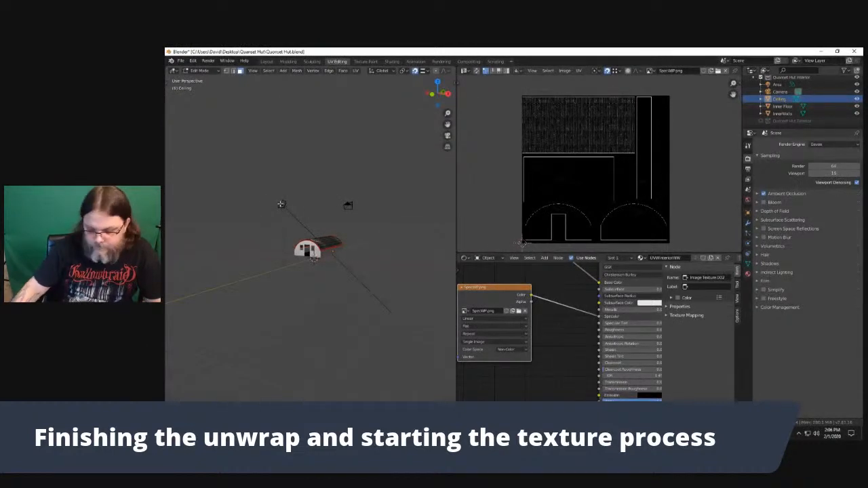
key("Tab")
left_click(281, 206)
key("KP_1")
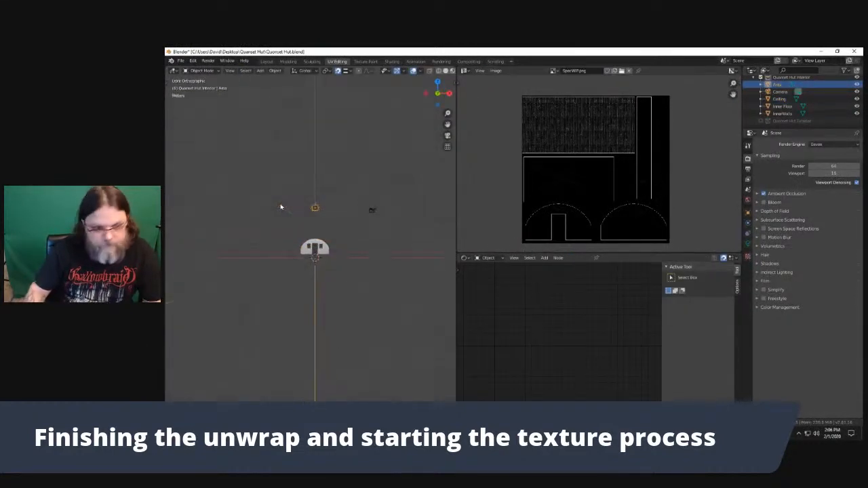
key("g")
key("x")
left_click(340, 217)
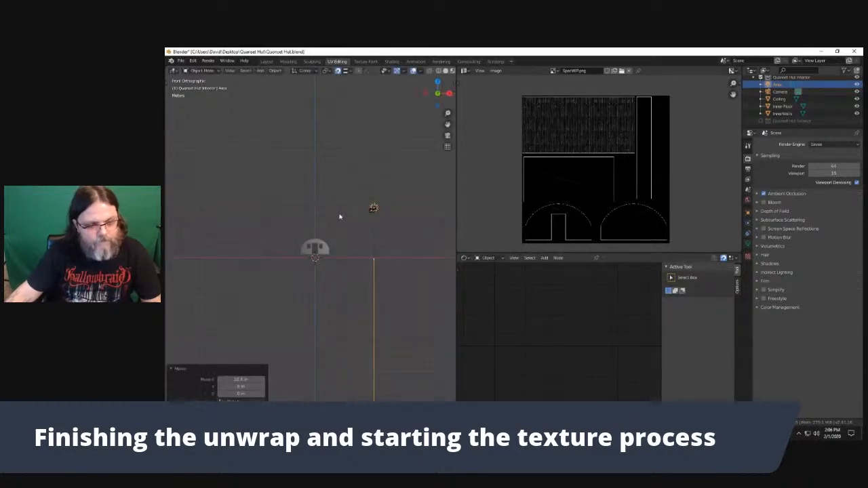
Rotate the area light about 42° in top view so that it points at the hut
key("KP_7")
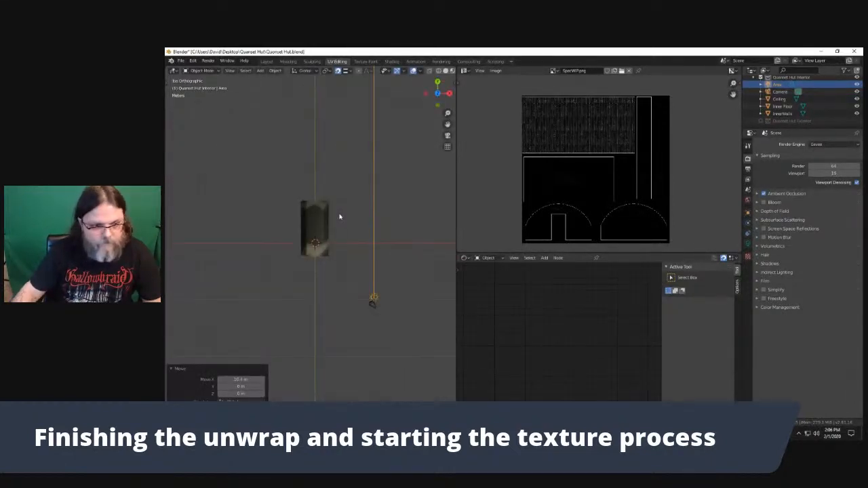
scroll(343, 198, "down", 6)
scroll(344, 197, "up", 5)
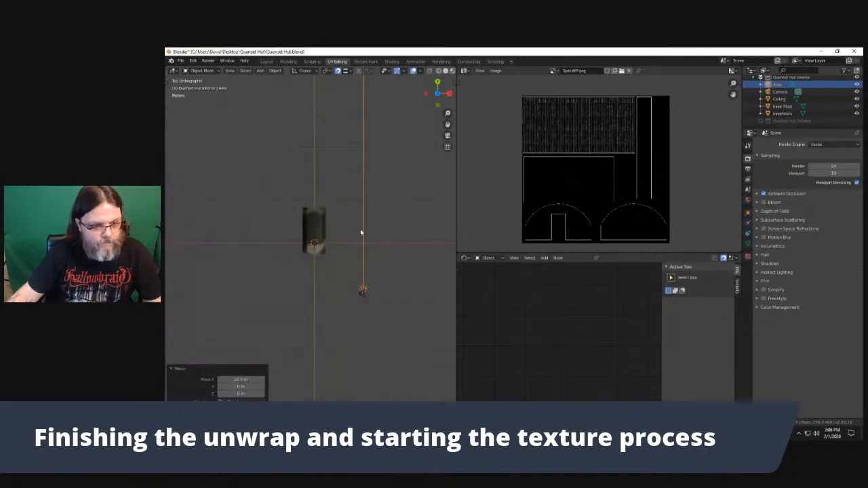
key("r")
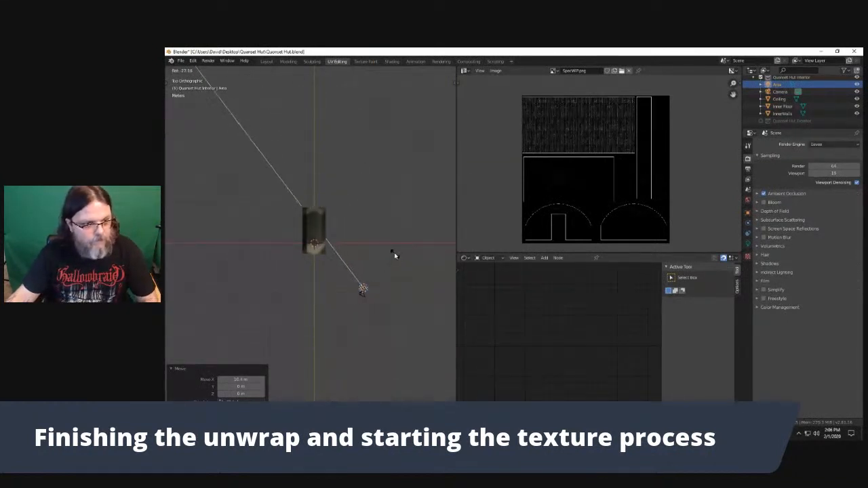
left_click(395, 274)
Raise the area light about 6 m along Z in front view and tilt it down towards the hut
key("KP_1")
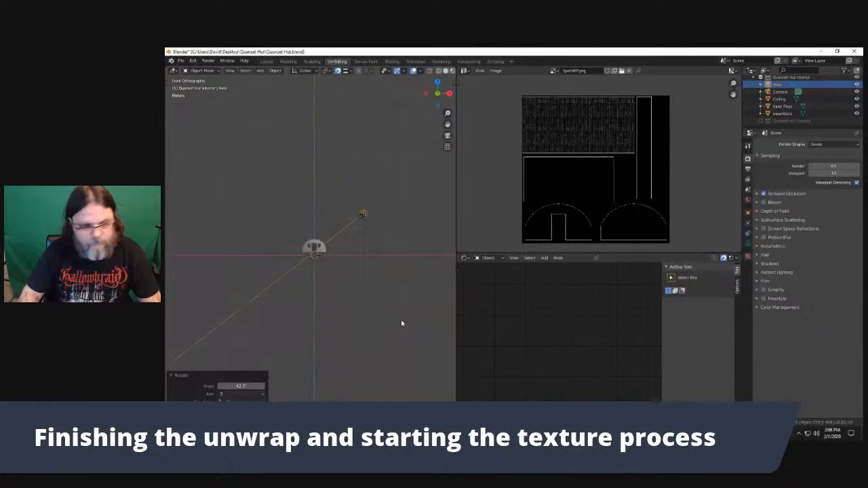
key("g")
key("z")
left_click(401, 291)
key("r")
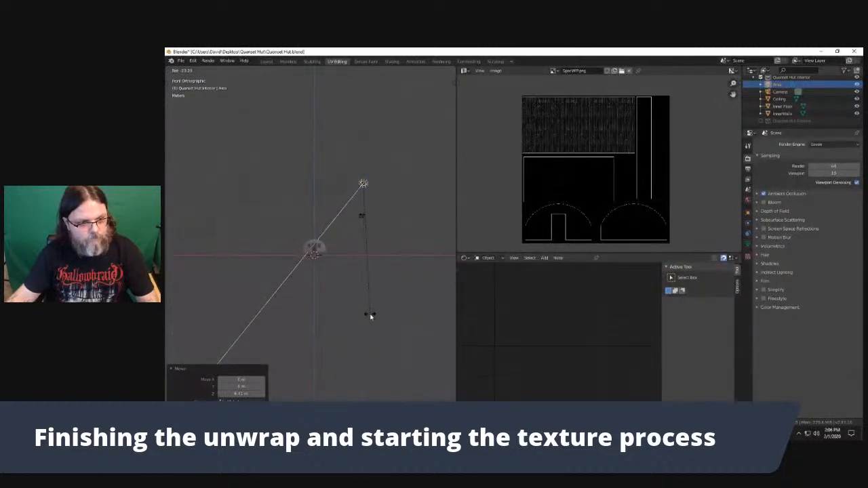
left_click(371, 317)
left_click_drag(370, 317, 339, 322)
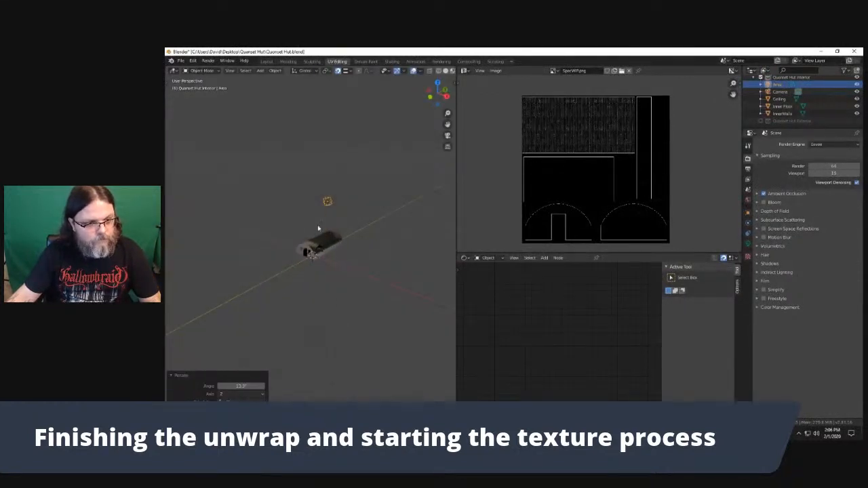
Render the hut with the repositioned light and inspect the ceiling's surface up close
key("F12")
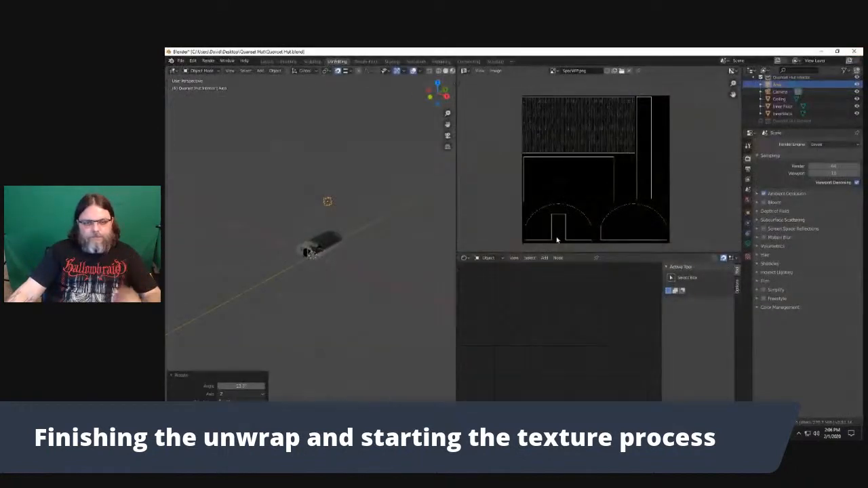
left_click(852, 52)
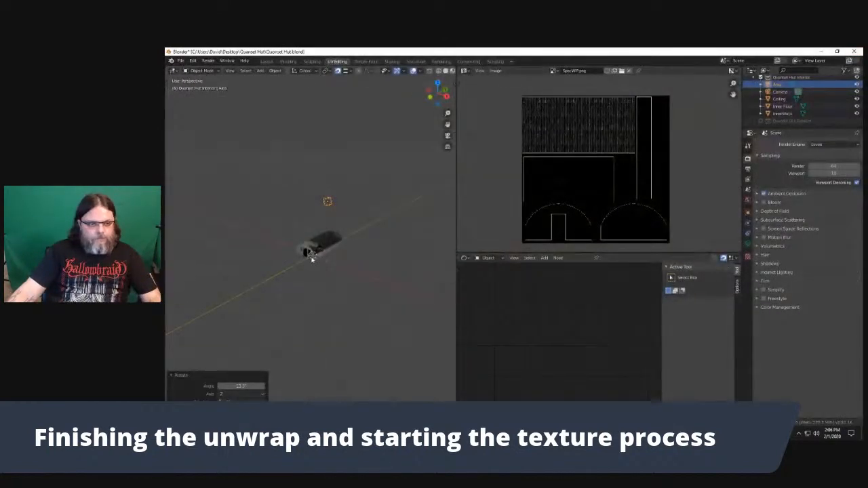
scroll(312, 259, "up", 10)
left_click_drag(419, 265, 362, 259)
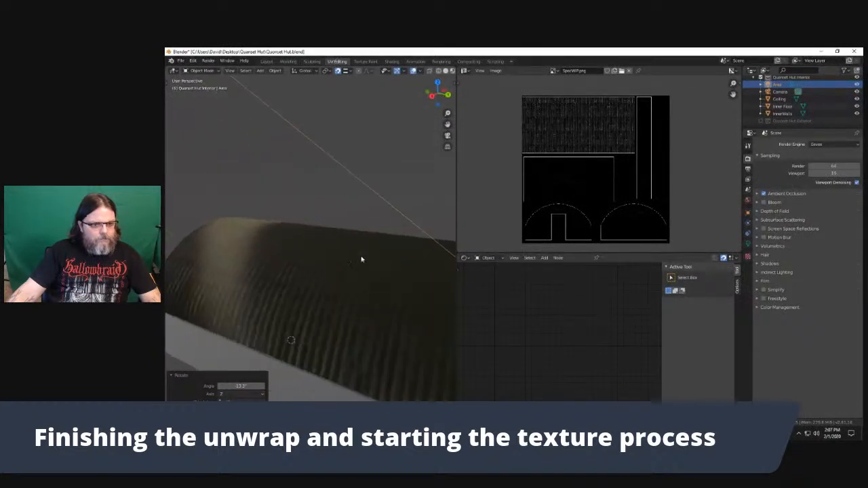
Select the ceiling, set the SpecWIP.png node's Color Space to Filmic Log, and inspect the surface
left_click(414, 287)
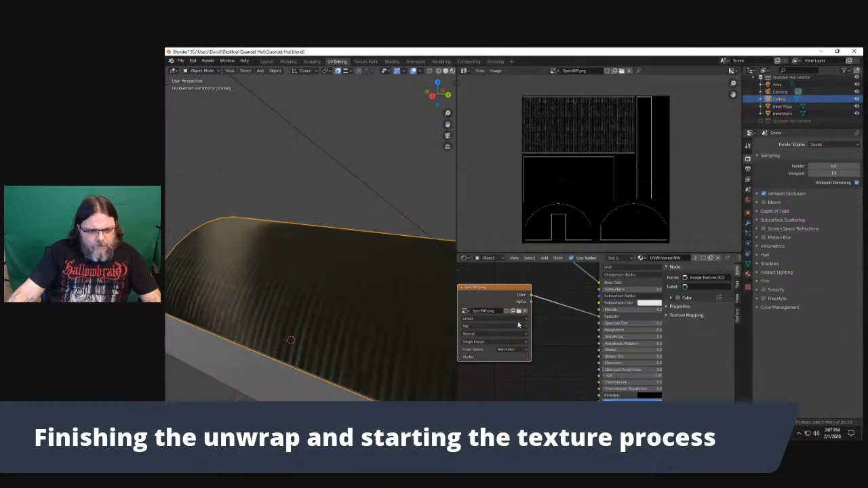
left_click(527, 351)
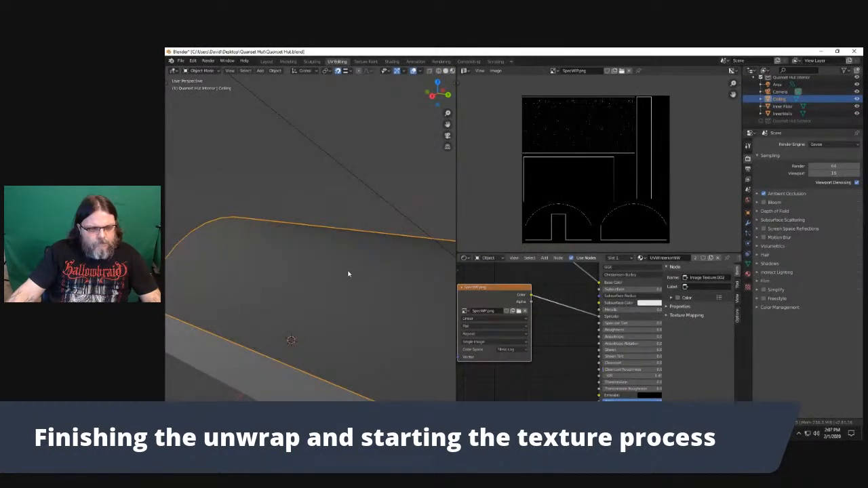
left_click_drag(326, 269, 349, 287)
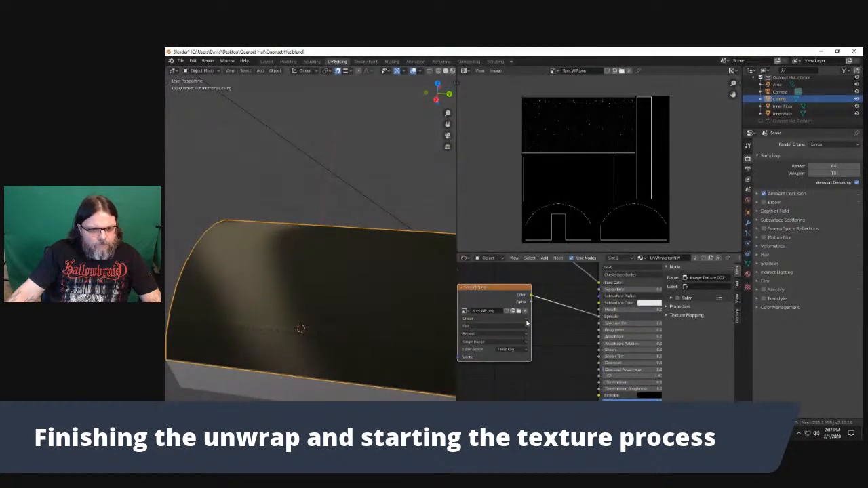
Set the SpecWIP.png node's interpolation to Cubic, check the ceiling in the viewport, and render the hut
left_click(494, 319)
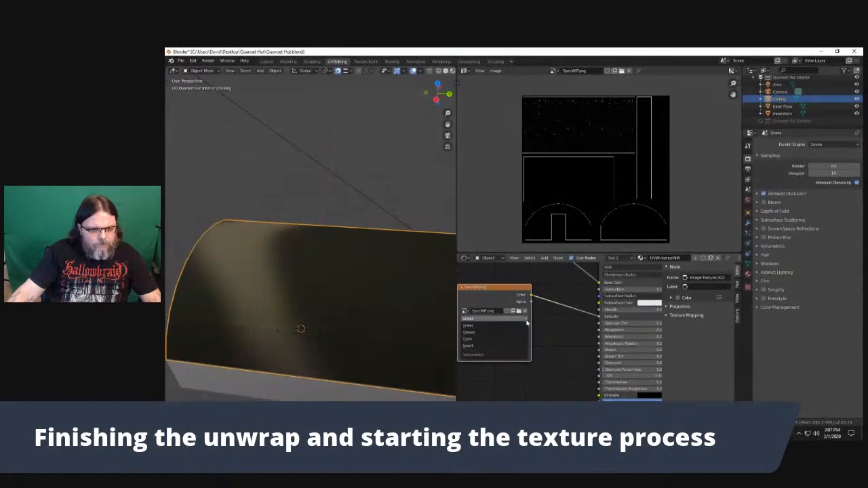
left_click(489, 339)
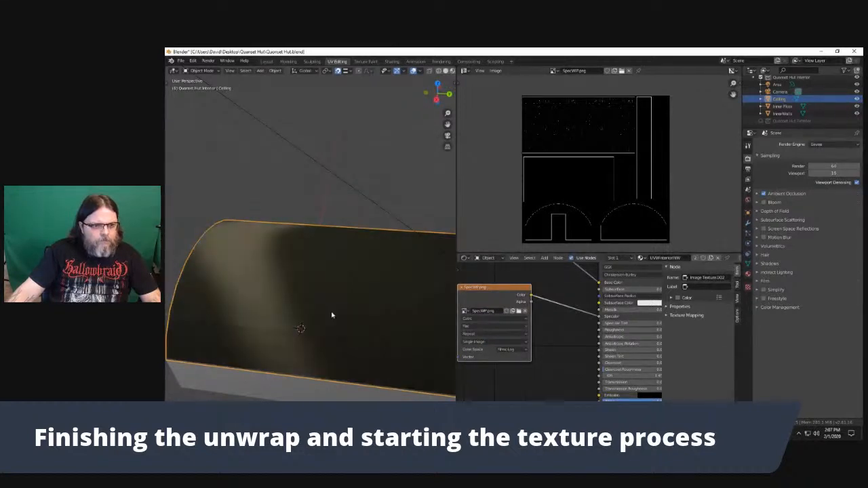
left_click_drag(332, 315, 359, 285)
scroll(345, 294, "up", 4)
scroll(362, 286, "down", 4)
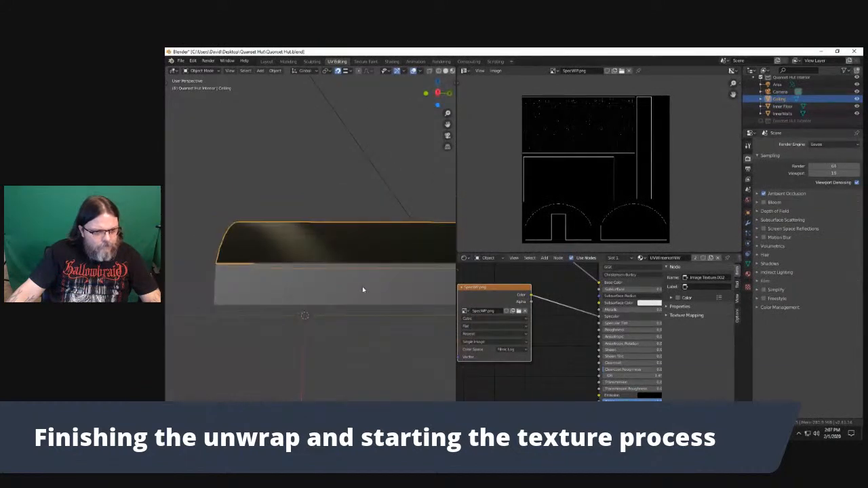
scroll(365, 287, "up", 2)
key("F12")
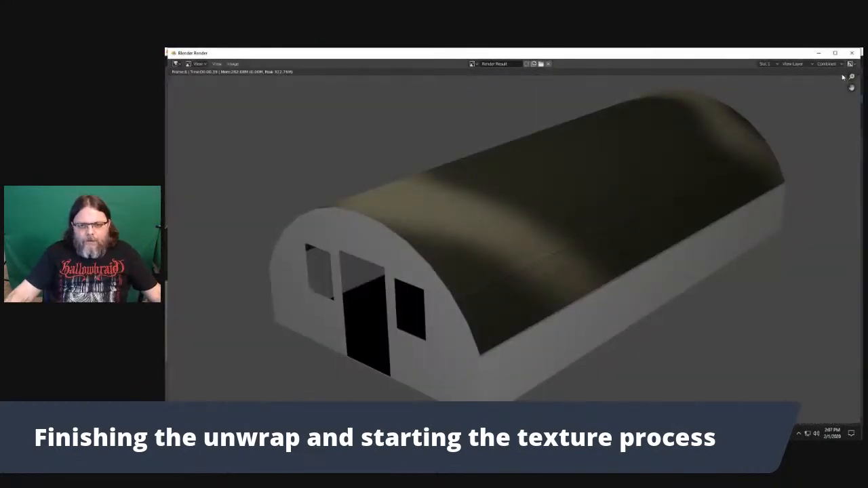
left_click(852, 52)
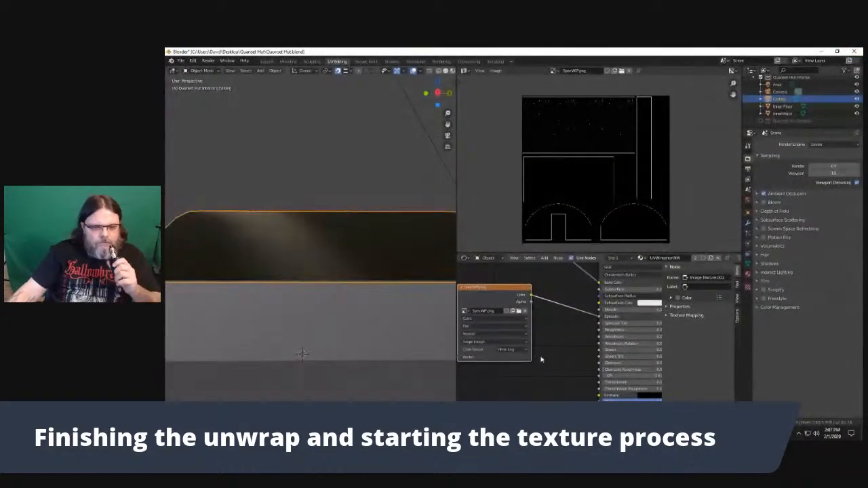
Select the Normal Map node, view the ceiling from another angle, and render the hut to check the surface
scroll(542, 359, "down", 2)
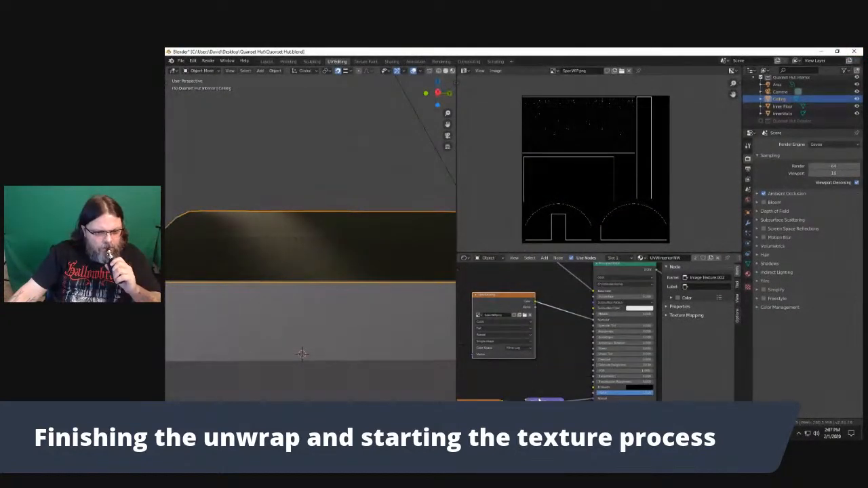
left_click(543, 399)
scroll(540, 386, "down", 3)
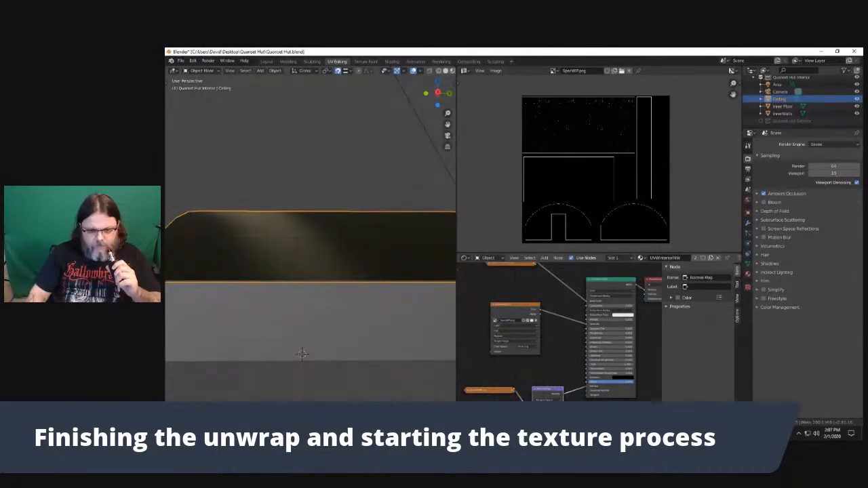
left_click_drag(227, 165, 256, 195)
key("F12")
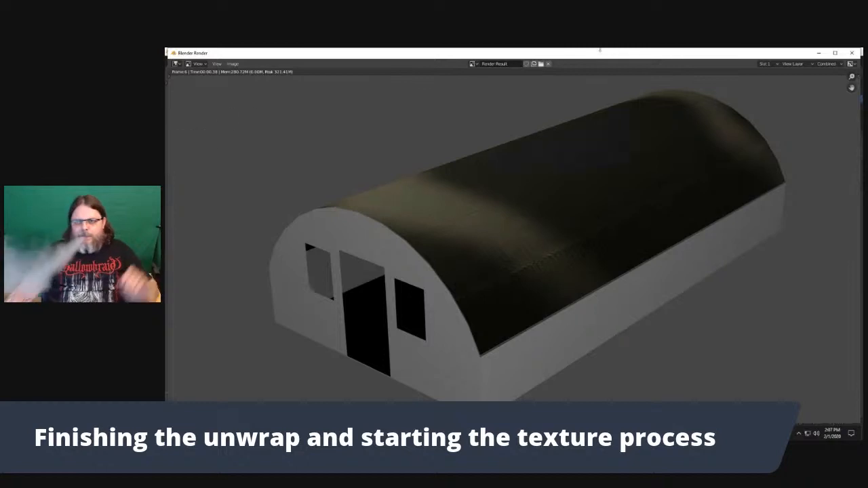
left_click(852, 53)
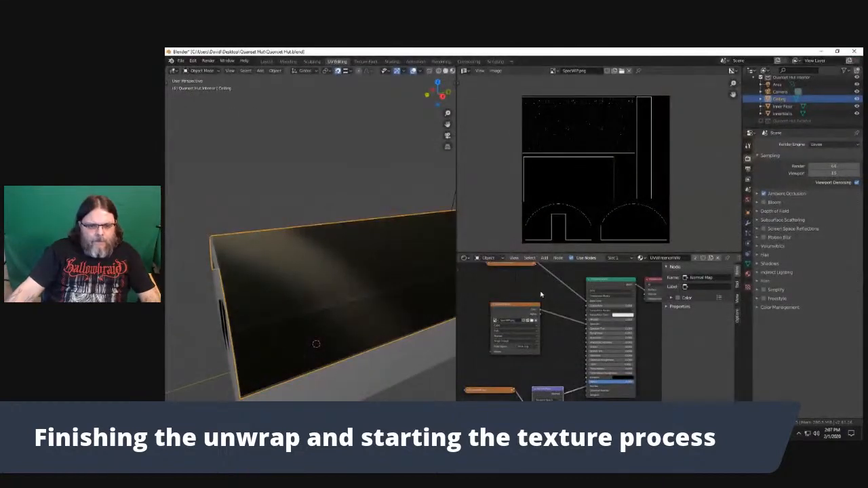
Set the SpecWIP.png node's interpolation to Smart and its extension to Extend
scroll(538, 295, "down", 3)
scroll(535, 294, "down", 1)
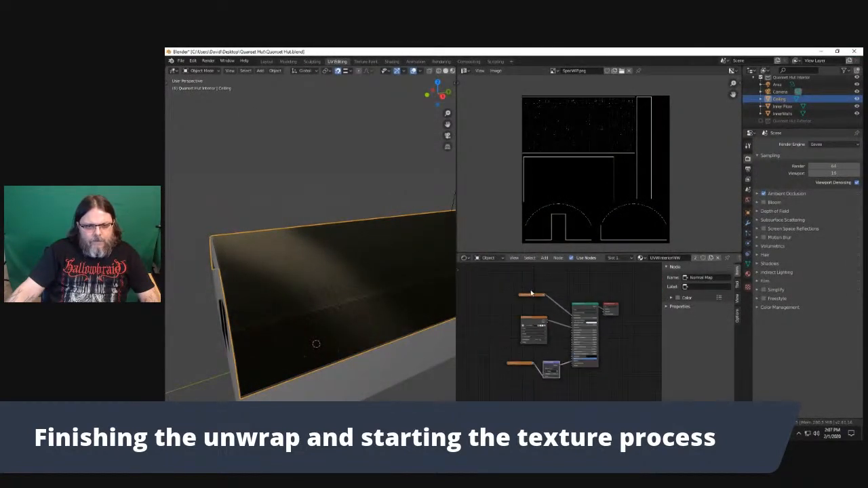
left_click_drag(483, 277, 642, 399)
scroll(589, 350, "up", 5)
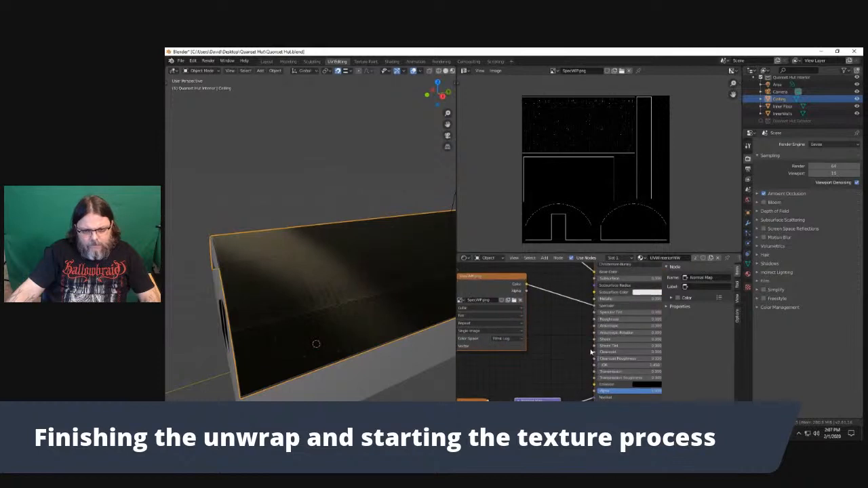
left_click_drag(529, 339, 610, 369)
left_click(582, 335)
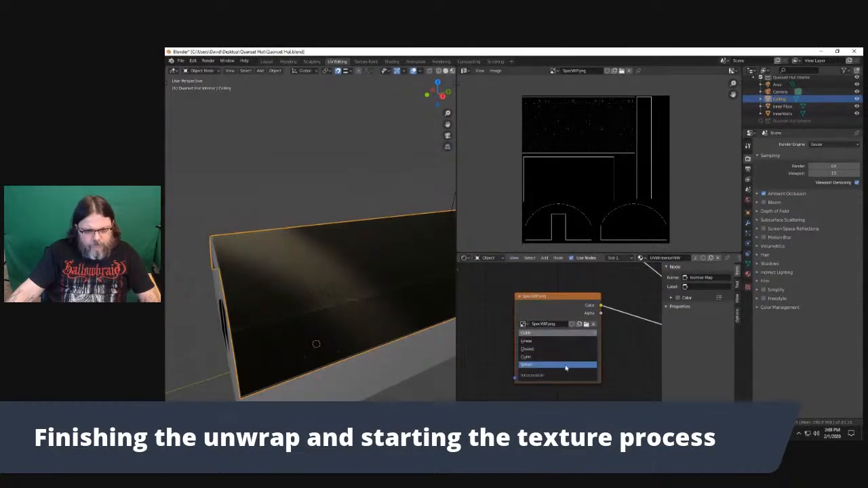
left_click(575, 365)
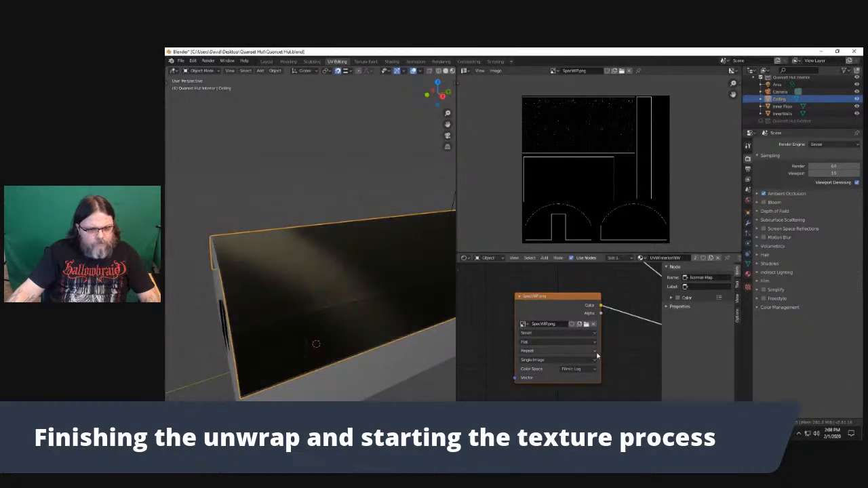
left_click(591, 351)
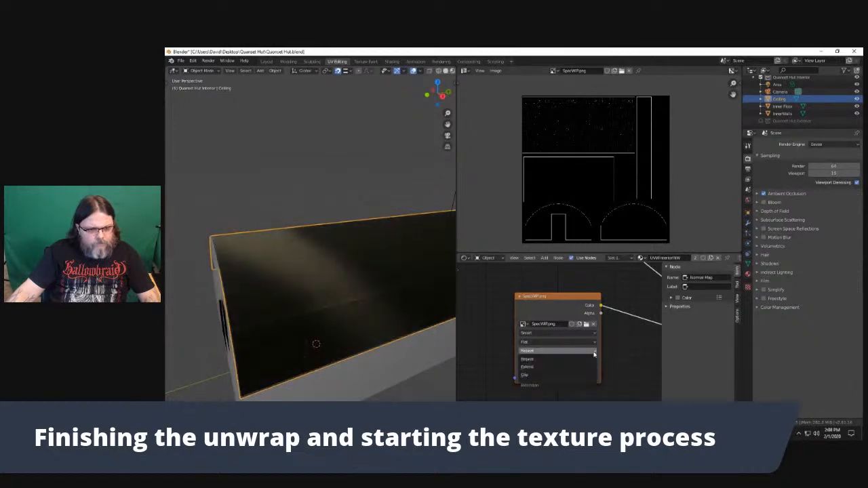
left_click(554, 367)
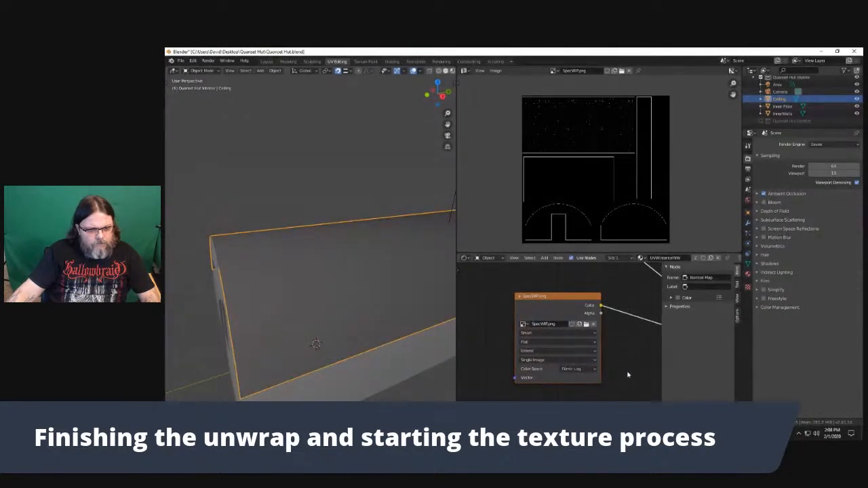
Keep Single Image as the SpecWIP.png node's source and set its Color Space to sRGB
left_click(586, 361)
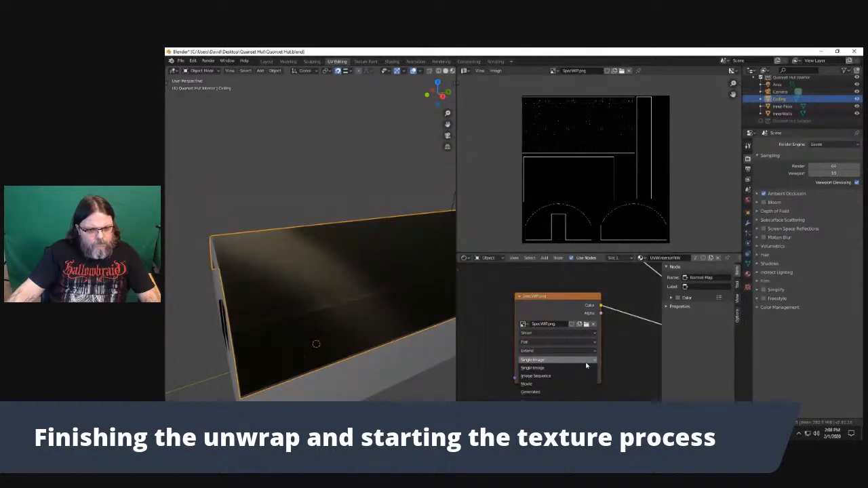
left_click(586, 367)
left_click(584, 370)
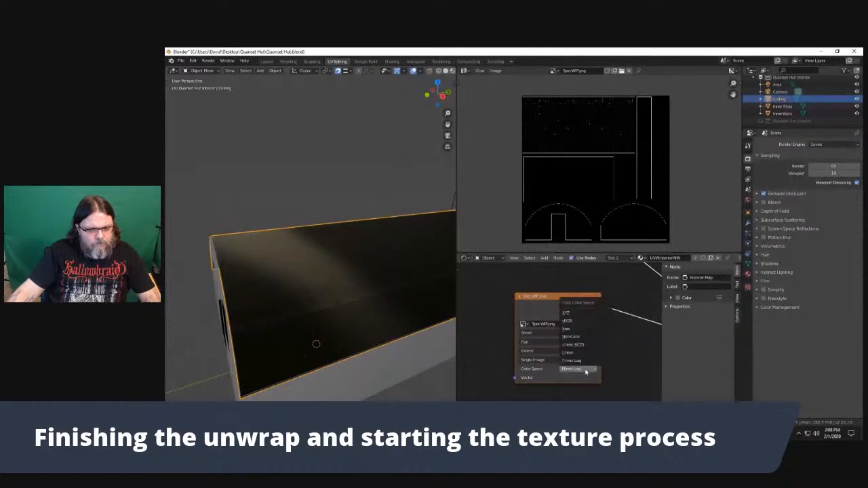
left_click(575, 322)
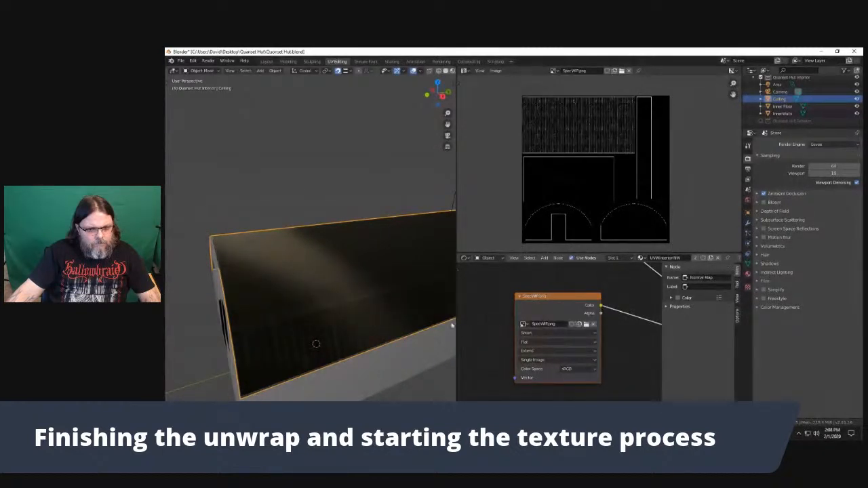
Render the hut with the changed specular map settings and inspect the ceiling's seams up close in the viewport
left_click_drag(304, 311, 326, 305)
key("F12")
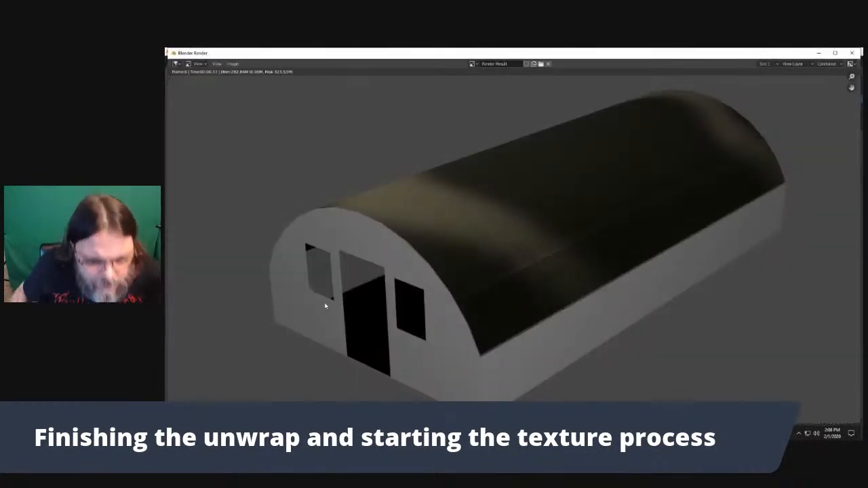
left_click(852, 53)
left_click_drag(395, 271, 389, 305)
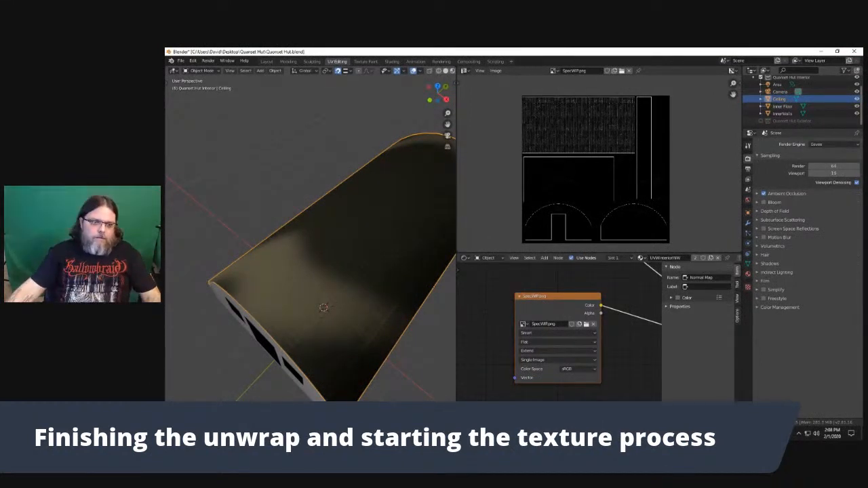
left_click_drag(375, 324, 407, 305)
scroll(416, 300, "up", 4)
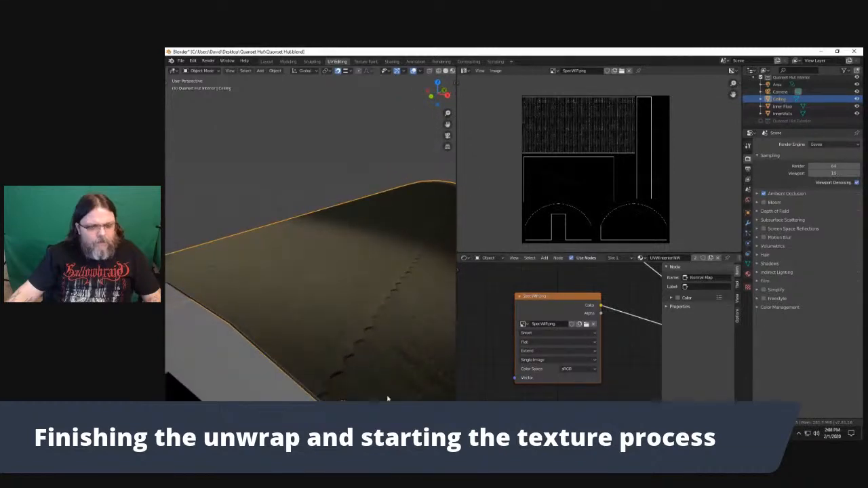